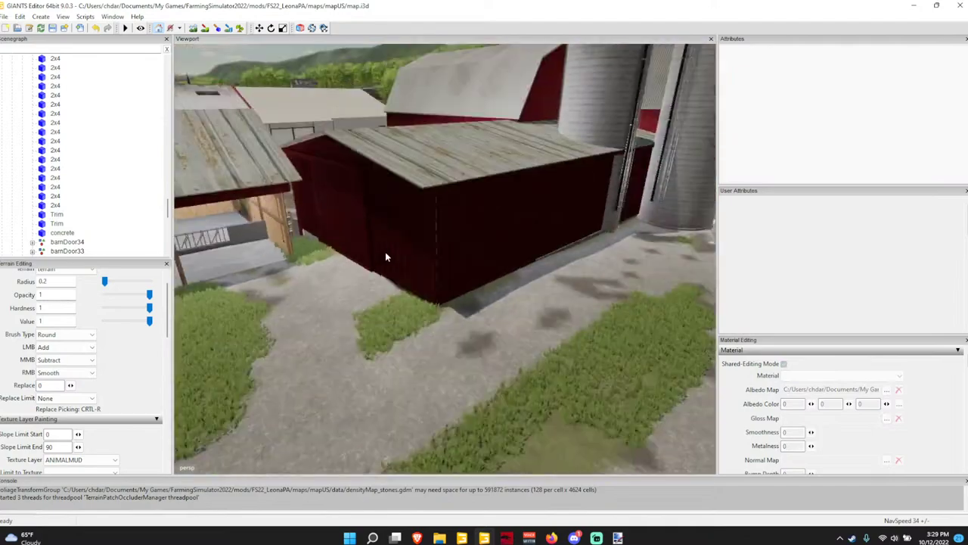
Examine the red barn's sliding door, its trim boards and the surrounding walls up close.
{"action": "scroll", "coordinate": [252, 209], "scroll_direction": "up", "scroll_amount": 4}
{"action": "scroll", "coordinate": [506, 182], "scroll_direction": "up", "scroll_amount": 4}
{"action": "scroll", "coordinate": [501, 205], "scroll_direction": "down", "scroll_amount": 4}
{"action": "scroll", "coordinate": [328, 257], "scroll_direction": "up", "scroll_amount": 4}
{"action": "scroll", "coordinate": [347, 245], "scroll_direction": "down", "scroll_amount": 1}
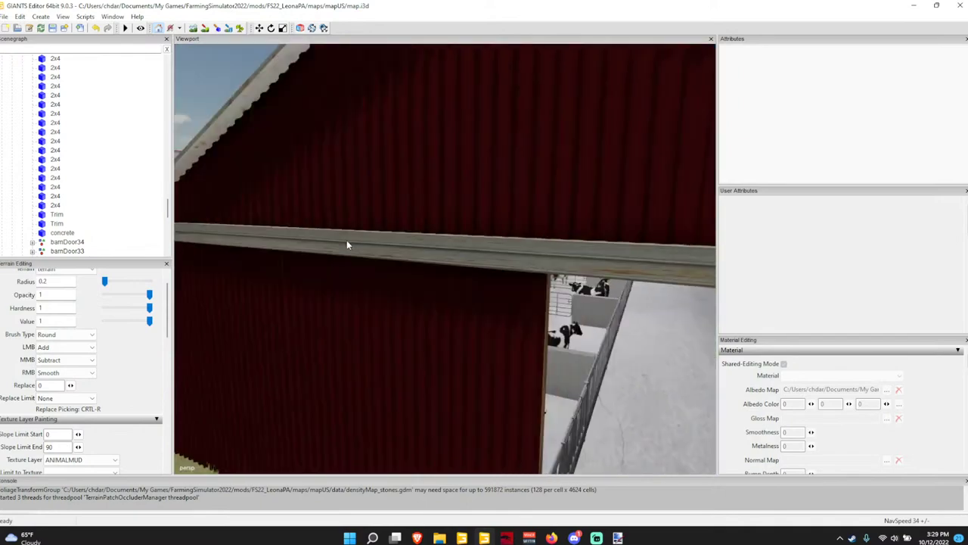
{"action": "scroll", "coordinate": [456, 244], "scroll_direction": "up", "scroll_amount": 4}
{"action": "scroll", "coordinate": [404, 241], "scroll_direction": "down", "scroll_amount": 4}
{"action": "scroll", "coordinate": [405, 241], "scroll_direction": "down", "scroll_amount": 3}
{"action": "right_click_drag", "start_coordinate": [407, 242], "coordinate": [278, 184]}
{"action": "left_click_drag", "start_coordinate": [459, 380], "coordinate": [334, 380], "text": "alt"}
{"action": "scroll", "coordinate": [557, 294], "scroll_direction": "up", "scroll_amount": 5}
{"action": "scroll", "coordinate": [533, 329], "scroll_direction": "up", "scroll_amount": 5}
{"action": "scroll", "coordinate": [389, 380], "scroll_direction": "up", "scroll_amount": 1}
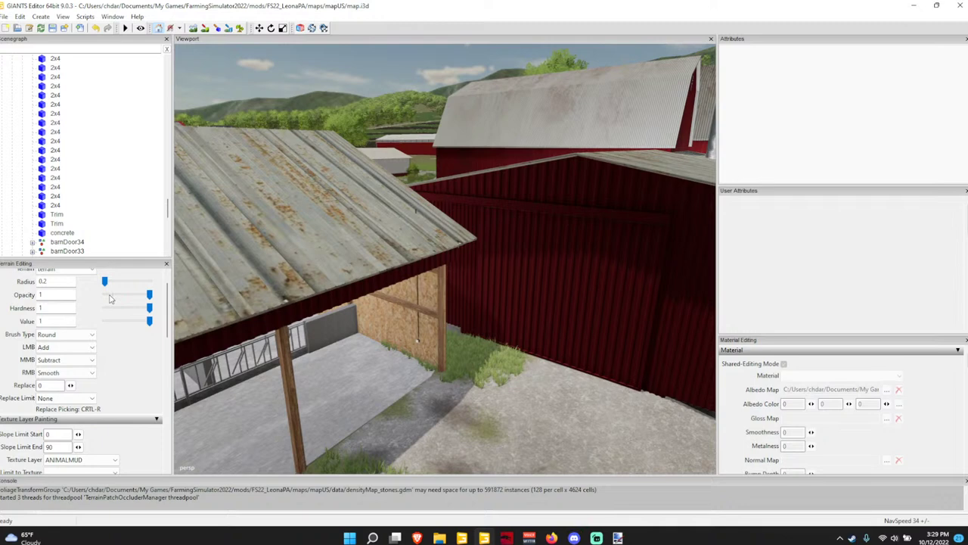
Switch to a new GIANTS Editor 8.1.0 session and begin opening a map file.
{"action": "left_click", "coordinate": [463, 537]}
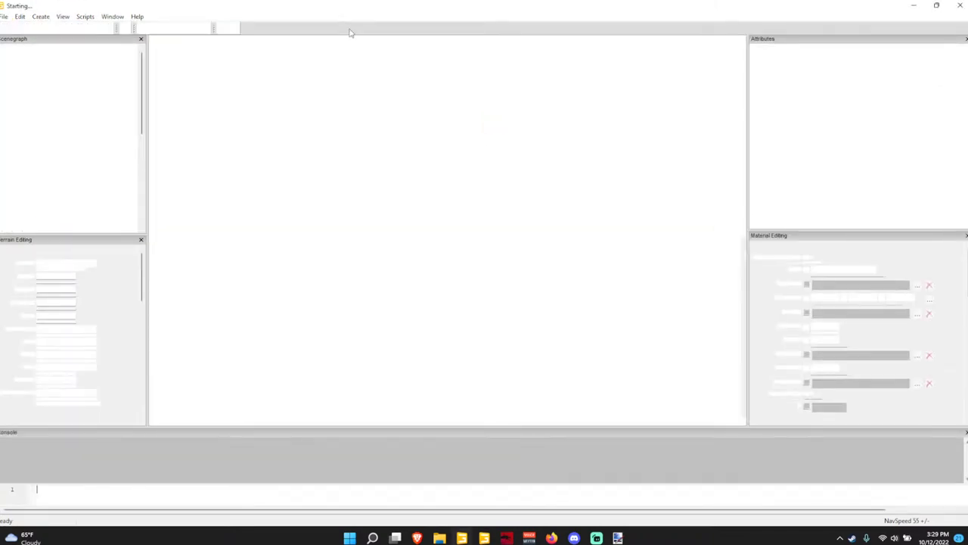
{"action": "left_click", "coordinate": [4, 16]}
{"action": "left_click", "coordinate": [22, 38]}
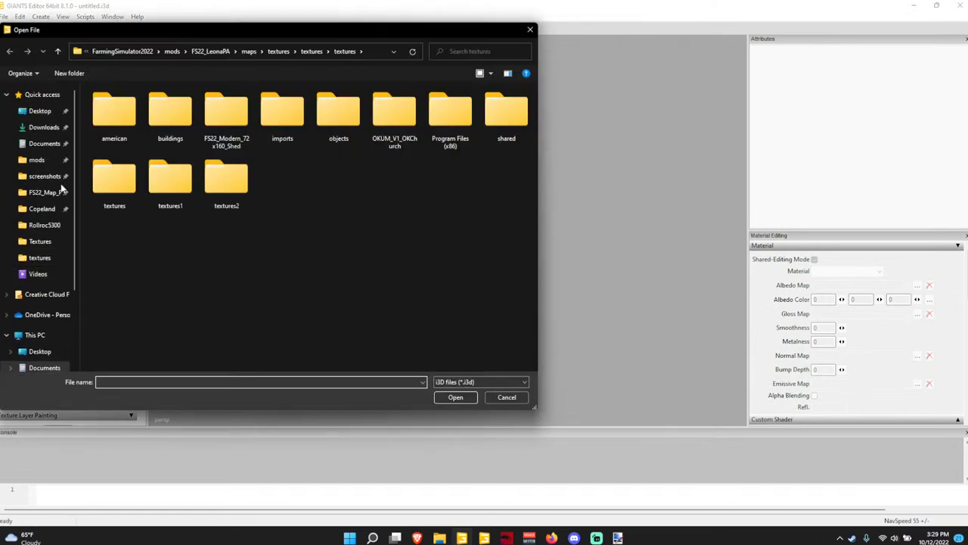
{"action": "left_click", "coordinate": [151, 53]}
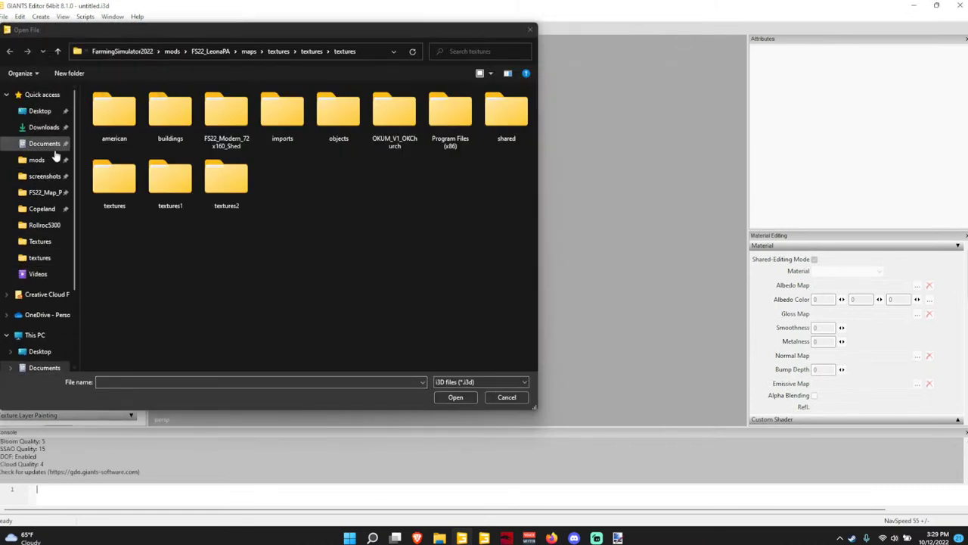
Look through the Fs19 Maps for objects folder in Documents for a suitable source map.
{"action": "left_click", "coordinate": [36, 147]}
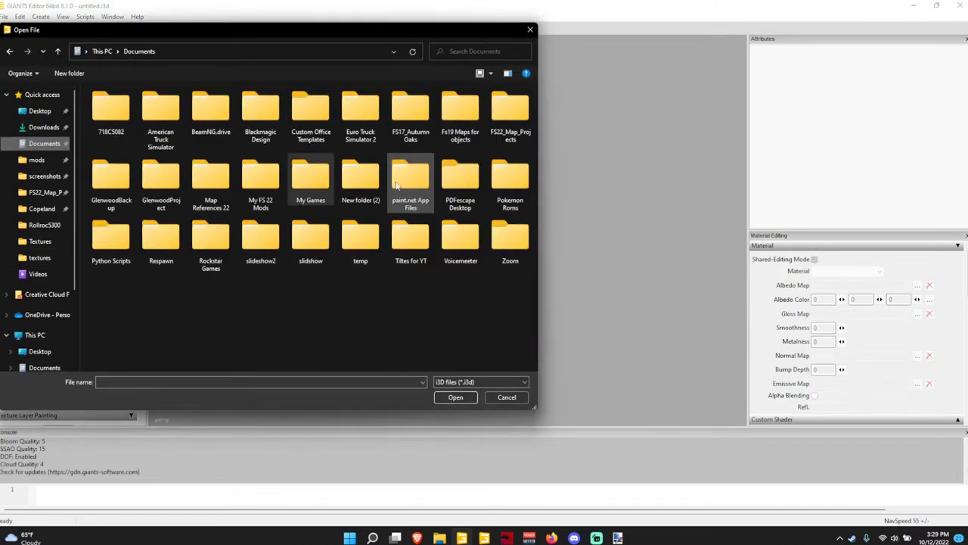
{"action": "double_click", "coordinate": [456, 118]}
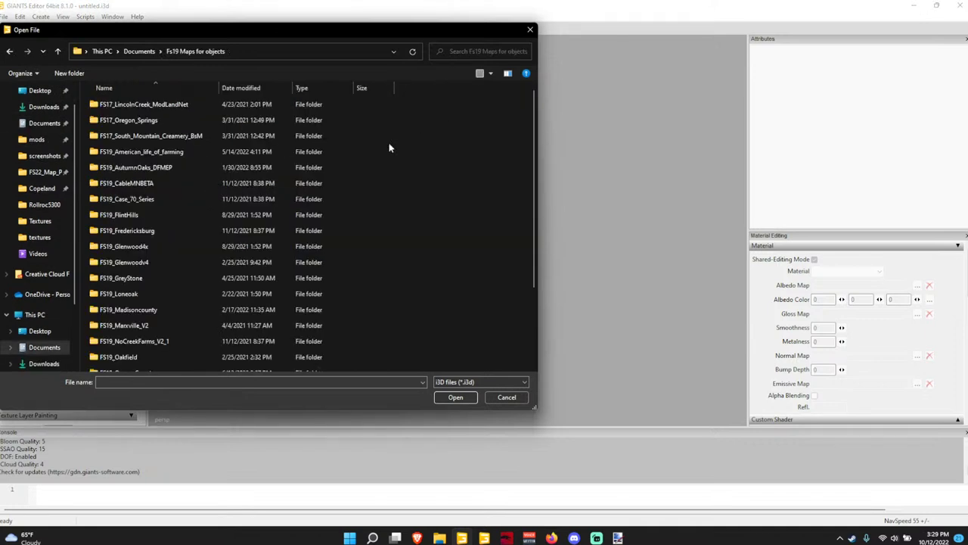
{"action": "scroll", "coordinate": [157, 167], "scroll_direction": "down", "scroll_amount": 2}
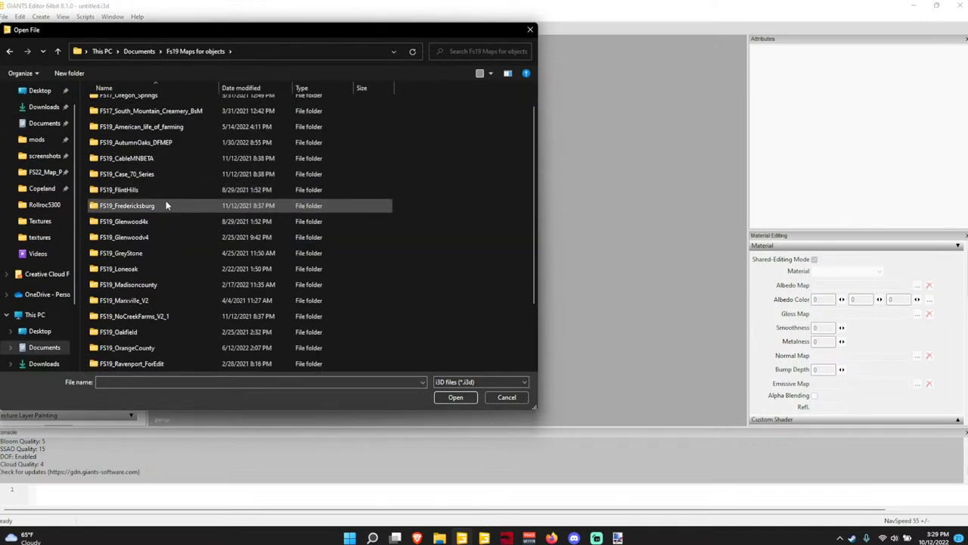
{"action": "scroll", "coordinate": [152, 281], "scroll_direction": "down", "scroll_amount": 1}
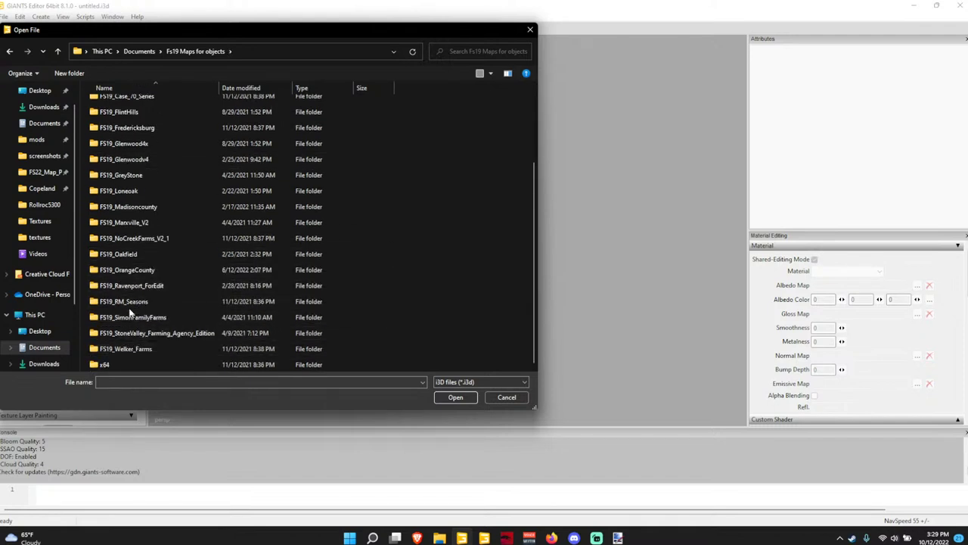
{"action": "scroll", "coordinate": [154, 299], "scroll_direction": "up", "scroll_amount": 3}
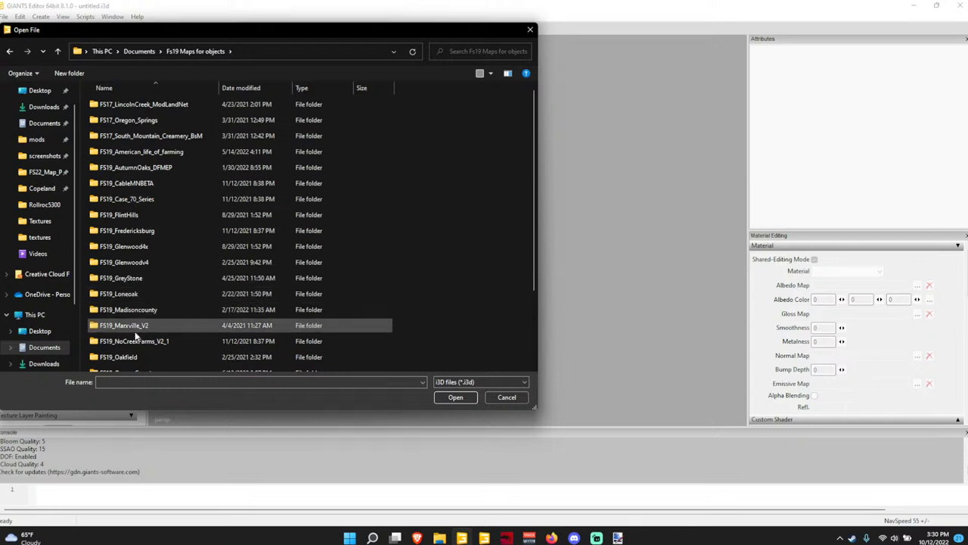
{"action": "key", "text": "alt+Left"}
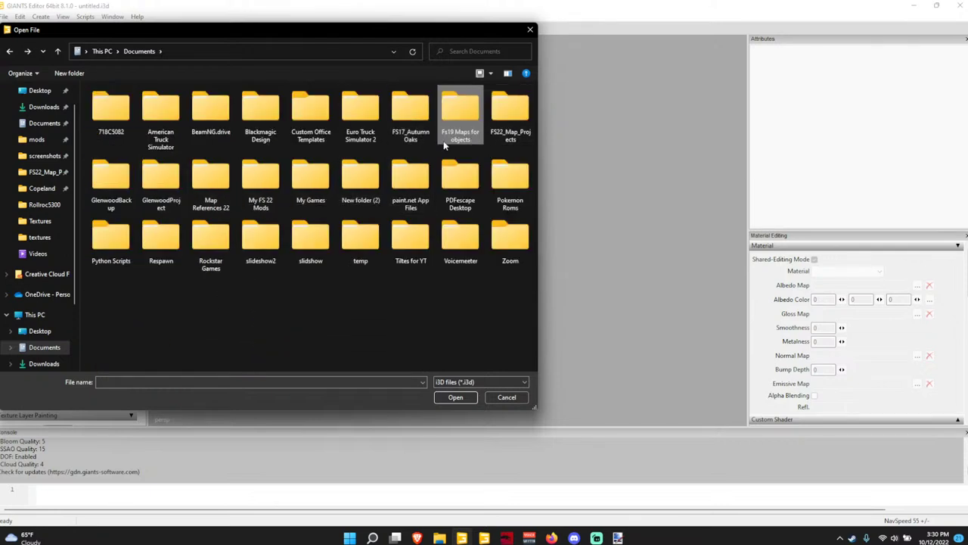
Open mapDE.i3d from the maps folder of FS19_MercerCounty_DFMEP in Map References 22.
{"action": "double_click", "coordinate": [212, 181]}
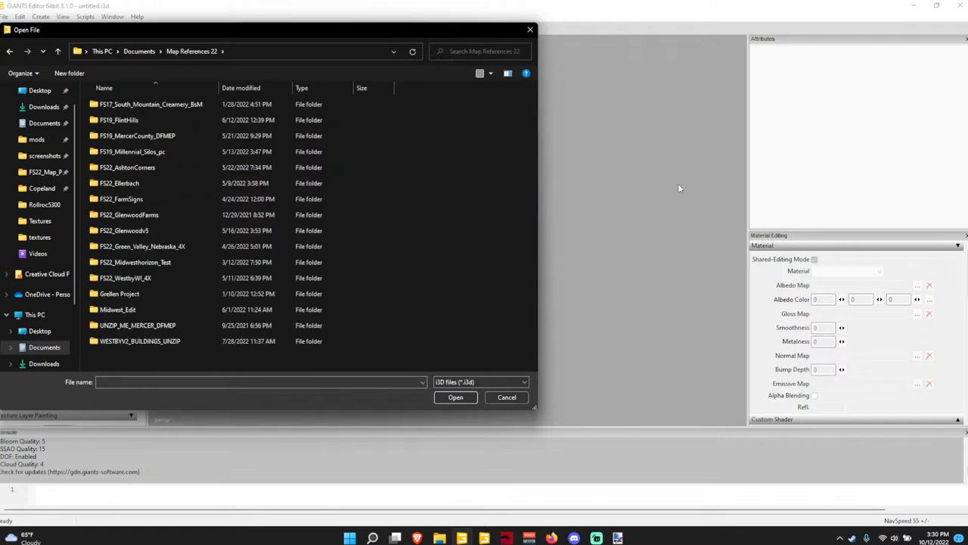
{"action": "double_click", "coordinate": [145, 137]}
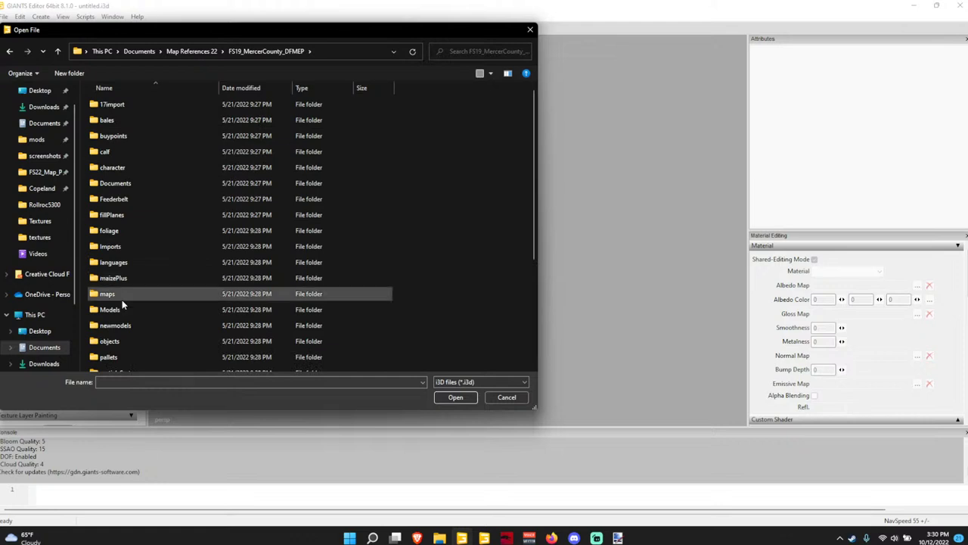
{"action": "scroll", "coordinate": [122, 299], "scroll_direction": "down", "scroll_amount": 3}
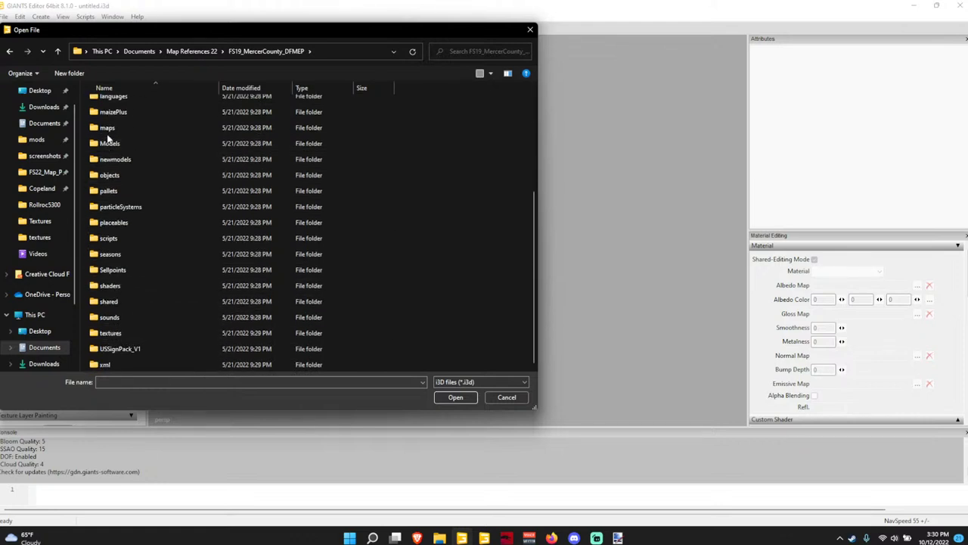
{"action": "double_click", "coordinate": [110, 128]}
{"action": "double_click", "coordinate": [125, 199]}
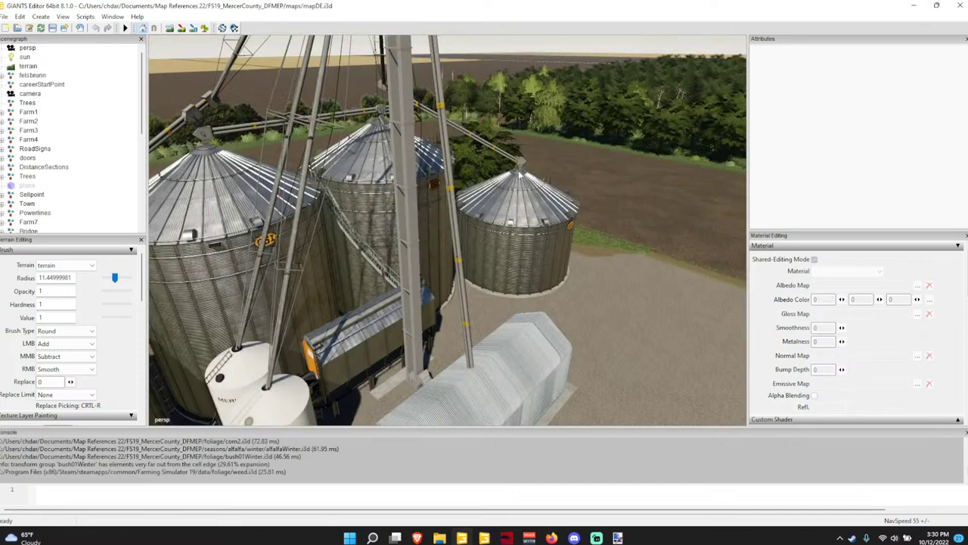
Select the white Trim piece beneath the eave at the corner of the open, dark-roofed shed.
{"action": "scroll", "coordinate": [522, 225], "scroll_direction": "down", "scroll_amount": 6}
{"action": "left_click_drag", "start_coordinate": [510, 229], "coordinate": [748, 189], "text": "alt"}
{"action": "scroll", "coordinate": [727, 136], "scroll_direction": "up", "scroll_amount": 10}
{"action": "mouse_move", "coordinate": [426, 232]}
{"action": "left_mouse_down", "text": "alt"}
{"action": "mouse_move", "coordinate": [463, 236]}
{"action": "mouse_move", "coordinate": [423, 235]}
{"action": "left_mouse_up", "text": "alt"}
{"action": "scroll", "coordinate": [454, 231], "scroll_direction": "up", "scroll_amount": 8}
{"action": "scroll", "coordinate": [423, 235], "scroll_direction": "up", "scroll_amount": 5}
{"action": "right_click_drag", "start_coordinate": [423, 236], "coordinate": [369, 210]}
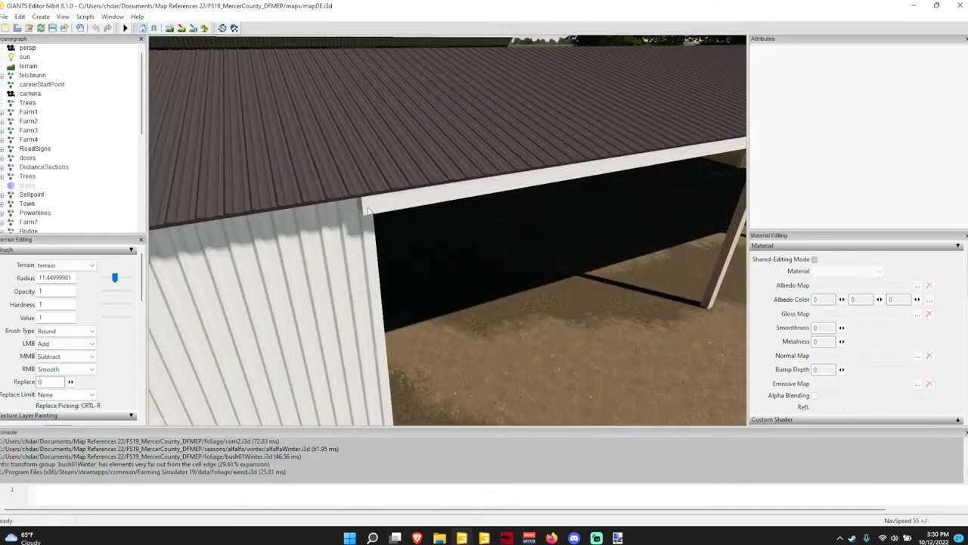
{"action": "left_click", "coordinate": [369, 210]}
{"action": "left_click_drag", "start_coordinate": [368, 211], "coordinate": [336, 215], "text": "alt"}
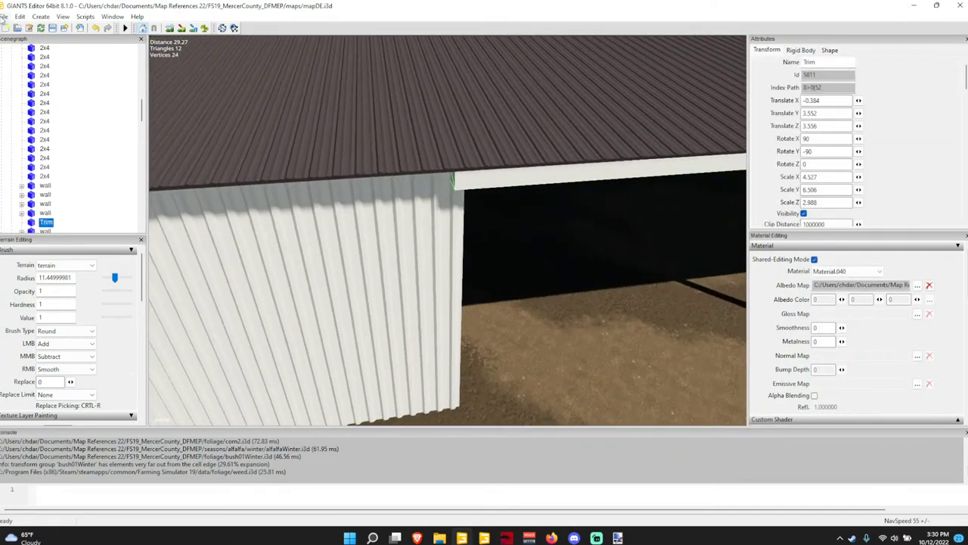
Start exporting the selected trim with its files and choose FS22_LeonaPA's maps/textures folder in mods as the destination.
{"action": "left_click", "coordinate": [3, 17]}
{"action": "left_click", "coordinate": [74, 161]}
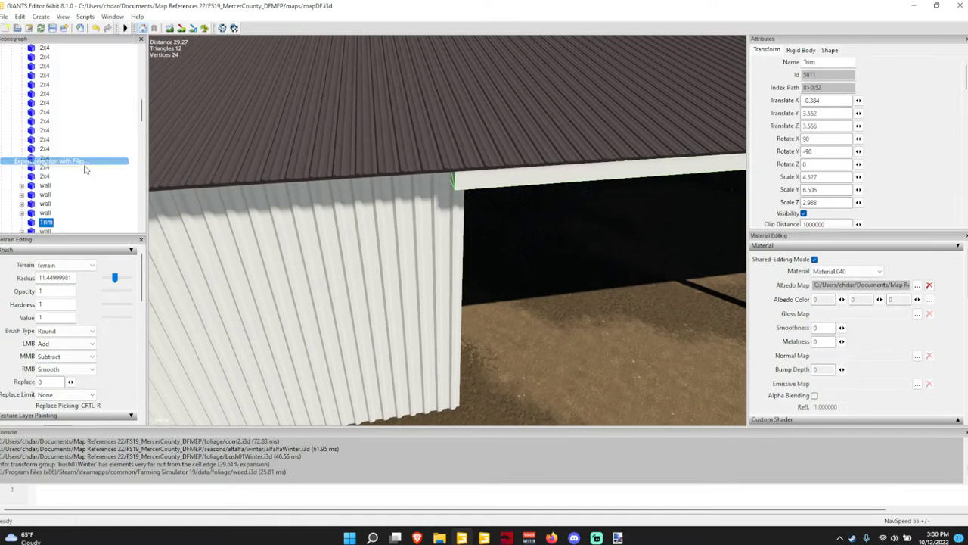
{"action": "scroll", "coordinate": [46, 170], "scroll_direction": "up", "scroll_amount": 3}
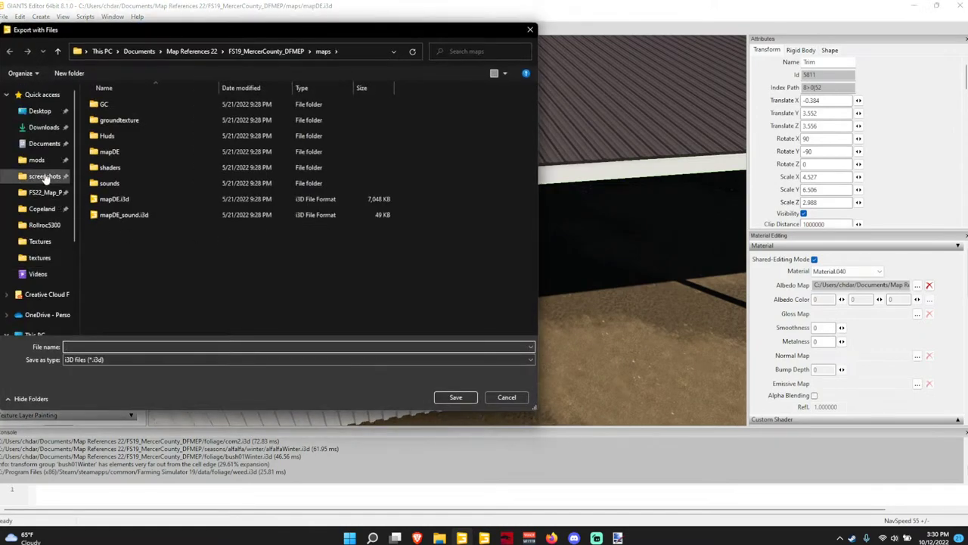
{"action": "left_click", "coordinate": [46, 163]}
{"action": "scroll", "coordinate": [230, 174], "scroll_direction": "down", "scroll_amount": 4}
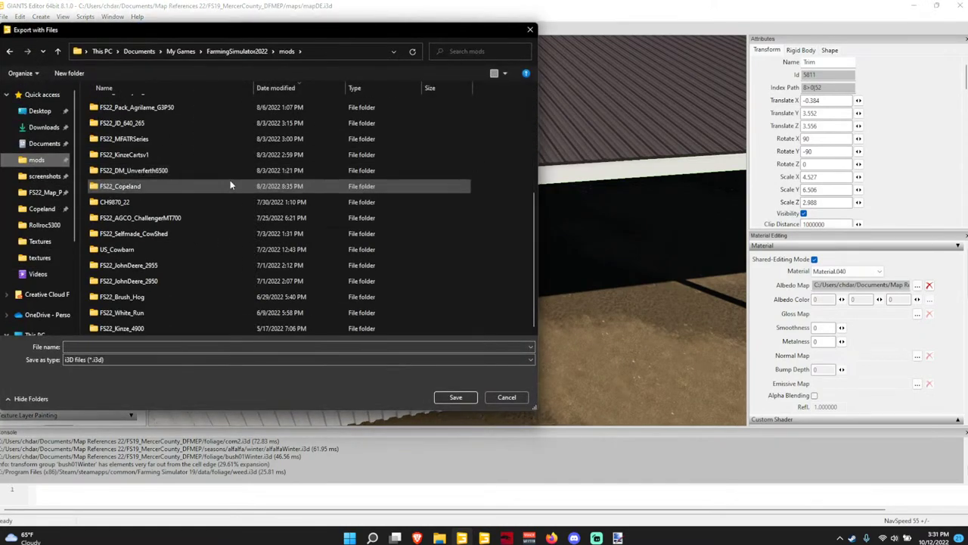
{"action": "scroll", "coordinate": [212, 188], "scroll_direction": "up", "scroll_amount": 4}
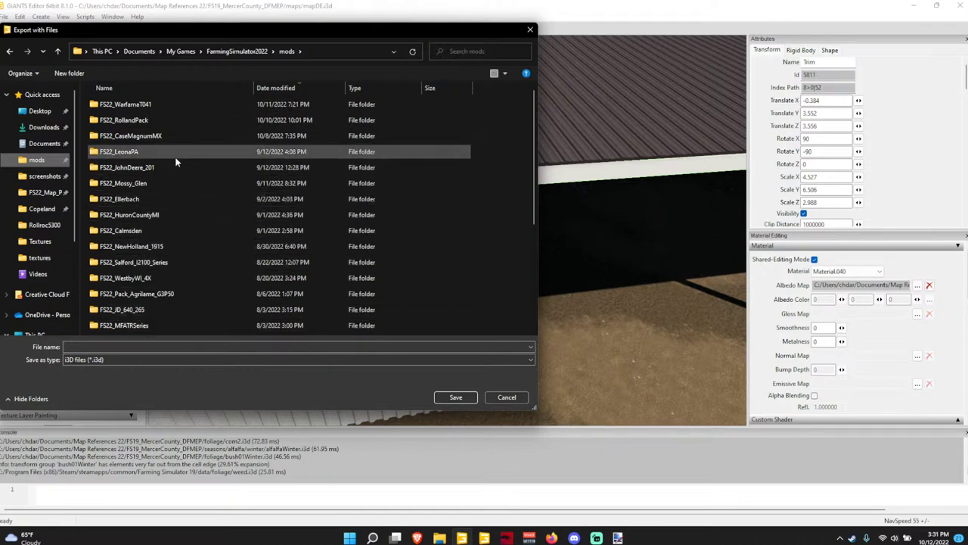
{"action": "double_click", "coordinate": [129, 151]}
{"action": "double_click", "coordinate": [132, 132]}
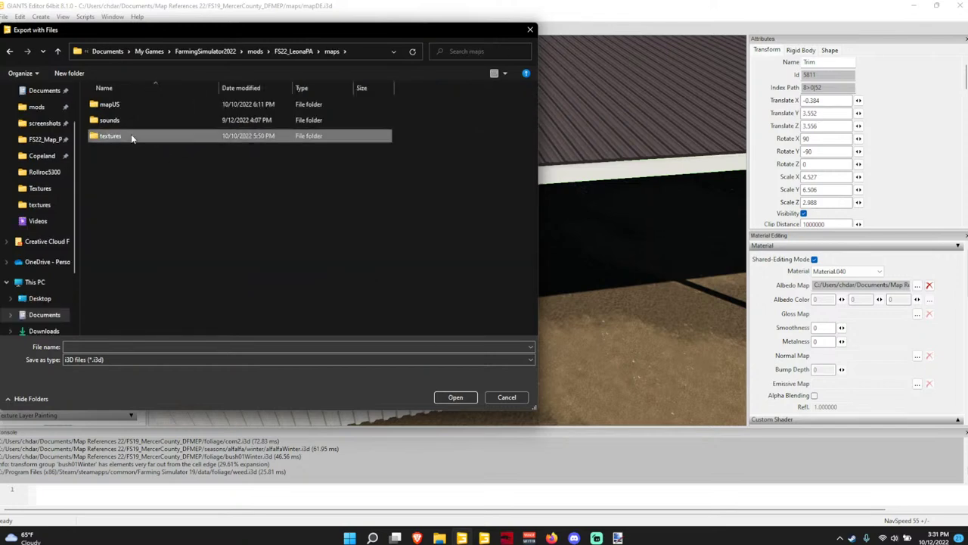
{"action": "double_click", "coordinate": [131, 134]}
Name the export trim and save it without keeping game relative paths.
{"action": "left_click", "coordinate": [131, 347]}
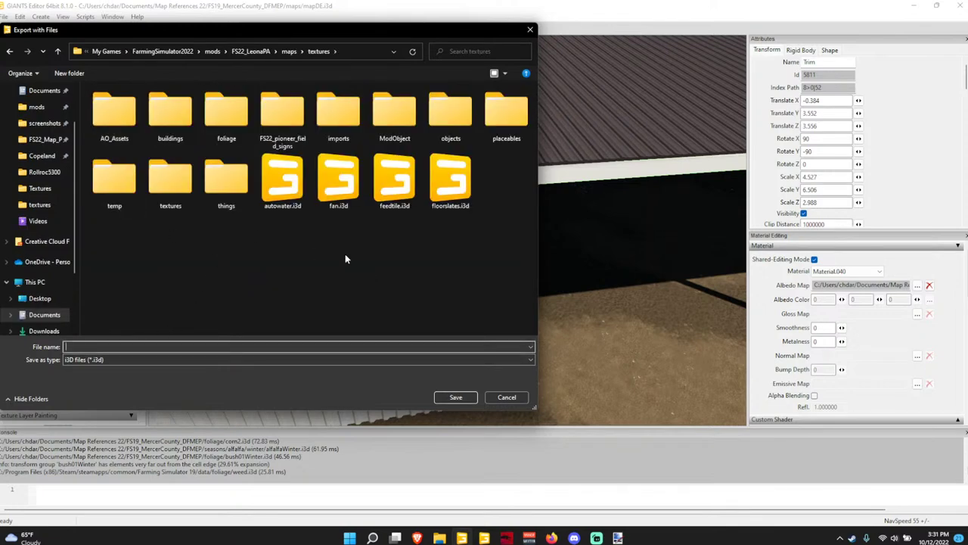
{"action": "type", "text": "trim"}
{"action": "key", "text": "Return"}
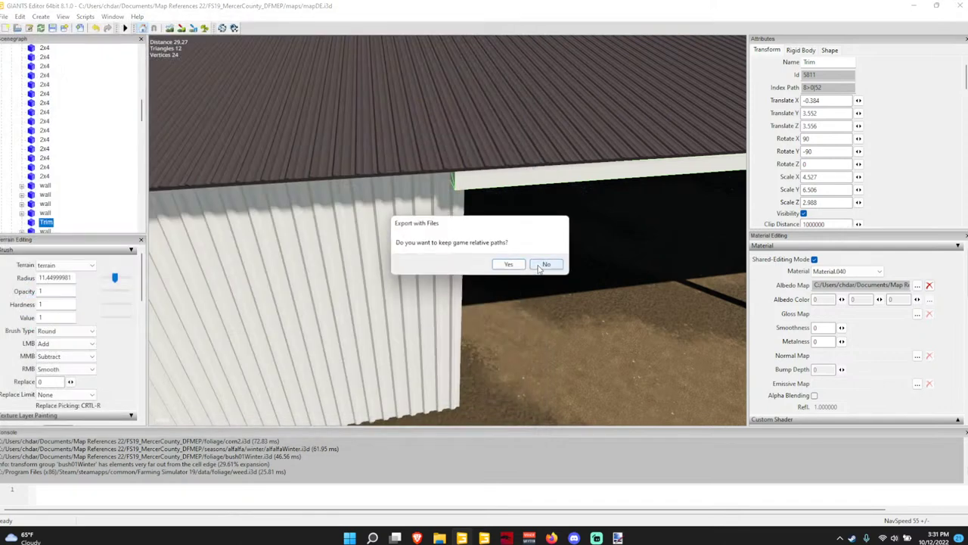
{"action": "left_click", "coordinate": [543, 265]}
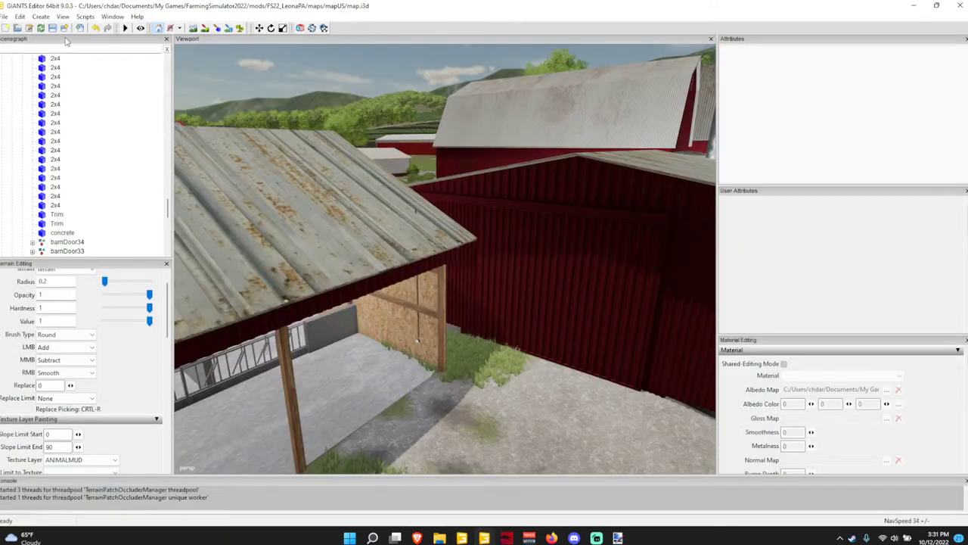
Import trim.i3d from the maps/textures folder into the FS22_LeonaPA map in GIANTS Editor 9.0.3.
{"action": "left_click", "coordinate": [4, 16]}
{"action": "left_click", "coordinate": [25, 127]}
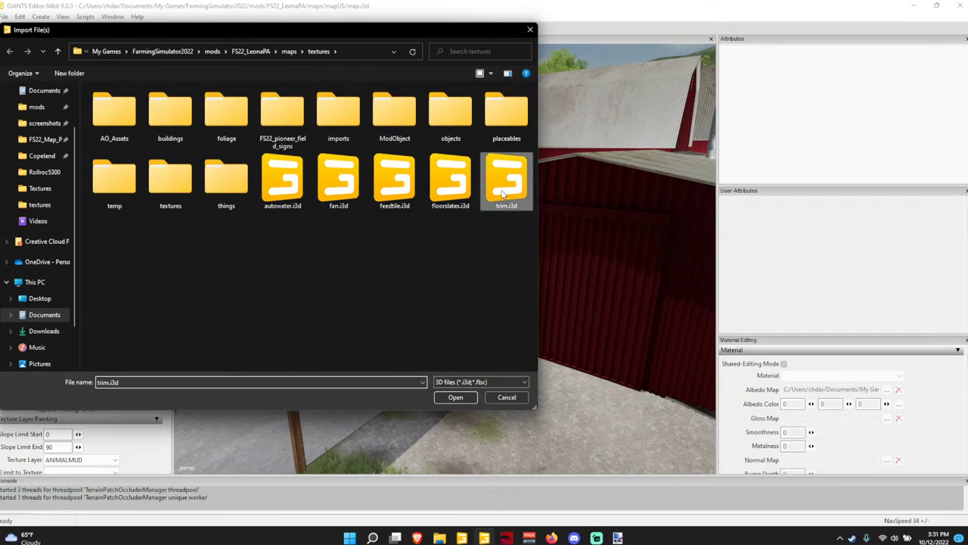
{"action": "double_click", "coordinate": [506, 182]}
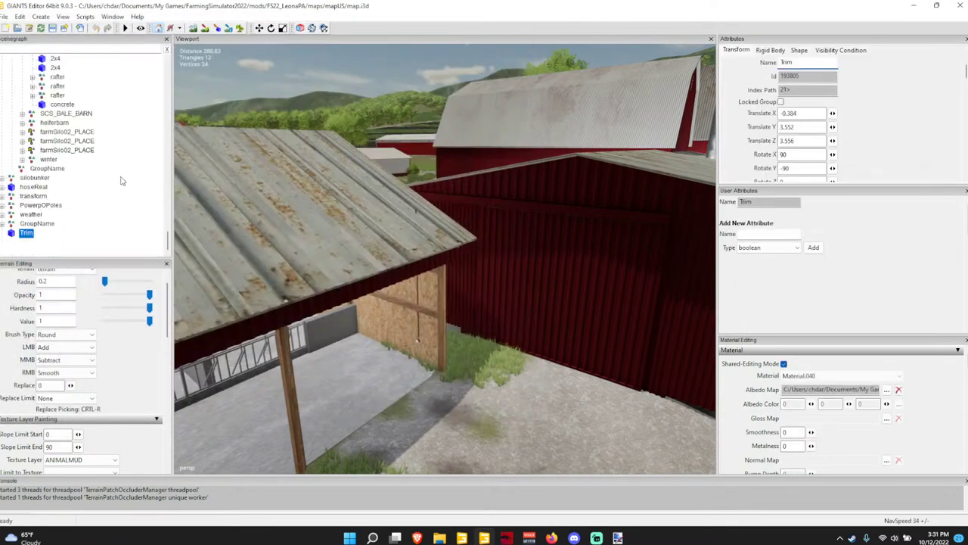
Set up an object replacement with the red barn door's top trim as target and the imported Trim as replacement.
{"action": "left_click_drag", "start_coordinate": [384, 266], "coordinate": [346, 277], "text": "alt"}
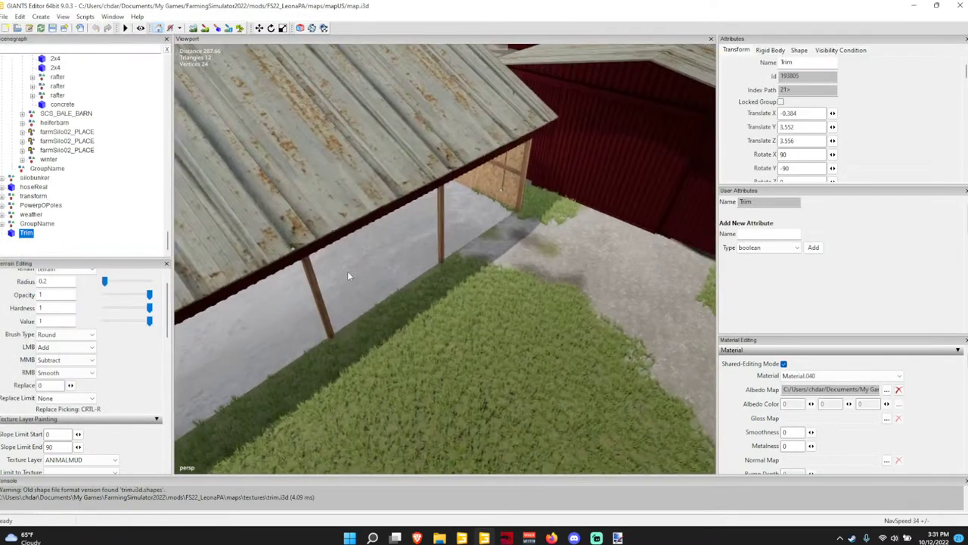
{"action": "key", "text": "ctrl+h"}
{"action": "left_click_drag", "start_coordinate": [429, 212], "coordinate": [499, 175], "text": "alt"}
{"action": "scroll", "coordinate": [498, 175], "scroll_direction": "up", "scroll_amount": 4}
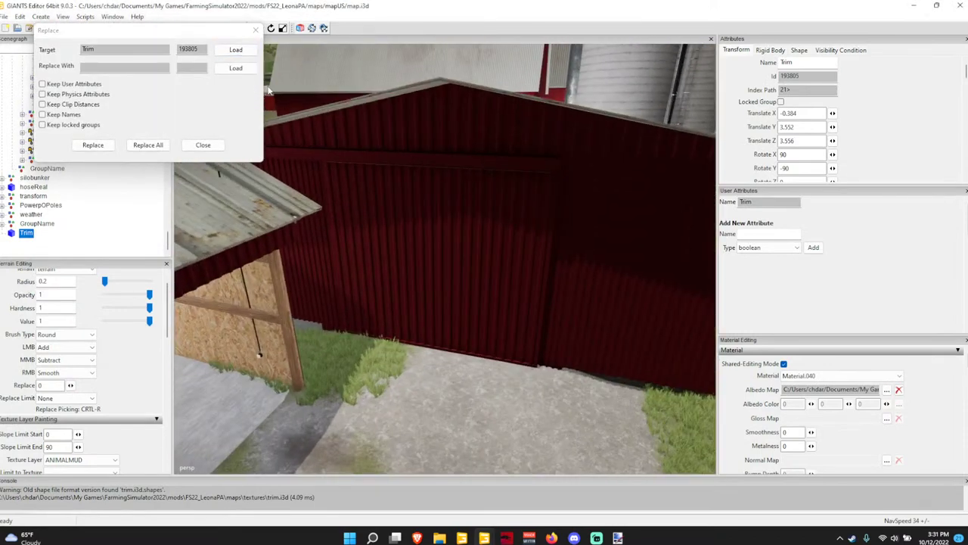
{"action": "left_click", "coordinate": [382, 151]}
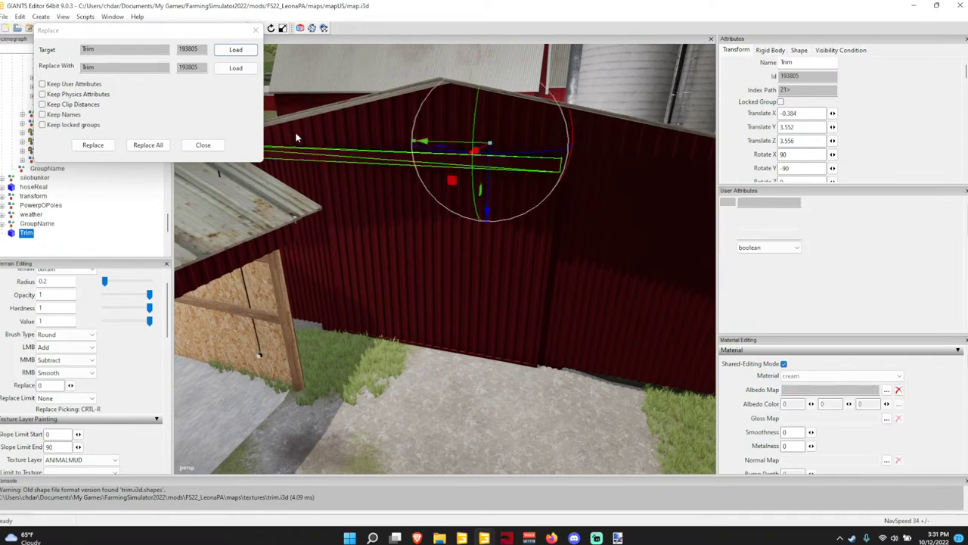
{"action": "left_click", "coordinate": [236, 50]}
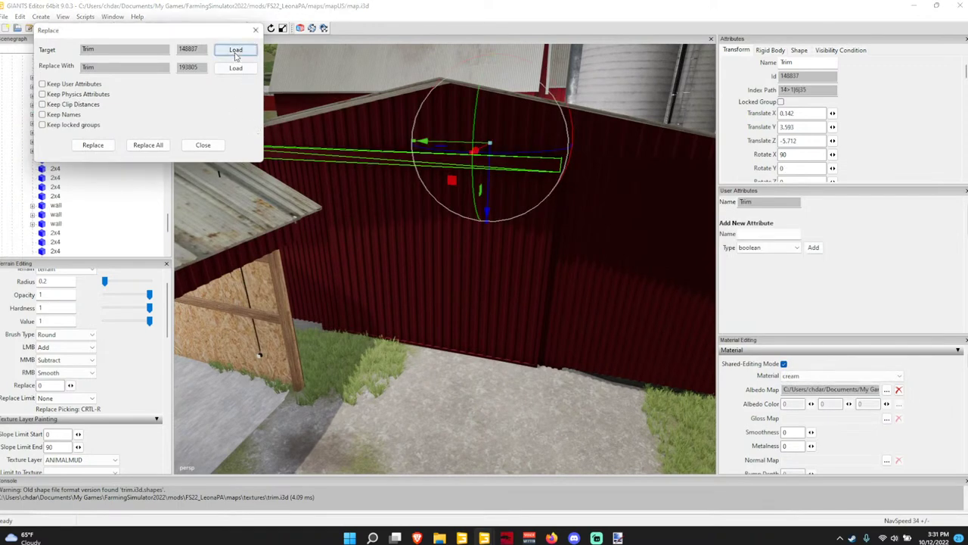
Try replacing the barn door's trim without any keep options, inspect it, and undo the replacement.
{"action": "left_click", "coordinate": [93, 145]}
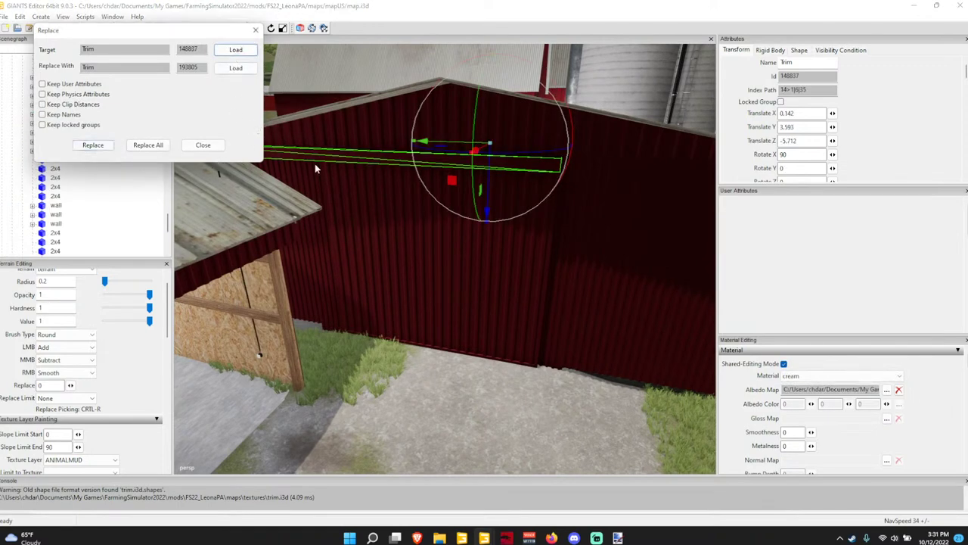
{"action": "scroll", "coordinate": [429, 140], "scroll_direction": "up", "scroll_amount": 3}
{"action": "scroll", "coordinate": [426, 125], "scroll_direction": "down", "scroll_amount": 3}
{"action": "left_click_drag", "start_coordinate": [426, 126], "coordinate": [407, 143], "text": "alt"}
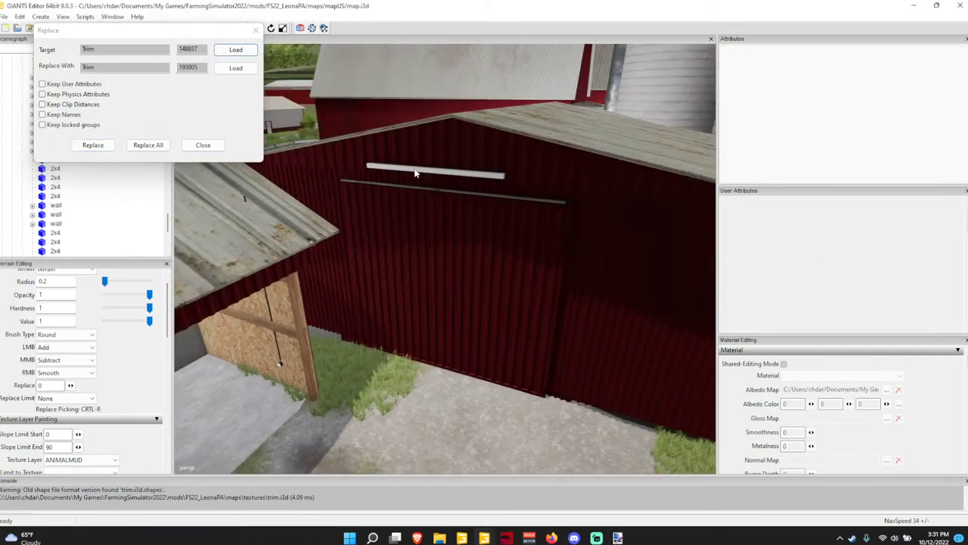
{"action": "key", "text": "ctrl+z"}
Replace the barn door's top trim with the imported Trim, keeping user attributes and physics attributes, and select the new trim.
{"action": "mouse_move", "coordinate": [412, 175]}
{"action": "left_mouse_down", "text": "alt"}
{"action": "mouse_move", "coordinate": [391, 187]}
{"action": "mouse_move", "coordinate": [407, 169]}
{"action": "left_mouse_up", "text": "alt"}
{"action": "left_click", "coordinate": [402, 175]}
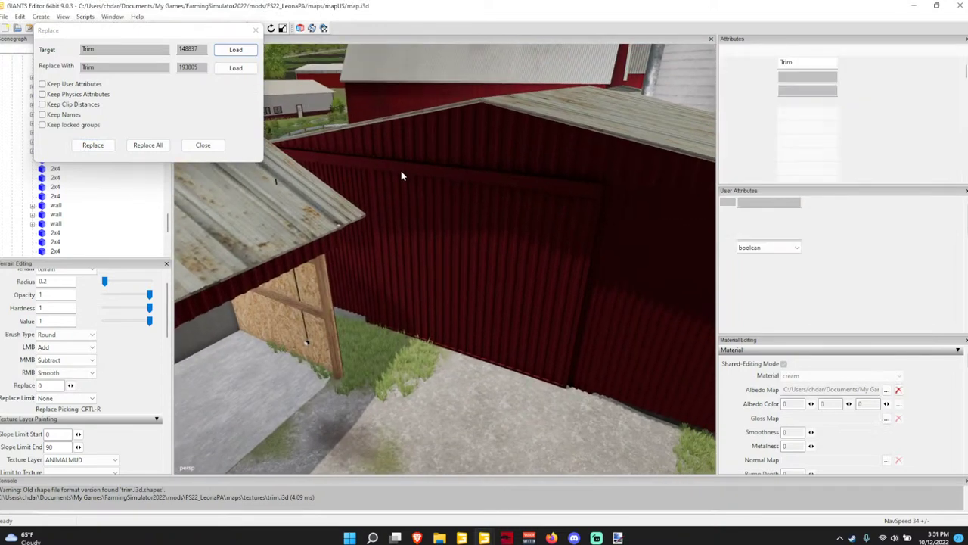
{"action": "left_click", "coordinate": [44, 85]}
{"action": "left_click", "coordinate": [42, 93]}
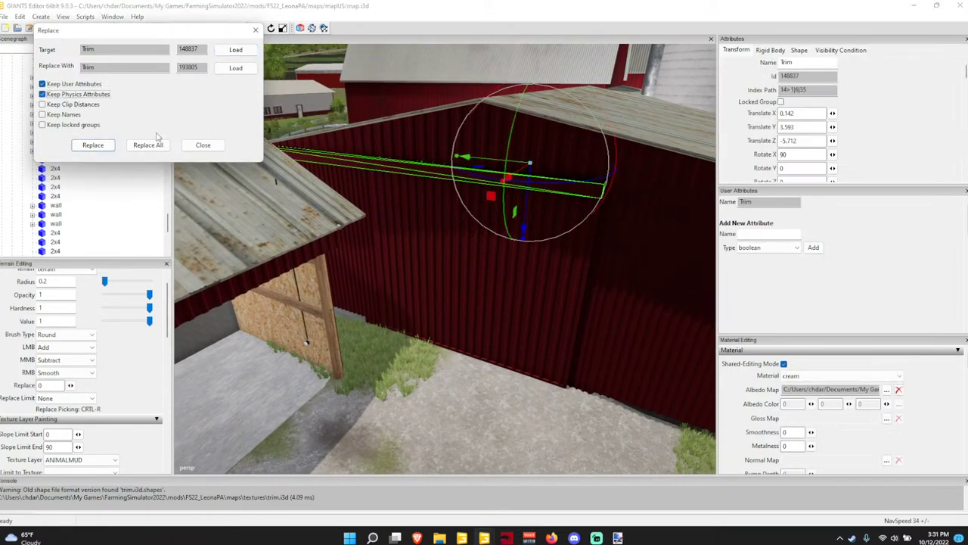
{"action": "left_click", "coordinate": [93, 145]}
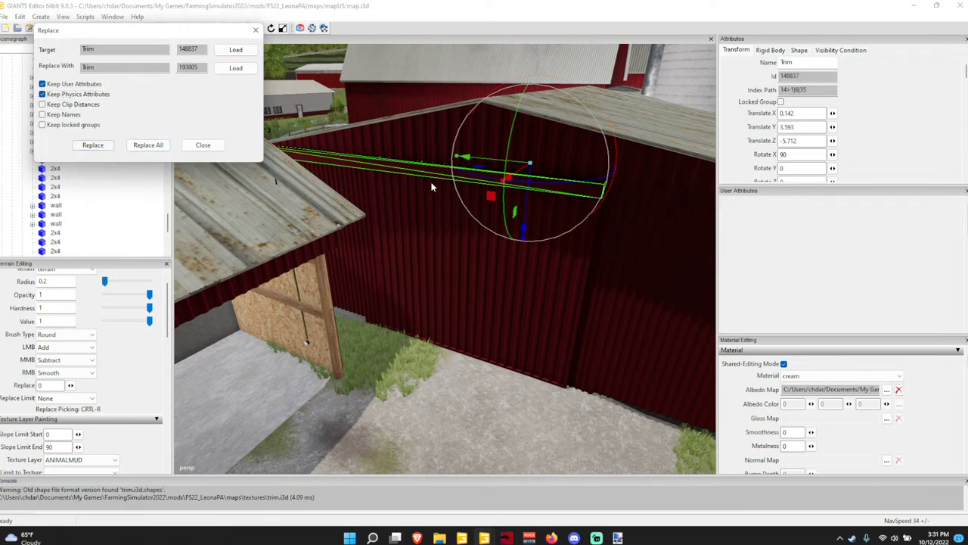
{"action": "scroll", "coordinate": [404, 144], "scroll_direction": "up", "scroll_amount": 5}
{"action": "scroll", "coordinate": [406, 130], "scroll_direction": "down", "scroll_amount": 5}
{"action": "left_click", "coordinate": [414, 214]}
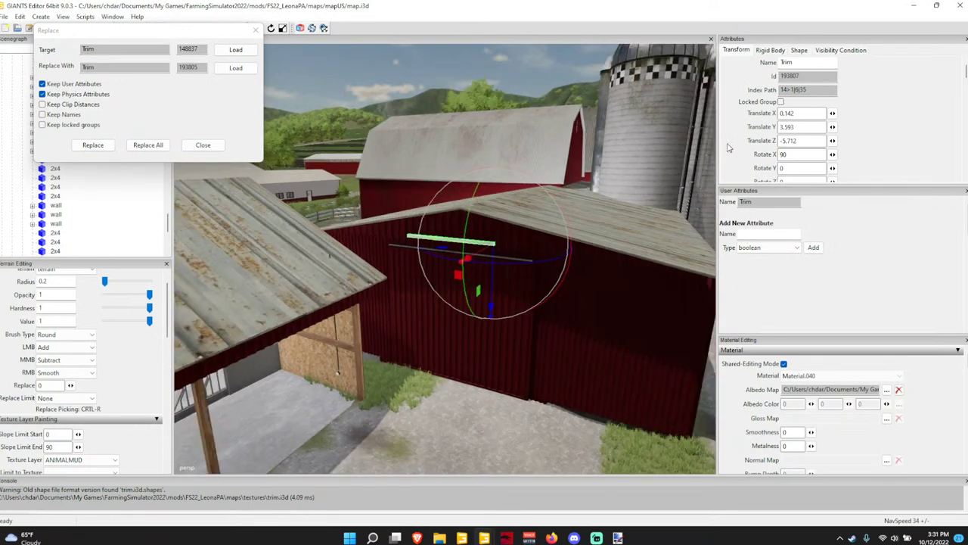
Try scaling the new door trim by 2.5 in X and by 3.6 in Y.
{"action": "scroll", "coordinate": [723, 147], "scroll_direction": "down", "scroll_amount": 3}
{"action": "double_click", "coordinate": [791, 135]}
{"action": "type", "text": "2.5"}
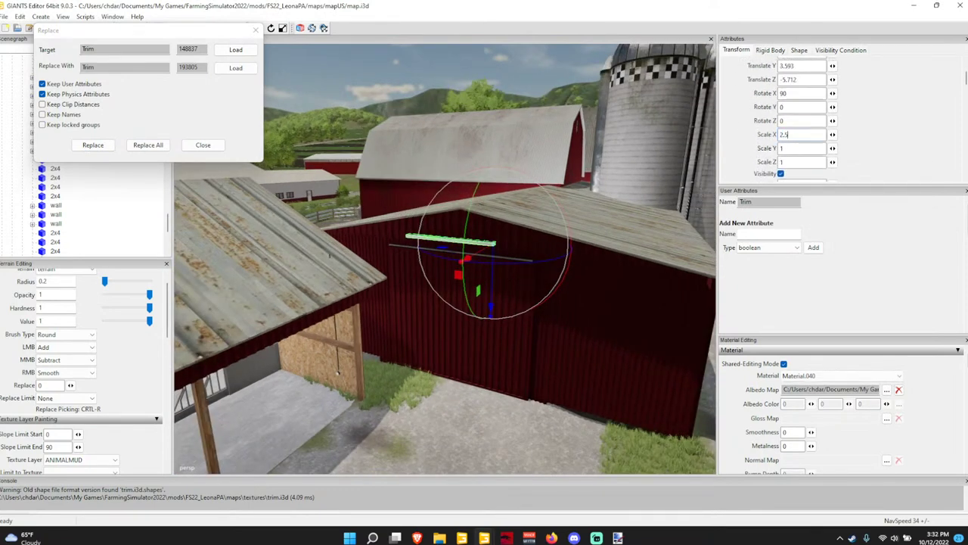
{"action": "key", "text": "BackSpace"}
{"action": "key", "text": "BackSpace"}
{"action": "type", "text": "1.25"}
{"action": "key", "text": "Return"}
{"action": "type", "text": "3.6"}
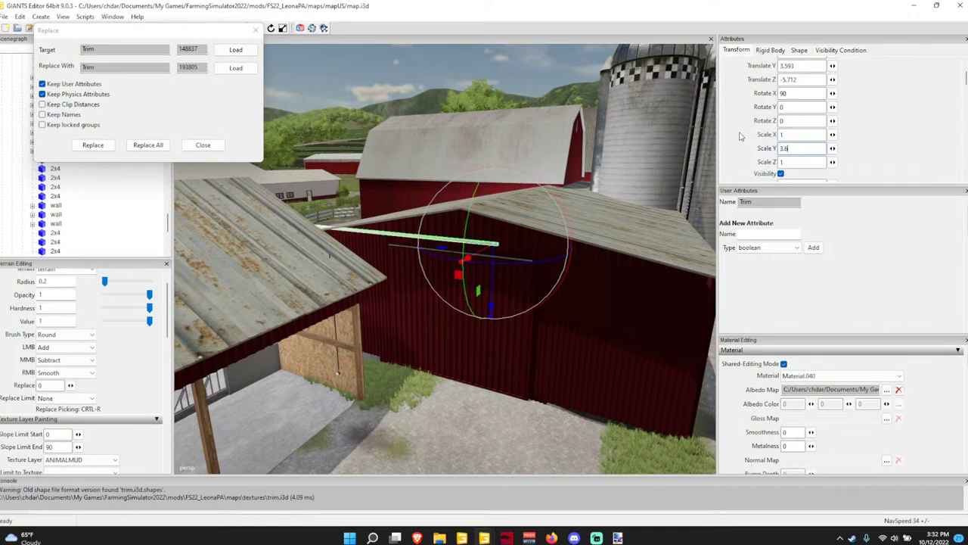
Set both the Y scale and the Z scale of the door trim to 2.5.
{"action": "key", "text": "BackSpace"}
{"action": "key", "text": "BackSpace"}
{"action": "key", "text": "BackSpace"}
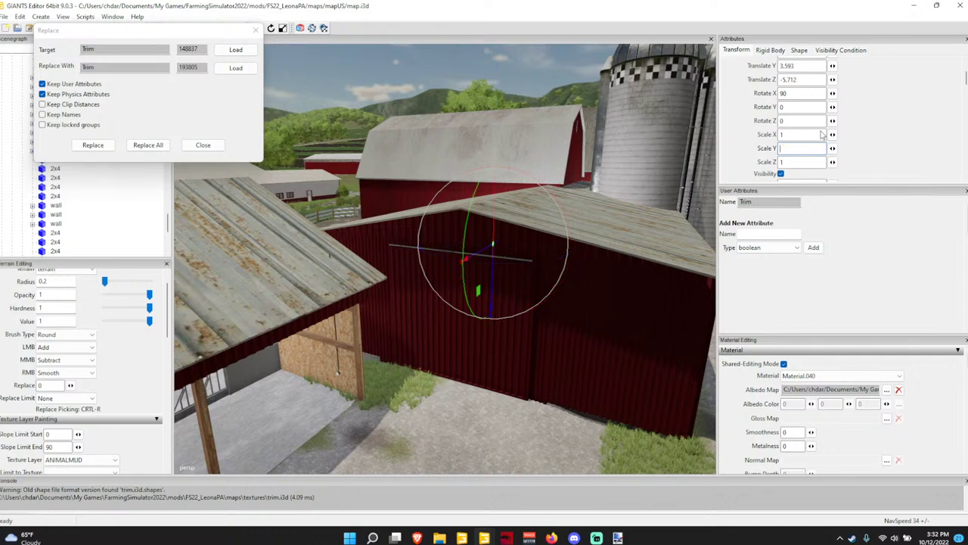
{"action": "type", "text": "2.5"}
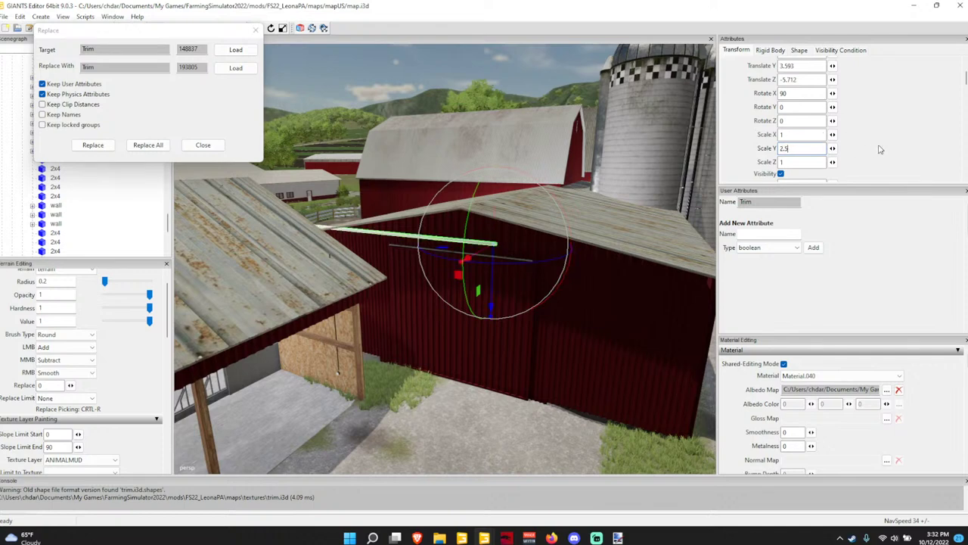
{"action": "double_click", "coordinate": [791, 149]}
{"action": "key", "text": "ctrl+c"}
{"action": "double_click", "coordinate": [791, 165]}
{"action": "key", "text": "ctrl+v"}
Lower the trim to about Y 3.141, slide it to about Z -7.409 and stretch its Y scale to about 2.697.
{"action": "scroll", "coordinate": [458, 222], "scroll_direction": "up", "scroll_amount": 6}
{"action": "mouse_move", "coordinate": [445, 227]}
{"action": "left_mouse_down", "text": "alt"}
{"action": "mouse_move", "coordinate": [458, 223]}
{"action": "mouse_move", "coordinate": [447, 220]}
{"action": "left_mouse_up", "text": "alt"}
{"action": "scroll", "coordinate": [447, 220], "scroll_direction": "down", "scroll_amount": 1}
{"action": "left_click_drag", "start_coordinate": [500, 272], "coordinate": [507, 308]}
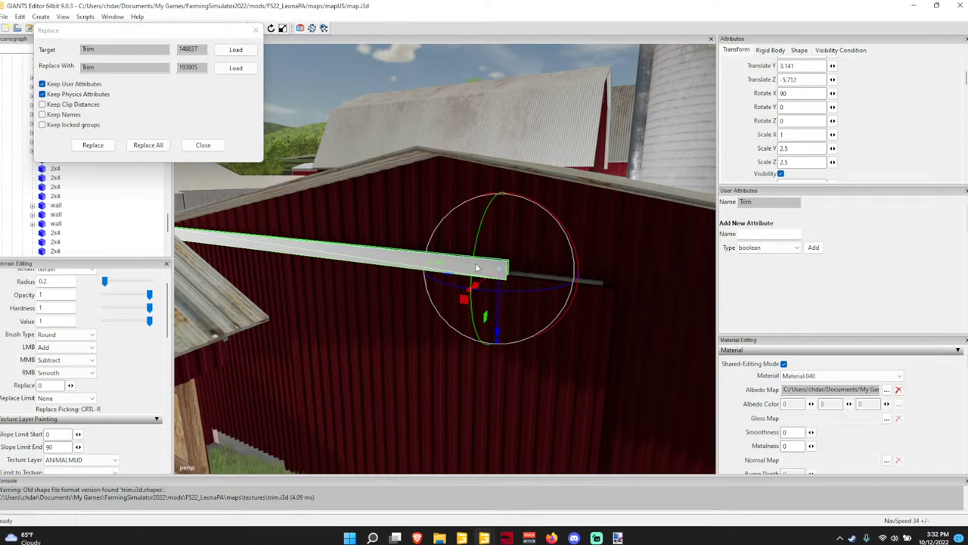
{"action": "left_click_drag", "start_coordinate": [569, 275], "coordinate": [572, 275]}
{"action": "left_click_drag", "start_coordinate": [510, 266], "coordinate": [521, 285], "text": "alt"}
{"action": "right_click_drag", "start_coordinate": [521, 289], "coordinate": [561, 320]}
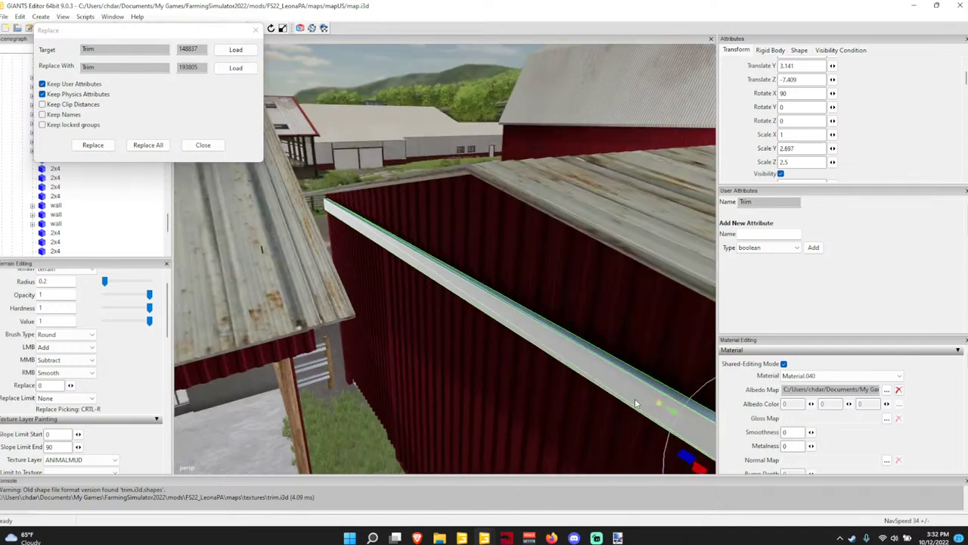
Refine the door trim's fit with a Y scale of about 2.757 and a Z position of about -7.464.
{"action": "right_click_drag", "start_coordinate": [634, 403], "coordinate": [571, 356]}
{"action": "scroll", "coordinate": [575, 354], "scroll_direction": "up", "scroll_amount": 3}
{"action": "scroll", "coordinate": [494, 330], "scroll_direction": "up", "scroll_amount": 3}
{"action": "right_click", "coordinate": [493, 326]}
{"action": "left_click", "coordinate": [433, 257]}
{"action": "right_click_drag", "start_coordinate": [432, 259], "coordinate": [499, 305]}
{"action": "left_click_drag", "start_coordinate": [540, 326], "coordinate": [537, 323]}
{"action": "right_click_drag", "start_coordinate": [506, 294], "coordinate": [479, 188]}
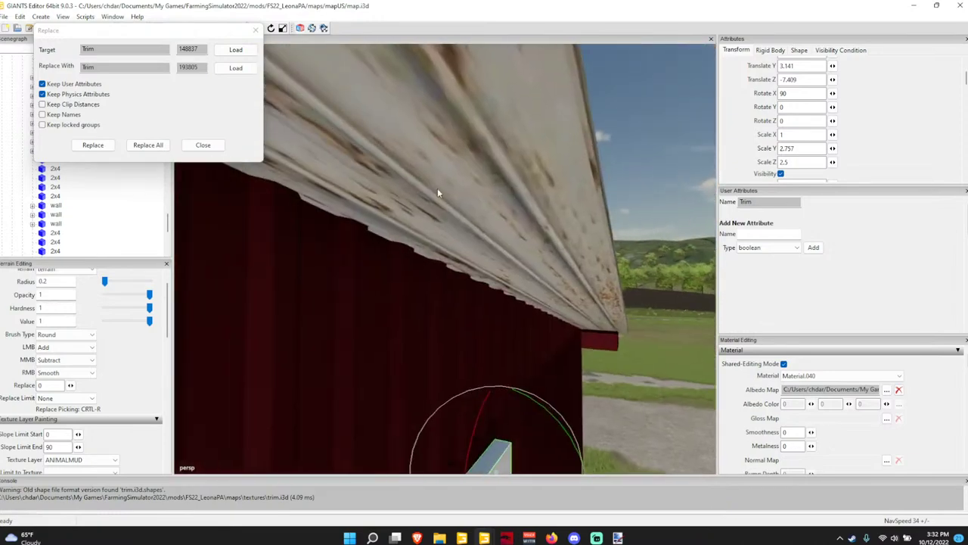
{"action": "left_click_drag", "start_coordinate": [479, 189], "coordinate": [354, 205], "text": "alt"}
{"action": "middle_click_drag", "start_coordinate": [399, 253], "coordinate": [370, 219], "text": "alt"}
{"action": "right_click_drag", "start_coordinate": [370, 219], "coordinate": [426, 263], "text": "alt"}
{"action": "left_click", "coordinate": [433, 347]}
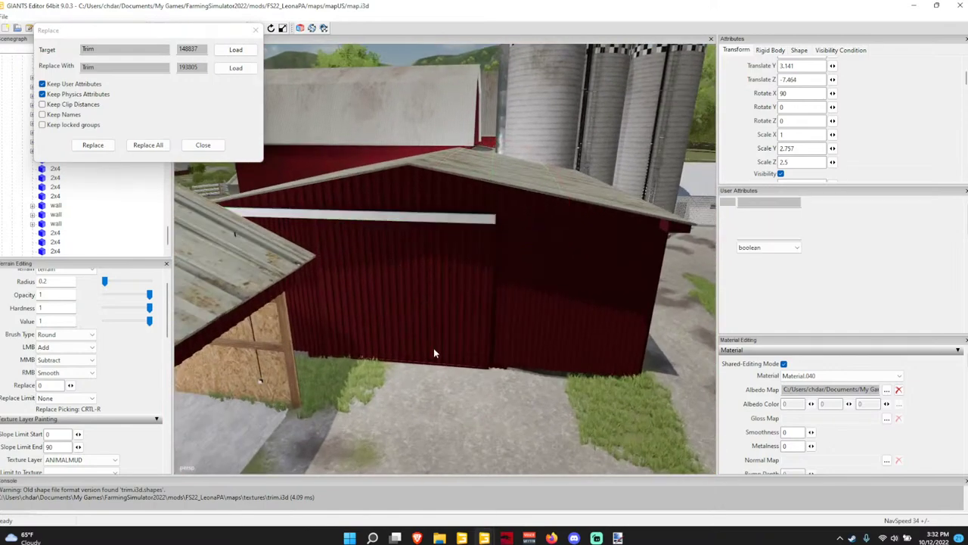
Delete the old trim under the eave around the corner and place a copy of the new white trim there.
{"action": "left_click", "coordinate": [527, 331]}
{"action": "right_click_drag", "start_coordinate": [527, 331], "coordinate": [459, 101]}
{"action": "left_click", "coordinate": [393, 221]}
{"action": "key", "text": "Delete"}
{"action": "left_click", "coordinate": [411, 220]}
{"action": "left_click", "coordinate": [415, 214]}
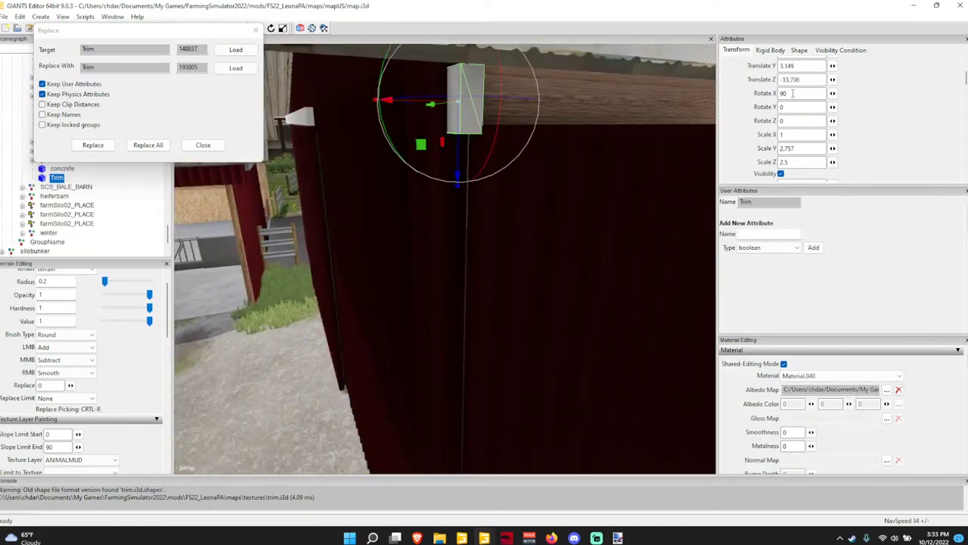
Rotate the copied trim to X 90 and Y -90 so it runs along the side wall.
{"action": "left_click_drag", "start_coordinate": [793, 93], "coordinate": [714, 136]}
{"action": "key", "text": "BackSpace"}
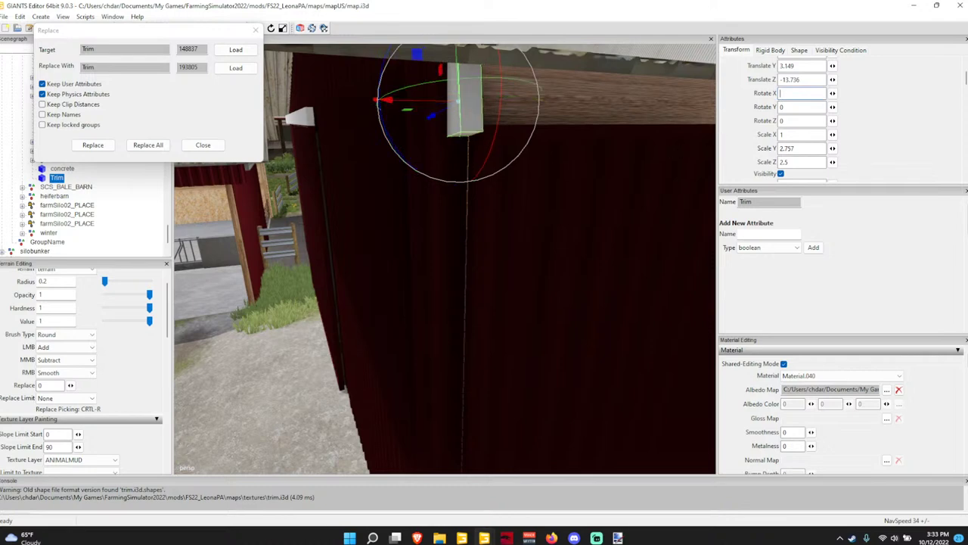
{"action": "left_click_drag", "start_coordinate": [791, 105], "coordinate": [737, 113]}
{"action": "type", "text": "90"}
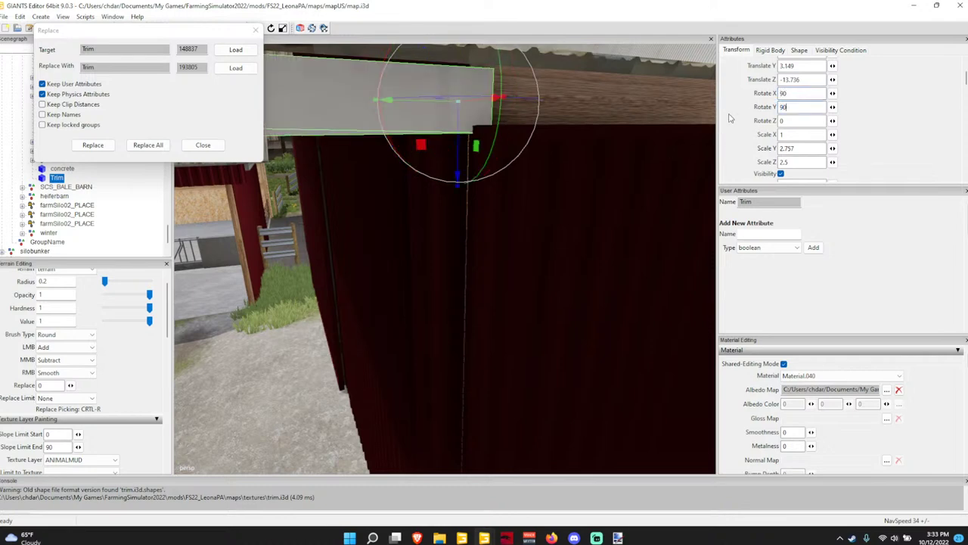
{"action": "key", "text": "Home"}
{"action": "type", "text": "-"}
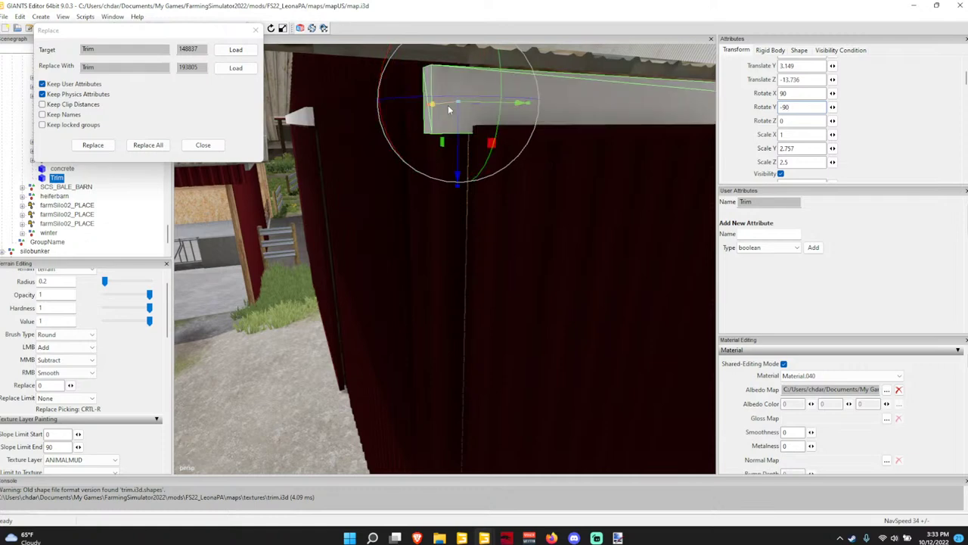
Widen the eave trim to an X scale of about 2.212 and shift it to about Z -13.789 against the wall.
{"action": "left_click_drag", "start_coordinate": [449, 105], "coordinate": [610, 96]}
{"action": "middle_click_drag", "start_coordinate": [611, 98], "coordinate": [621, 98]}
{"action": "left_click_drag", "start_coordinate": [427, 126], "coordinate": [180, 118]}
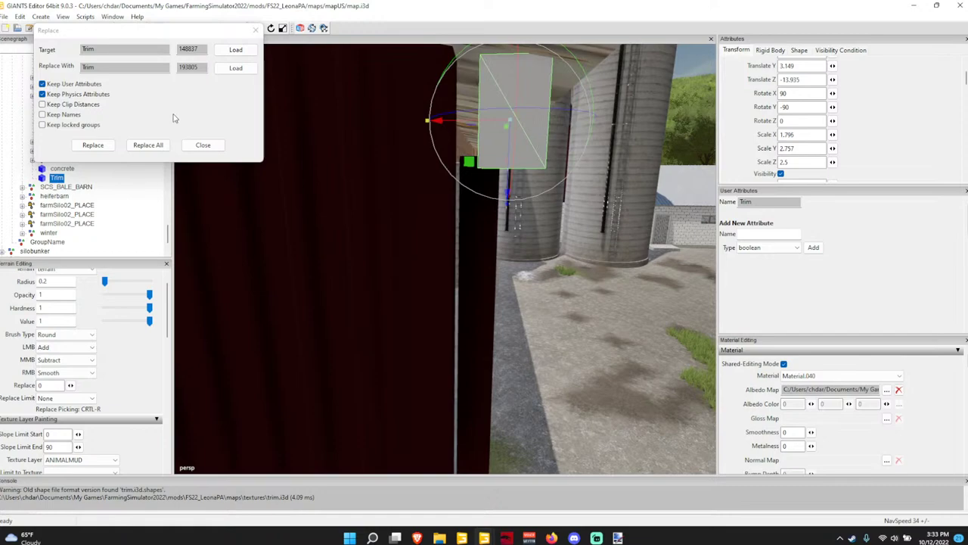
{"action": "left_click_drag", "start_coordinate": [463, 123], "coordinate": [417, 131]}
{"action": "middle_click_drag", "start_coordinate": [417, 132], "coordinate": [318, 162]}
{"action": "left_click_drag", "start_coordinate": [319, 157], "coordinate": [297, 154], "text": "alt"}
{"action": "mouse_move", "coordinate": [501, 191]}
{"action": "left_mouse_down", "text": "alt"}
{"action": "mouse_move", "coordinate": [505, 171]}
{"action": "mouse_move", "coordinate": [513, 191]}
{"action": "left_mouse_up", "text": "alt"}
{"action": "left_click_drag", "start_coordinate": [360, 205], "coordinate": [434, 233], "text": "alt"}
{"action": "scroll", "coordinate": [520, 202], "scroll_direction": "up", "scroll_amount": 3}
{"action": "middle_click_drag", "start_coordinate": [432, 229], "coordinate": [303, 250]}
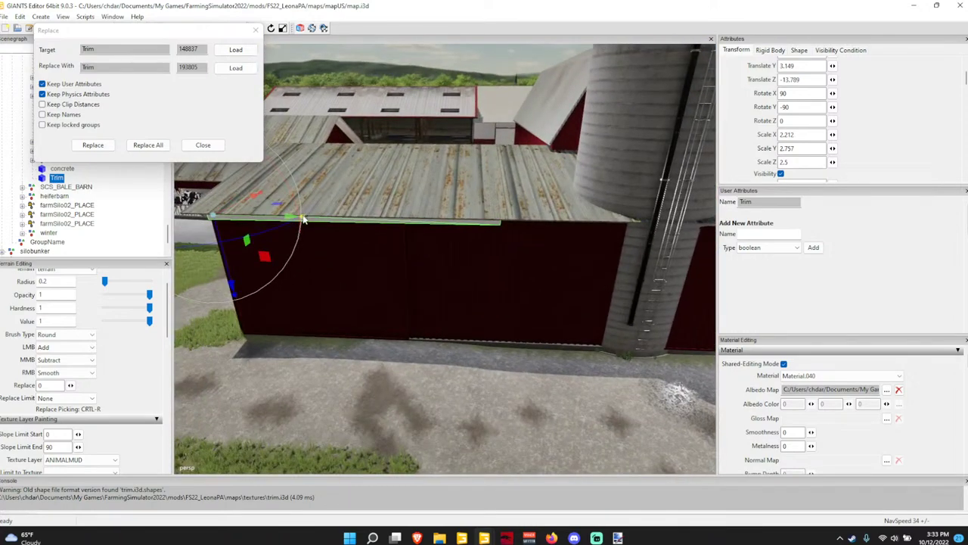
Try lengthening the eave trim with a Y scale of 7 and check its far end.
{"action": "left_click_drag", "start_coordinate": [369, 224], "coordinate": [407, 225], "text": "alt"}
{"action": "scroll", "coordinate": [483, 197], "scroll_direction": "up", "scroll_amount": 5}
{"action": "middle_click_drag", "start_coordinate": [406, 224], "coordinate": [339, 245]}
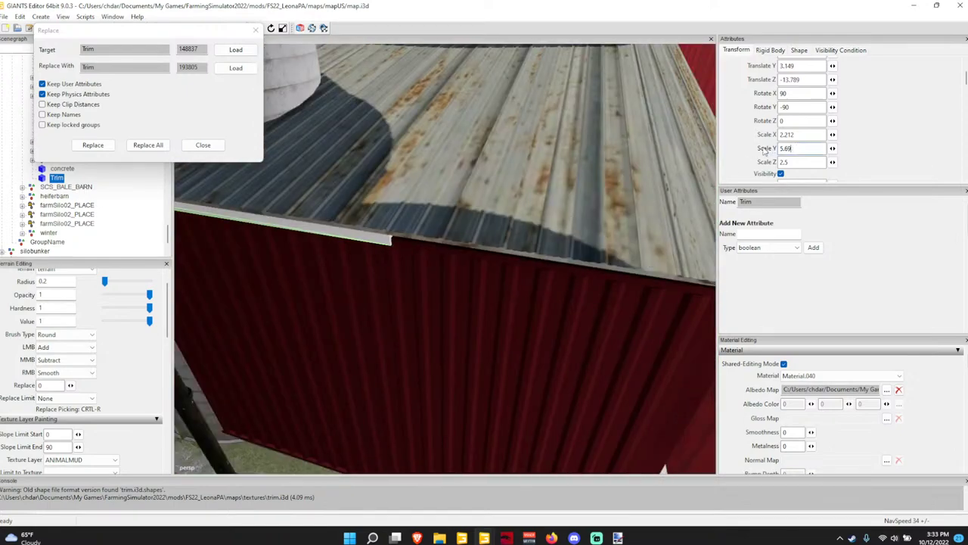
{"action": "key", "text": "BackSpace"}
{"action": "type", "text": "9"}
{"action": "key", "text": "BackSpace"}
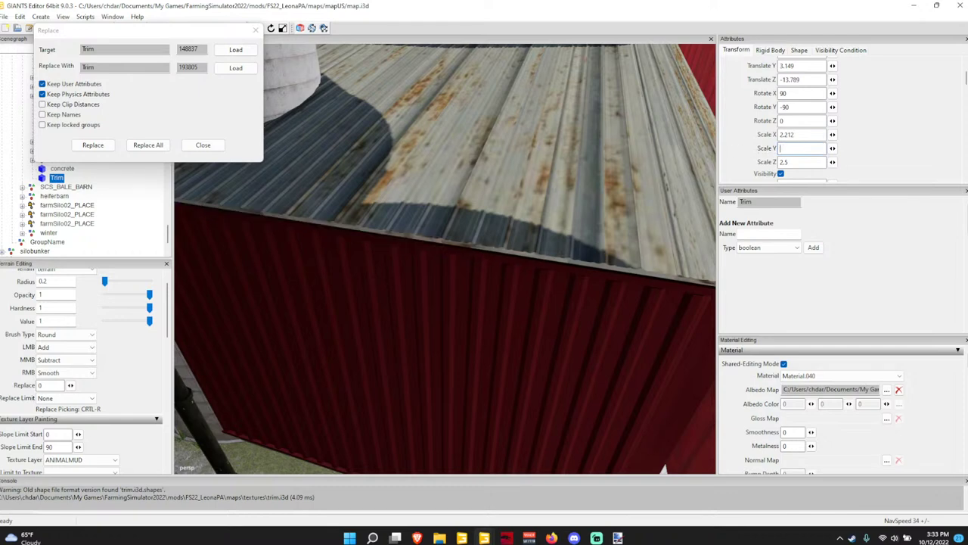
{"action": "type", "text": "7"}
{"action": "left_click_drag", "start_coordinate": [469, 228], "coordinate": [501, 229], "text": "alt"}
{"action": "scroll", "coordinate": [577, 226], "scroll_direction": "up", "scroll_amount": 3}
{"action": "scroll", "coordinate": [445, 240], "scroll_direction": "down", "scroll_amount": 2}
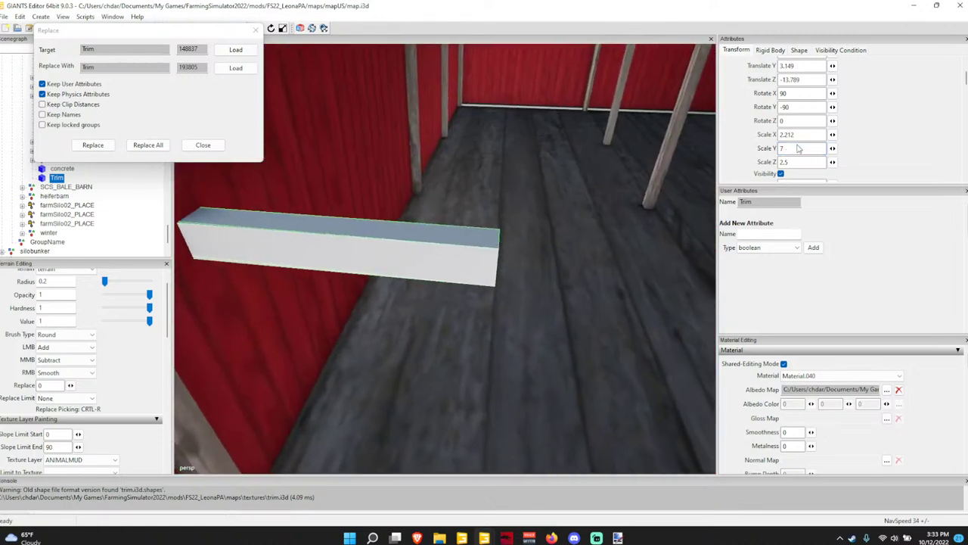
Set the eave trim's Y scale to 6.435 so it reaches the far wall corner.
{"action": "key", "text": "BackSpace"}
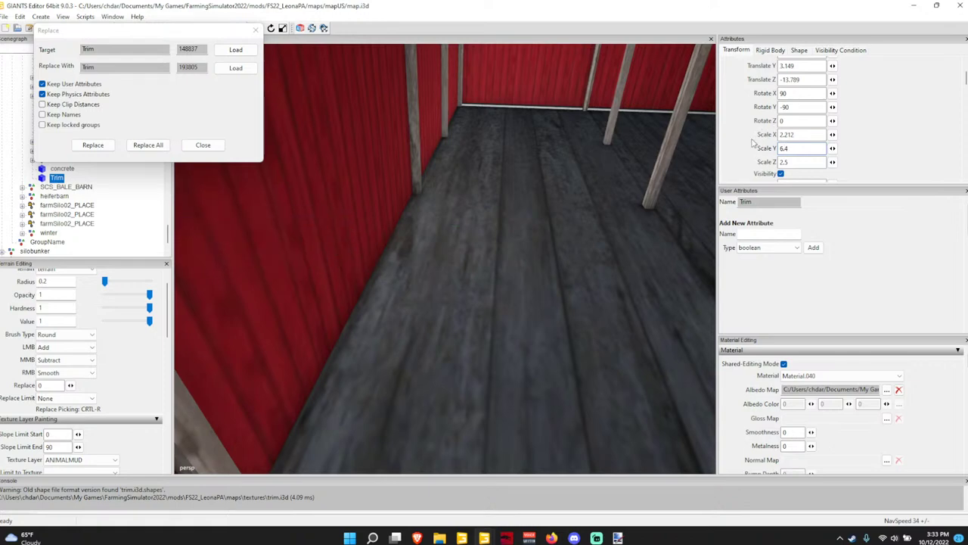
{"action": "scroll", "coordinate": [466, 274], "scroll_direction": "down", "scroll_amount": 3}
{"action": "left_click_drag", "start_coordinate": [530, 269], "coordinate": [491, 299], "text": "alt"}
{"action": "scroll", "coordinate": [465, 274], "scroll_direction": "up", "scroll_amount": 3}
{"action": "scroll", "coordinate": [465, 274], "scroll_direction": "down", "scroll_amount": 3}
{"action": "scroll", "coordinate": [491, 300], "scroll_direction": "up", "scroll_amount": 3}
{"action": "right_click_drag", "start_coordinate": [490, 299], "coordinate": [530, 148]}
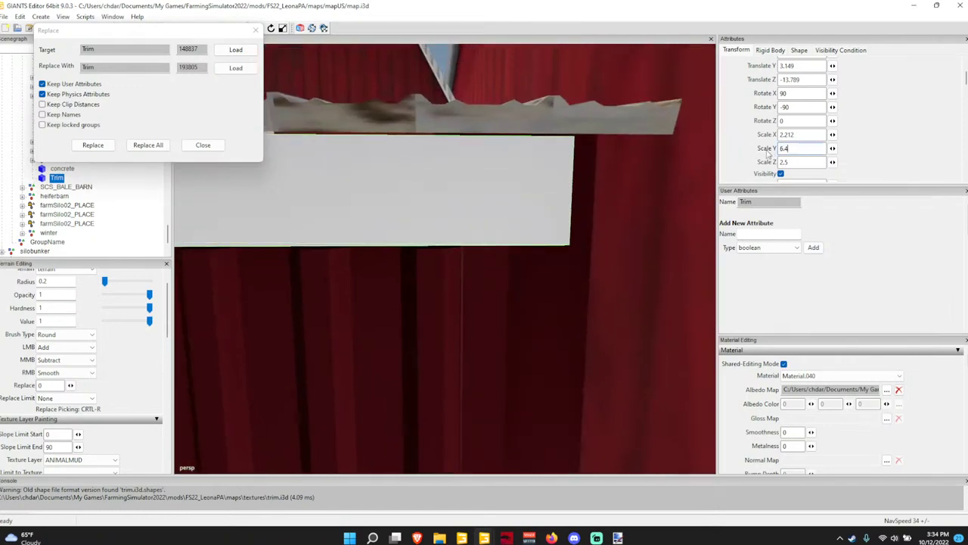
{"action": "type", "text": "4"}
{"action": "key", "text": "BackSpace"}
{"action": "type", "text": "35"}
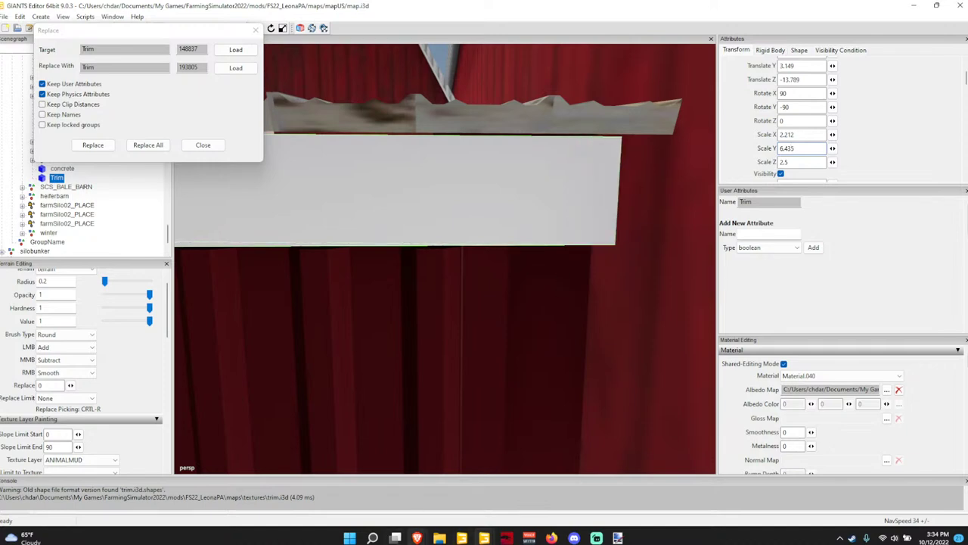
Check the map to-do notes in Google Docs in the browser and return to GIANTS Editor.
{"action": "mouse_move", "coordinate": [417, 537]}
{"action": "left_click", "coordinate": [473, 476]}
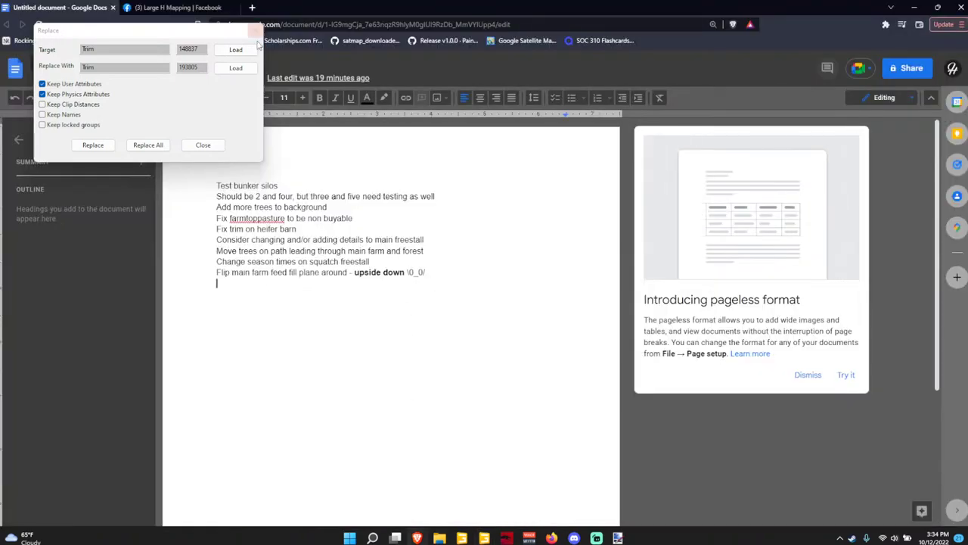
{"action": "mouse_move", "coordinate": [484, 537]}
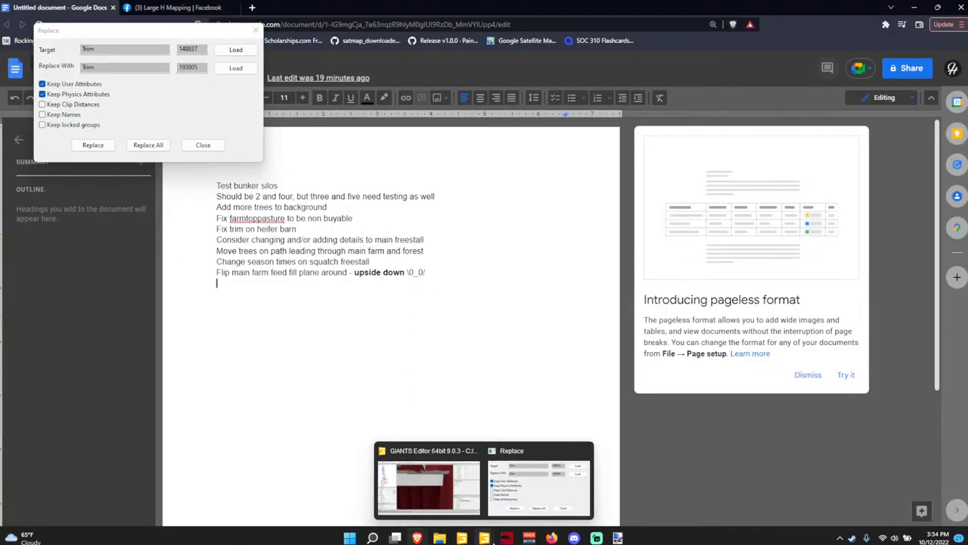
{"action": "left_click", "coordinate": [469, 468]}
Delete the old trim across the barn's open gable end and place a copy of the white door trim there.
{"action": "left_click_drag", "start_coordinate": [453, 408], "coordinate": [615, 279], "text": "alt"}
{"action": "right_click_drag", "start_coordinate": [614, 279], "coordinate": [459, 277]}
{"action": "left_click", "coordinate": [457, 283]}
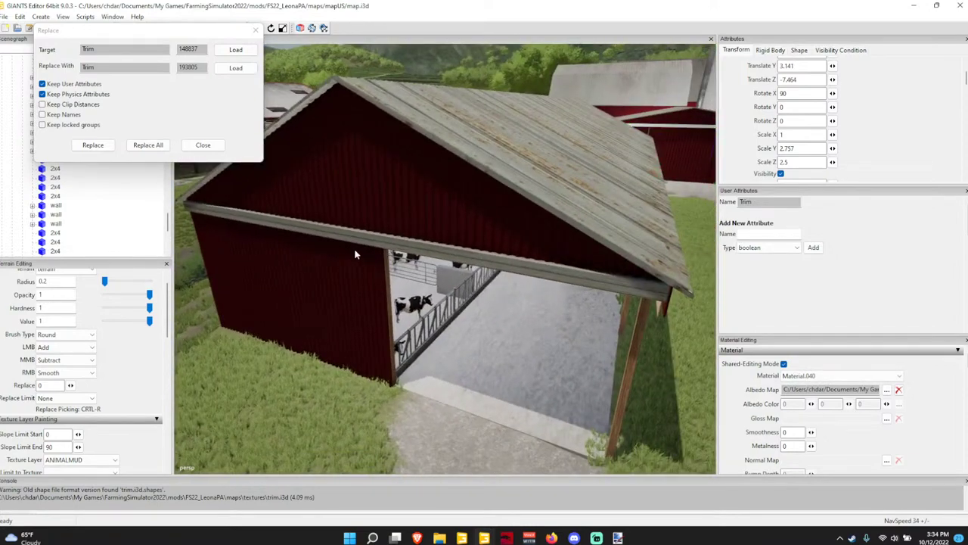
{"action": "left_click", "coordinate": [327, 203]}
{"action": "mouse_move", "coordinate": [327, 203]}
{"action": "right_mouse_down"}
{"action": "mouse_move", "coordinate": [425, 266]}
{"action": "mouse_move", "coordinate": [374, 208]}
{"action": "mouse_move", "coordinate": [325, 189]}
{"action": "right_mouse_up"}
{"action": "left_click", "coordinate": [359, 189]}
{"action": "key", "text": "Delete"}
{"action": "right_click_drag", "start_coordinate": [434, 181], "coordinate": [385, 106]}
{"action": "left_click", "coordinate": [388, 170]}
{"action": "key", "text": "w"}
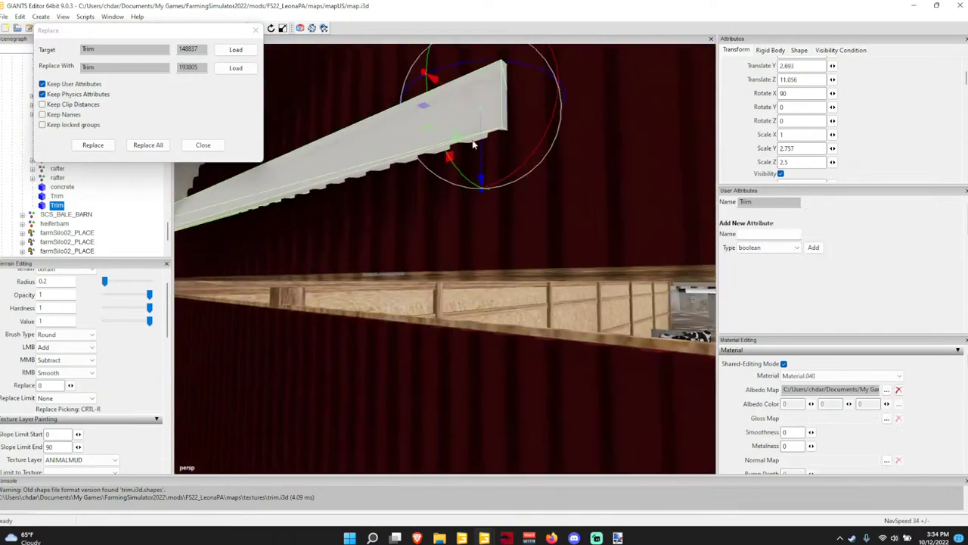
Position the copied trim across the open gable end at about Y 1.786 and Z 1.28.
{"action": "left_click_drag", "start_coordinate": [484, 144], "coordinate": [511, 351]}
{"action": "right_click_drag", "start_coordinate": [512, 351], "coordinate": [490, 248]}
{"action": "key", "text": "s"}
{"action": "left_click_drag", "start_coordinate": [465, 257], "coordinate": [647, 266]}
{"action": "key", "text": "w"}
{"action": "right_click_drag", "start_coordinate": [582, 256], "coordinate": [619, 248]}
{"action": "left_click_drag", "start_coordinate": [615, 204], "coordinate": [439, 221]}
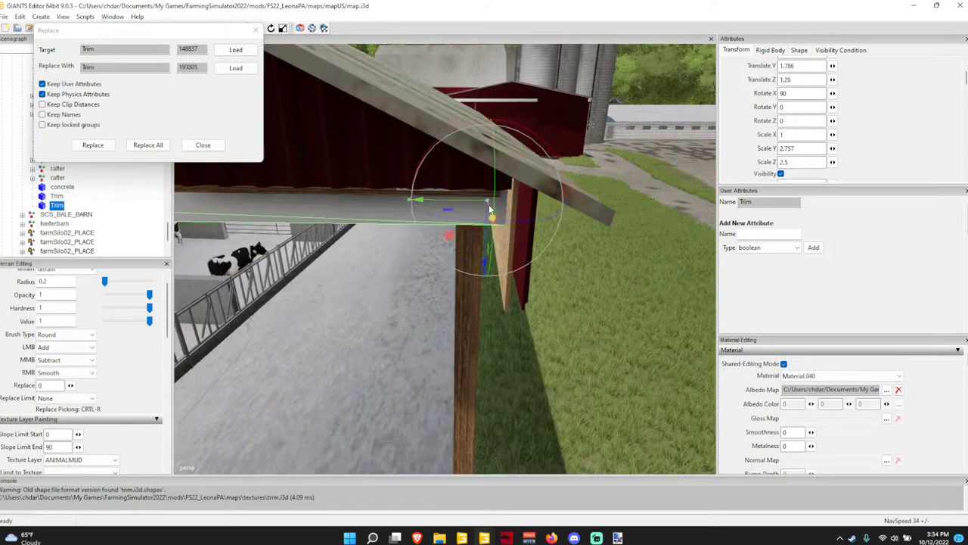
{"action": "left_click_drag", "start_coordinate": [489, 205], "coordinate": [499, 259]}
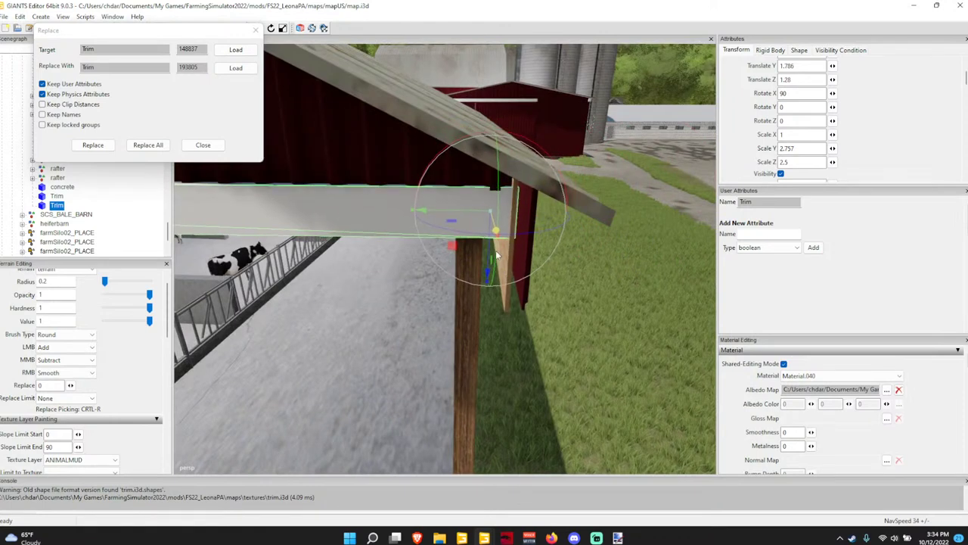
{"action": "right_click_drag", "start_coordinate": [498, 254], "coordinate": [588, 238]}
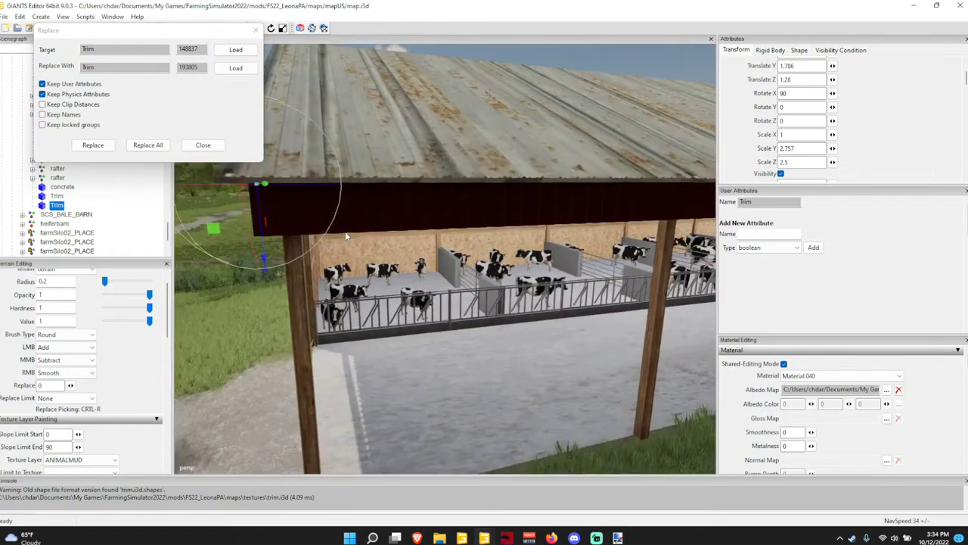
Nudge the red wall strip above the open feeding side slightly along the eave.
{"action": "left_click", "coordinate": [393, 201]}
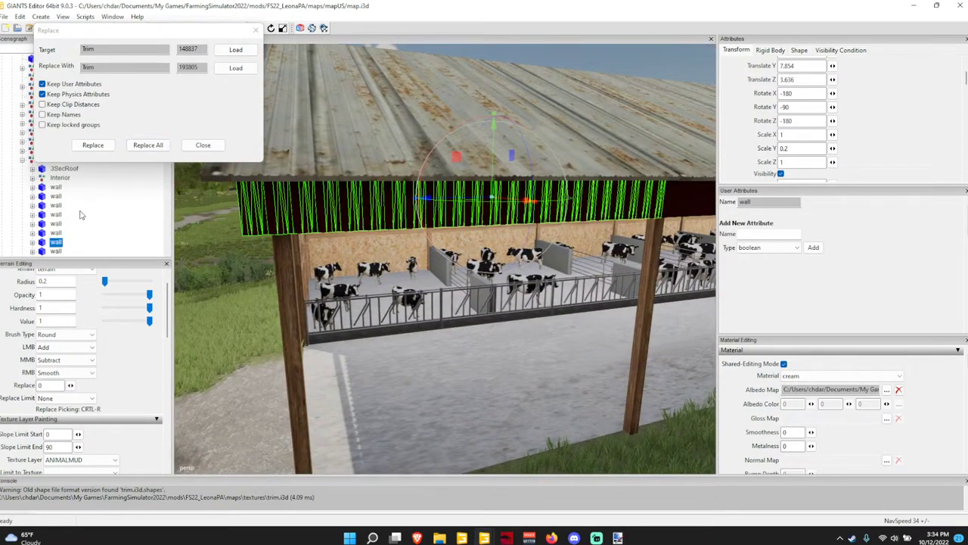
{"action": "left_click_drag", "start_coordinate": [452, 200], "coordinate": [461, 206]}
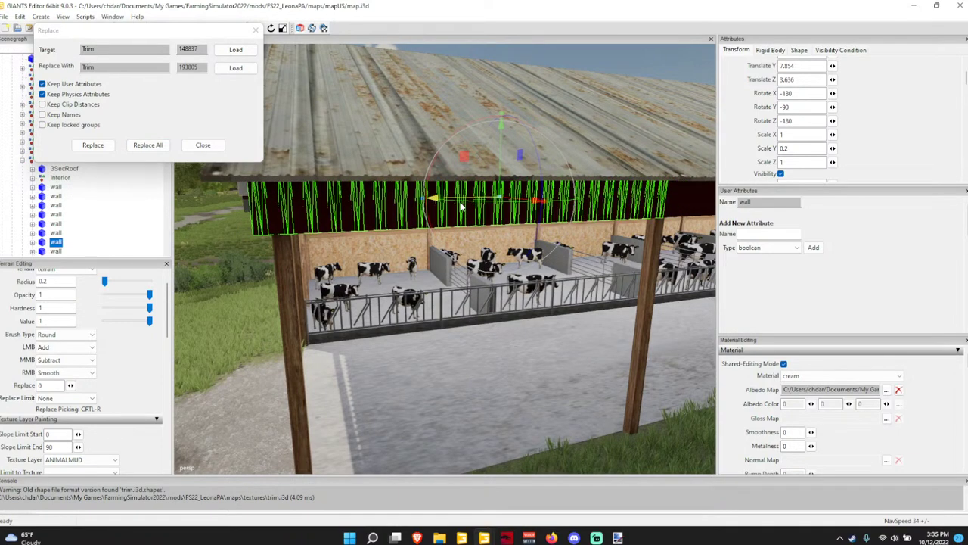
{"action": "left_click", "coordinate": [211, 222]}
{"action": "left_click_drag", "start_coordinate": [211, 222], "coordinate": [454, 237], "text": "alt"}
{"action": "scroll", "coordinate": [430, 212], "scroll_direction": "up", "scroll_amount": 3}
{"action": "scroll", "coordinate": [430, 214], "scroll_direction": "down", "scroll_amount": 3}
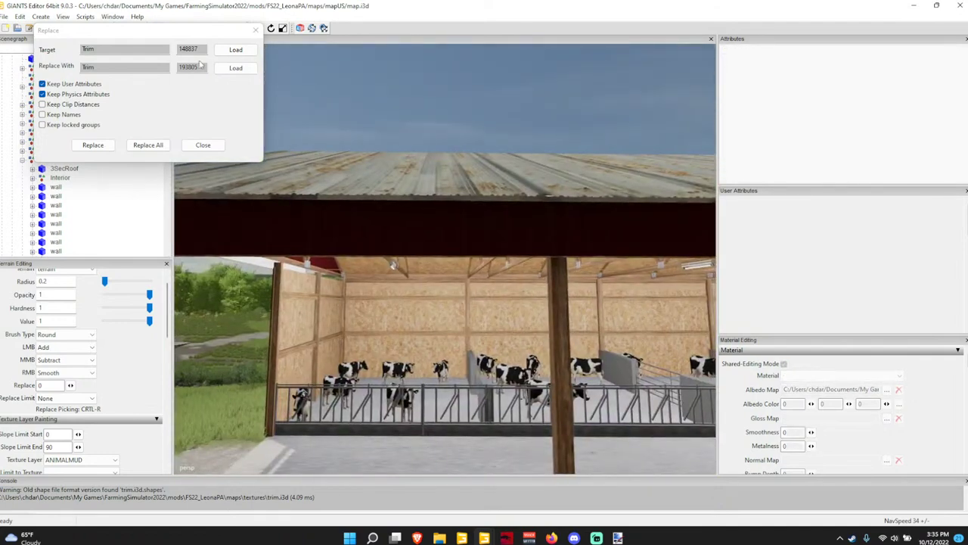
Create a new light in the scene to brighten the dark side of the barn.
{"action": "left_click", "coordinate": [45, 16]}
{"action": "left_click", "coordinate": [66, 41]}
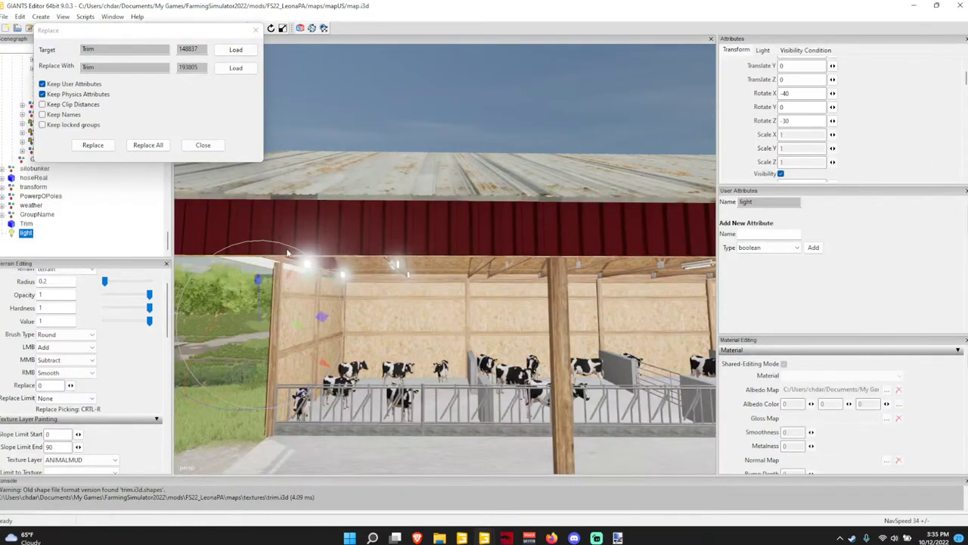
Inspect the red wall pieces above the open feeding side by selecting them one after another.
{"action": "left_click_drag", "start_coordinate": [533, 258], "coordinate": [514, 248], "text": "alt"}
{"action": "scroll", "coordinate": [544, 260], "scroll_direction": "up", "scroll_amount": 5}
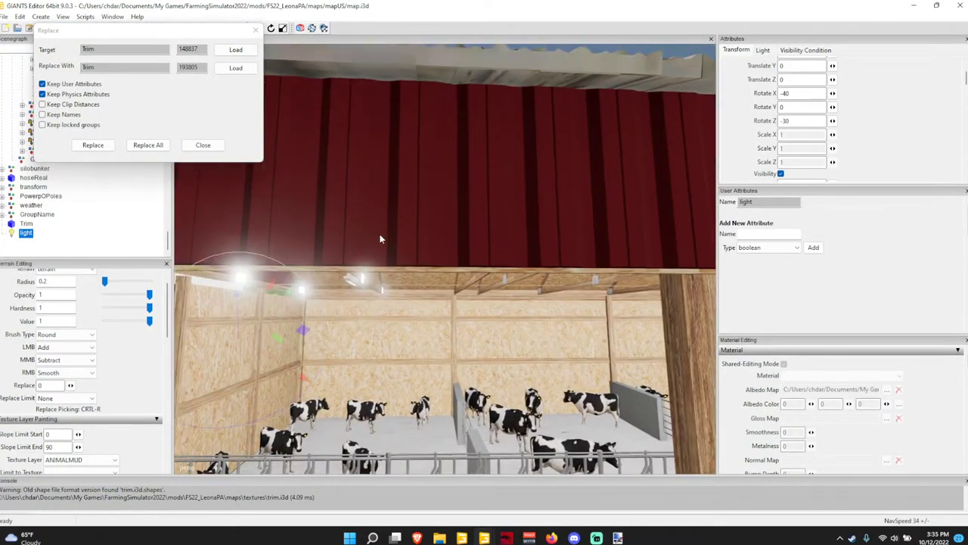
{"action": "left_click", "coordinate": [380, 239]}
{"action": "scroll", "coordinate": [356, 258], "scroll_direction": "down", "scroll_amount": 10}
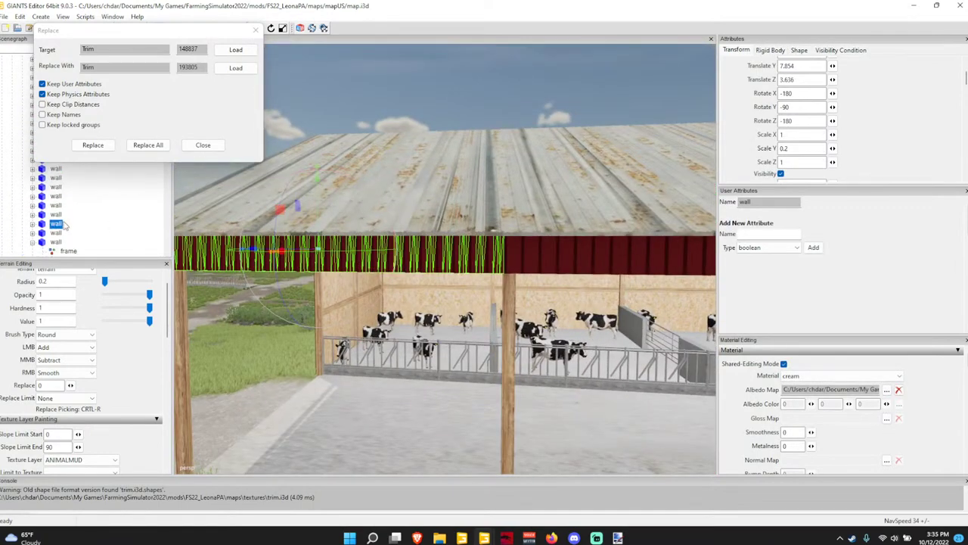
{"action": "left_click", "coordinate": [55, 215]}
{"action": "key", "text": "f"}
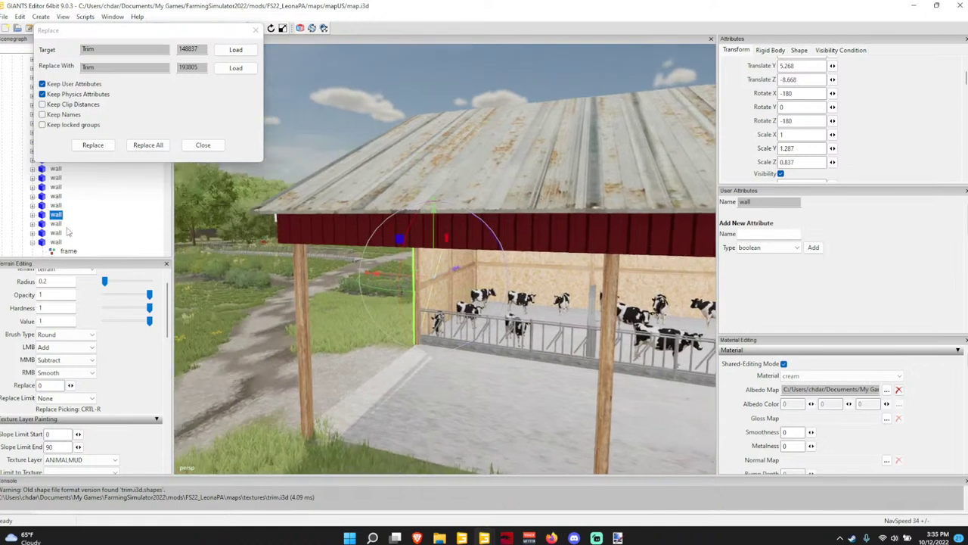
{"action": "left_click", "coordinate": [56, 225]}
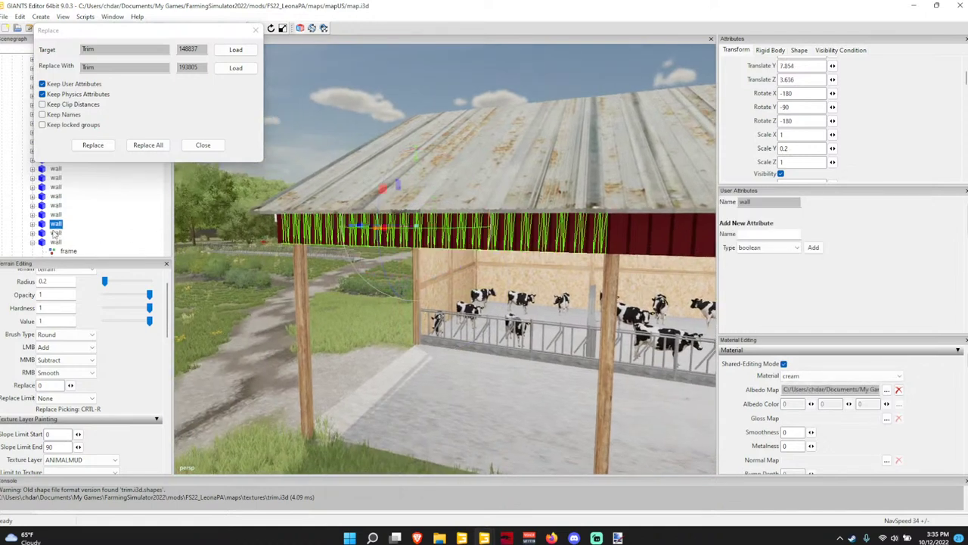
{"action": "left_click", "coordinate": [57, 234]}
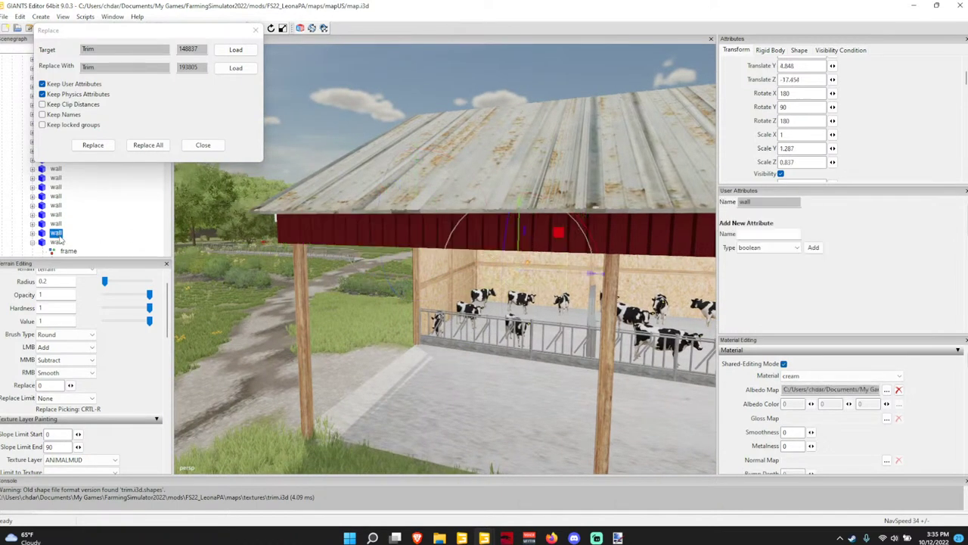
{"action": "left_click", "coordinate": [58, 242]}
{"action": "left_click", "coordinate": [391, 228]}
{"action": "left_click_drag", "start_coordinate": [390, 229], "coordinate": [328, 256], "text": "alt"}
{"action": "scroll", "coordinate": [331, 231], "scroll_direction": "up", "scroll_amount": 5}
{"action": "scroll", "coordinate": [430, 240], "scroll_direction": "up", "scroll_amount": 3}
{"action": "scroll", "coordinate": [426, 266], "scroll_direction": "down", "scroll_amount": 4}
{"action": "left_click", "coordinate": [415, 265]}
{"action": "scroll", "coordinate": [428, 267], "scroll_direction": "up", "scroll_amount": 5}
{"action": "scroll", "coordinate": [405, 264], "scroll_direction": "down", "scroll_amount": 5}
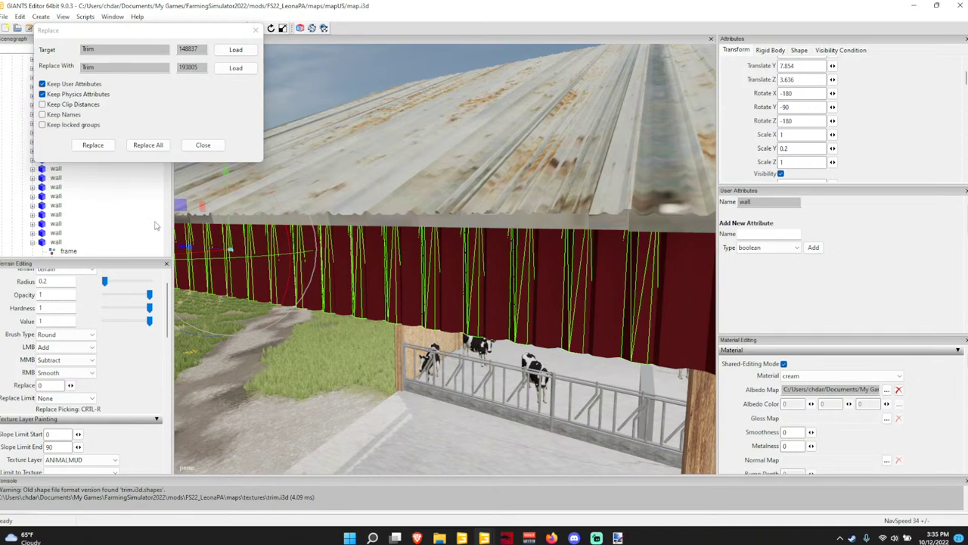
Move the white trim on the open gable end to Translate Z 1.117 and lengthen it to Scale Y 4.183.
{"action": "left_click", "coordinate": [118, 214]}
{"action": "left_click_drag", "start_coordinate": [338, 265], "coordinate": [404, 265], "text": "alt"}
{"action": "right_click_drag", "start_coordinate": [405, 269], "coordinate": [627, 270]}
{"action": "left_click", "coordinate": [425, 235]}
{"action": "right_click_drag", "start_coordinate": [425, 235], "coordinate": [374, 236]}
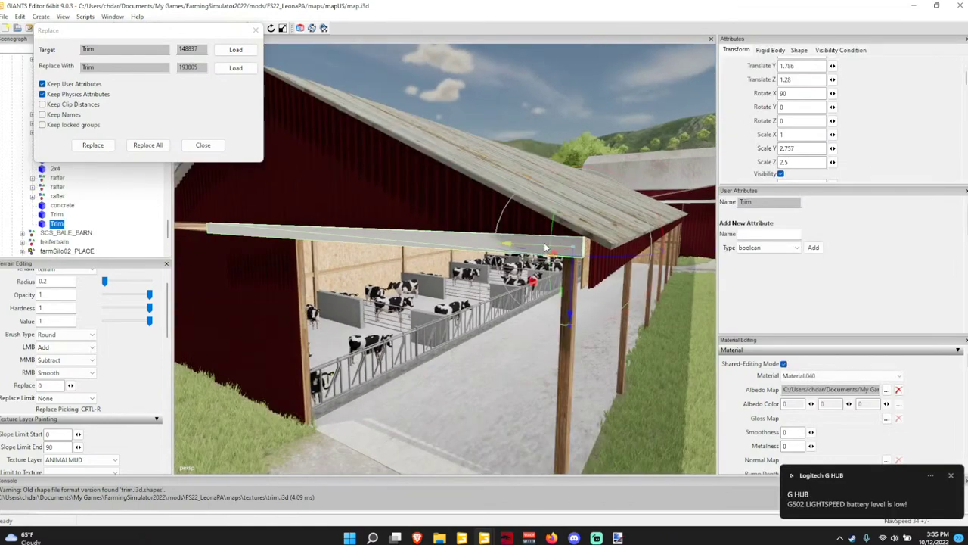
{"action": "left_click_drag", "start_coordinate": [558, 250], "coordinate": [556, 250]}
{"action": "right_click_drag", "start_coordinate": [555, 250], "coordinate": [623, 197]}
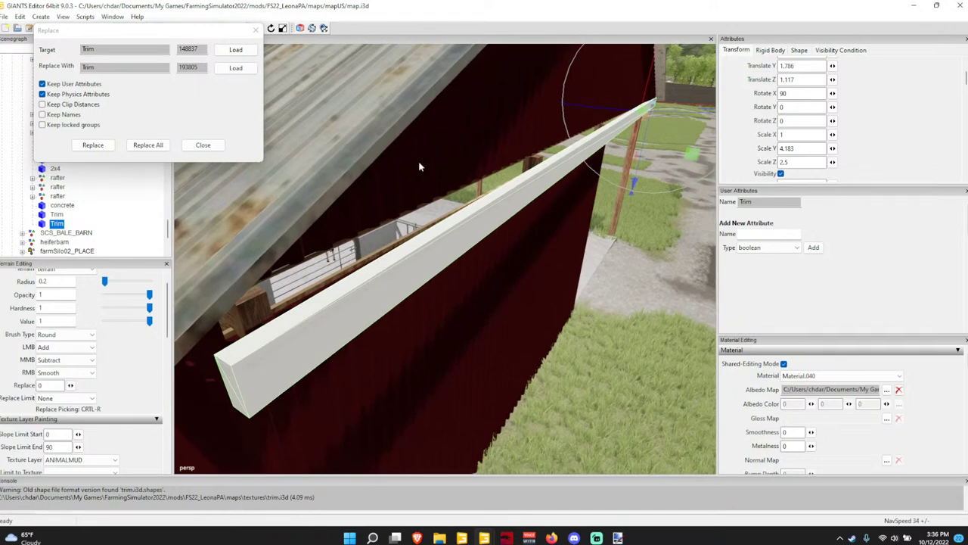
Try several small tilt angles on the gable-end trim and set its Rotate Y to -1.7.
{"action": "right_click_drag", "start_coordinate": [455, 195], "coordinate": [711, 155]}
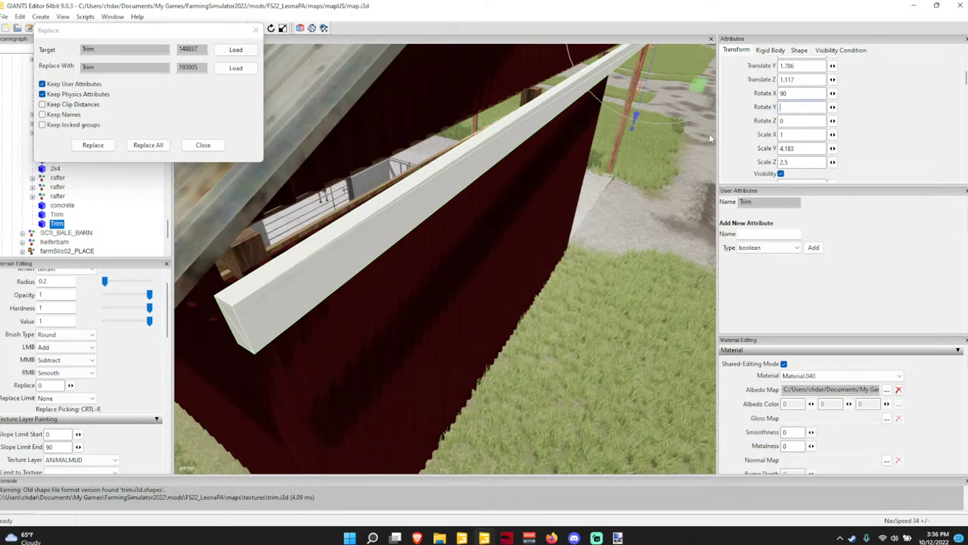
{"action": "type", "text": "4"}
{"action": "key", "text": "BackSpace"}
{"action": "type", "text": "3"}
{"action": "key", "text": "BackSpace"}
{"action": "type", "text": "2"}
{"action": "key", "text": "BackSpace"}
{"action": "type", "text": "1"}
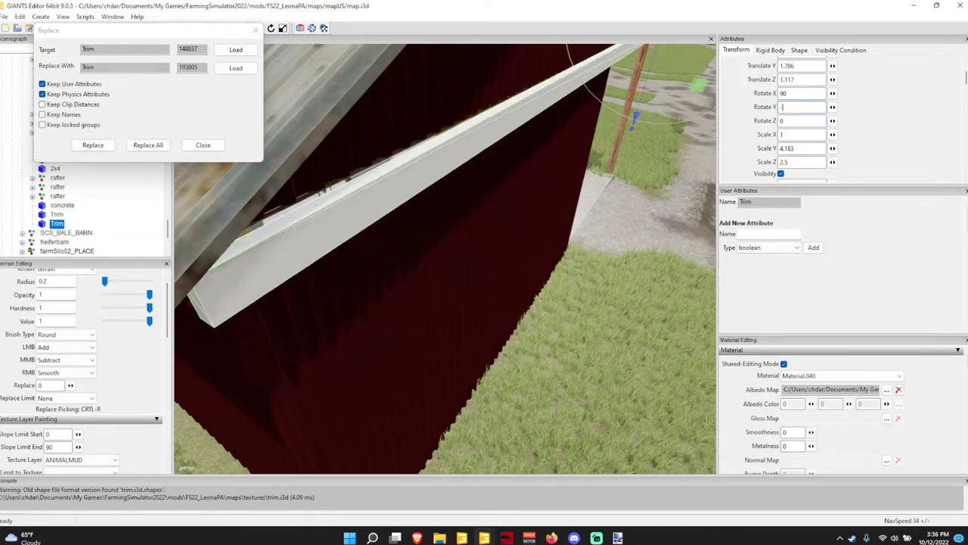
{"action": "type", "text": "80"}
{"action": "key", "text": "BackSpace"}
{"action": "key", "text": "BackSpace"}
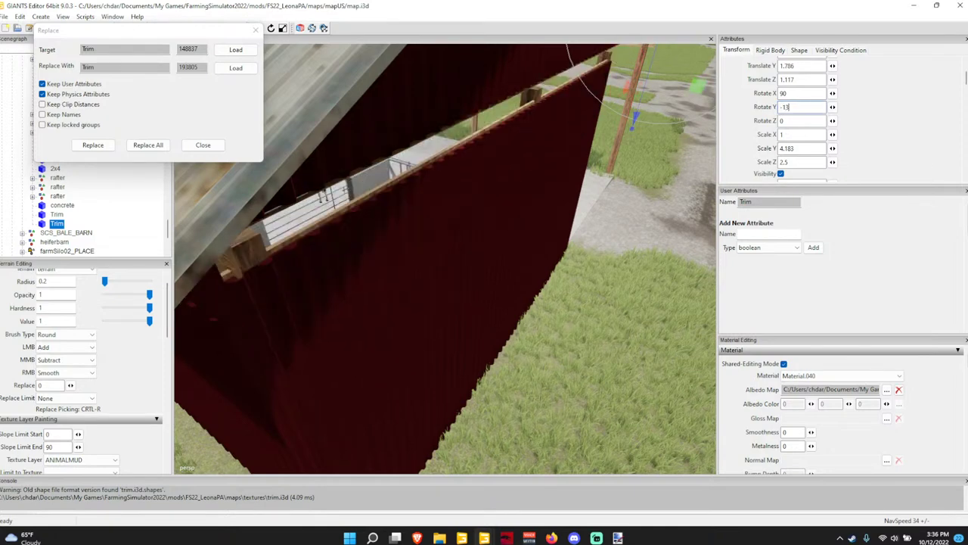
{"action": "type", "text": ".5"}
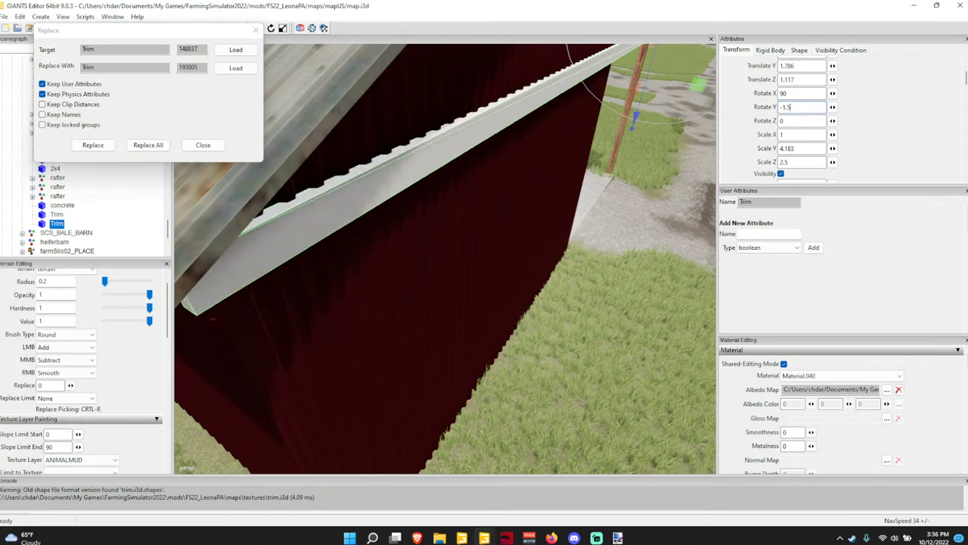
{"action": "key", "text": "BackSpace"}
{"action": "type", "text": "7"}
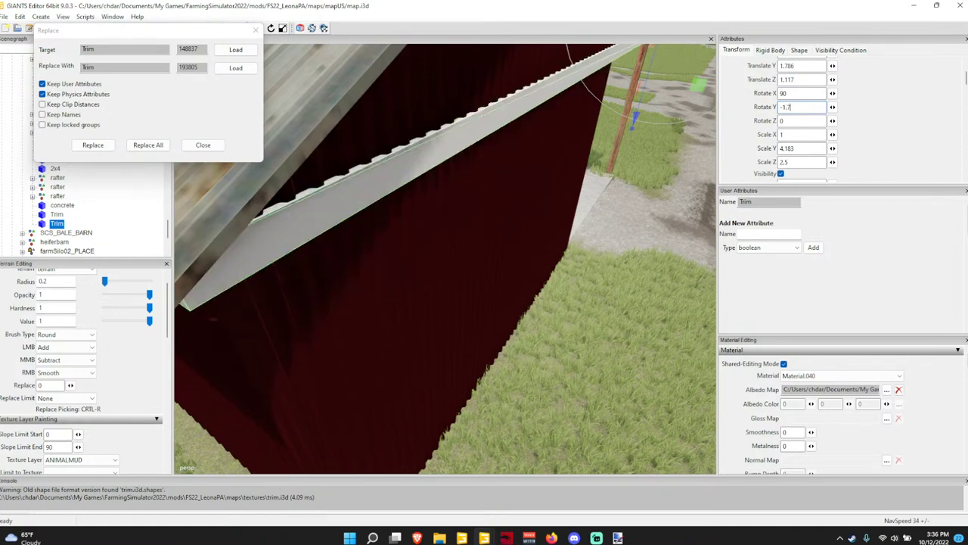
Shorten the gable-end trim to Scale Y 4.13 so it ends at the corner of the red wall.
{"action": "left_click_drag", "start_coordinate": [570, 188], "coordinate": [434, 145], "text": "alt"}
{"action": "scroll", "coordinate": [431, 155], "scroll_direction": "up", "scroll_amount": 5}
{"action": "middle_click_drag", "start_coordinate": [429, 155], "coordinate": [634, 177]}
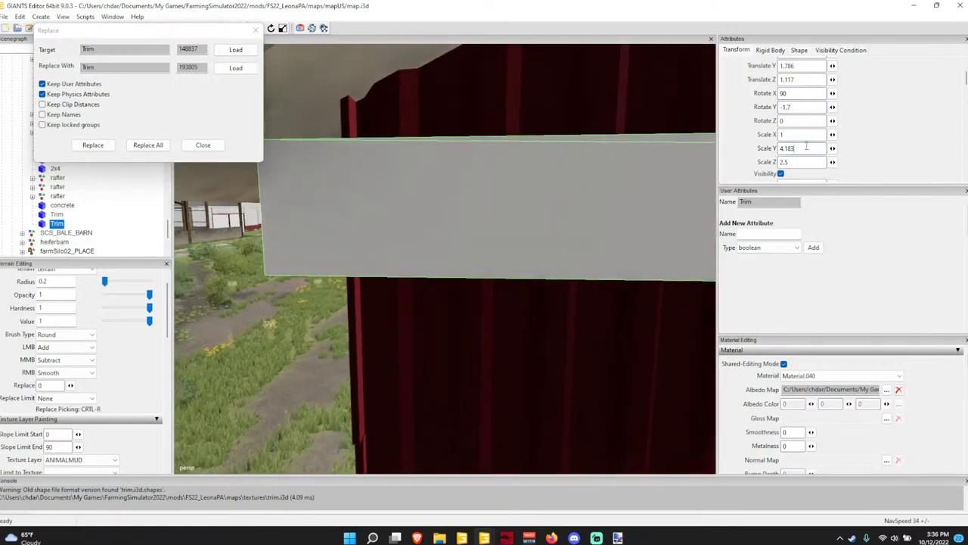
{"action": "key", "text": "BackSpace"}
{"action": "type", "text": "3"}
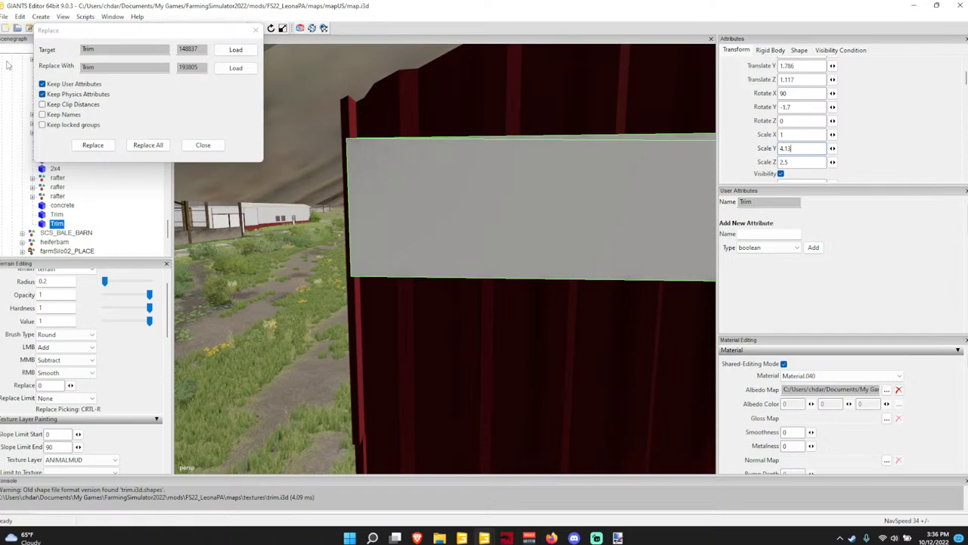
Move the wooden inner panel behind the eave's red wall strip outward against the strip, to about Translate X -0.02.
{"action": "left_click", "coordinate": [208, 234]}
{"action": "scroll", "coordinate": [363, 253], "scroll_direction": "down", "scroll_amount": 5}
{"action": "left_click_drag", "start_coordinate": [363, 253], "coordinate": [445, 256], "text": "alt"}
{"action": "middle_click_drag", "start_coordinate": [445, 256], "coordinate": [399, 269]}
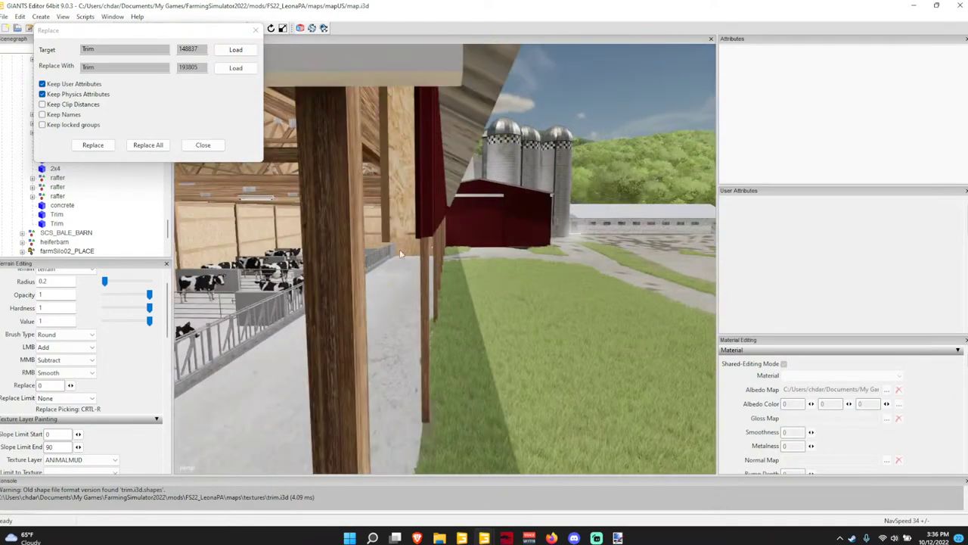
{"action": "left_click", "coordinate": [435, 182]}
{"action": "middle_click_drag", "start_coordinate": [435, 183], "coordinate": [413, 187]}
{"action": "left_click", "coordinate": [413, 187]}
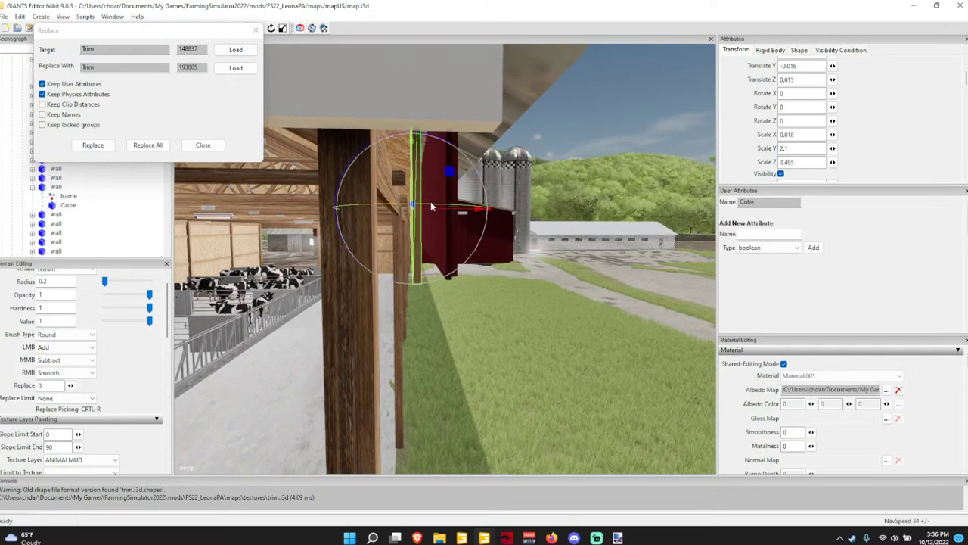
{"action": "left_click_drag", "start_coordinate": [437, 211], "coordinate": [443, 214]}
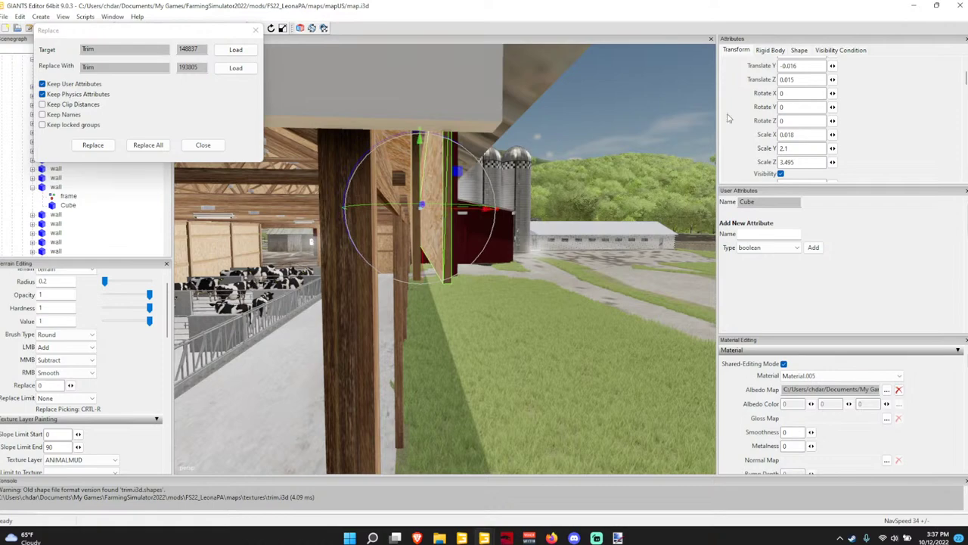
Examine how the moved inner panel fits behind the red strip and check its Translate X value.
{"action": "mouse_move", "coordinate": [527, 235]}
{"action": "left_mouse_down", "text": "alt"}
{"action": "mouse_move", "coordinate": [566, 221]}
{"action": "mouse_move", "coordinate": [510, 244]}
{"action": "left_mouse_up", "text": "alt"}
{"action": "scroll", "coordinate": [512, 236], "scroll_direction": "down", "scroll_amount": 3}
{"action": "scroll", "coordinate": [510, 237], "scroll_direction": "up", "scroll_amount": 3}
{"action": "scroll", "coordinate": [509, 238], "scroll_direction": "down", "scroll_amount": 3}
{"action": "scroll", "coordinate": [512, 242], "scroll_direction": "up", "scroll_amount": 2}
{"action": "scroll", "coordinate": [536, 236], "scroll_direction": "down", "scroll_amount": 2}
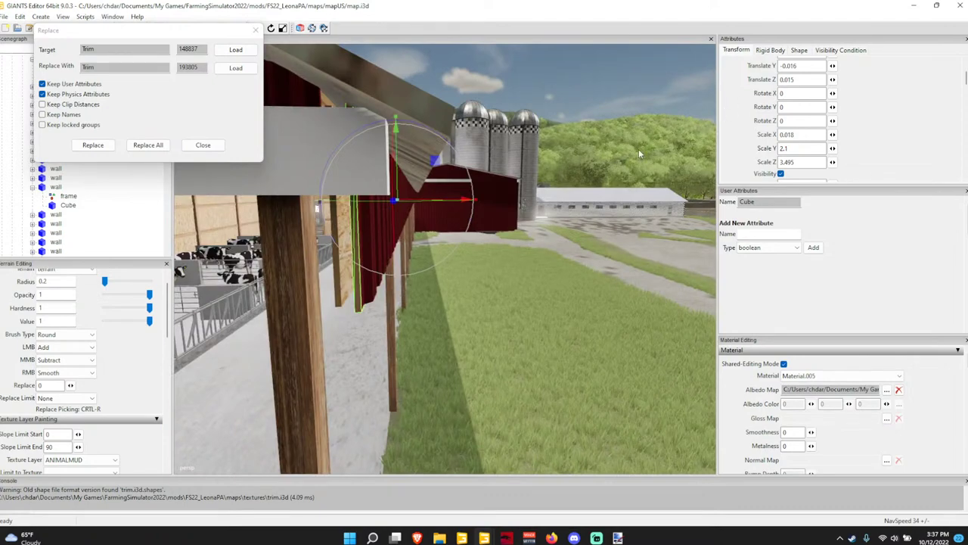
{"action": "left_click_drag", "start_coordinate": [482, 211], "coordinate": [467, 227], "text": "alt"}
{"action": "scroll", "coordinate": [467, 227], "scroll_direction": "up", "scroll_amount": 3}
{"action": "scroll", "coordinate": [467, 229], "scroll_direction": "down", "scroll_amount": 3}
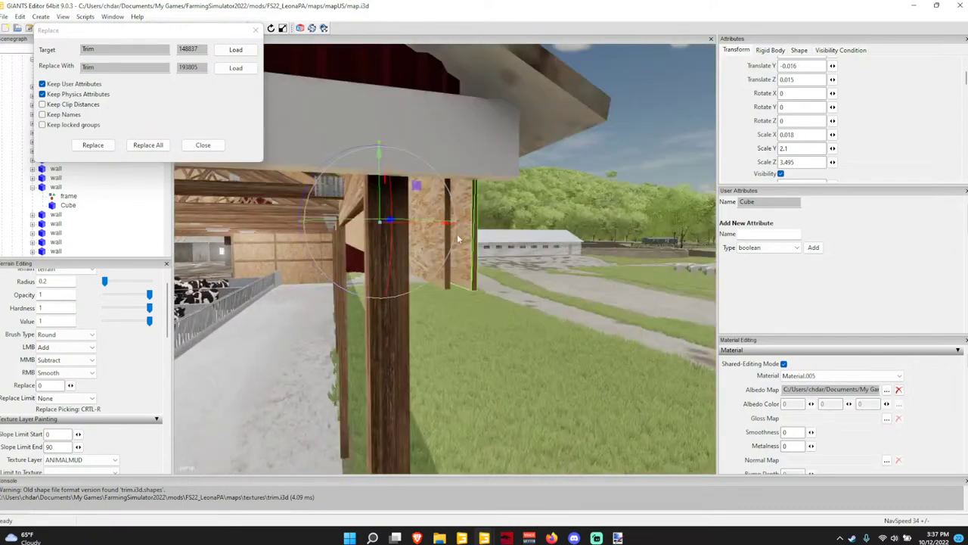
{"action": "scroll", "coordinate": [458, 238], "scroll_direction": "up", "scroll_amount": 3}
{"action": "scroll", "coordinate": [457, 240], "scroll_direction": "down", "scroll_amount": 3}
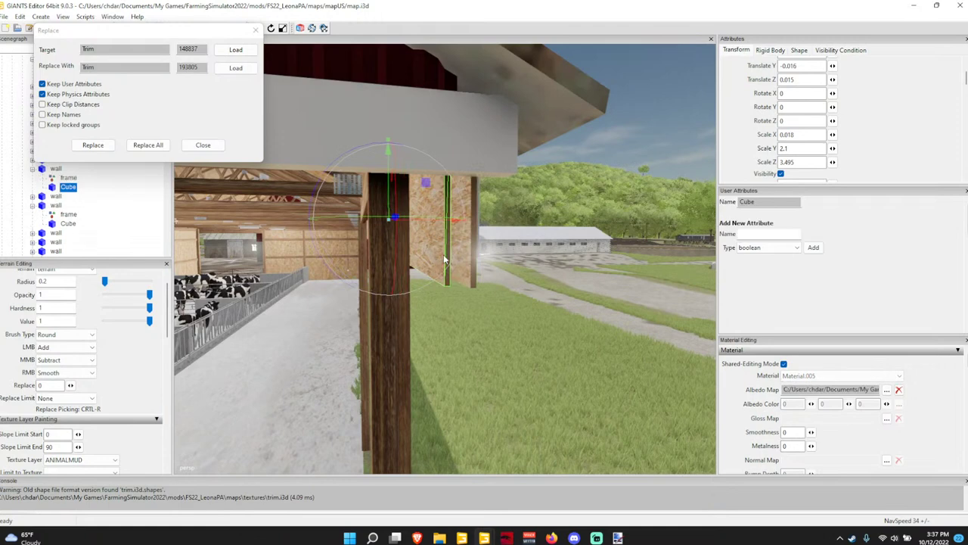
{"action": "left_click", "coordinate": [466, 245]}
{"action": "scroll", "coordinate": [749, 113], "scroll_direction": "up", "scroll_amount": 2}
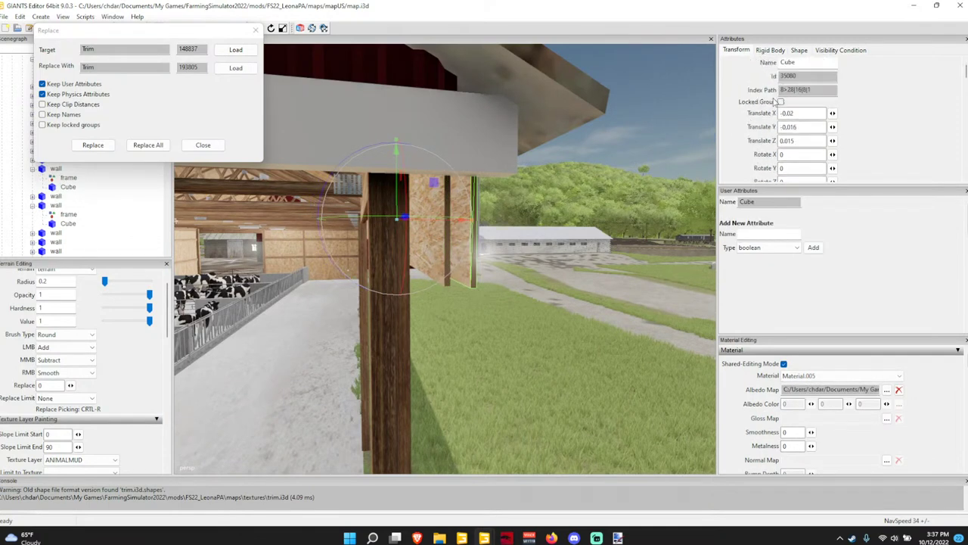
Set Translate X to -0.02 on the neighbouring wooden inner panels at the gable end of the feeding side.
{"action": "left_click", "coordinate": [416, 255]}
{"action": "type", "text": "-0.02"}
{"action": "key", "text": "Return"}
{"action": "left_click_drag", "start_coordinate": [469, 229], "coordinate": [539, 215], "text": "alt"}
{"action": "scroll", "coordinate": [530, 208], "scroll_direction": "up", "scroll_amount": 6}
{"action": "scroll", "coordinate": [525, 261], "scroll_direction": "down", "scroll_amount": 4}
{"action": "right_click_drag", "start_coordinate": [538, 215], "coordinate": [529, 220]}
{"action": "left_click", "coordinate": [529, 220]}
{"action": "type", "text": "-0.02"}
{"action": "key", "text": "Return"}
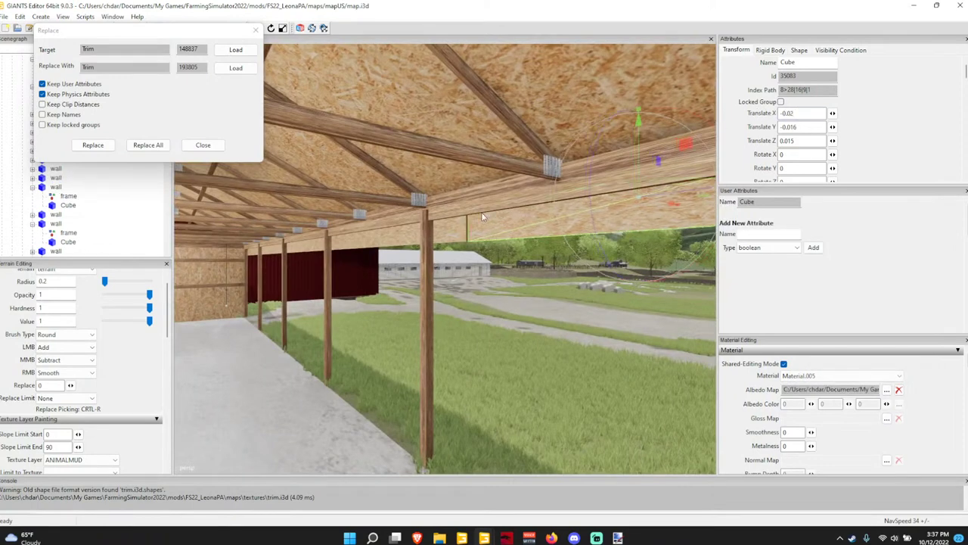
Shift the following wooden inner panels farther along the eave outward by setting their Translate X to -0.02.
{"action": "left_click", "coordinate": [456, 227]}
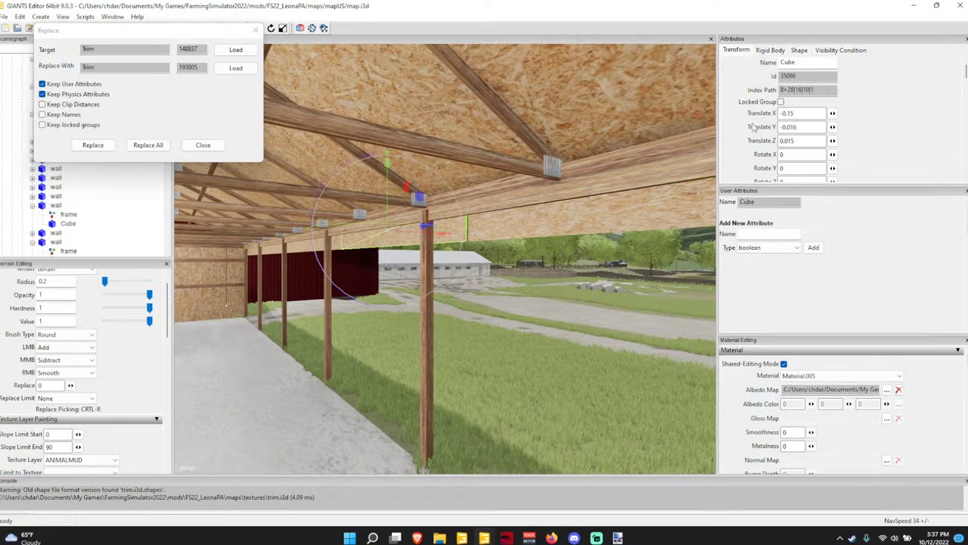
{"action": "mouse_move", "coordinate": [418, 258]}
{"action": "right_mouse_down"}
{"action": "mouse_move", "coordinate": [367, 260]}
{"action": "mouse_move", "coordinate": [408, 243]}
{"action": "right_mouse_up"}
{"action": "left_click", "coordinate": [408, 243]}
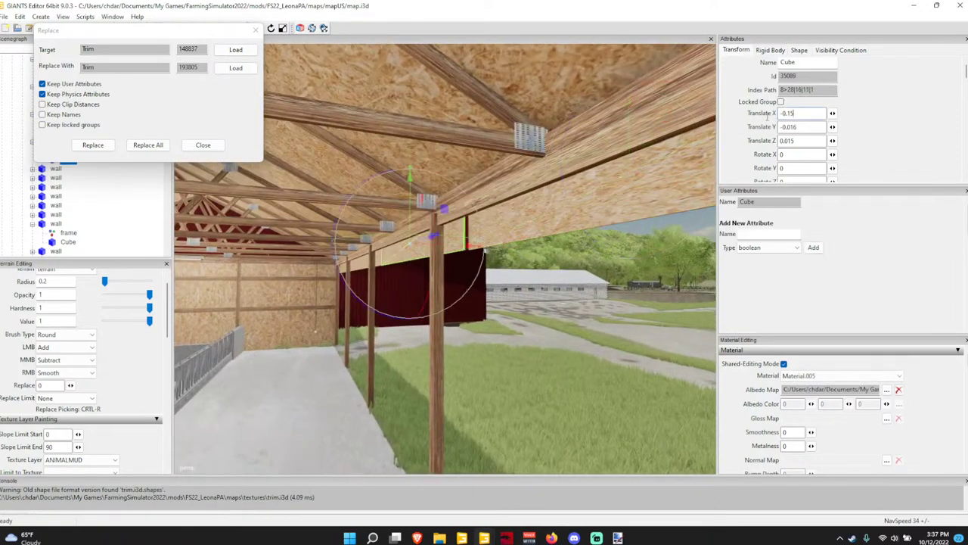
{"action": "mouse_move", "coordinate": [534, 205]}
{"action": "right_mouse_down"}
{"action": "mouse_move", "coordinate": [487, 205]}
{"action": "mouse_move", "coordinate": [525, 199]}
{"action": "right_mouse_up"}
{"action": "left_click", "coordinate": [525, 200]}
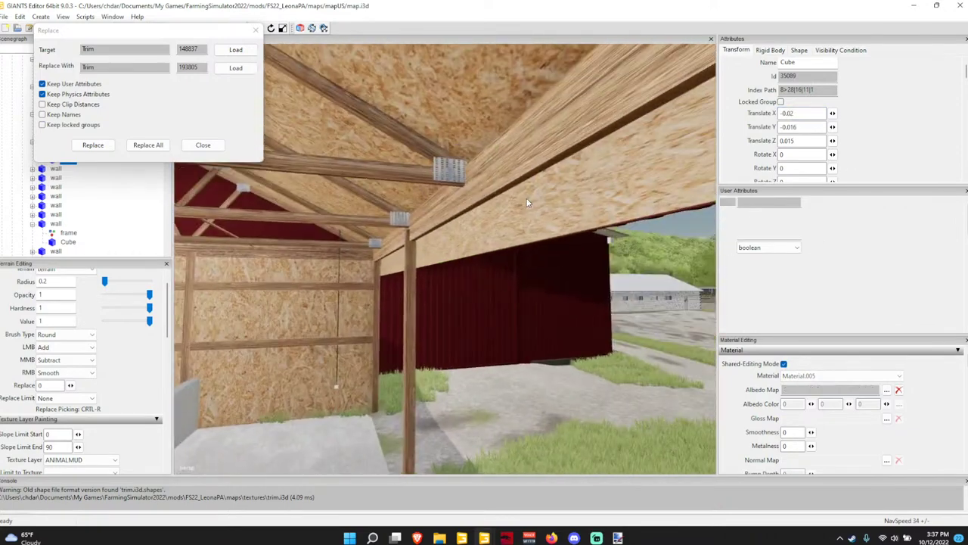
{"action": "double_click", "coordinate": [801, 114]}
{"action": "type", "text": "-0.02"}
{"action": "key", "text": "Return"}
{"action": "right_click_drag", "start_coordinate": [501, 262], "coordinate": [490, 240]}
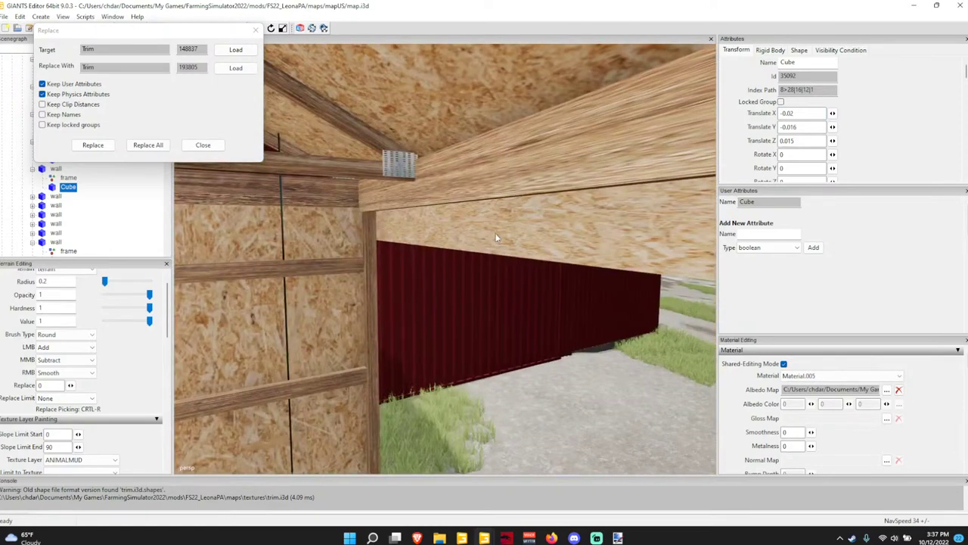
Set Translate X to -0.02 on the last wooden inner panel beside the far end wall.
{"action": "left_click", "coordinate": [499, 233]}
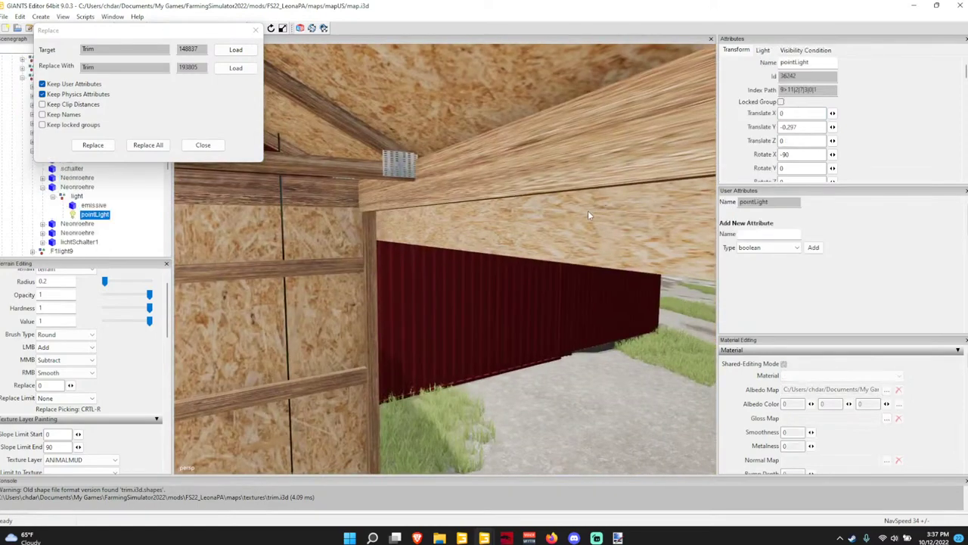
{"action": "right_click_drag", "start_coordinate": [600, 233], "coordinate": [397, 266]}
{"action": "left_click", "coordinate": [397, 267]}
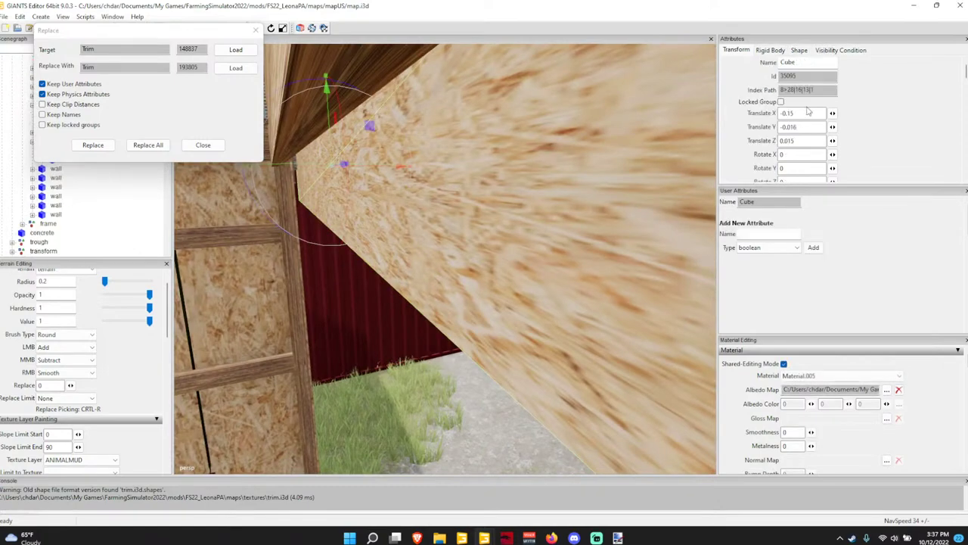
{"action": "key", "text": "Return"}
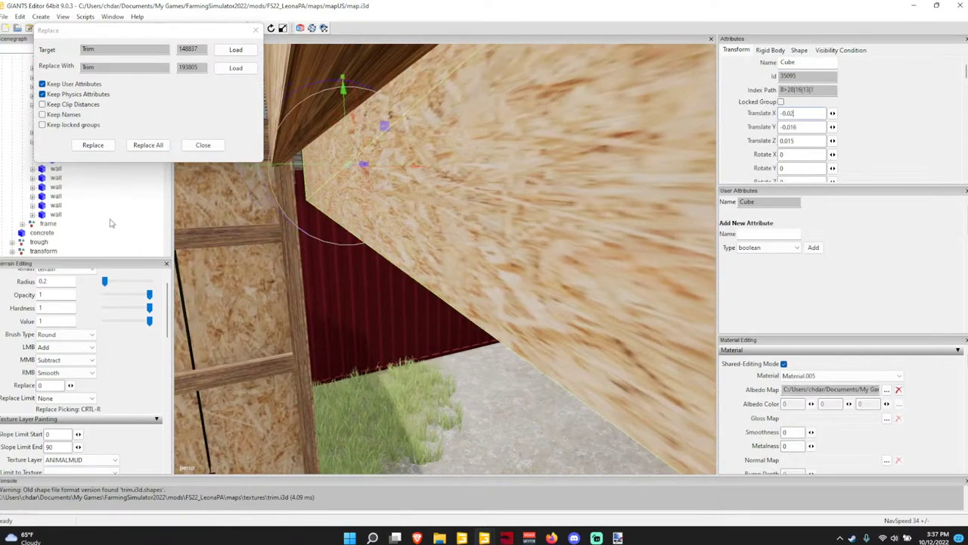
Delete the leftover old trim piece on the barn's red wall.
{"action": "left_click", "coordinate": [102, 219]}
{"action": "right_click_drag", "start_coordinate": [462, 165], "coordinate": [486, 171]}
{"action": "left_click", "coordinate": [404, 159]}
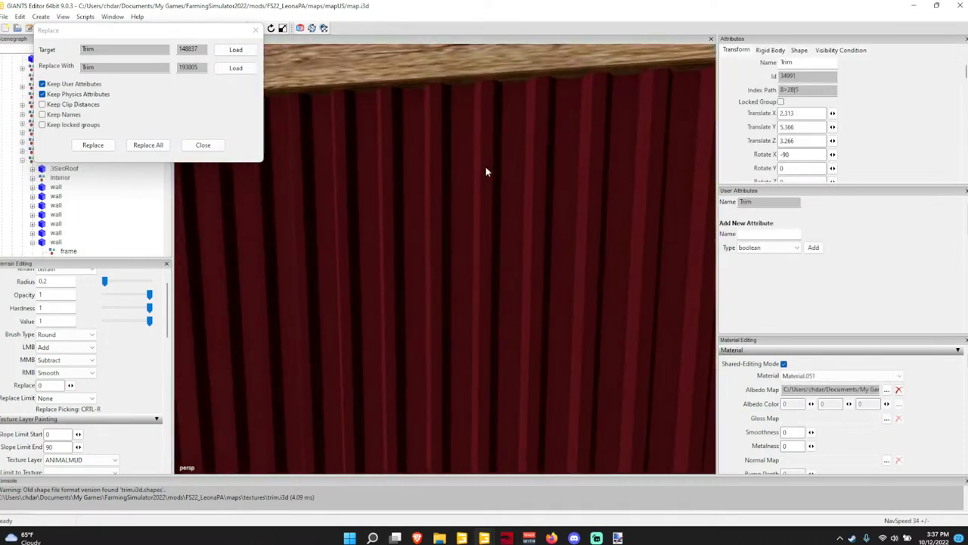
{"action": "scroll", "coordinate": [486, 171], "scroll_direction": "down", "scroll_amount": 4}
{"action": "left_click_drag", "start_coordinate": [486, 171], "coordinate": [424, 160], "text": "alt"}
{"action": "scroll", "coordinate": [575, 170], "scroll_direction": "up", "scroll_amount": 3}
{"action": "key", "text": "Delete"}
Delete the extra light that was added to the scene for brightening the barn.
{"action": "scroll", "coordinate": [423, 160], "scroll_direction": "down", "scroll_amount": 2}
{"action": "mouse_move", "coordinate": [426, 202]}
{"action": "left_mouse_down", "text": "alt"}
{"action": "mouse_move", "coordinate": [365, 203]}
{"action": "mouse_move", "coordinate": [526, 218]}
{"action": "mouse_move", "coordinate": [613, 189]}
{"action": "mouse_move", "coordinate": [434, 194]}
{"action": "left_mouse_up", "text": "alt"}
{"action": "right_click_drag", "start_coordinate": [434, 195], "coordinate": [255, 218]}
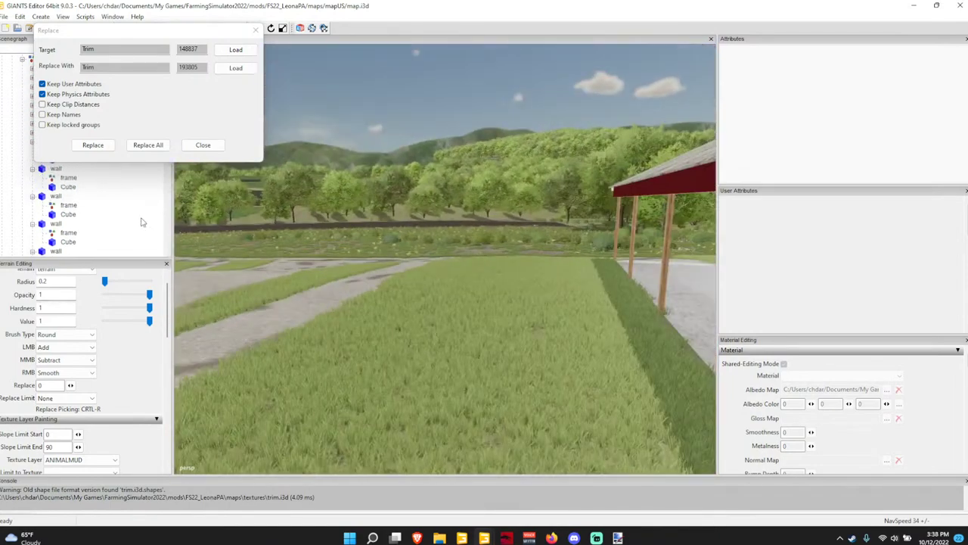
{"action": "scroll", "coordinate": [117, 221], "scroll_direction": "down", "scroll_amount": 10}
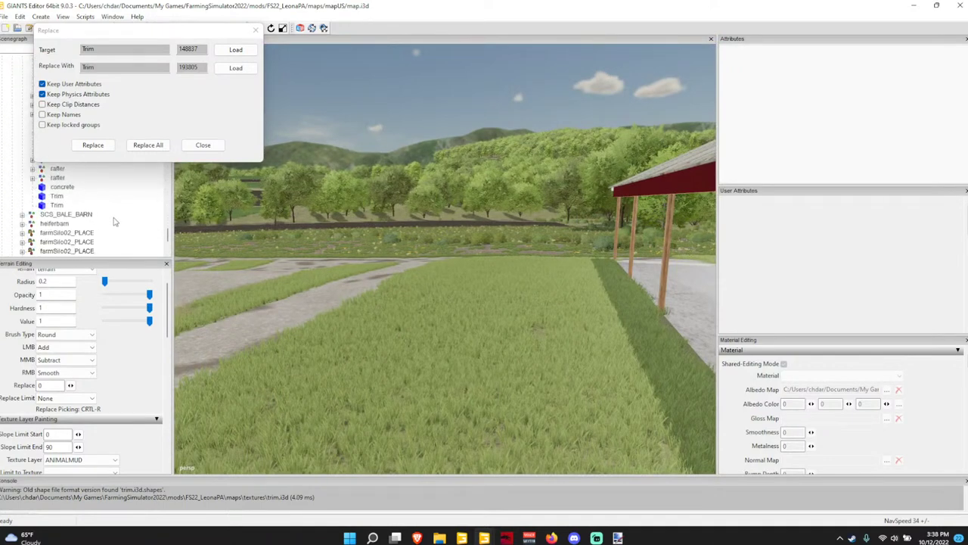
{"action": "scroll", "coordinate": [115, 221], "scroll_direction": "down", "scroll_amount": 10}
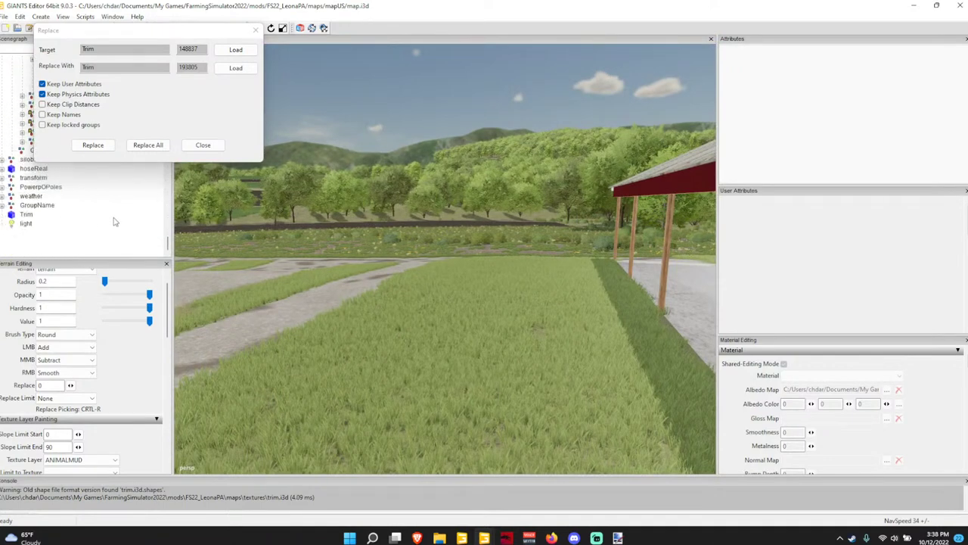
{"action": "left_click", "coordinate": [27, 226]}
{"action": "key", "text": "Delete"}
Move the white trim on the barn's gable end out from the wall, to a Translate X of about 1.77.
{"action": "right_click_drag", "start_coordinate": [547, 209], "coordinate": [648, 268]}
{"action": "scroll", "coordinate": [649, 271], "scroll_direction": "down", "scroll_amount": 5}
{"action": "left_click_drag", "start_coordinate": [314, 292], "coordinate": [342, 258], "text": "alt"}
{"action": "scroll", "coordinate": [488, 226], "scroll_direction": "up", "scroll_amount": 5}
{"action": "left_click", "coordinate": [509, 212]}
{"action": "scroll", "coordinate": [509, 212], "scroll_direction": "down", "scroll_amount": 4}
{"action": "right_click_drag", "start_coordinate": [342, 253], "coordinate": [474, 227]}
{"action": "left_click", "coordinate": [459, 251]}
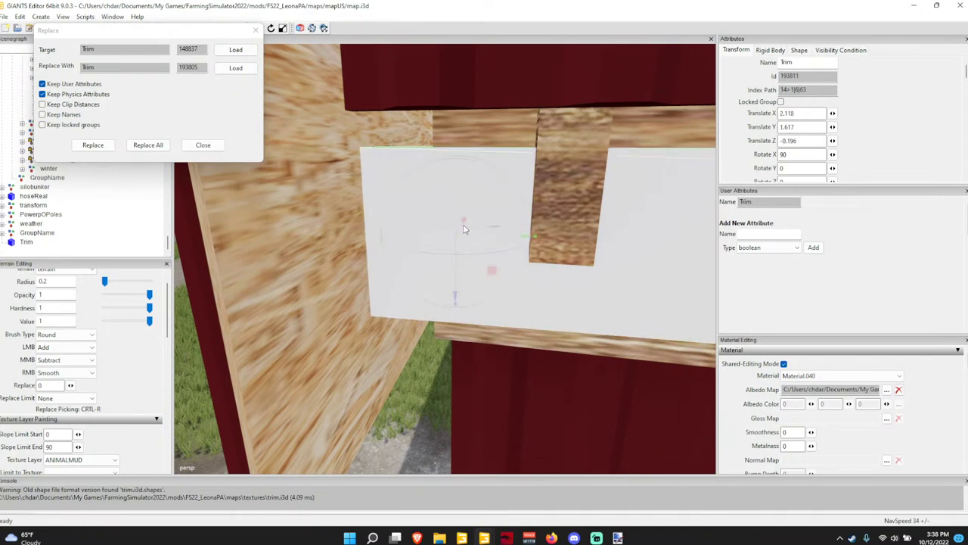
{"action": "left_click_drag", "start_coordinate": [458, 228], "coordinate": [232, 402]}
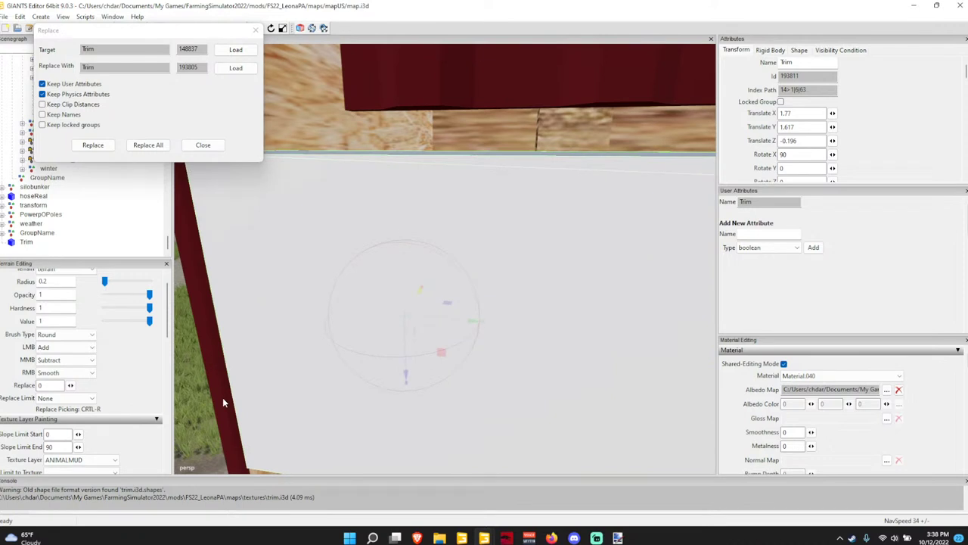
Lower the gable trim over the wooden beam, to a Translate Y of about 1.566.
{"action": "left_click_drag", "start_coordinate": [410, 408], "coordinate": [417, 532]}
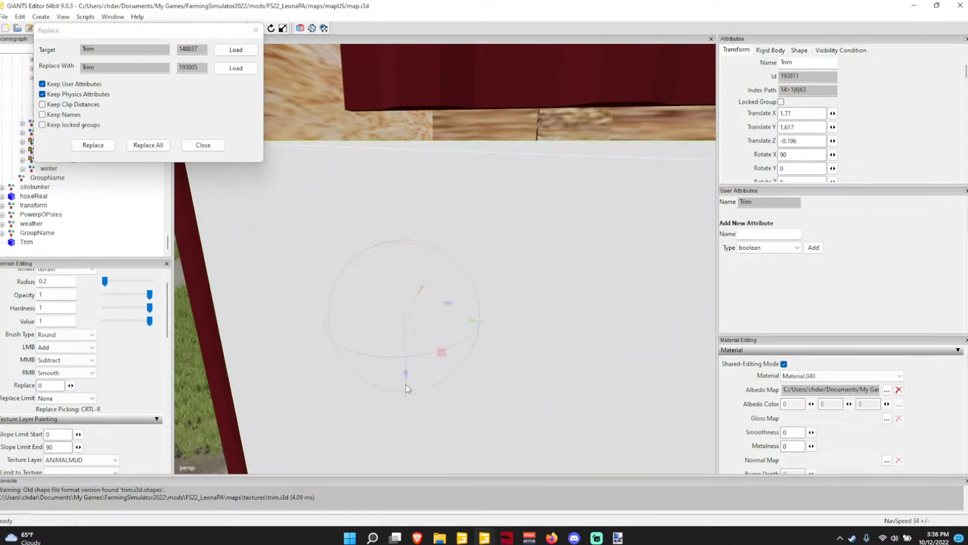
{"action": "left_click_drag", "start_coordinate": [406, 331], "coordinate": [199, 225]}
{"action": "scroll", "coordinate": [551, 211], "scroll_direction": "up", "scroll_amount": 3}
{"action": "scroll", "coordinate": [331, 152], "scroll_direction": "up", "scroll_amount": 3}
{"action": "right_click_drag", "start_coordinate": [198, 222], "coordinate": [240, 167]}
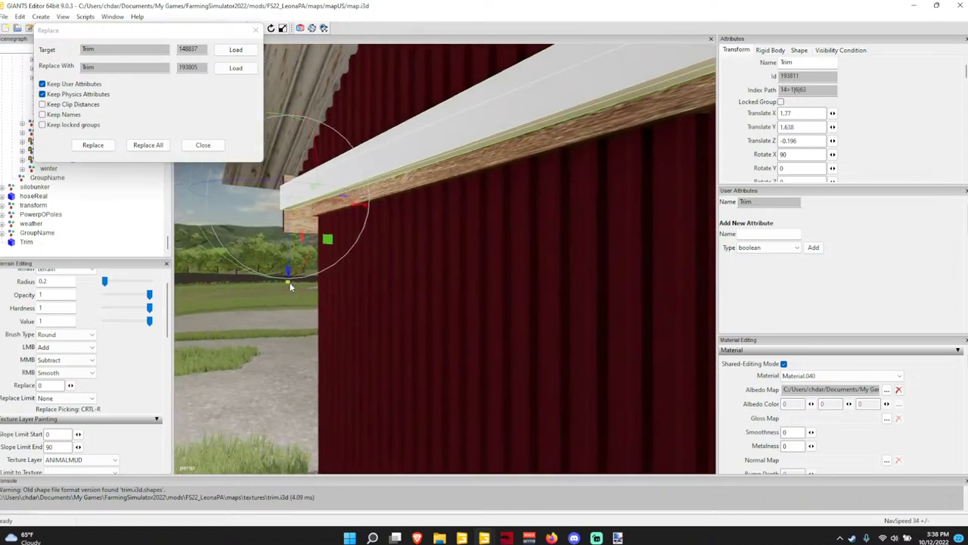
{"action": "left_click_drag", "start_coordinate": [289, 283], "coordinate": [290, 306]}
{"action": "left_click_drag", "start_coordinate": [289, 226], "coordinate": [323, 261]}
Shift the gable trim closer against the red wall, to a Translate X of about 1.883.
{"action": "scroll", "coordinate": [312, 269], "scroll_direction": "down", "scroll_amount": 3}
{"action": "right_click_drag", "start_coordinate": [310, 270], "coordinate": [351, 210]}
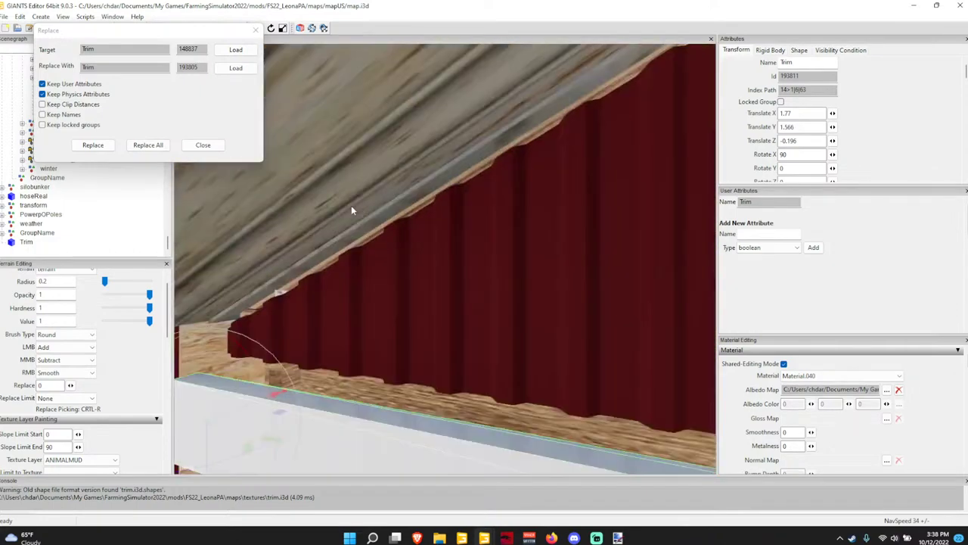
{"action": "scroll", "coordinate": [351, 210], "scroll_direction": "down", "scroll_amount": 4}
{"action": "scroll", "coordinate": [353, 212], "scroll_direction": "up", "scroll_amount": 3}
{"action": "left_click_drag", "start_coordinate": [353, 212], "coordinate": [360, 207], "text": "alt"}
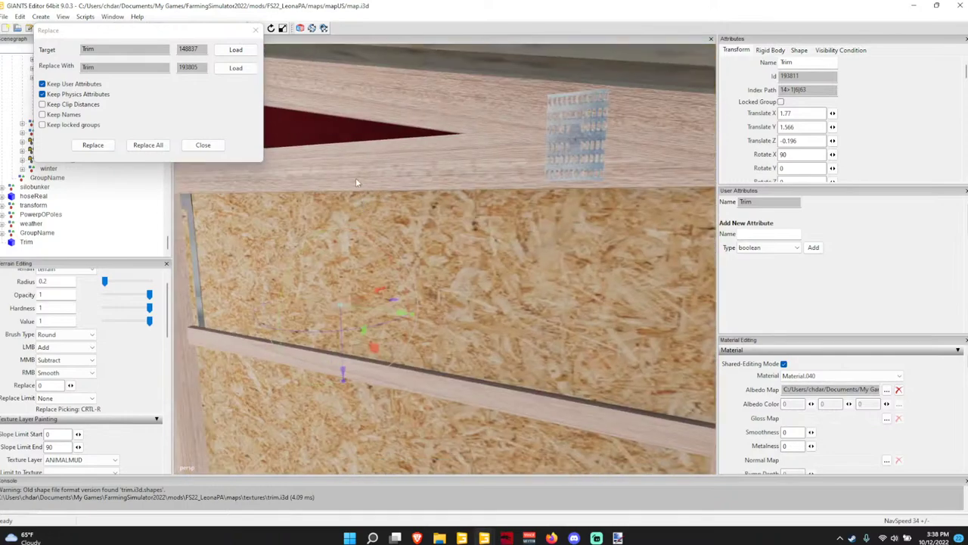
{"action": "right_click_drag", "start_coordinate": [429, 152], "coordinate": [402, 242]}
{"action": "key", "text": "d"}
{"action": "mouse_move", "coordinate": [428, 274]}
{"action": "left_mouse_down"}
{"action": "mouse_move", "coordinate": [461, 268]}
{"action": "mouse_move", "coordinate": [443, 277]}
{"action": "mouse_move", "coordinate": [443, 268]}
{"action": "left_mouse_up"}
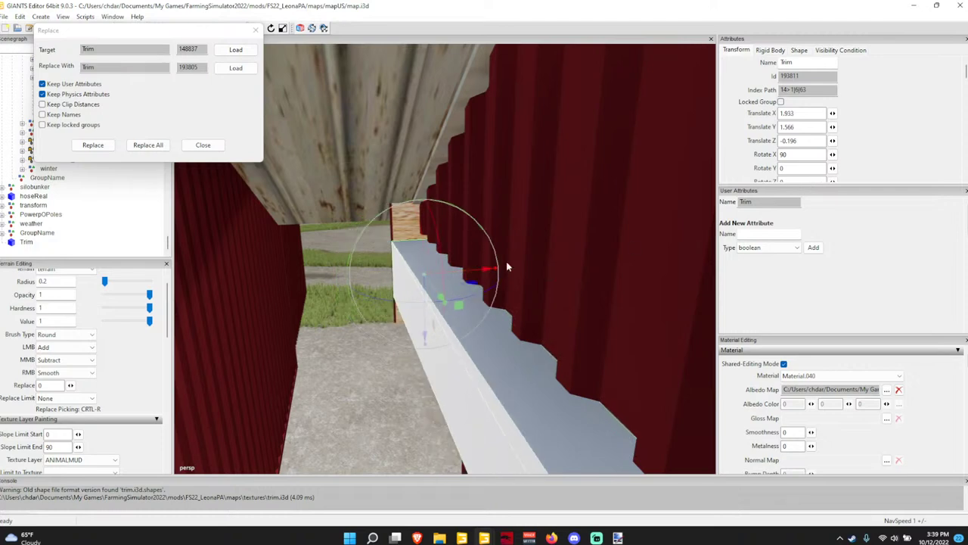
{"action": "left_click_drag", "start_coordinate": [494, 274], "coordinate": [296, 296]}
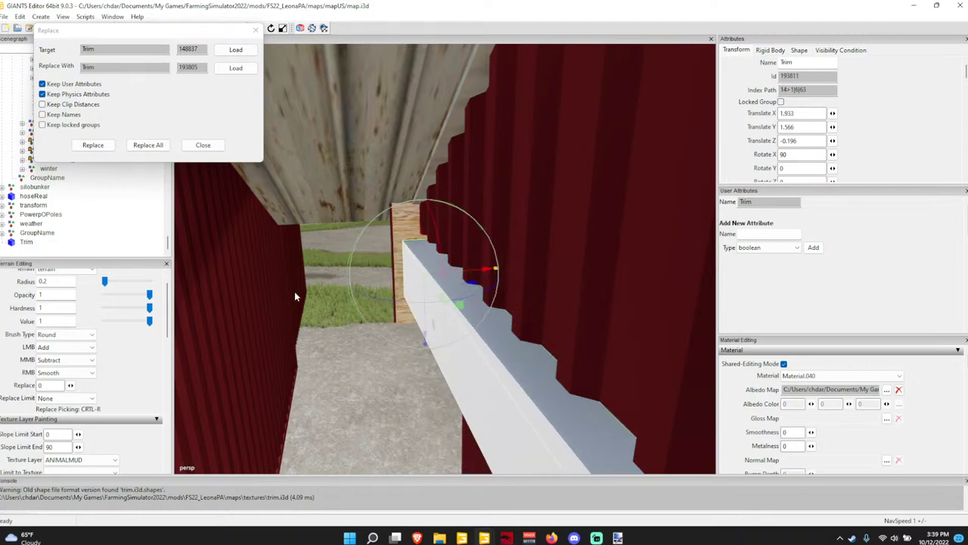
{"action": "left_click_drag", "start_coordinate": [469, 274], "coordinate": [546, 282]}
Set the gable trim's Translate Z to 0.
{"action": "scroll", "coordinate": [466, 274], "scroll_direction": "down", "scroll_amount": 2}
{"action": "scroll", "coordinate": [548, 283], "scroll_direction": "down", "scroll_amount": 3}
{"action": "right_click_drag", "start_coordinate": [548, 284], "coordinate": [407, 327]}
{"action": "scroll", "coordinate": [409, 326], "scroll_direction": "up", "scroll_amount": 3}
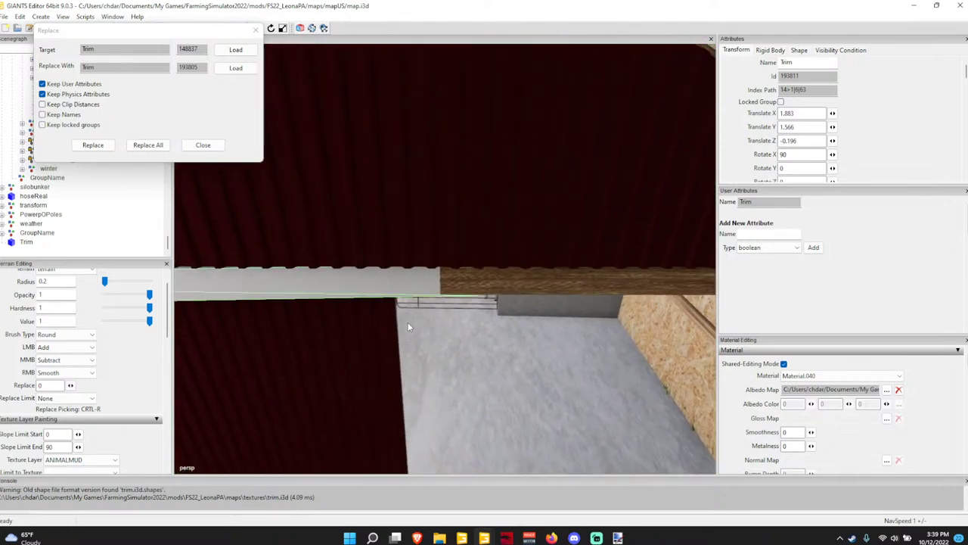
{"action": "right_click_drag", "start_coordinate": [314, 330], "coordinate": [347, 16]}
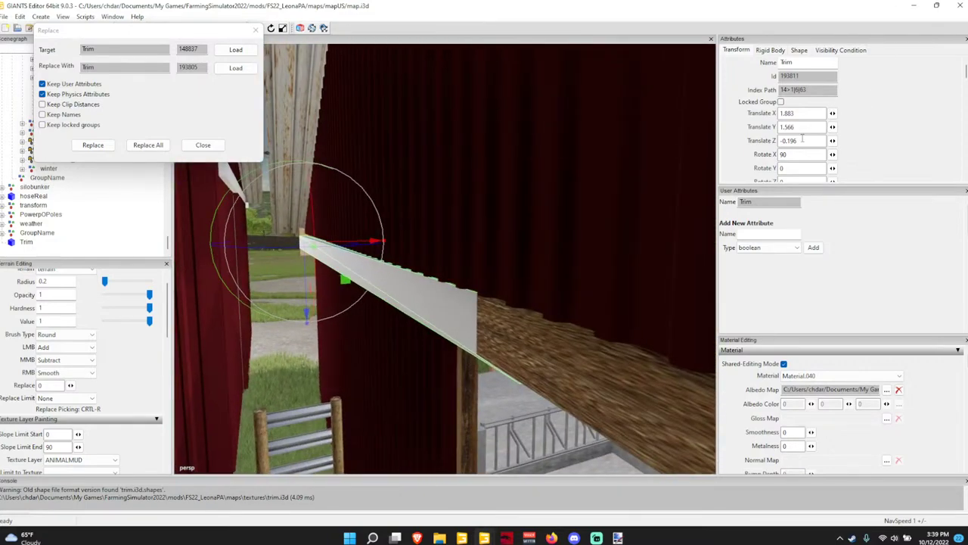
{"action": "key", "text": "BackSpace"}
{"action": "key", "text": "BackSpace"}
{"action": "key", "text": "BackSpace"}
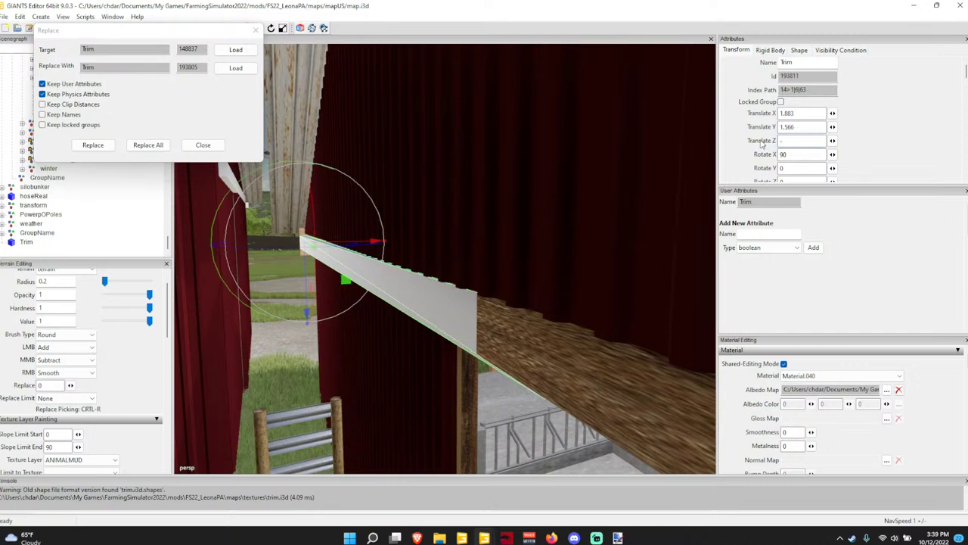
{"action": "scroll", "coordinate": [798, 133], "scroll_direction": "down", "scroll_amount": 3}
Angle the gable trim parallel to the beam by setting Rotate Y to -1.1, with Rotate X kept at 90.
{"action": "left_click", "coordinate": [792, 95]}
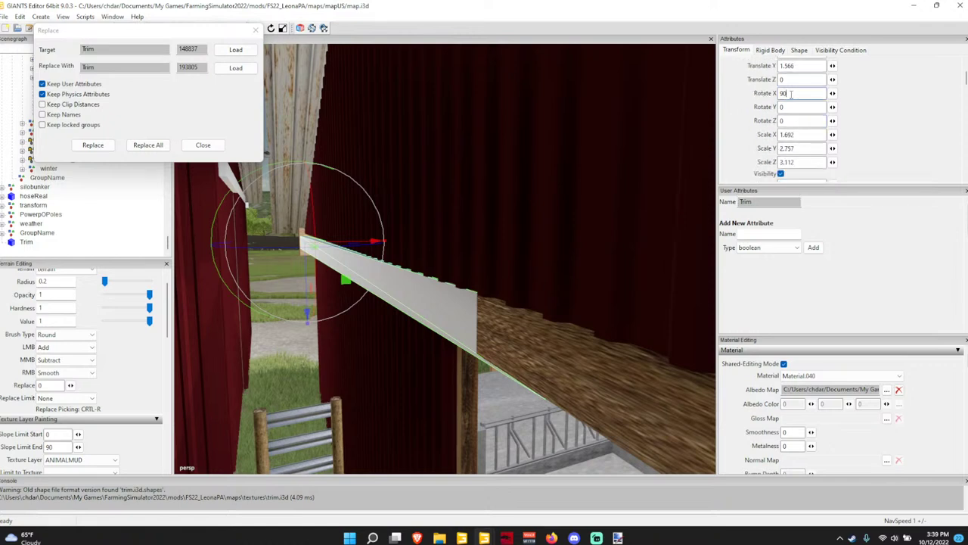
{"action": "key", "text": "BackSpace"}
{"action": "type", "text": "0"}
{"action": "left_click", "coordinate": [783, 106]}
{"action": "key", "text": "BackSpace"}
{"action": "type", "text": "1."}
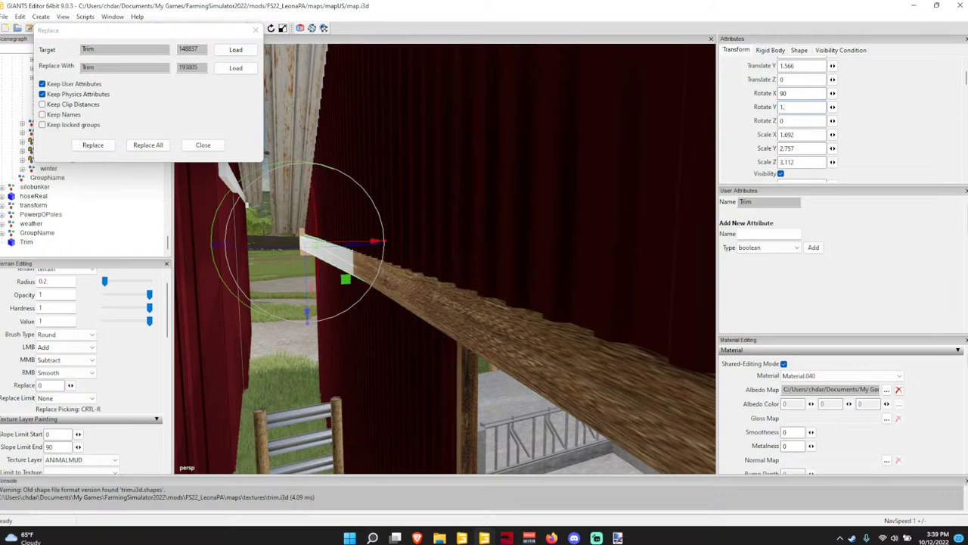
{"action": "key", "text": "BackSpace"}
{"action": "type", "text": "-1"}
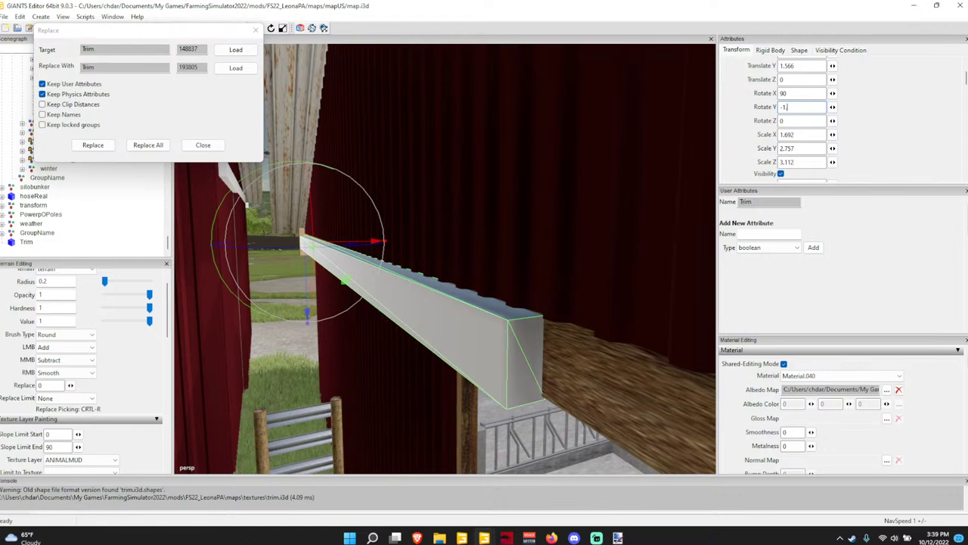
{"action": "key", "text": "BackSpace"}
{"action": "type", "text": "1"}
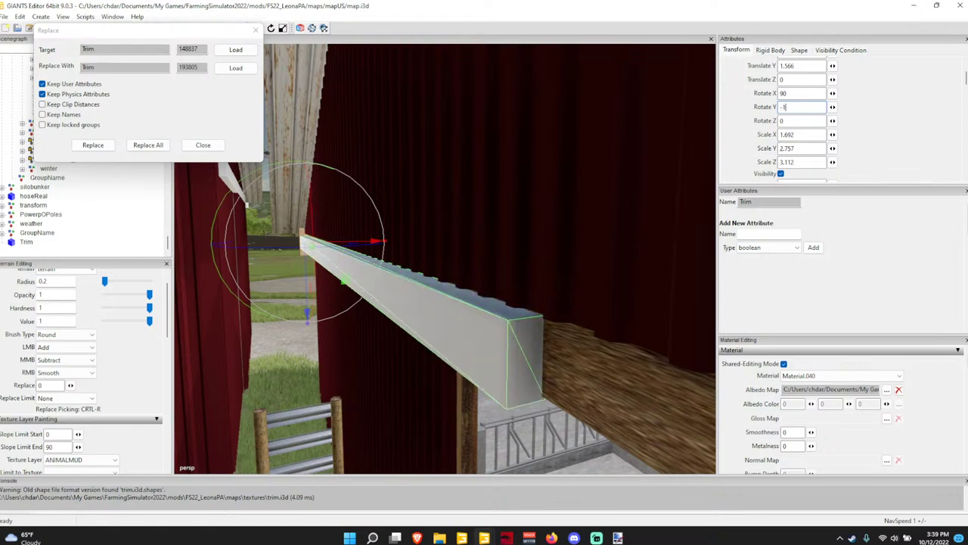
{"action": "type", "text": ".09"}
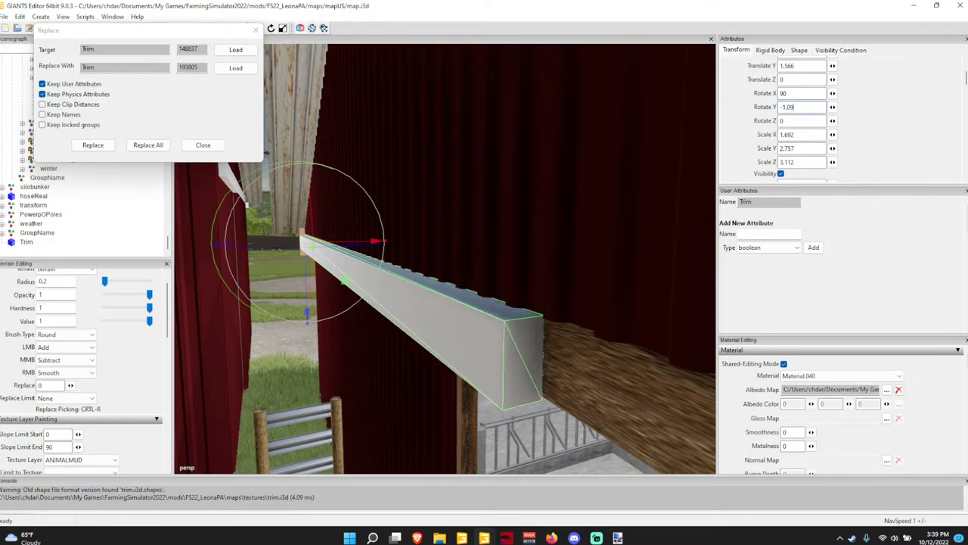
{"action": "key", "text": "BackSpace"}
{"action": "key", "text": "BackSpace"}
{"action": "type", "text": "1"}
Lengthen the gable trim toward the far corner of the barn by setting its Scale Y to 4.05.
{"action": "left_click_drag", "start_coordinate": [395, 202], "coordinate": [508, 289], "text": "alt"}
{"action": "scroll", "coordinate": [425, 277], "scroll_direction": "down", "scroll_amount": 5}
{"action": "scroll", "coordinate": [425, 276], "scroll_direction": "down", "scroll_amount": 1}
{"action": "middle_click_drag", "start_coordinate": [508, 293], "coordinate": [370, 231]}
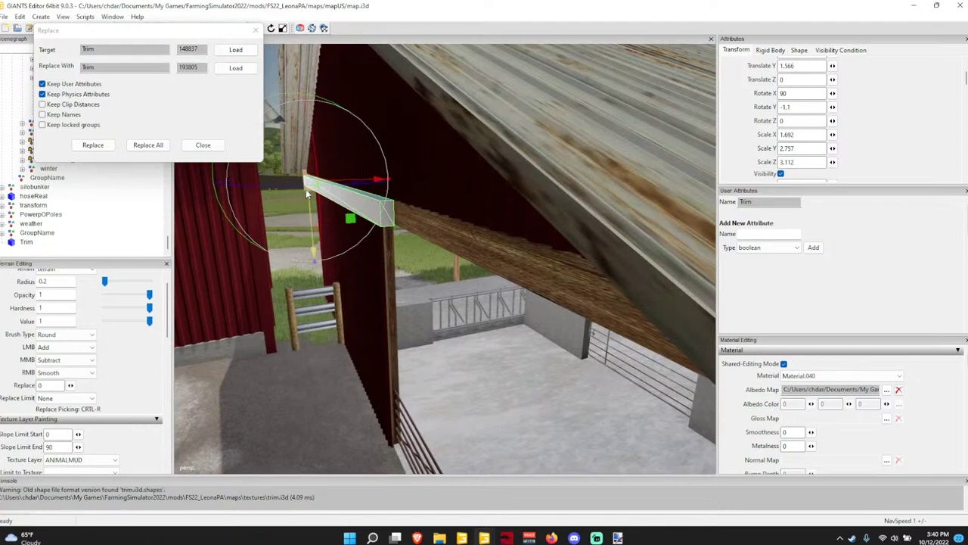
{"action": "left_click_drag", "start_coordinate": [322, 186], "coordinate": [426, 213]}
{"action": "scroll", "coordinate": [425, 213], "scroll_direction": "up", "scroll_amount": 4}
{"action": "right_click_drag", "start_coordinate": [414, 216], "coordinate": [484, 227]}
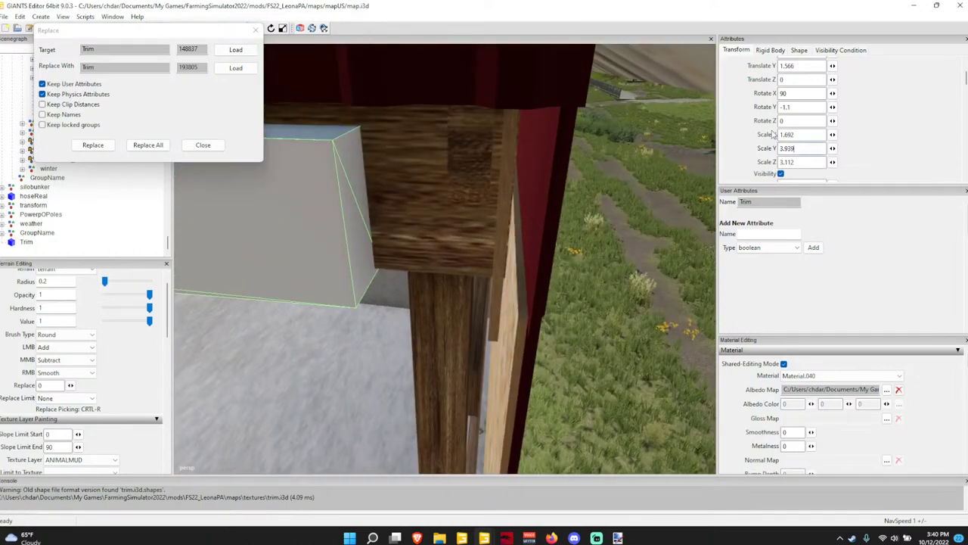
{"action": "key", "text": "BackSpace"}
{"action": "key", "text": "BackSpace"}
{"action": "key", "text": "BackSpace"}
{"action": "key", "text": "BackSpace"}
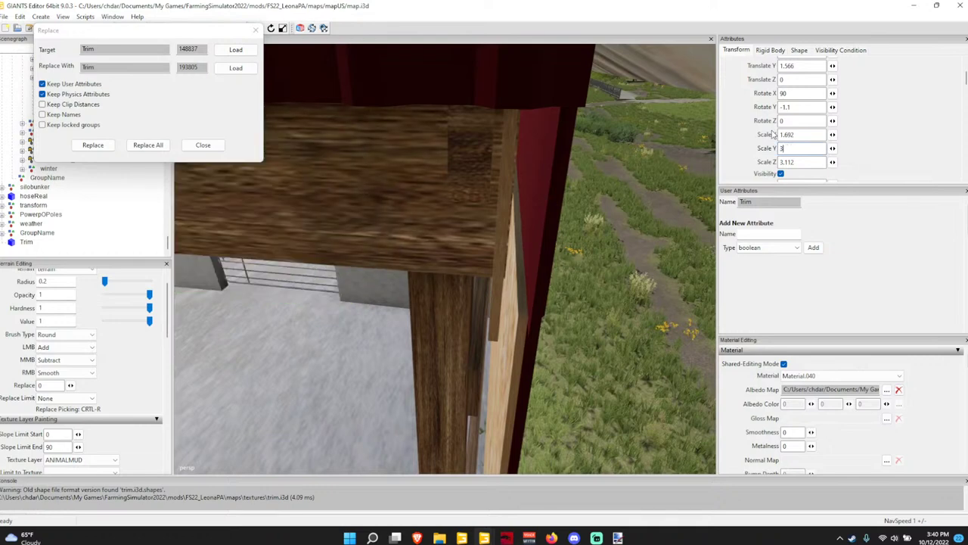
{"action": "type", "text": "4"}
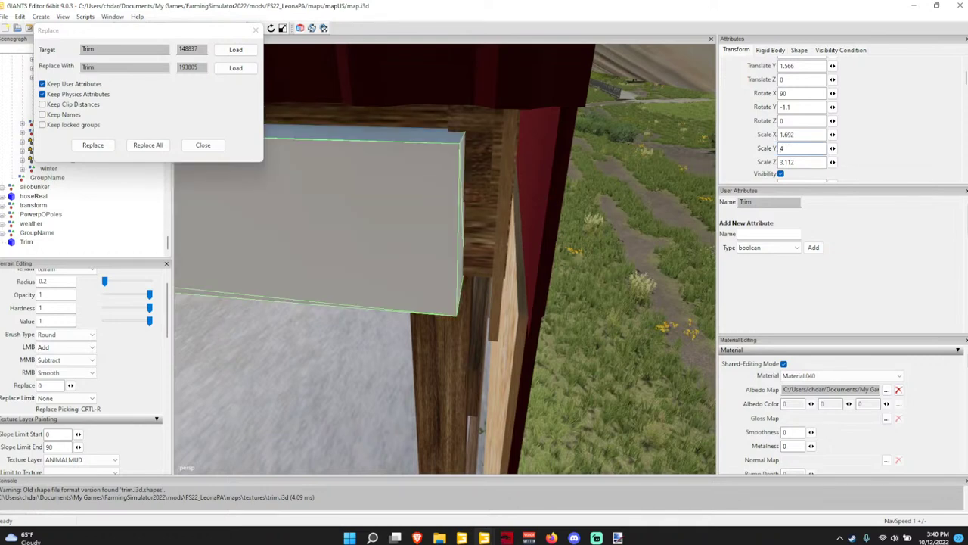
{"action": "type", "text": ".5"}
{"action": "key", "text": "BackSpace"}
{"action": "type", "text": "2"}
{"action": "key", "text": "BackSpace"}
{"action": "type", "text": "1"}
{"action": "key", "text": "BackSpace"}
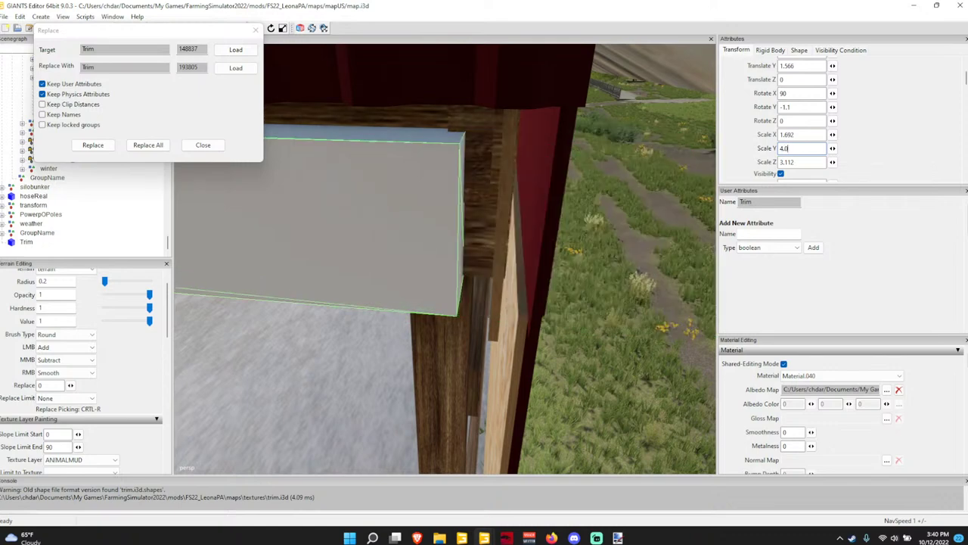
{"action": "type", "text": "05"}
{"action": "key", "text": "BackSpace"}
{"action": "type", "text": "4"}
{"action": "key", "text": "BackSpace"}
{"action": "type", "text": ".05"}
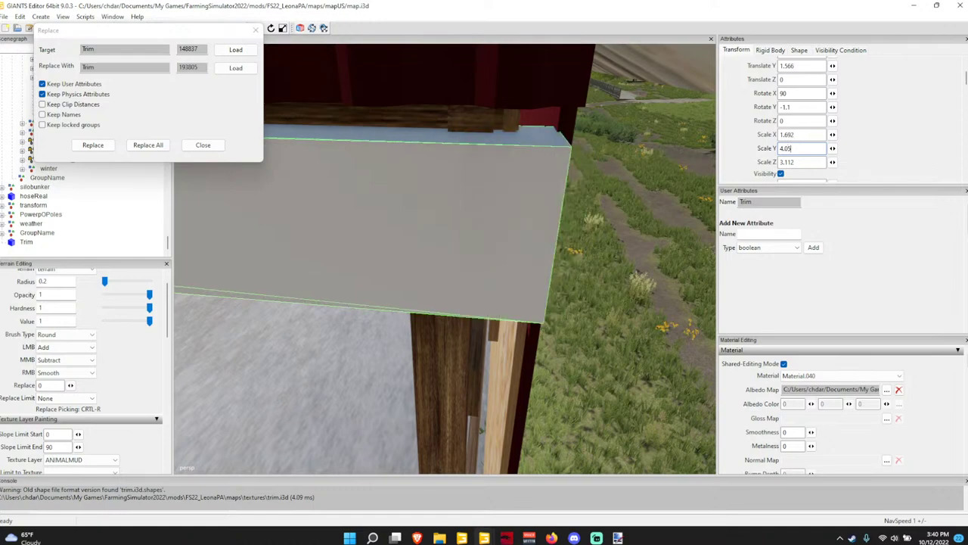
Raise the gable trim along the red wall to a Translate Y of about 1.625.
{"action": "left_click_drag", "start_coordinate": [498, 256], "coordinate": [355, 224], "text": "alt"}
{"action": "scroll", "coordinate": [348, 198], "scroll_direction": "down", "scroll_amount": 3}
{"action": "scroll", "coordinate": [346, 199], "scroll_direction": "up", "scroll_amount": 5}
{"action": "scroll", "coordinate": [349, 196], "scroll_direction": "up", "scroll_amount": 3}
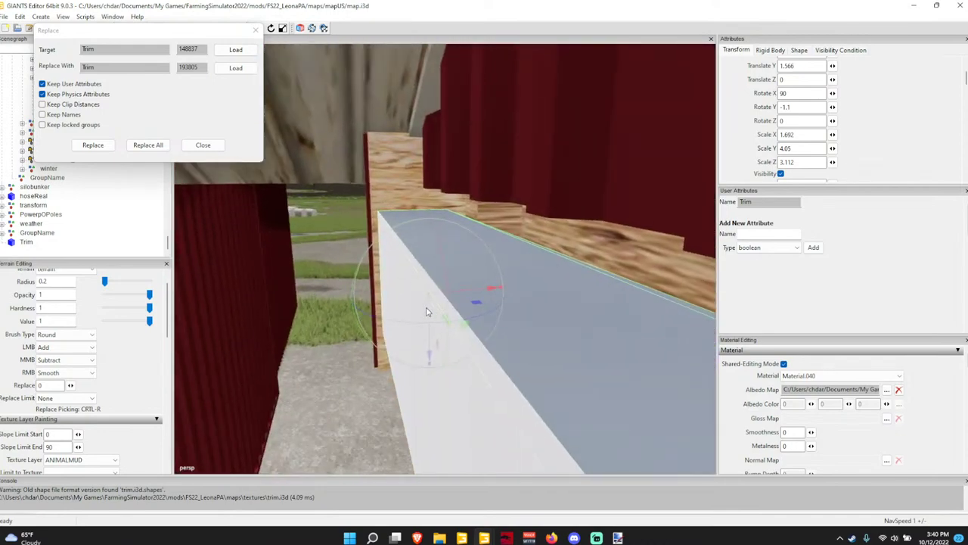
{"action": "left_click_drag", "start_coordinate": [427, 312], "coordinate": [673, 278]}
Slide the gable trim's near end toward the corner of the side wall, to a Translate Z of about -0.195.
{"action": "left_click", "coordinate": [608, 296]}
{"action": "middle_click_drag", "start_coordinate": [608, 296], "coordinate": [311, 264]}
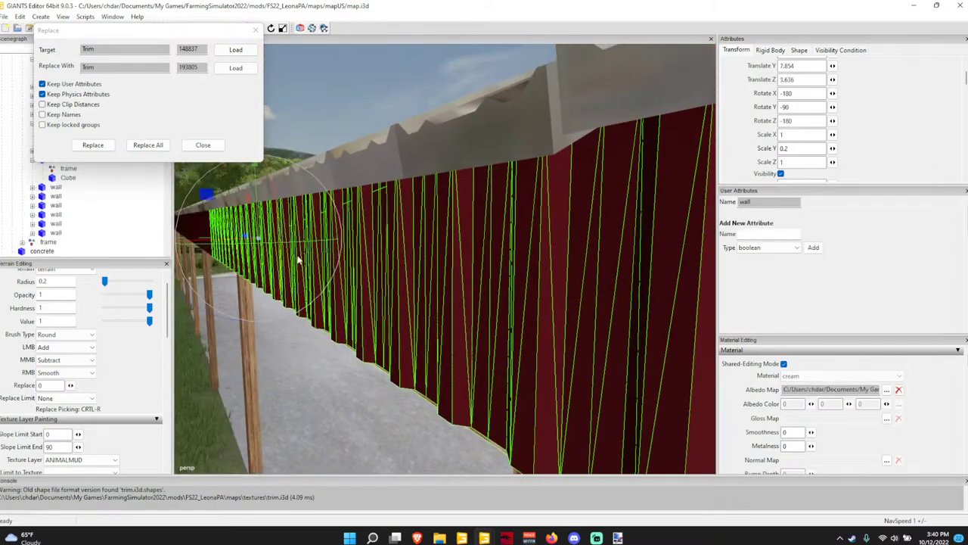
{"action": "middle_click_drag", "start_coordinate": [257, 239], "coordinate": [440, 252]}
{"action": "left_click_drag", "start_coordinate": [707, 245], "coordinate": [679, 249]}
{"action": "middle_click_drag", "start_coordinate": [519, 300], "coordinate": [280, 253], "text": "alt"}
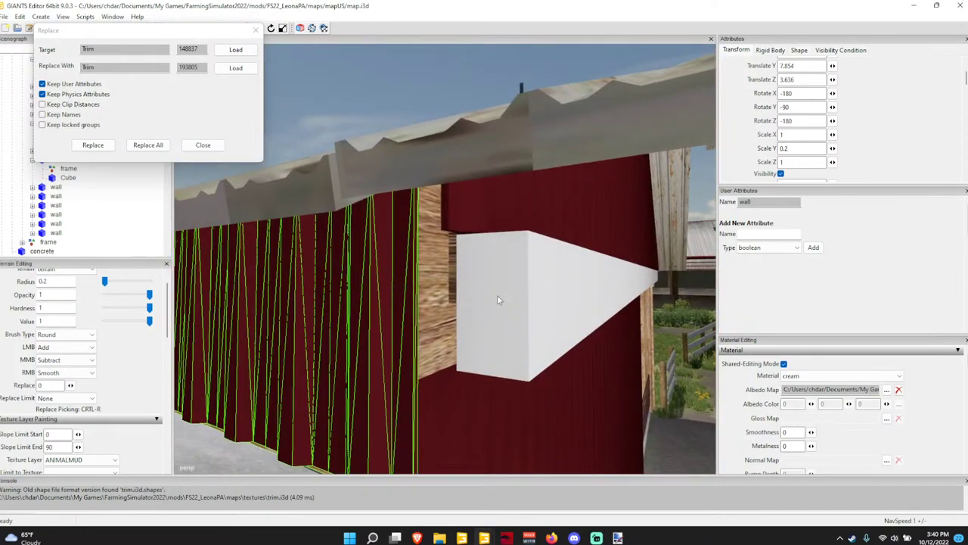
{"action": "left_click", "coordinate": [535, 305]}
{"action": "left_click_drag", "start_coordinate": [535, 305], "coordinate": [485, 291], "text": "alt"}
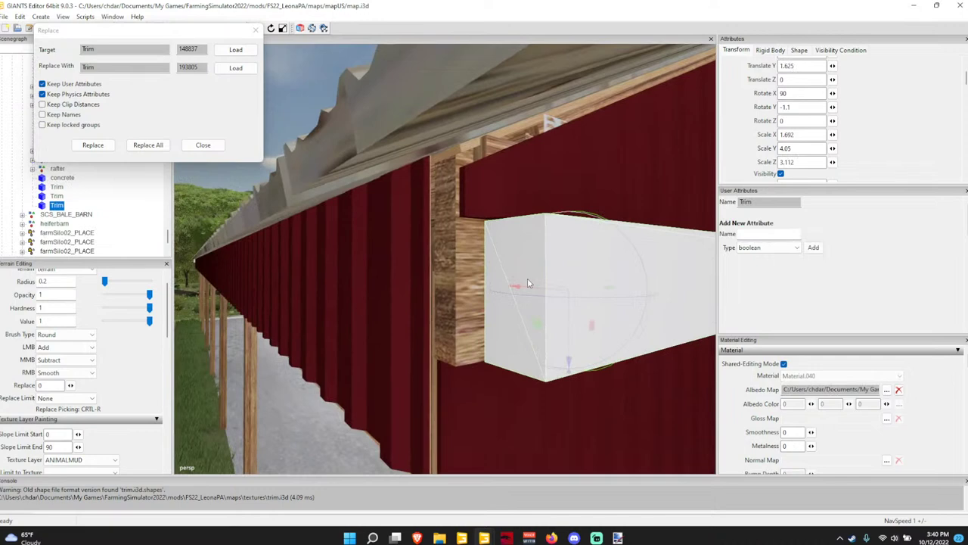
{"action": "mouse_move", "coordinate": [584, 292]}
{"action": "left_mouse_down"}
{"action": "mouse_move", "coordinate": [508, 297]}
{"action": "mouse_move", "coordinate": [602, 296]}
{"action": "left_mouse_up"}
{"action": "right_click_drag", "start_coordinate": [600, 296], "coordinate": [473, 299]}
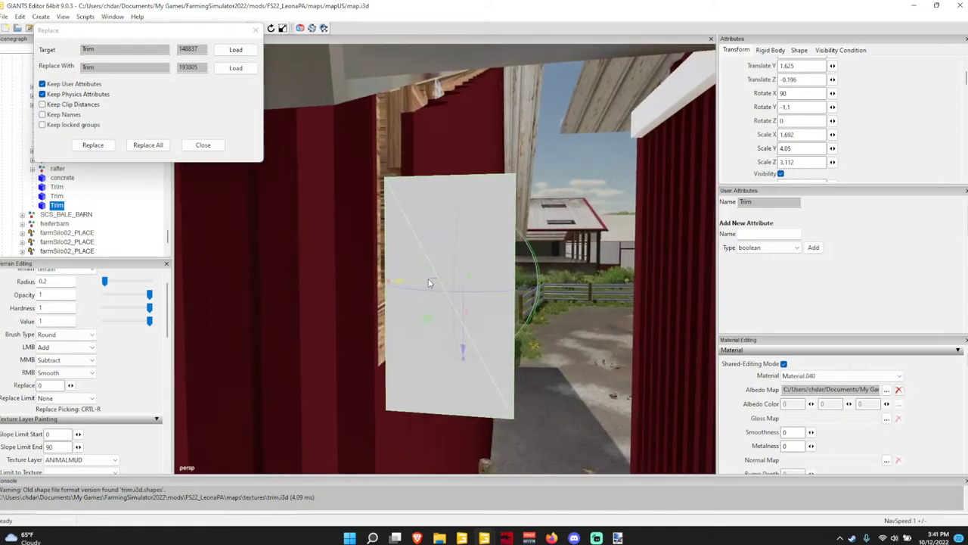
{"action": "left_click_drag", "start_coordinate": [428, 283], "coordinate": [402, 281]}
Extend the gable trim to the far corner's red wall edge by setting its Scale Y to 4.088.
{"action": "right_click_drag", "start_coordinate": [401, 276], "coordinate": [671, 193]}
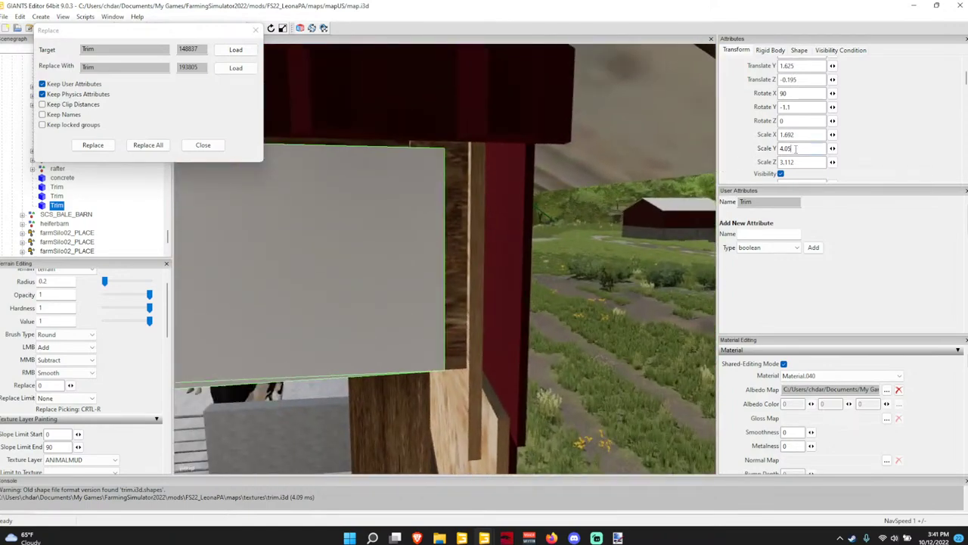
{"action": "key", "text": "BackSpace"}
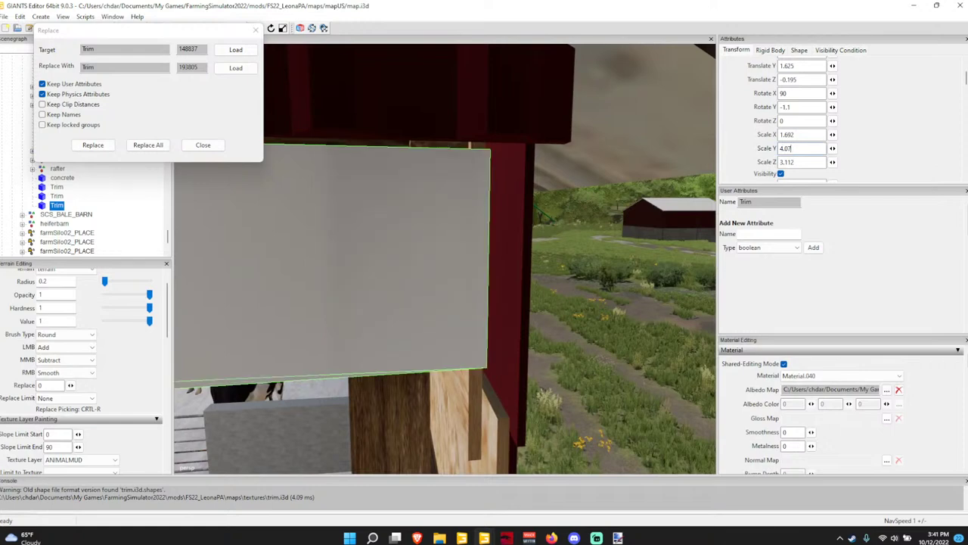
{"action": "type", "text": "9"}
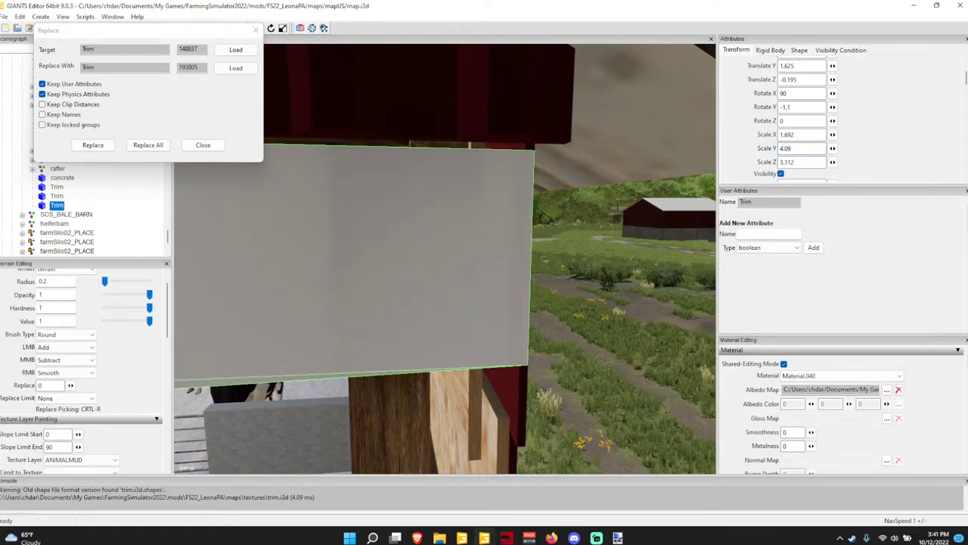
{"action": "key", "text": "BackSpace"}
{"action": "type", "text": "8"}
{"action": "type", "text": "9"}
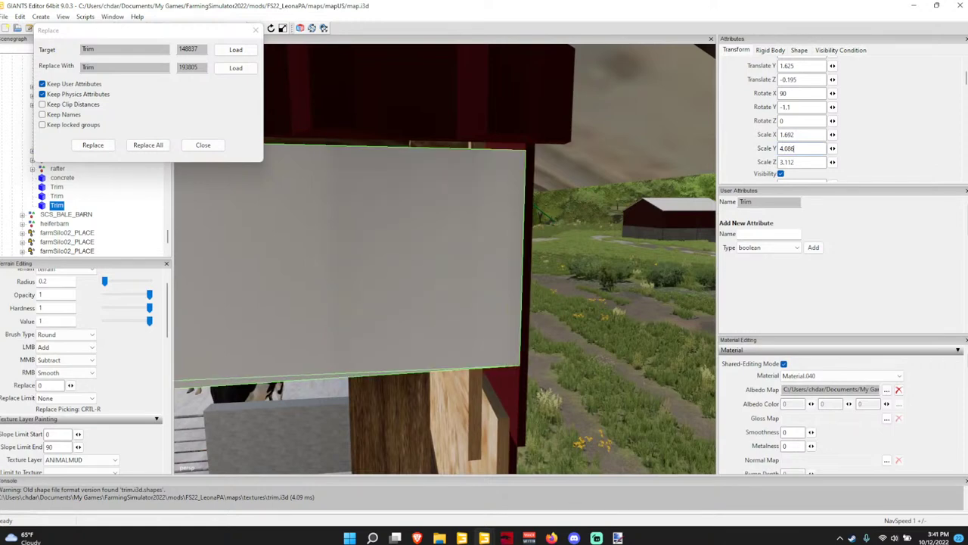
{"action": "key", "text": "BackSpace"}
{"action": "type", "text": "8"}
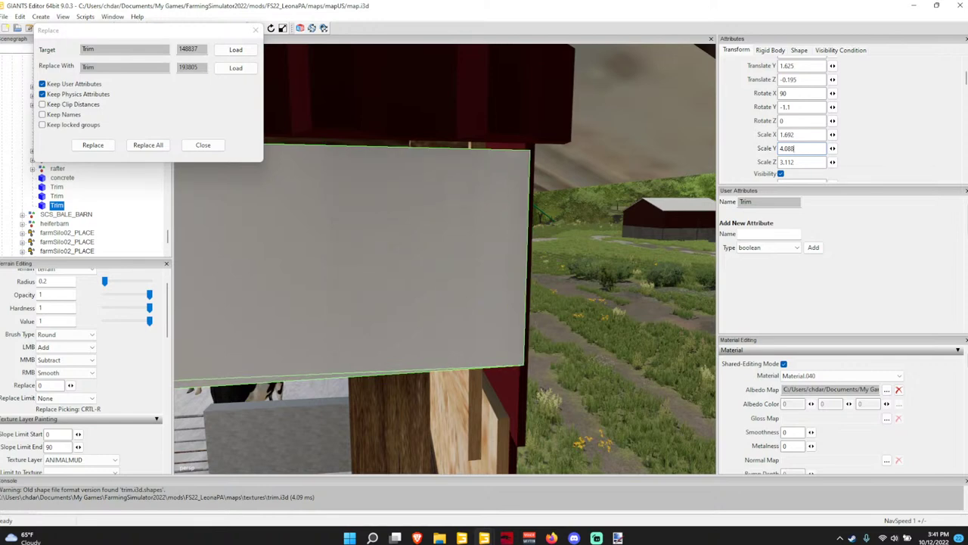
Raise the gable trim slightly, to a Translate Y of about 1.66, and deselect it.
{"action": "left_click", "coordinate": [119, 221]}
{"action": "left_click_drag", "start_coordinate": [328, 231], "coordinate": [357, 146], "text": "alt"}
{"action": "middle_click_drag", "start_coordinate": [356, 149], "coordinate": [352, 151]}
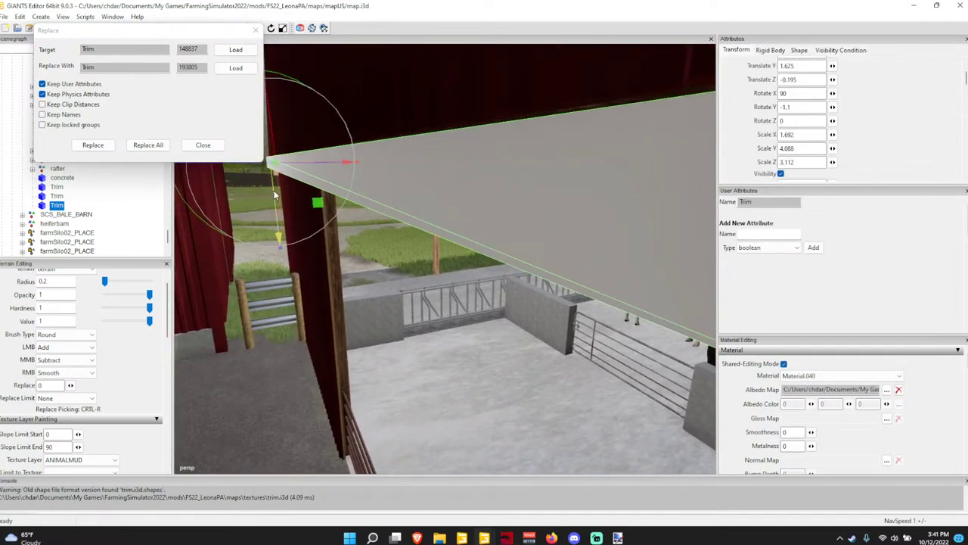
{"action": "left_click_drag", "start_coordinate": [274, 195], "coordinate": [278, 189]}
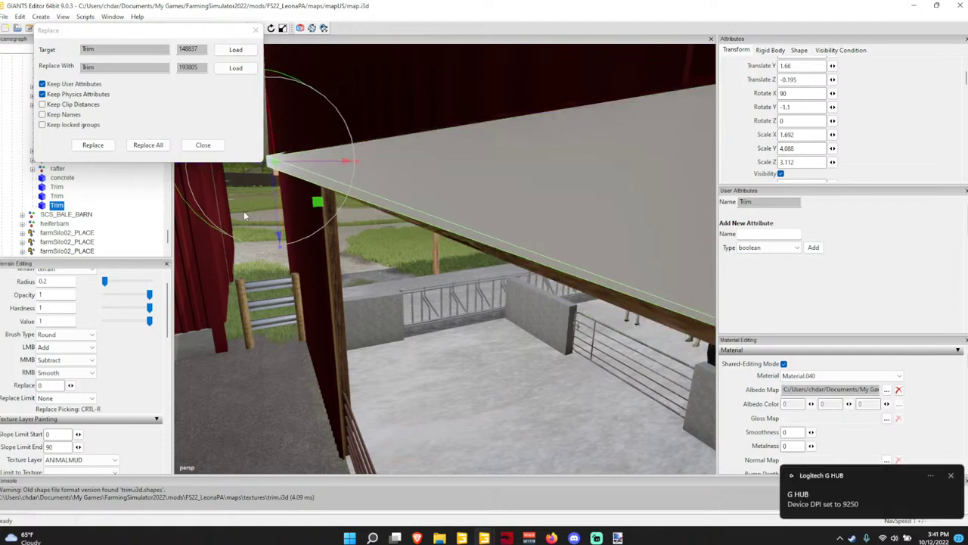
{"action": "left_click", "coordinate": [129, 215]}
{"action": "left_click_drag", "start_coordinate": [628, 198], "coordinate": [594, 185], "text": "alt"}
{"action": "scroll", "coordinate": [550, 199], "scroll_direction": "down", "scroll_amount": 8}
{"action": "scroll", "coordinate": [550, 201], "scroll_direction": "down", "scroll_amount": 6}
{"action": "scroll", "coordinate": [594, 185], "scroll_direction": "up", "scroll_amount": 9}
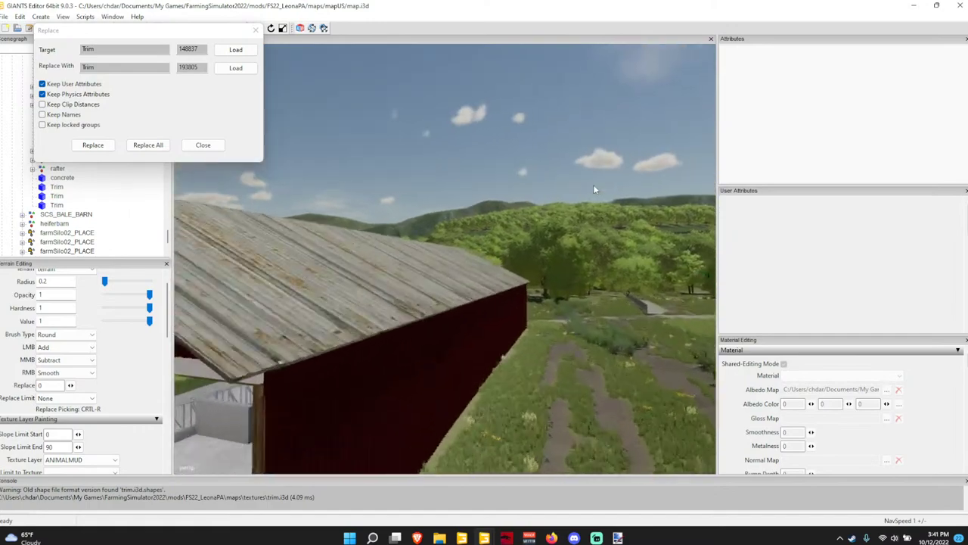
Switch to the browser's to-do document of map fixes and dismiss the pageless format notice.
{"action": "right_click_drag", "start_coordinate": [593, 185], "coordinate": [368, 215]}
{"action": "scroll", "coordinate": [381, 203], "scroll_direction": "down", "scroll_amount": 8}
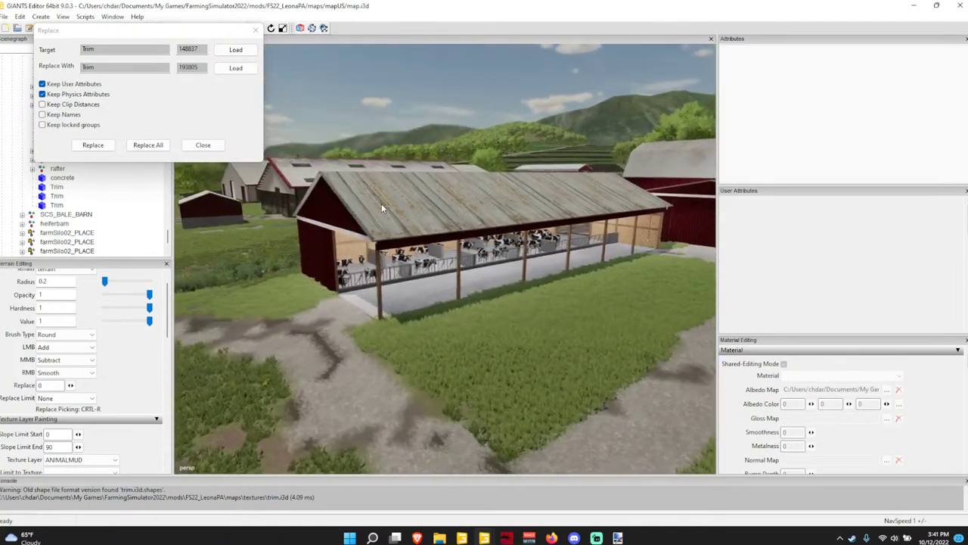
{"action": "left_click_drag", "start_coordinate": [381, 204], "coordinate": [460, 216], "text": "alt"}
{"action": "right_click_drag", "start_coordinate": [460, 218], "coordinate": [484, 213]}
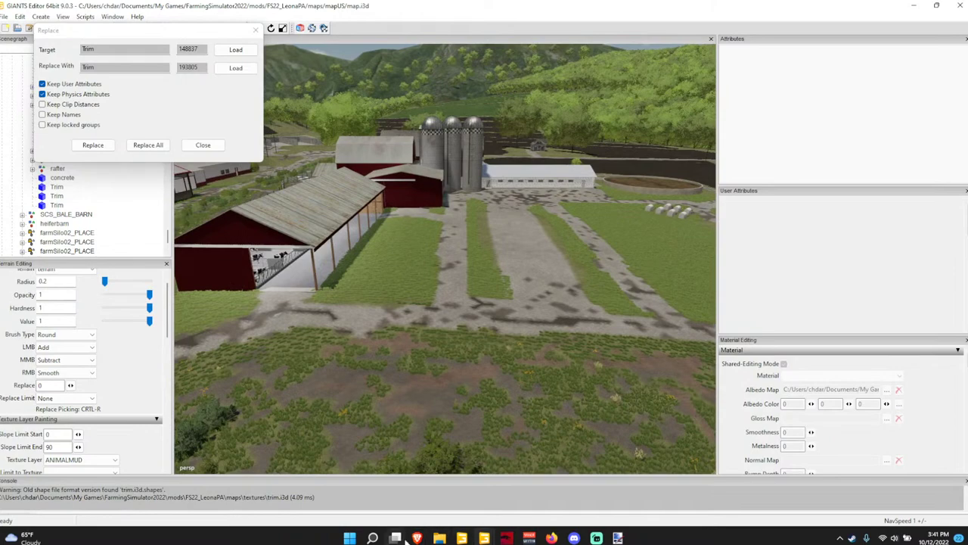
{"action": "mouse_move", "coordinate": [417, 538]}
{"action": "left_click", "coordinate": [463, 499]}
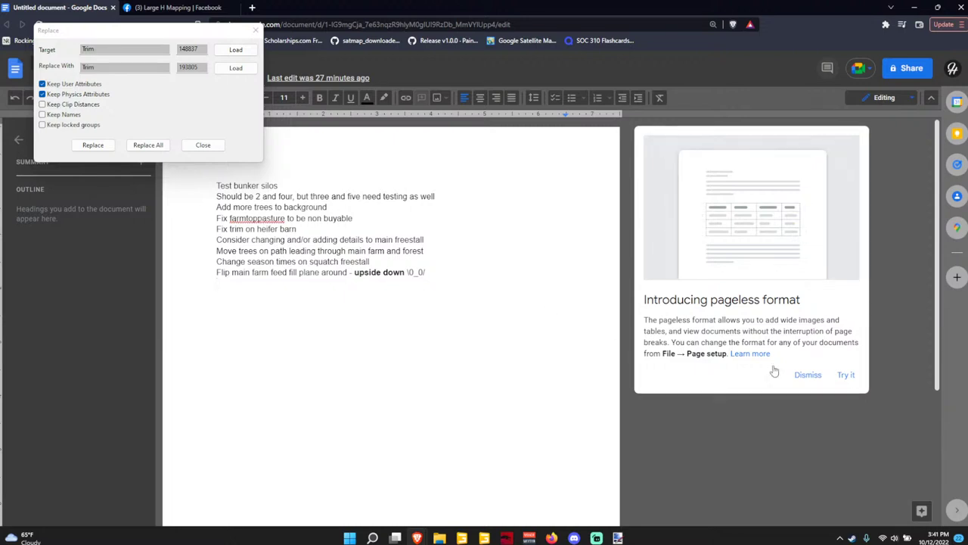
{"action": "left_click", "coordinate": [808, 375]}
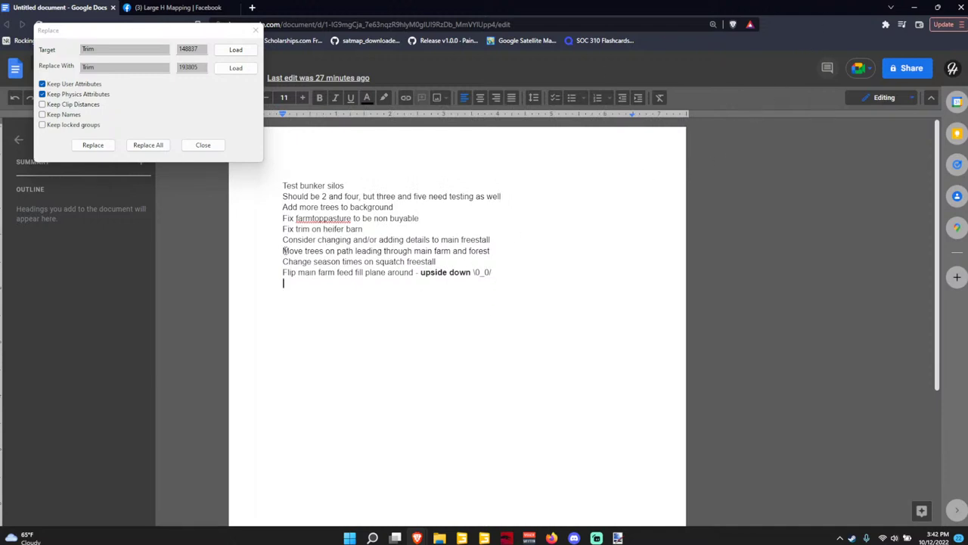
Delete the "Fix trim on heifer barn" and "Add more trees to background" lines from the to-do list.
{"action": "mouse_move", "coordinate": [284, 227]}
{"action": "left_mouse_down"}
{"action": "mouse_move", "coordinate": [366, 230]}
{"action": "mouse_move", "coordinate": [285, 218]}
{"action": "mouse_move", "coordinate": [296, 219]}
{"action": "mouse_move", "coordinate": [283, 228]}
{"action": "left_mouse_up"}
{"action": "left_click", "coordinate": [356, 247]}
{"action": "key", "text": "BackSpace"}
{"action": "key", "text": "BackSpace"}
{"action": "key", "text": "BackSpace"}
{"action": "triple_click", "coordinate": [366, 208]}
{"action": "key", "text": "BackSpace"}
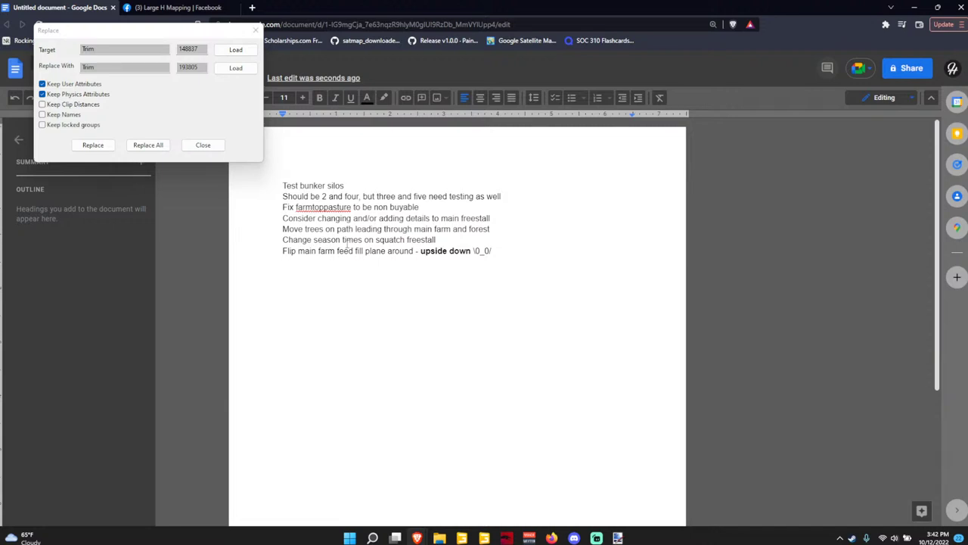
Review the remaining to-do items on testing the bunker silos and making farmtoppasture non buyable.
{"action": "left_click", "coordinate": [305, 186]}
{"action": "left_click_drag", "start_coordinate": [284, 188], "coordinate": [387, 183]}
{"action": "left_click", "coordinate": [337, 228]}
{"action": "left_click_drag", "start_coordinate": [285, 196], "coordinate": [485, 198]}
{"action": "left_click", "coordinate": [422, 239]}
{"action": "double_click", "coordinate": [325, 207]}
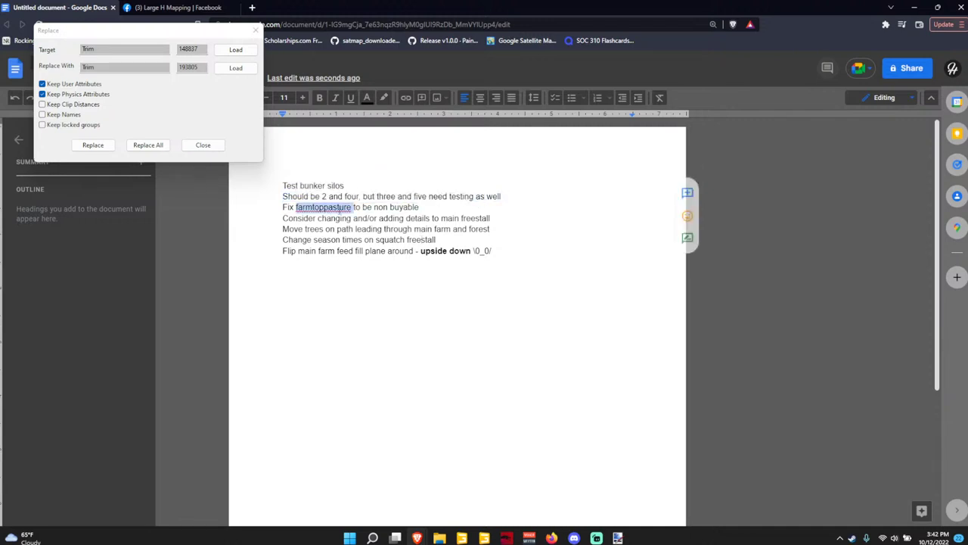
Close the Replace dialog and go to the topfarmpasture folder under FS22_LeonaPA placeables in File Explorer.
{"action": "left_click", "coordinate": [440, 537]}
{"action": "left_click", "coordinate": [30, 145]}
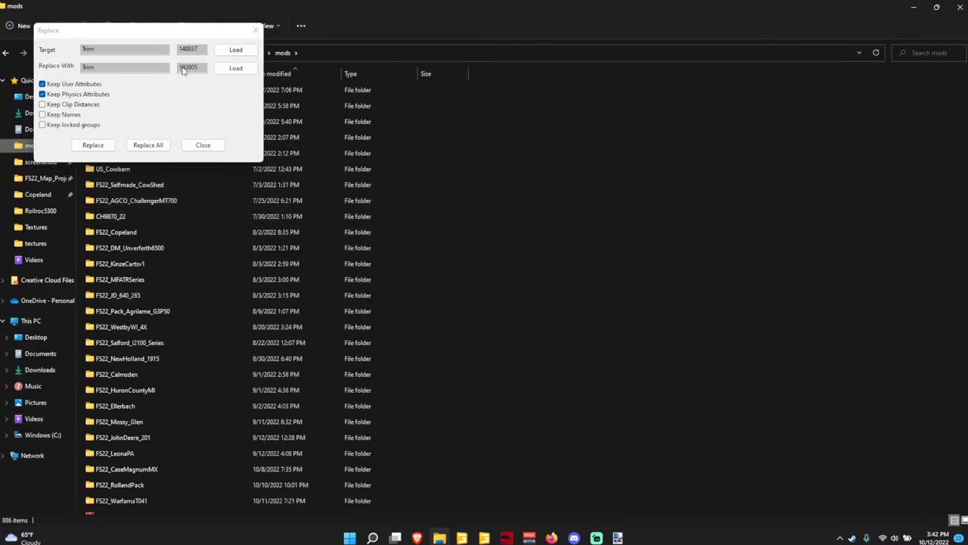
{"action": "left_click", "coordinate": [256, 30]}
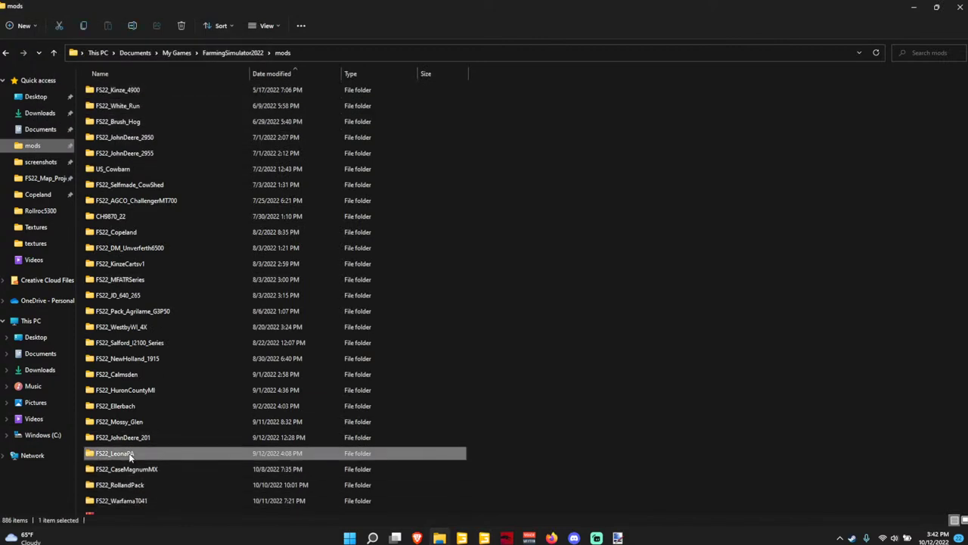
{"action": "double_click", "coordinate": [121, 453]}
{"action": "double_click", "coordinate": [143, 104]}
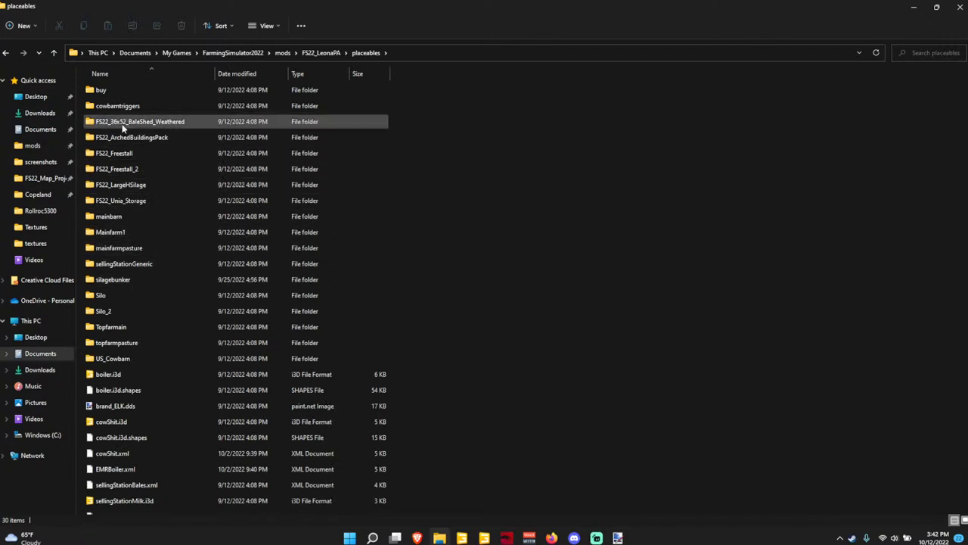
{"action": "left_click", "coordinate": [129, 344]}
{"action": "double_click", "coordinate": [129, 345]}
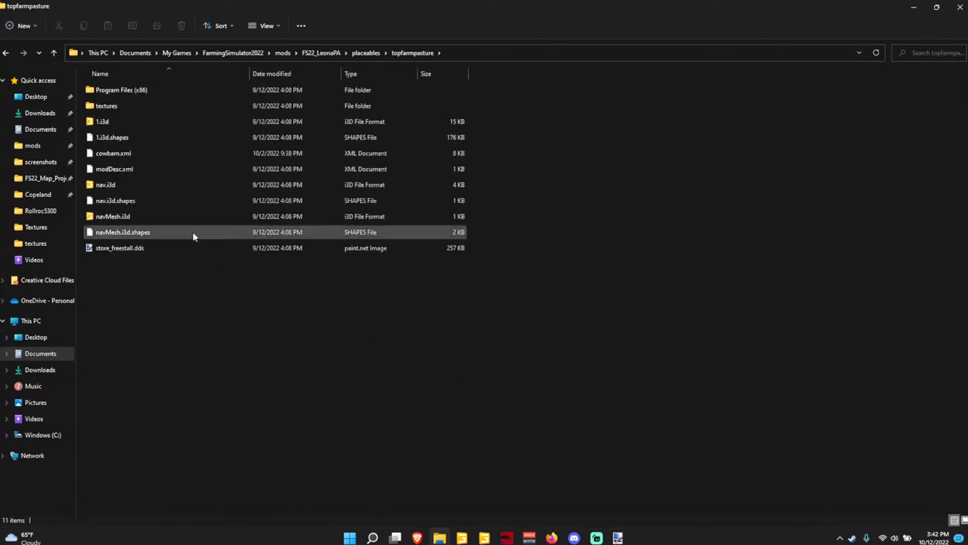
Open the topfarmpasture folder's cowbarn.xml in Notepad++.
{"action": "left_click", "coordinate": [123, 155]}
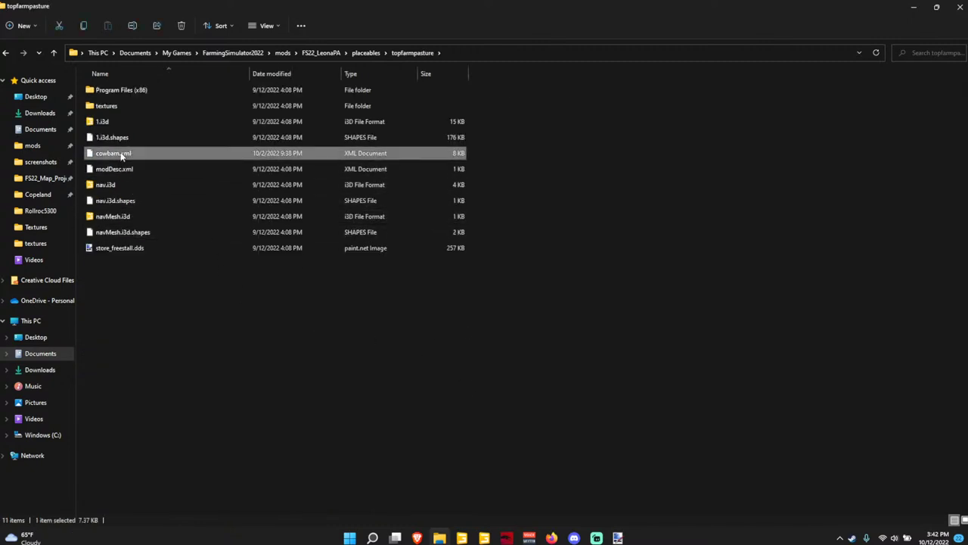
{"action": "right_click", "coordinate": [121, 155]}
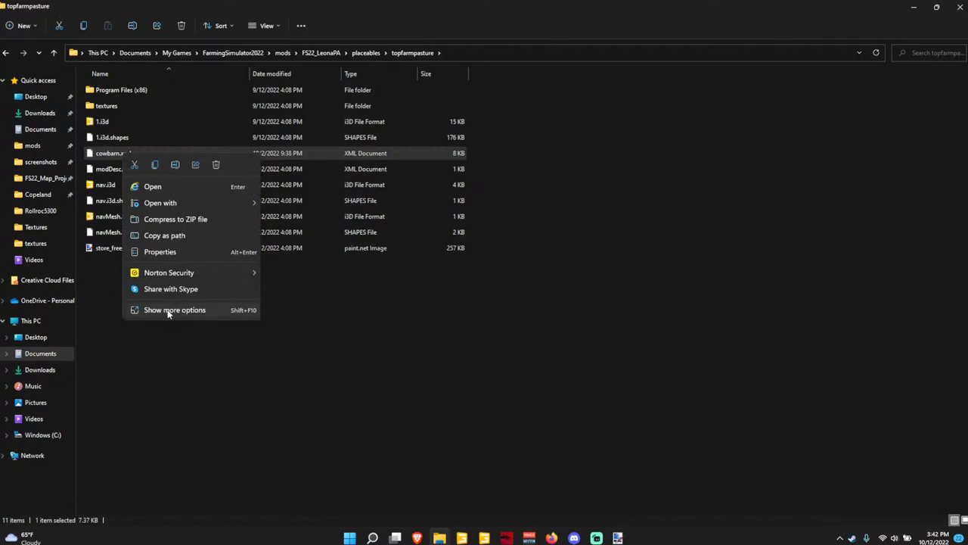
{"action": "left_click", "coordinate": [170, 311]}
{"action": "left_click", "coordinate": [219, 68]}
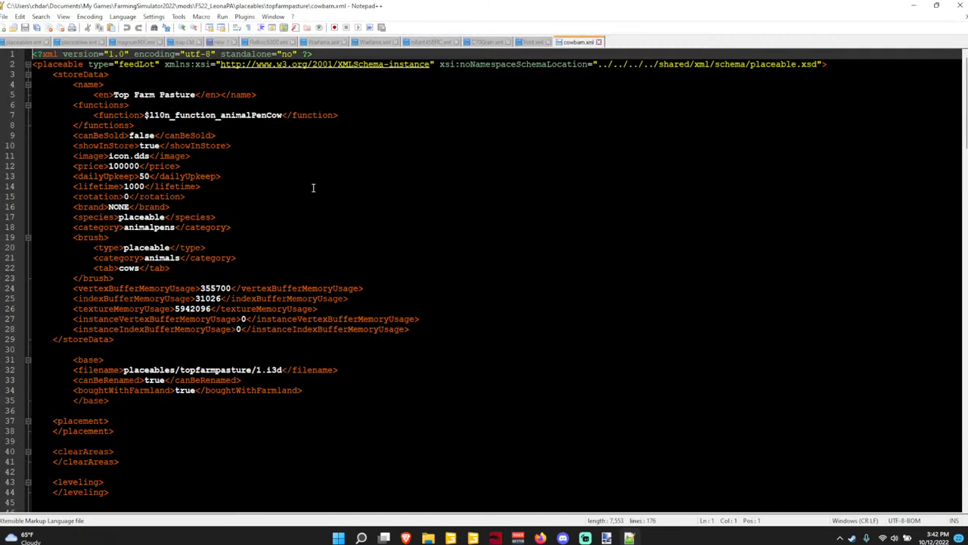
Examine the Top Farm Pasture's store data and its canBeRenamed and boughtWithFarmland settings.
{"action": "scroll", "coordinate": [283, 144], "scroll_direction": "down", "scroll_amount": 3}
{"action": "scroll", "coordinate": [290, 156], "scroll_direction": "up", "scroll_amount": 4}
{"action": "scroll", "coordinate": [269, 295], "scroll_direction": "down", "scroll_amount": 3}
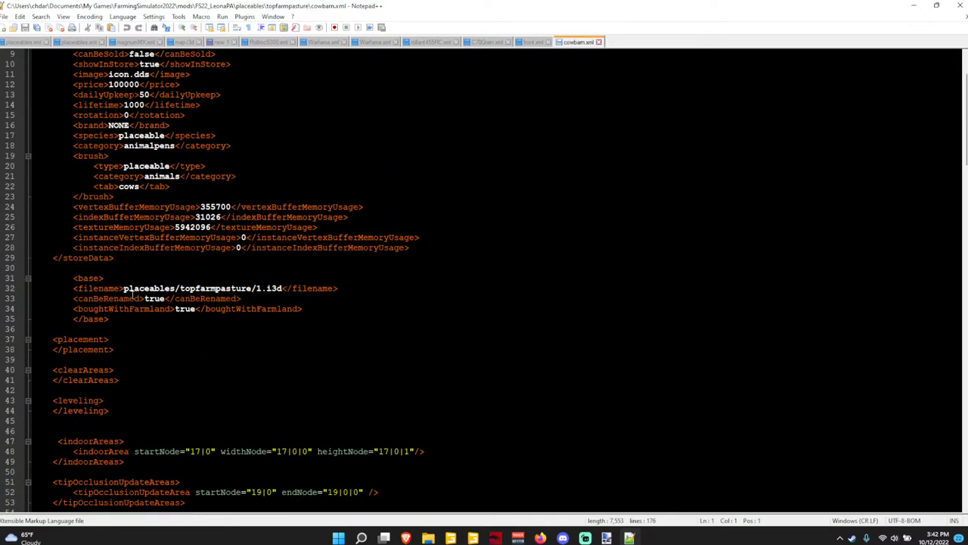
{"action": "left_click", "coordinate": [133, 296]}
{"action": "left_click", "coordinate": [149, 299]}
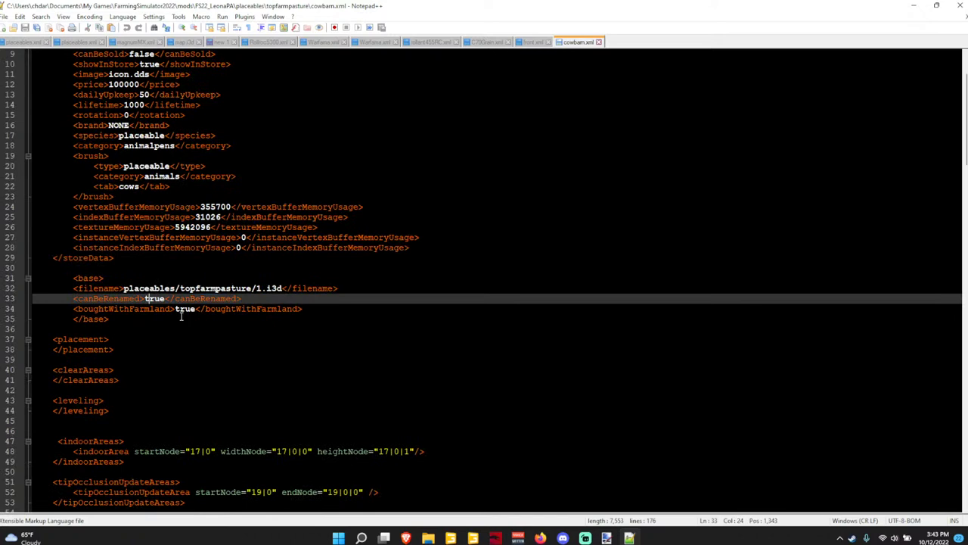
{"action": "left_click", "coordinate": [184, 310]}
{"action": "scroll", "coordinate": [257, 273], "scroll_direction": "up", "scroll_amount": 3}
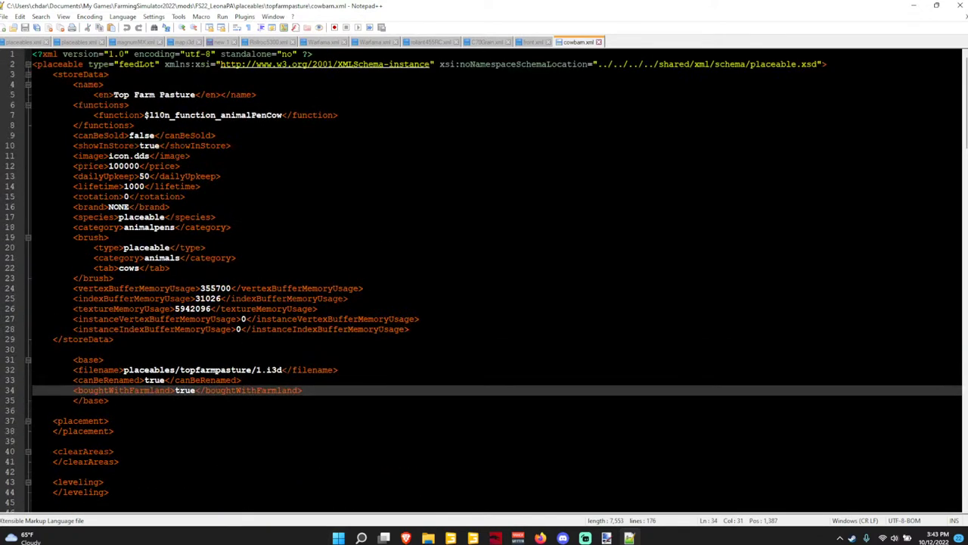
Open cowbarn.xml from the FS22_Freestall placeables folder in Notepad++ for comparison.
{"action": "left_click", "coordinate": [428, 537]}
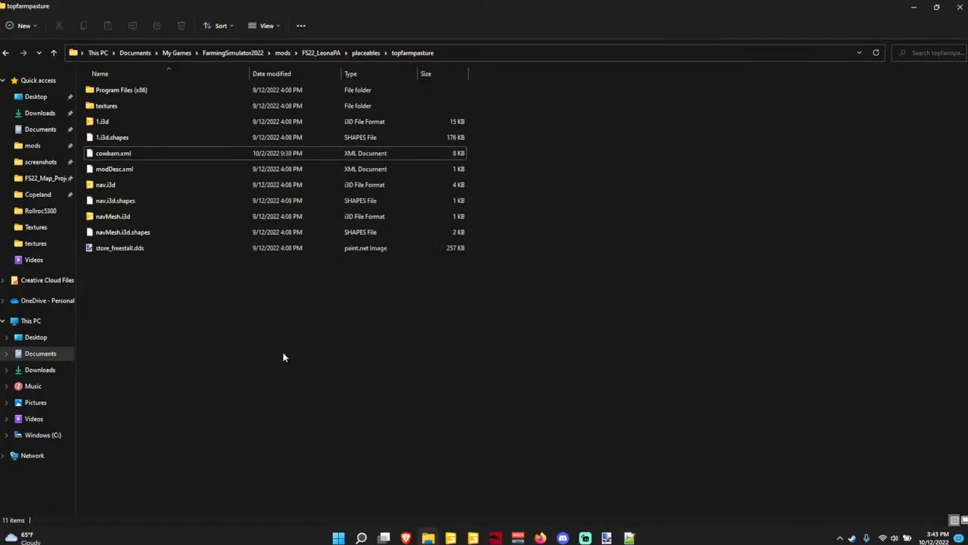
{"action": "key", "text": "alt+Up"}
{"action": "double_click", "coordinate": [152, 156]}
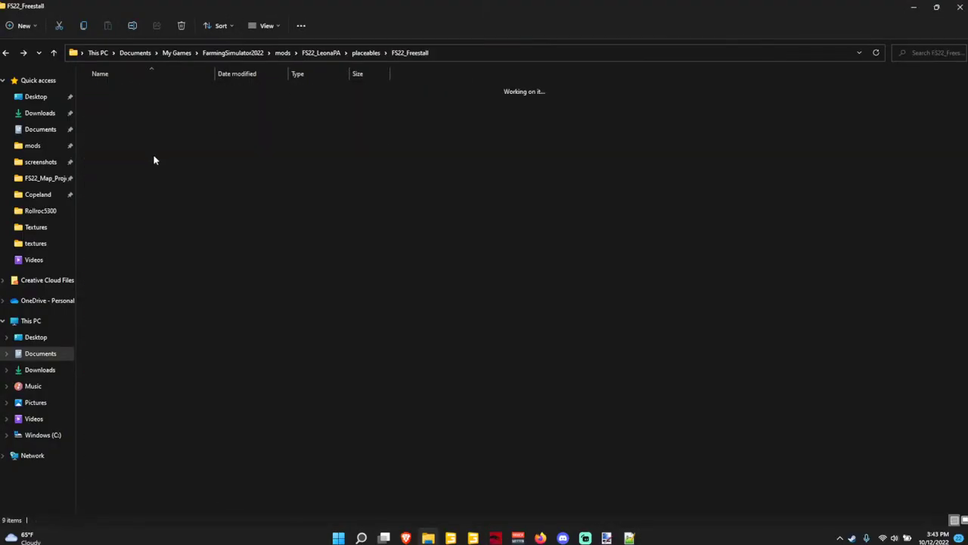
{"action": "left_click", "coordinate": [110, 156]}
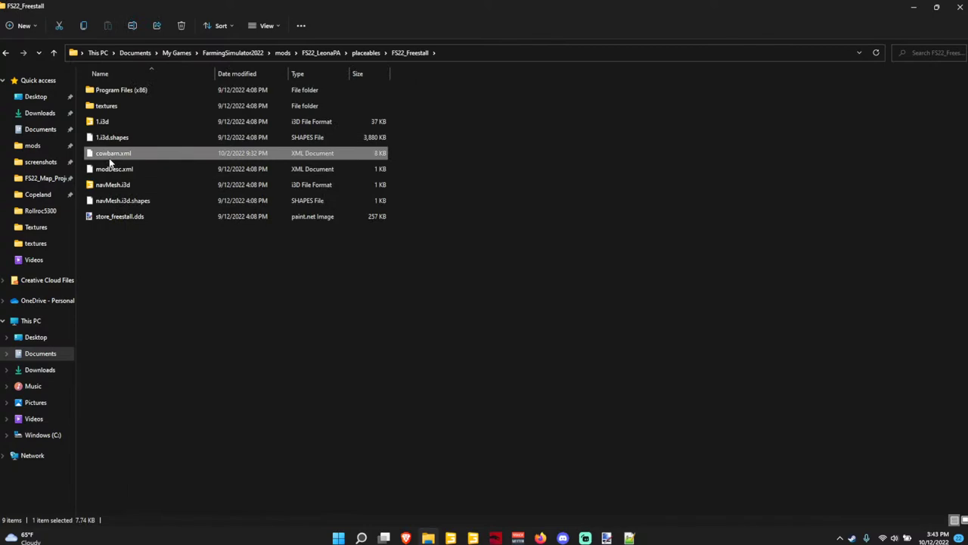
{"action": "right_click", "coordinate": [109, 159]}
{"action": "left_click", "coordinate": [174, 315]}
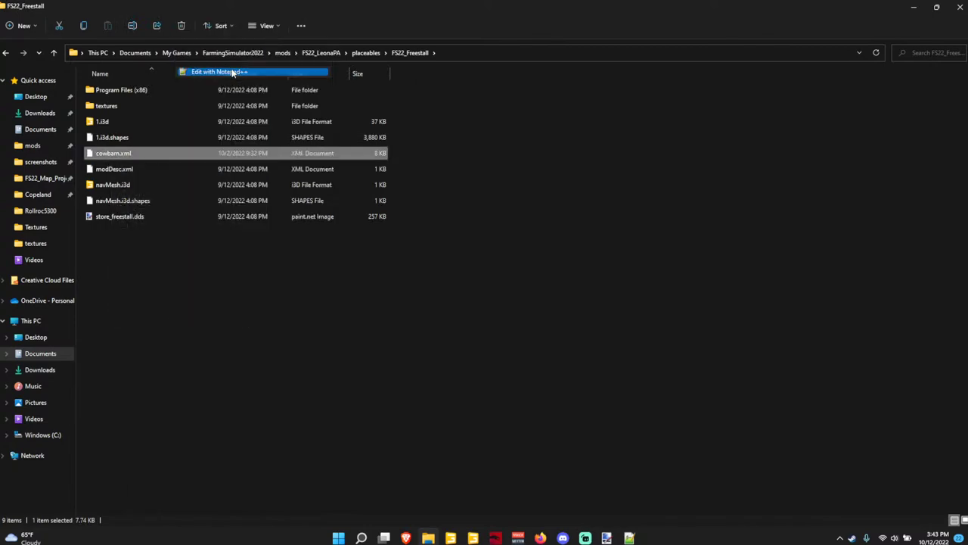
{"action": "left_click", "coordinate": [233, 73]}
Examine the Free Stall's storeData entries, including image, brand, category, brush, memory usage and canBeSold.
{"action": "left_click_drag", "start_coordinate": [451, 227], "coordinate": [441, 236]}
{"action": "scroll", "coordinate": [394, 280], "scroll_direction": "down", "scroll_amount": 1}
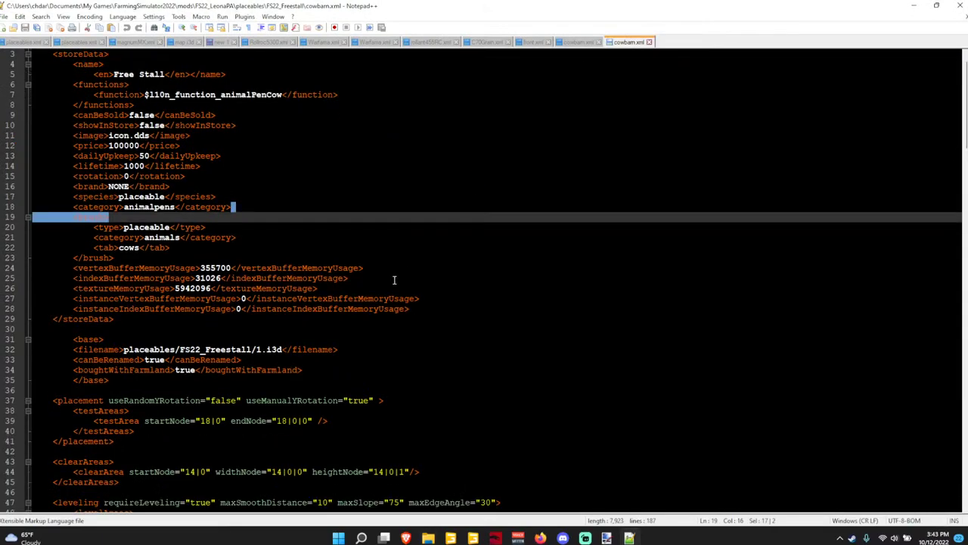
{"action": "left_click", "coordinate": [194, 206]}
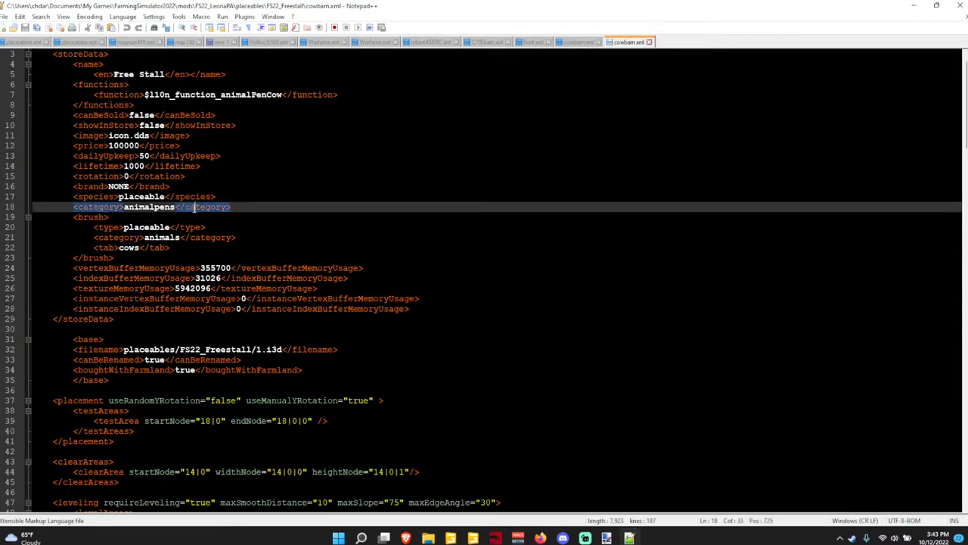
{"action": "left_click", "coordinate": [152, 136]}
{"action": "left_click", "coordinate": [111, 187]}
{"action": "left_click", "coordinate": [126, 207]}
{"action": "left_click", "coordinate": [134, 236]}
{"action": "left_click", "coordinate": [138, 257]}
{"action": "left_click", "coordinate": [135, 277]}
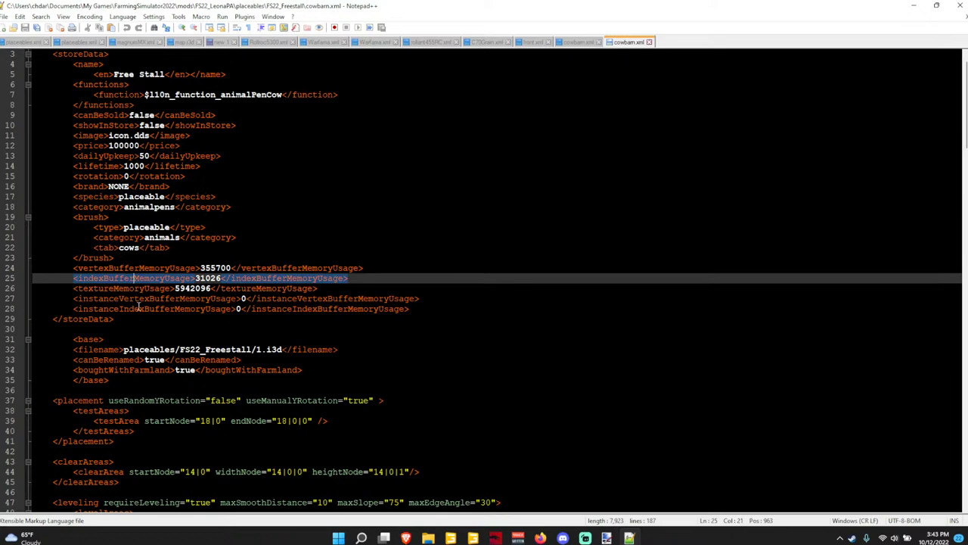
{"action": "scroll", "coordinate": [128, 155], "scroll_direction": "up", "scroll_amount": 1}
{"action": "left_click", "coordinate": [123, 125]}
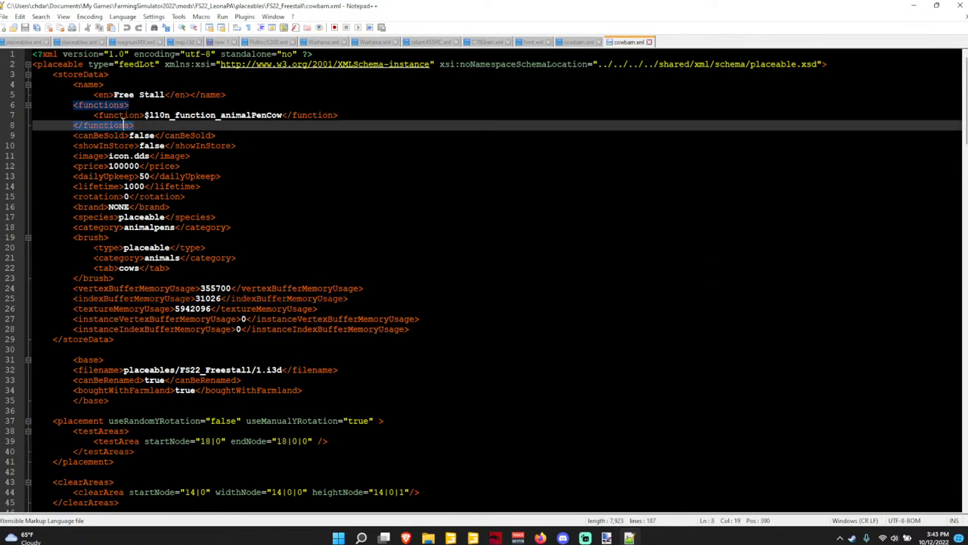
{"action": "left_click", "coordinate": [157, 135]}
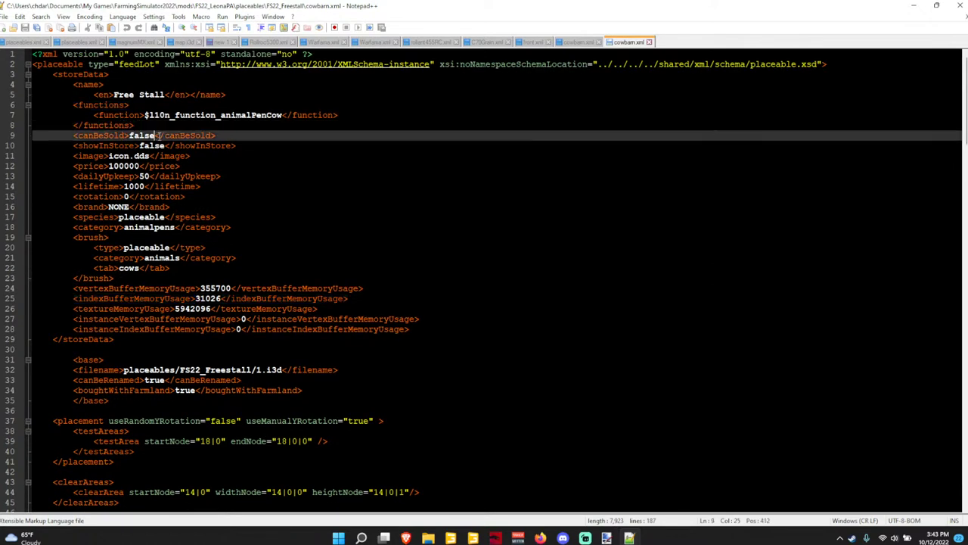
{"action": "left_click_drag", "start_coordinate": [235, 137], "coordinate": [72, 136]}
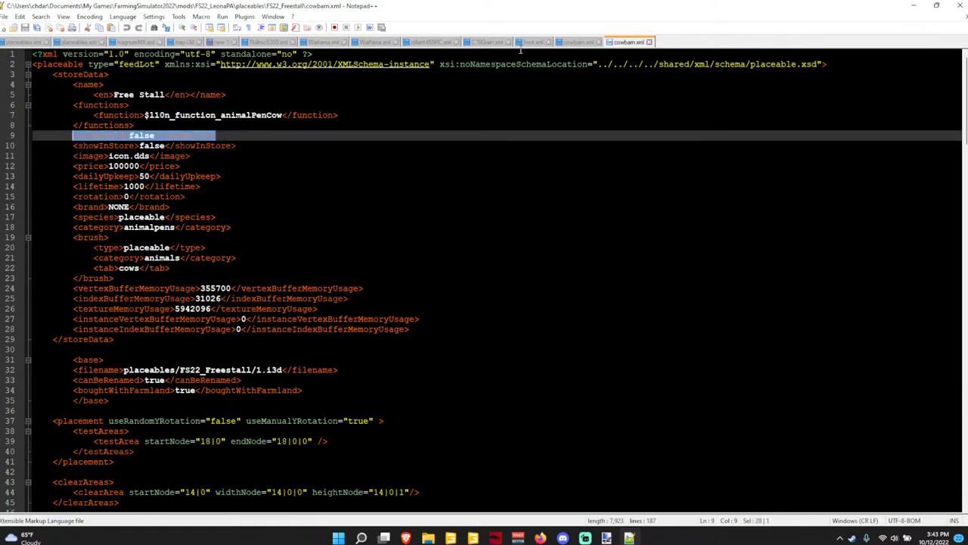
Compare the canBeRenamed and boughtWithFarmland entries between the Top Farm Pasture and Free Stall files.
{"action": "left_click", "coordinate": [579, 42]}
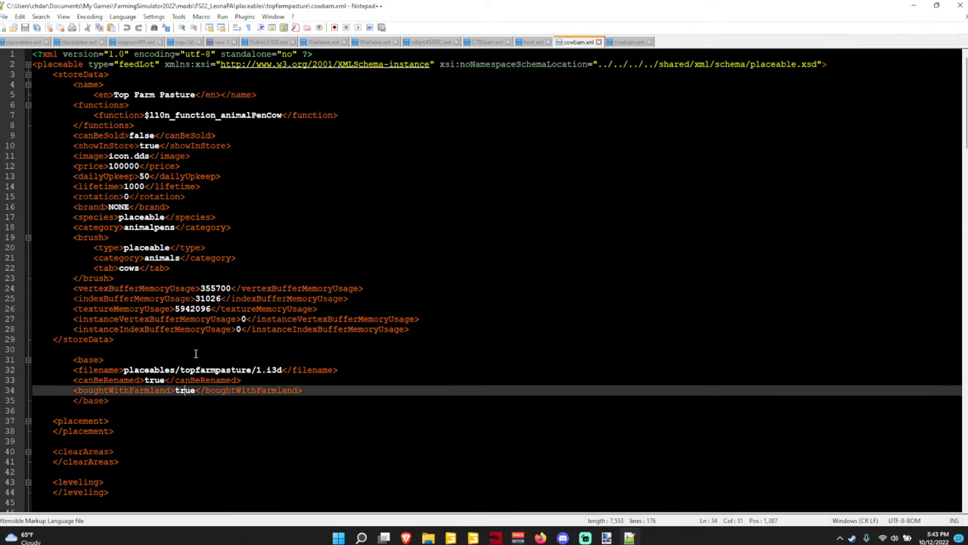
{"action": "left_click", "coordinate": [628, 42]}
{"action": "scroll", "coordinate": [435, 246], "scroll_direction": "down", "scroll_amount": 1}
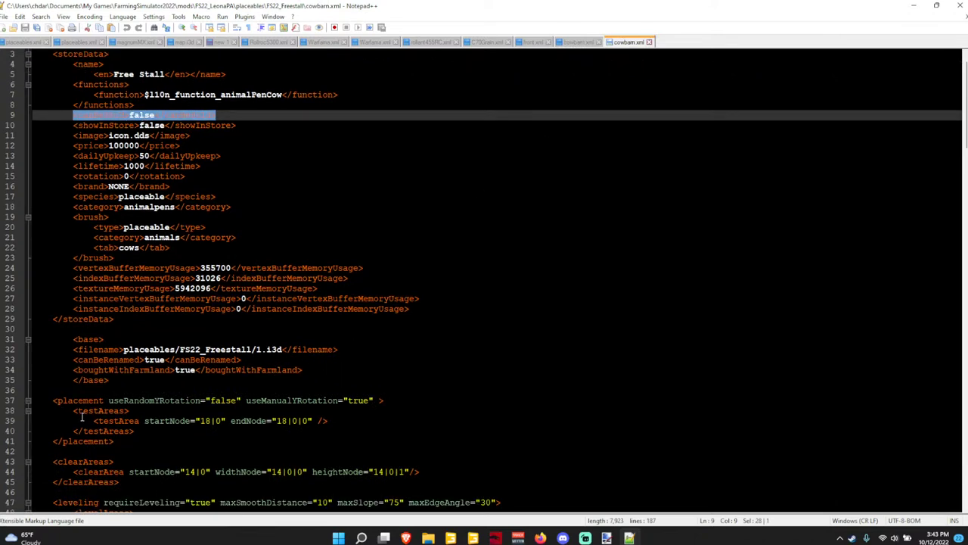
{"action": "left_click", "coordinate": [145, 362]}
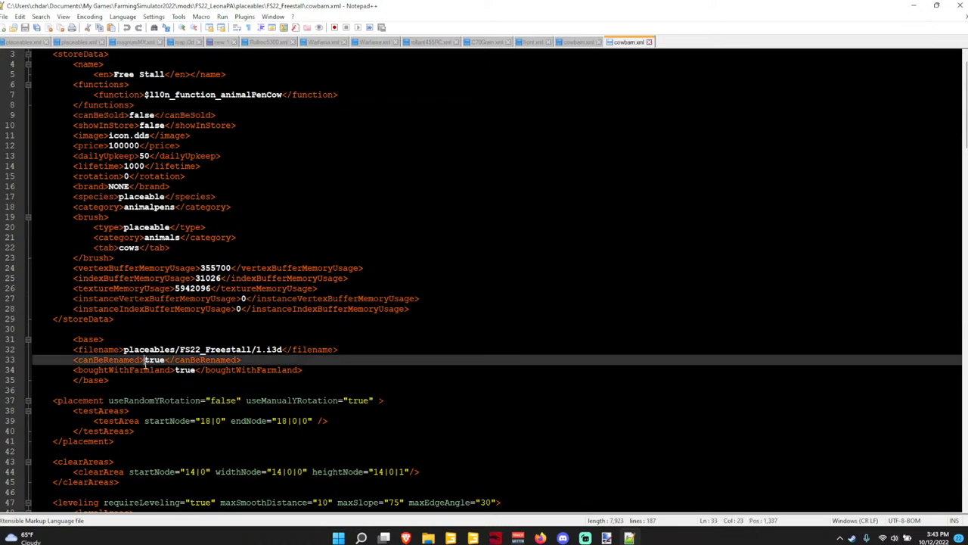
{"action": "left_click", "coordinate": [207, 371]}
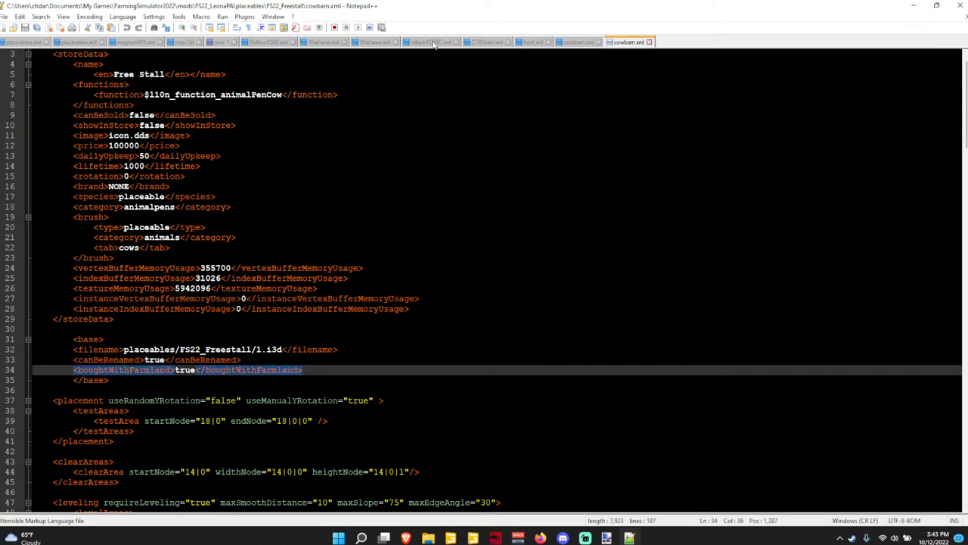
{"action": "left_click", "coordinate": [578, 43]}
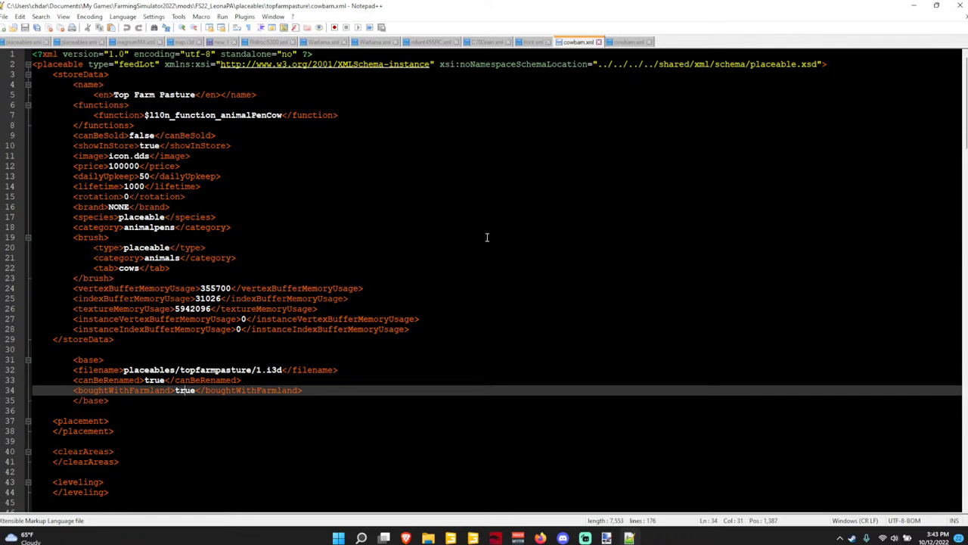
{"action": "left_click", "coordinate": [624, 43]}
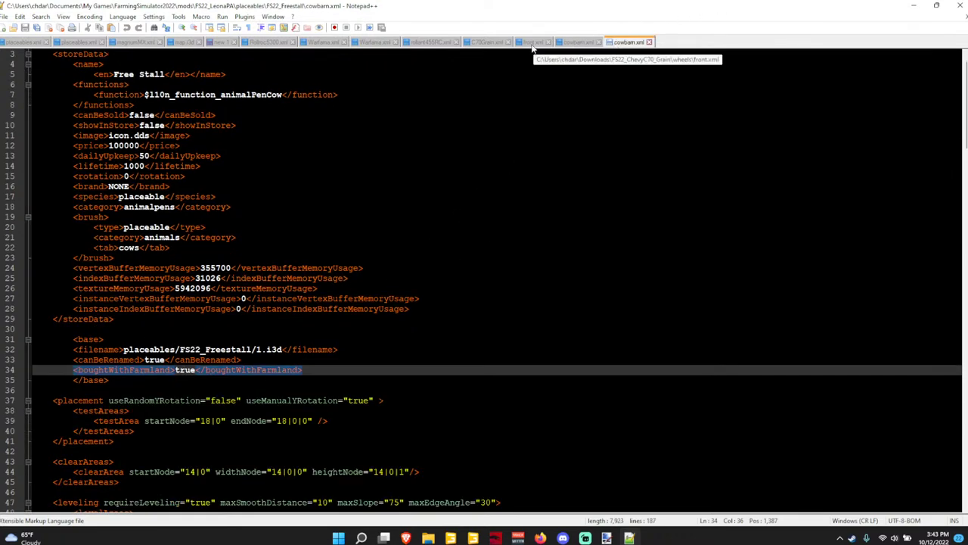
Recheck the Free Stall file's base settings and its species, showInStore and price entries.
{"action": "left_click", "coordinate": [533, 43]}
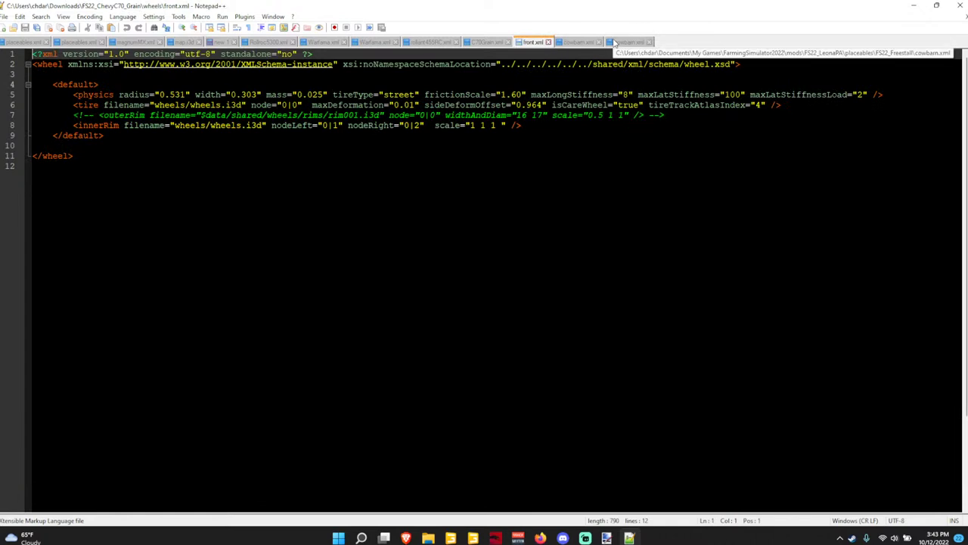
{"action": "left_click", "coordinate": [620, 42]}
{"action": "left_click", "coordinate": [149, 361]}
{"action": "left_click", "coordinate": [178, 369]}
{"action": "left_click", "coordinate": [129, 196]}
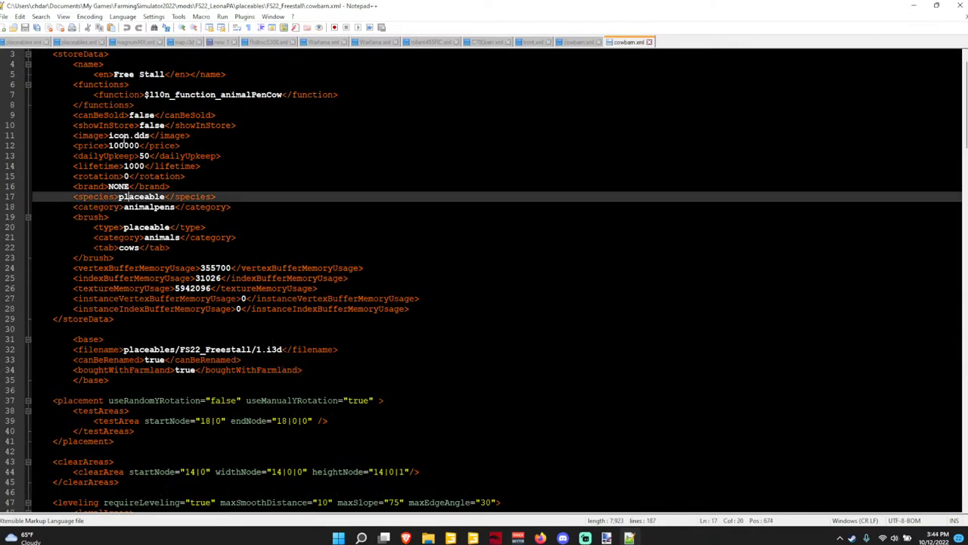
{"action": "left_click", "coordinate": [124, 127]}
{"action": "left_click", "coordinate": [153, 146]}
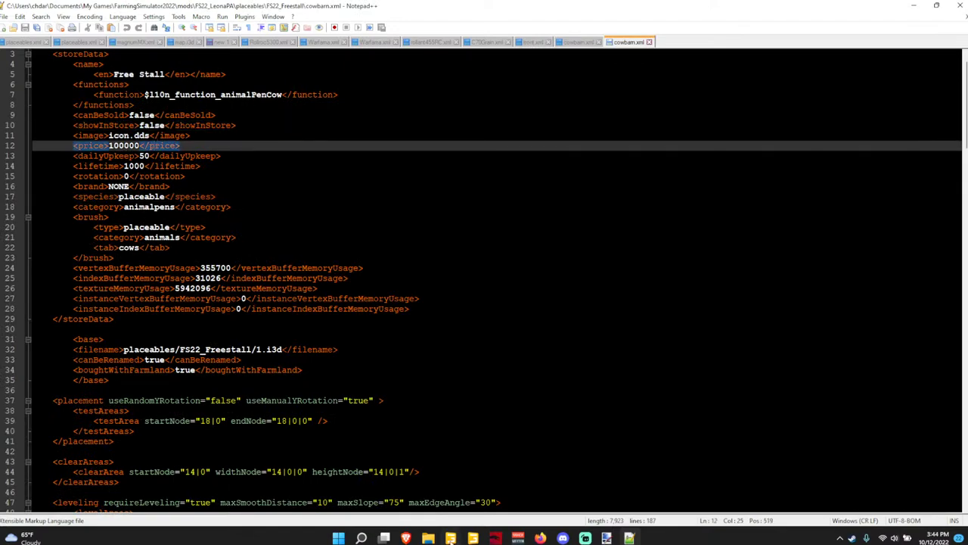
Open 1.i3d from the LeonaPA mainfarmpasture placeables folder in GIANTS Editor 9.0.3.
{"action": "left_click", "coordinate": [428, 538]}
{"action": "left_click", "coordinate": [407, 334]}
{"action": "key", "text": "alt+Left"}
{"action": "left_click", "coordinate": [545, 259]}
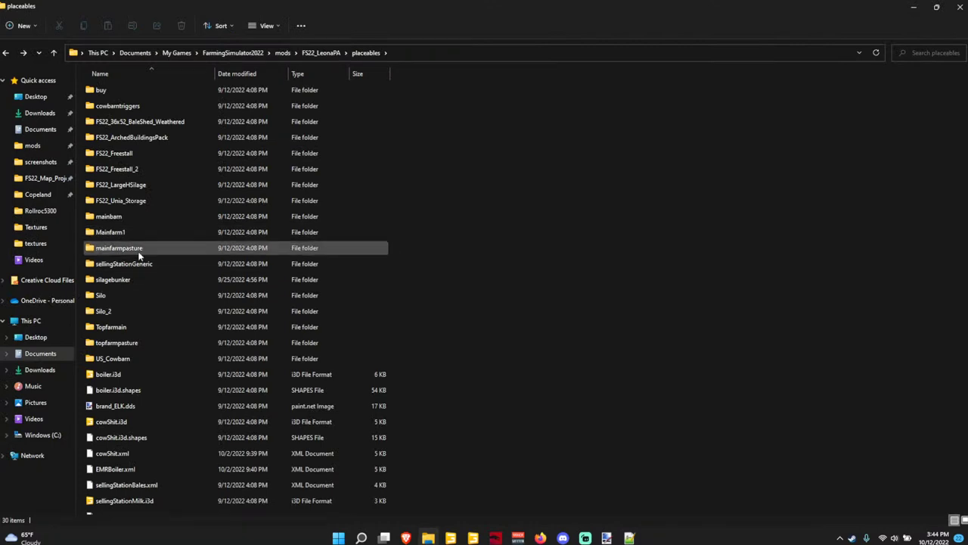
{"action": "double_click", "coordinate": [129, 250]}
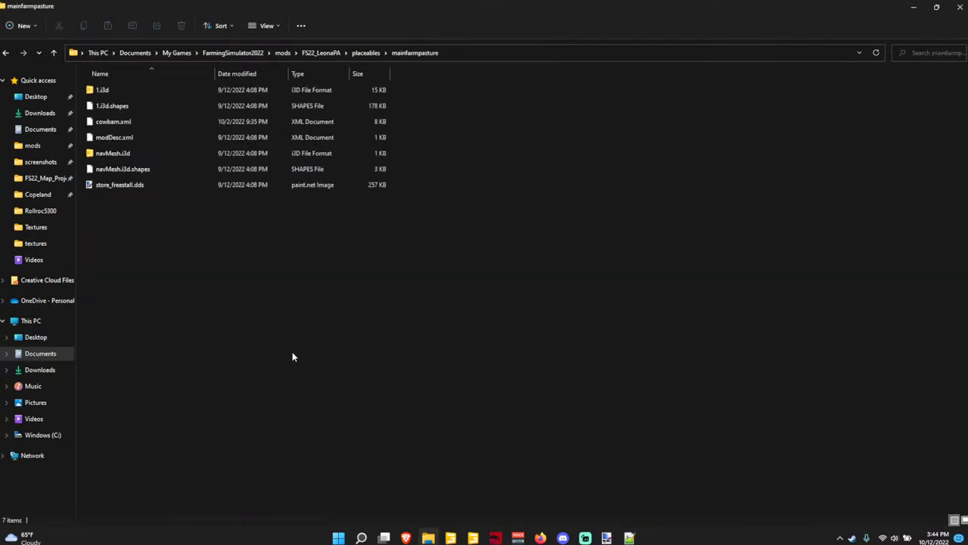
{"action": "double_click", "coordinate": [104, 91]}
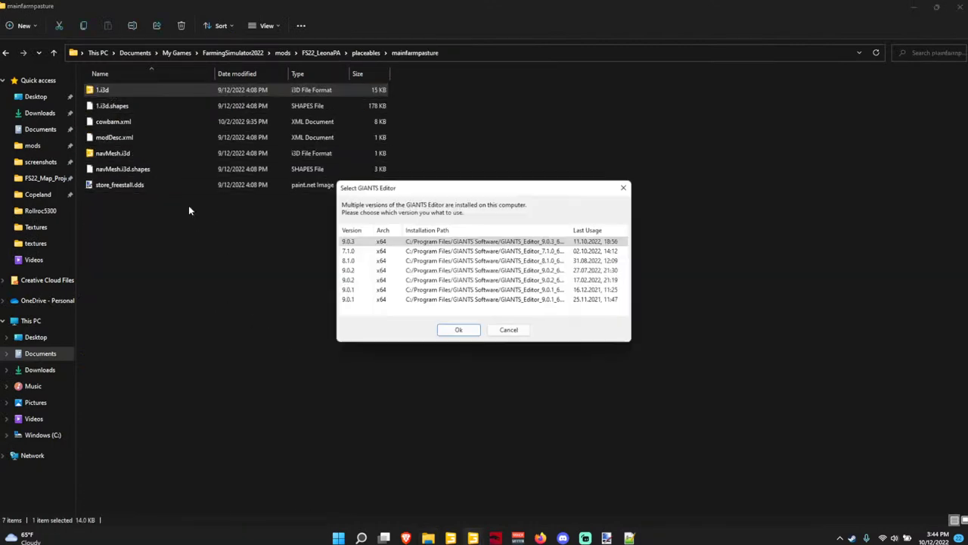
{"action": "left_click", "coordinate": [411, 301]}
{"action": "left_click", "coordinate": [458, 330]}
{"action": "left_click", "coordinate": [579, 329]}
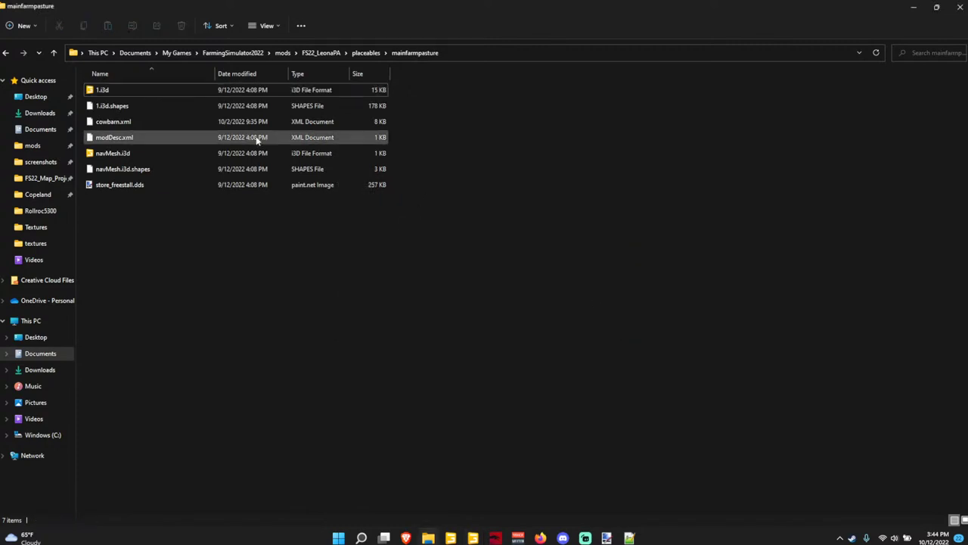
Open cowbarn.xml from the mainfarmpasture folder in Notepad++.
{"action": "double_click", "coordinate": [140, 125]}
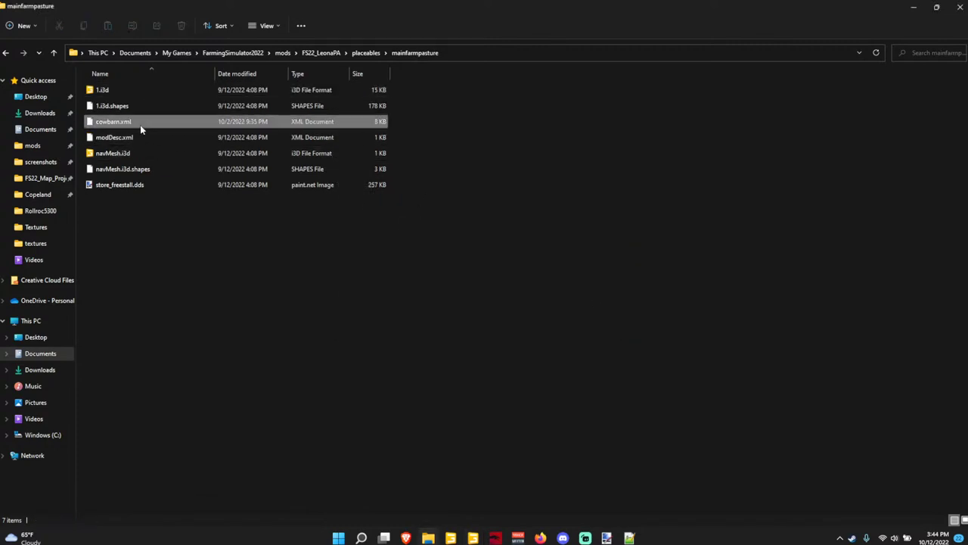
{"action": "right_click", "coordinate": [140, 124]}
{"action": "left_click", "coordinate": [219, 280]}
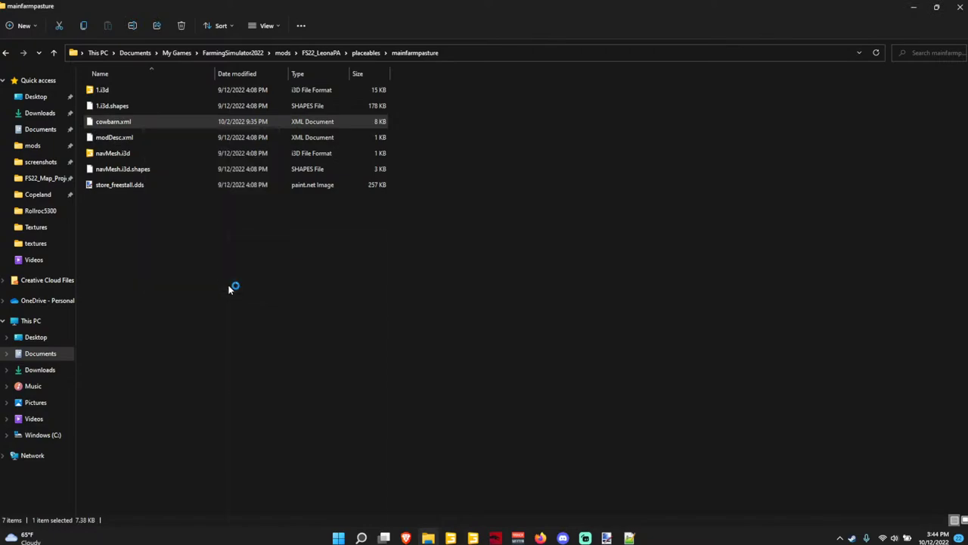
{"action": "left_click", "coordinate": [274, 283]}
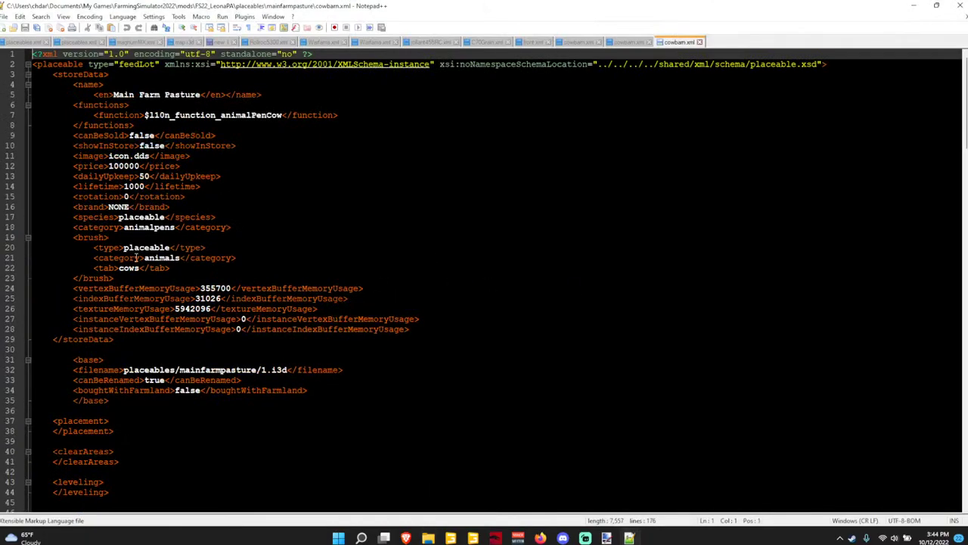
Check the Main Farm Pasture's boughtWithFarmland, canBeRenamed, canBeSold and showInStore entries.
{"action": "left_click", "coordinate": [182, 391]}
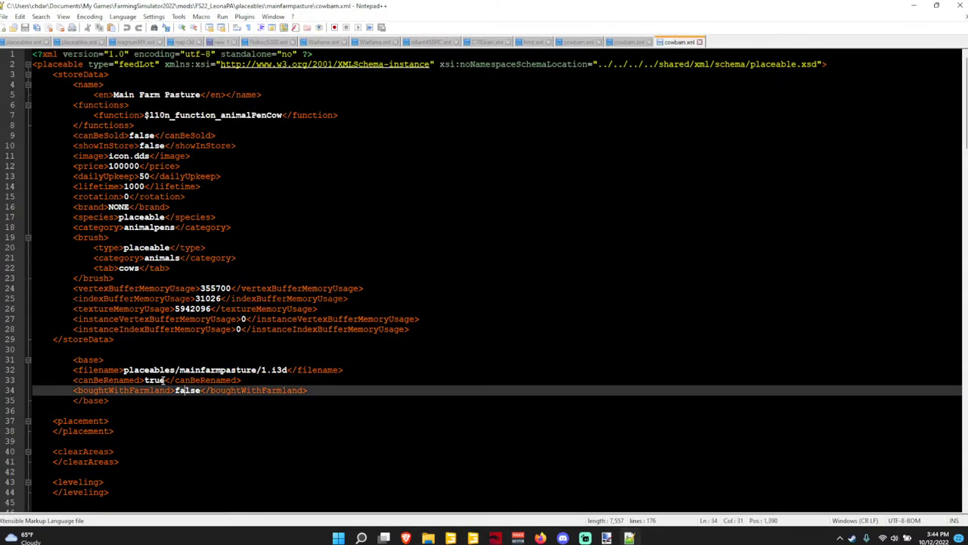
{"action": "left_click", "coordinate": [162, 380]}
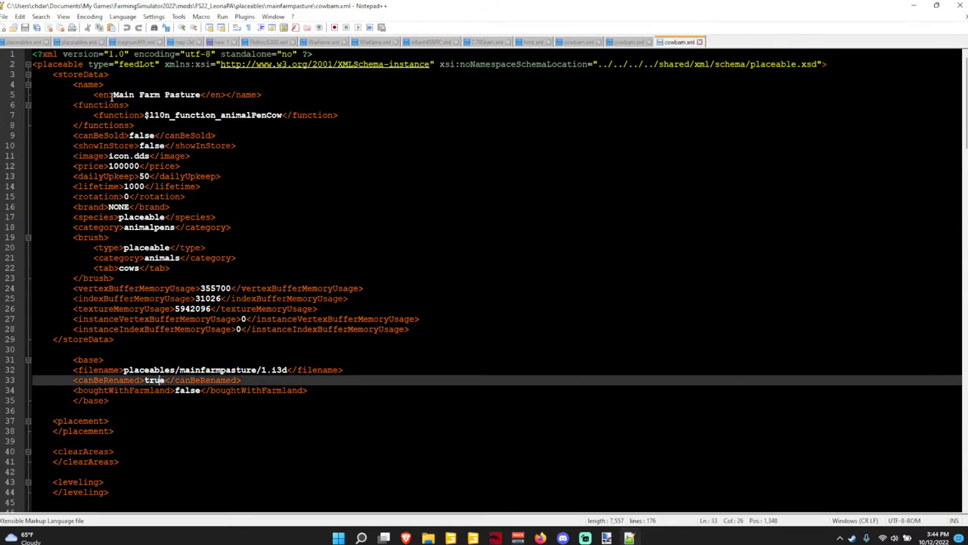
{"action": "left_click", "coordinate": [142, 135]}
{"action": "left_click", "coordinate": [154, 380]}
{"action": "left_click", "coordinate": [178, 390]}
{"action": "left_click", "coordinate": [125, 145]}
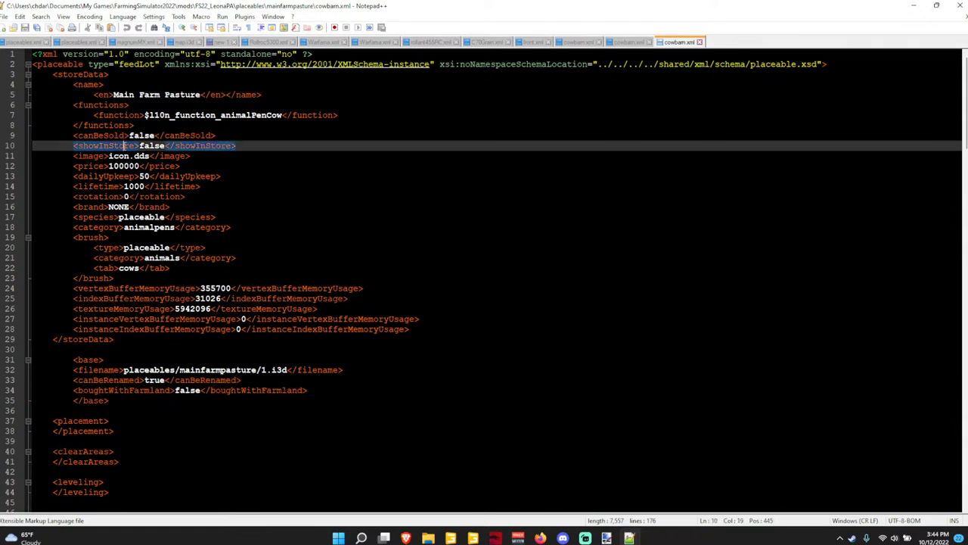
Switch to the mainfarmpasture scene in GIANTS Editor and select exactFillRootNodeFood in cowBarnMedium's food group.
{"action": "mouse_move", "coordinate": [472, 537]}
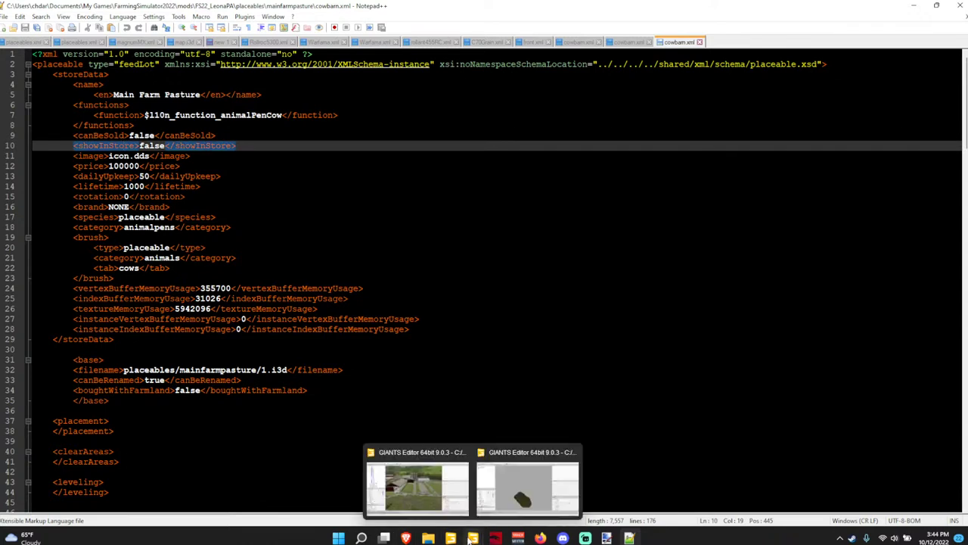
{"action": "left_click", "coordinate": [514, 498]}
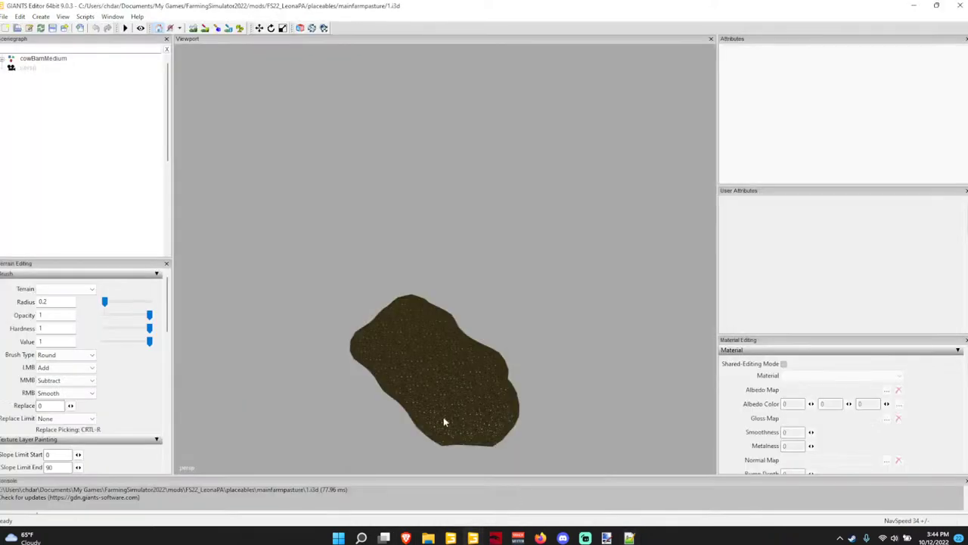
{"action": "left_click", "coordinate": [2, 59]}
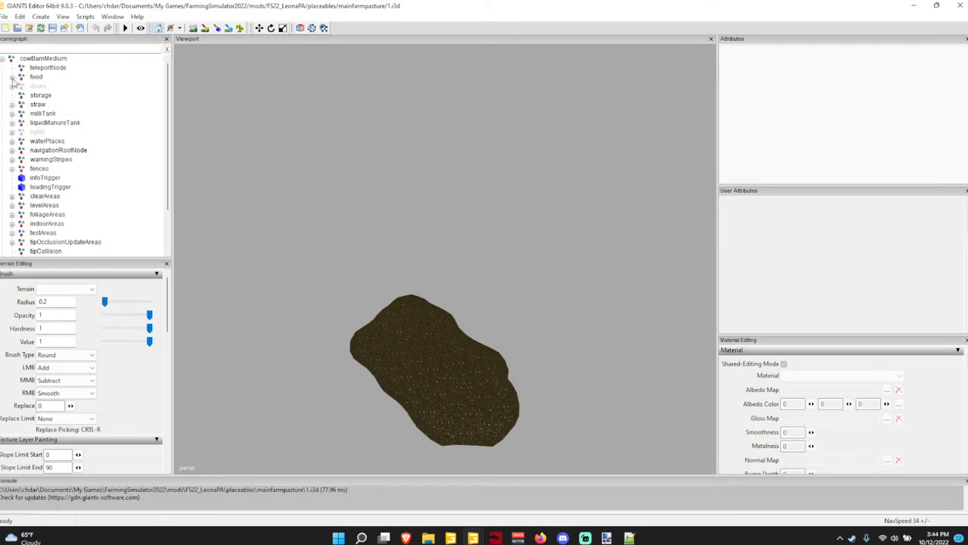
{"action": "left_click", "coordinate": [12, 77]}
{"action": "left_click", "coordinate": [50, 87]}
{"action": "left_click", "coordinate": [55, 96]}
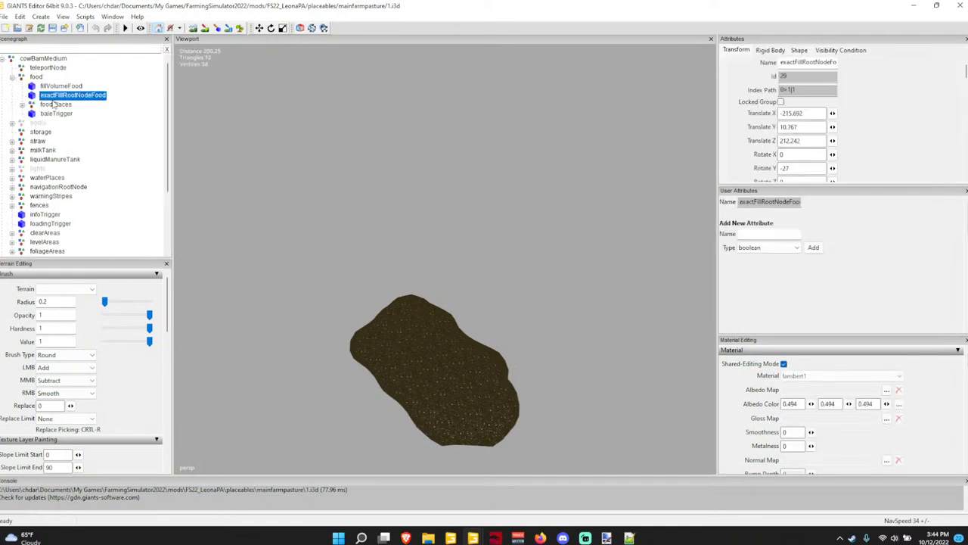
Examine how exactFillRootNodeFood is placed and oriented beside the narrow end of the pasture's navigation mesh.
{"action": "left_click_drag", "start_coordinate": [299, 165], "coordinate": [284, 190], "text": "alt"}
{"action": "right_click_drag", "start_coordinate": [282, 191], "coordinate": [215, 149]}
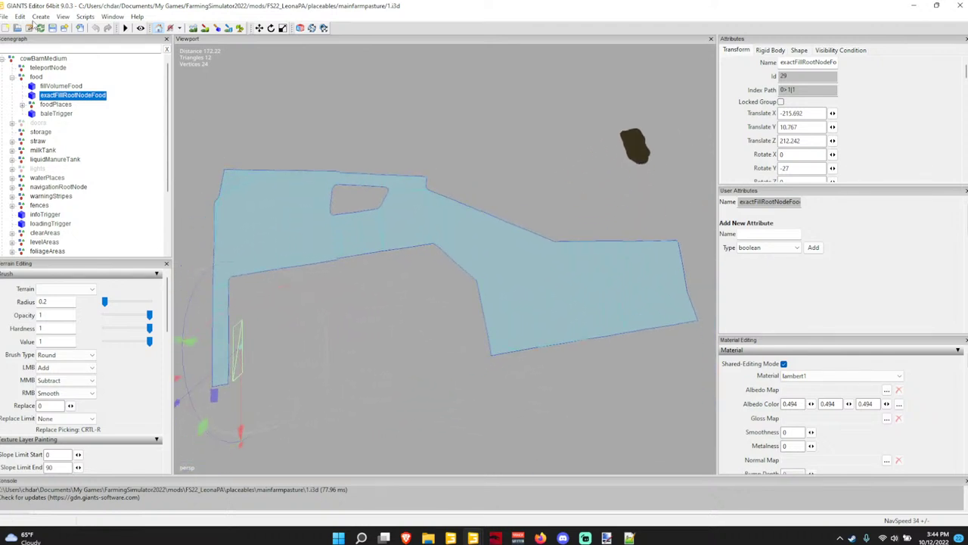
{"action": "left_click", "coordinate": [5, 15]}
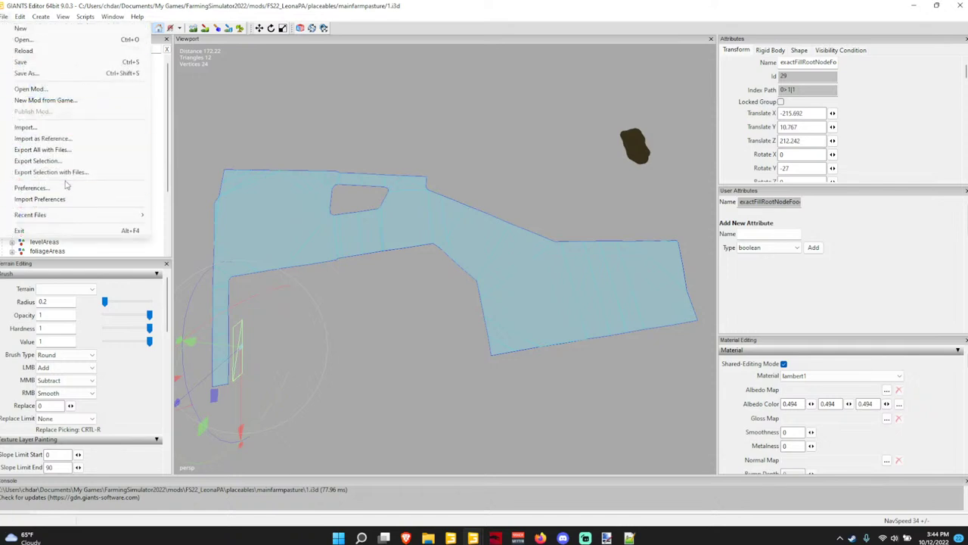
{"action": "left_click_drag", "start_coordinate": [311, 149], "coordinate": [193, 115], "text": "alt"}
{"action": "right_click_drag", "start_coordinate": [193, 119], "coordinate": [431, 126]}
{"action": "key", "text": "w"}
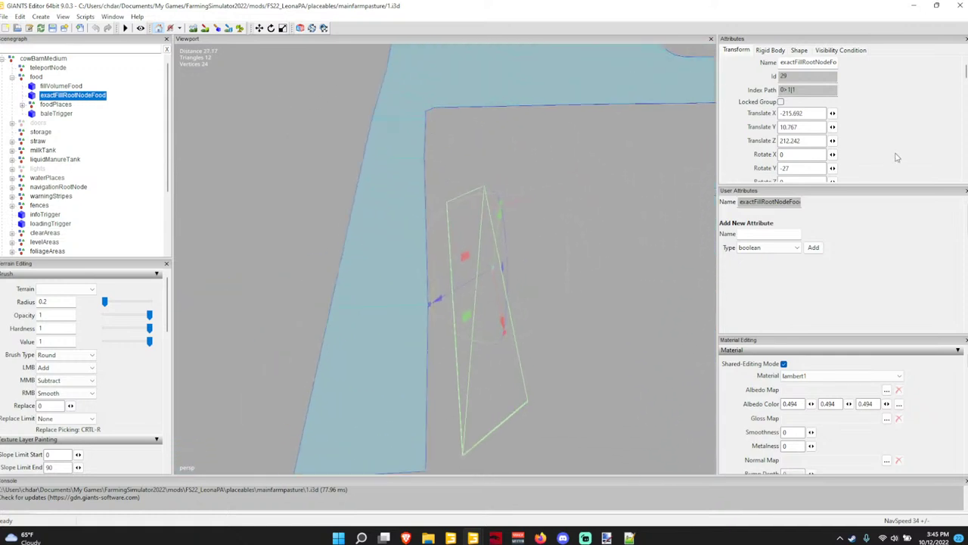
{"action": "scroll", "coordinate": [896, 158], "scroll_direction": "down", "scroll_amount": 2}
{"action": "right_click_drag", "start_coordinate": [539, 310], "coordinate": [527, 289]}
{"action": "scroll", "coordinate": [537, 262], "scroll_direction": "down", "scroll_amount": 3}
{"action": "right_click_drag", "start_coordinate": [492, 186], "coordinate": [394, 217]}
Try a Rotate Y of 153 on exactFillRootNodeFood and inspect its orientation against the navigation mesh.
{"action": "left_click_drag", "start_coordinate": [800, 127], "coordinate": [765, 132]}
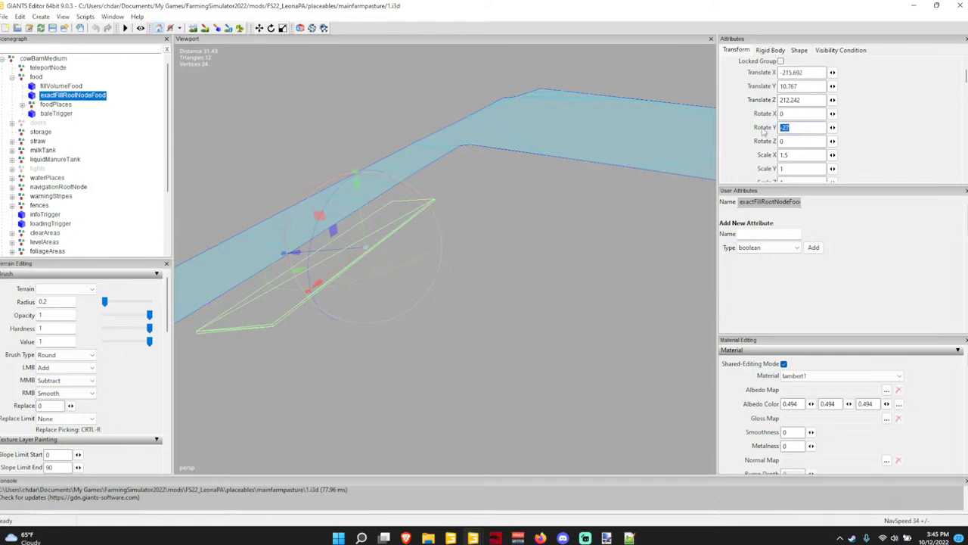
{"action": "left_click", "coordinate": [428, 537]}
{"action": "left_click_drag", "start_coordinate": [792, 129], "coordinate": [691, 122]}
{"action": "type", "text": "153"}
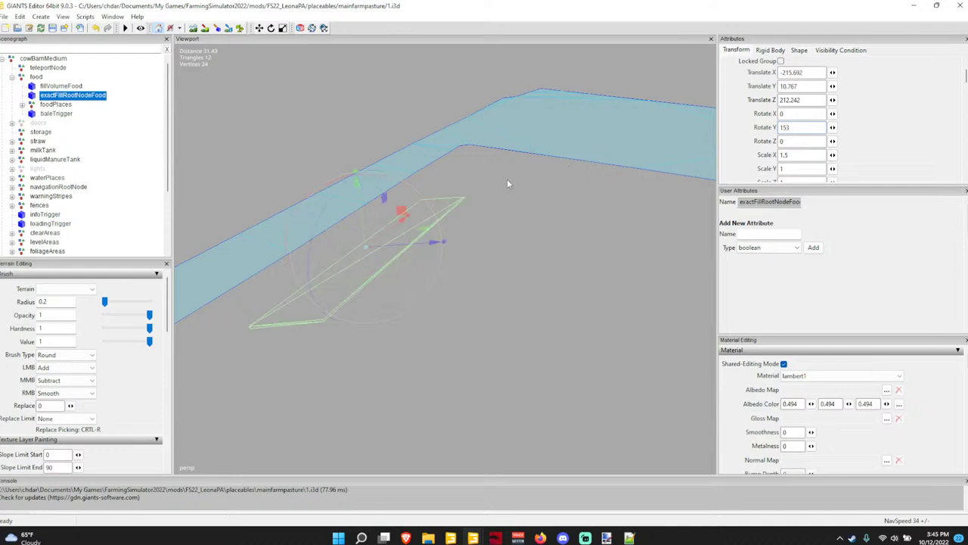
{"action": "scroll", "coordinate": [532, 178], "scroll_direction": "up", "scroll_amount": 5}
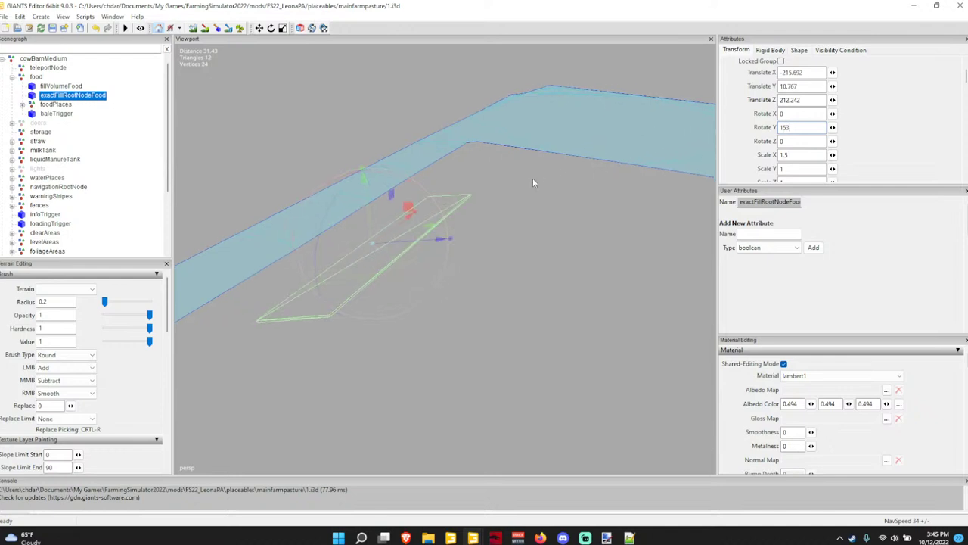
{"action": "scroll", "coordinate": [476, 192], "scroll_direction": "down", "scroll_amount": 5}
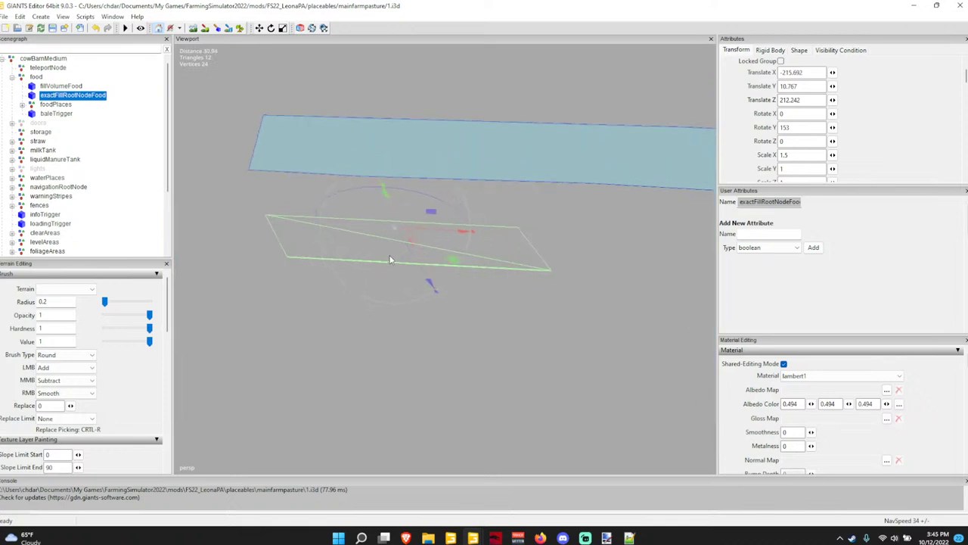
{"action": "scroll", "coordinate": [900, 111], "scroll_direction": "down", "scroll_amount": 1}
{"action": "scroll", "coordinate": [583, 183], "scroll_direction": "up", "scroll_amount": 5}
{"action": "left_click_drag", "start_coordinate": [643, 180], "coordinate": [578, 112], "text": "alt"}
{"action": "scroll", "coordinate": [578, 112], "scroll_direction": "down", "scroll_amount": 6}
{"action": "scroll", "coordinate": [580, 115], "scroll_direction": "up", "scroll_amount": 2}
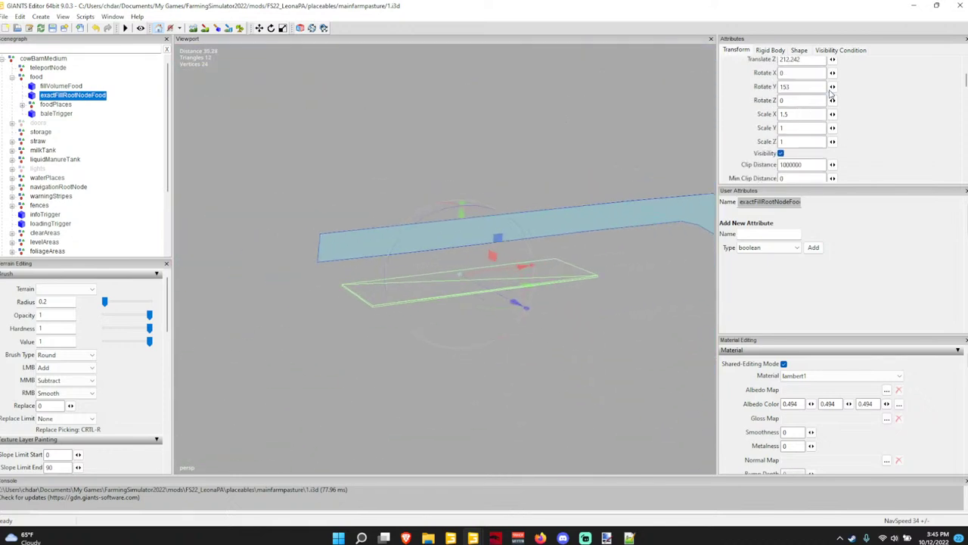
Set exactFillRootNodeFood's Rotate Y back to -27 and inspect it close up.
{"action": "type", "text": "-27"}
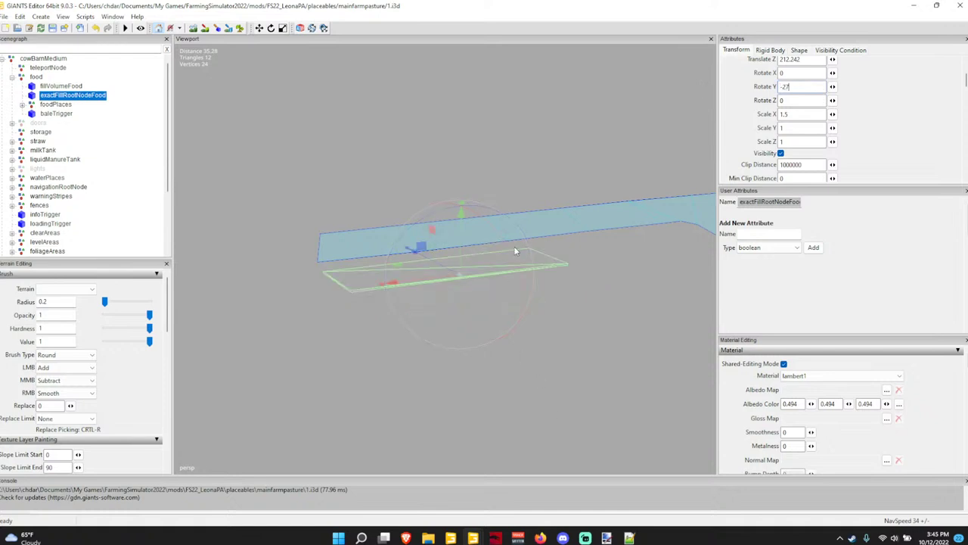
{"action": "middle_click_drag", "start_coordinate": [513, 258], "coordinate": [670, 294]}
{"action": "scroll", "coordinate": [670, 294], "scroll_direction": "up", "scroll_amount": 5}
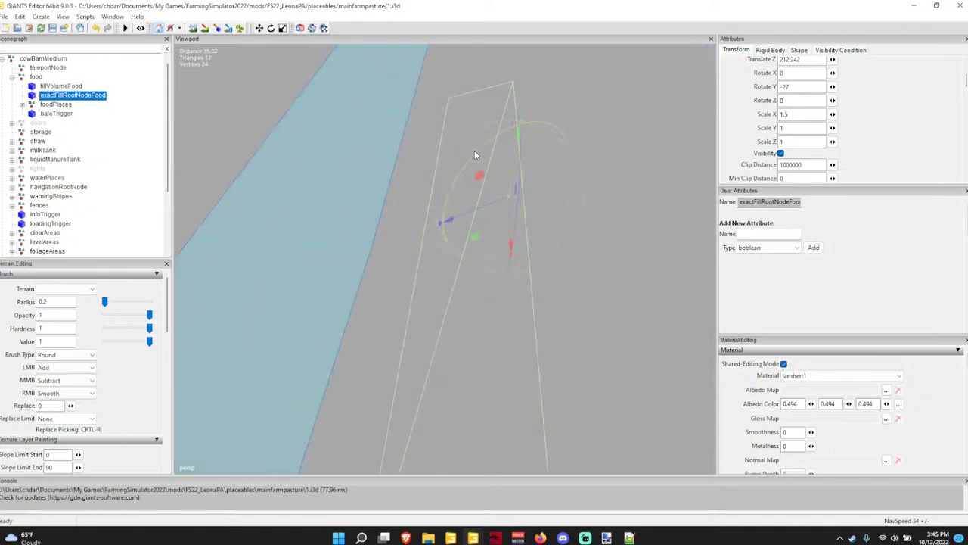
Flip exactFillRootNodeFood by setting its Rotate X to 180.
{"action": "left_click_drag", "start_coordinate": [474, 155], "coordinate": [560, 175]}
{"action": "scroll", "coordinate": [826, 78], "scroll_direction": "up", "scroll_amount": 2}
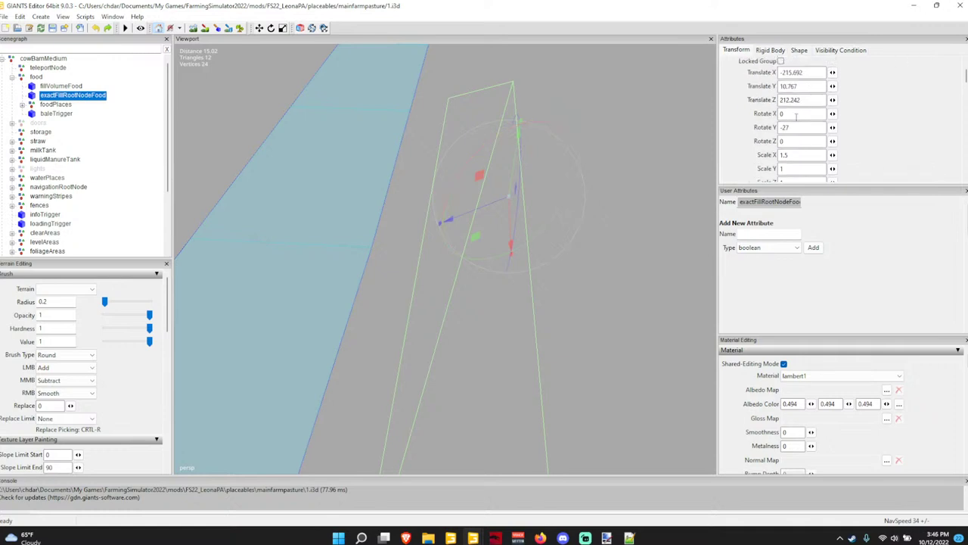
{"action": "type", "text": "90"}
{"action": "key", "text": "BackSpace"}
{"action": "key", "text": "BackSpace"}
{"action": "type", "text": "180"}
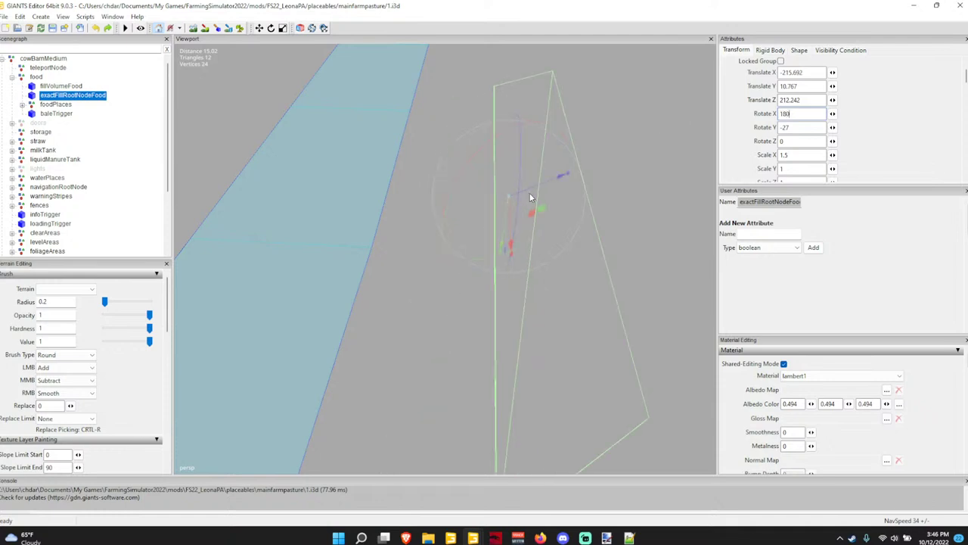
Move the flipped exactFillRootNodeFood to about Translate X -217.319 and Translate Z 215.435, comparing its placement through undo and redo.
{"action": "left_click_drag", "start_coordinate": [532, 191], "coordinate": [440, 217]}
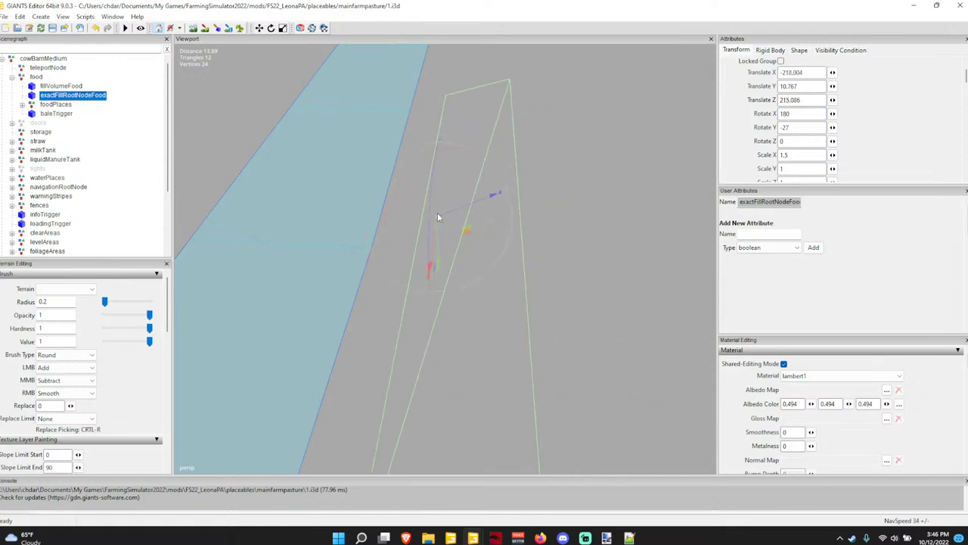
{"action": "key", "text": "ctrl+z"}
{"action": "key", "text": "ctrl+z"}
{"action": "key", "text": "ctrl+z"}
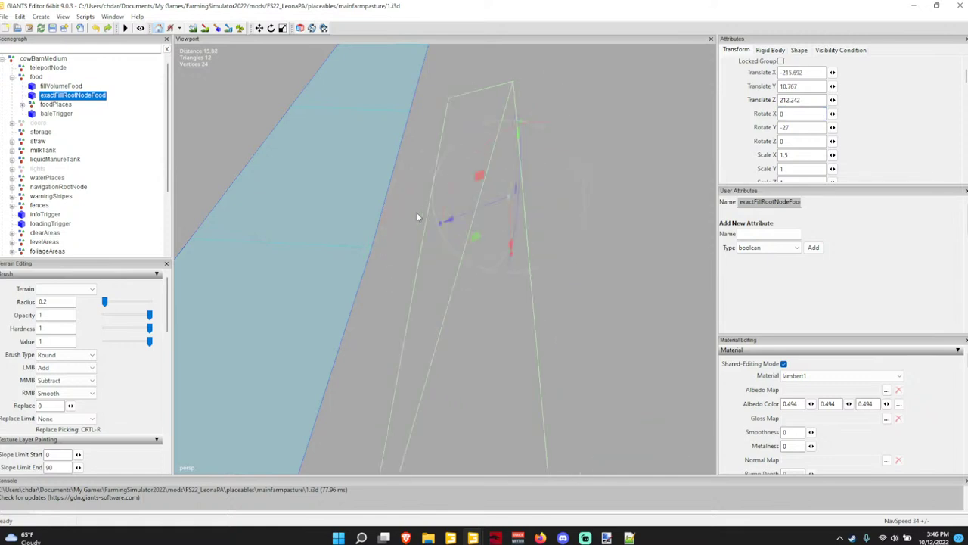
{"action": "left_click", "coordinate": [108, 28]}
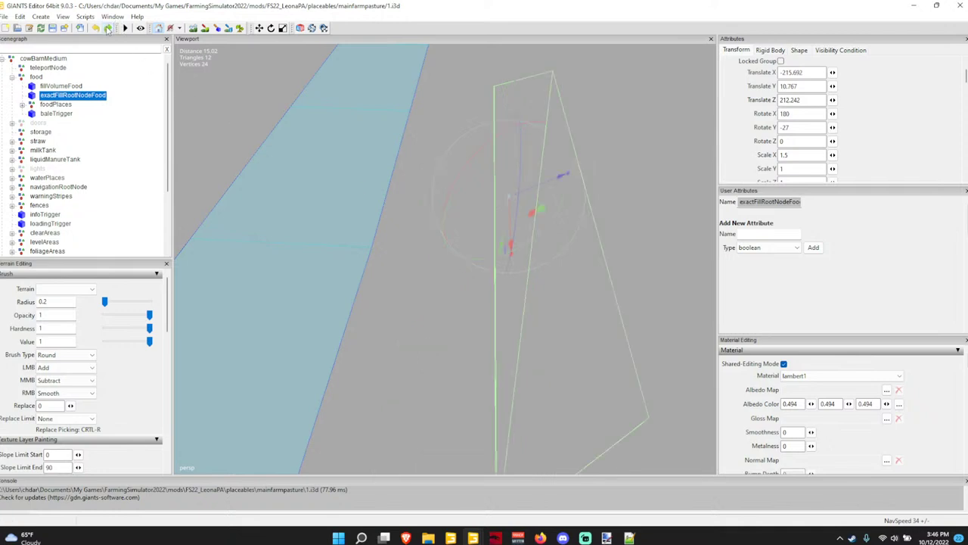
{"action": "left_click", "coordinate": [108, 28]}
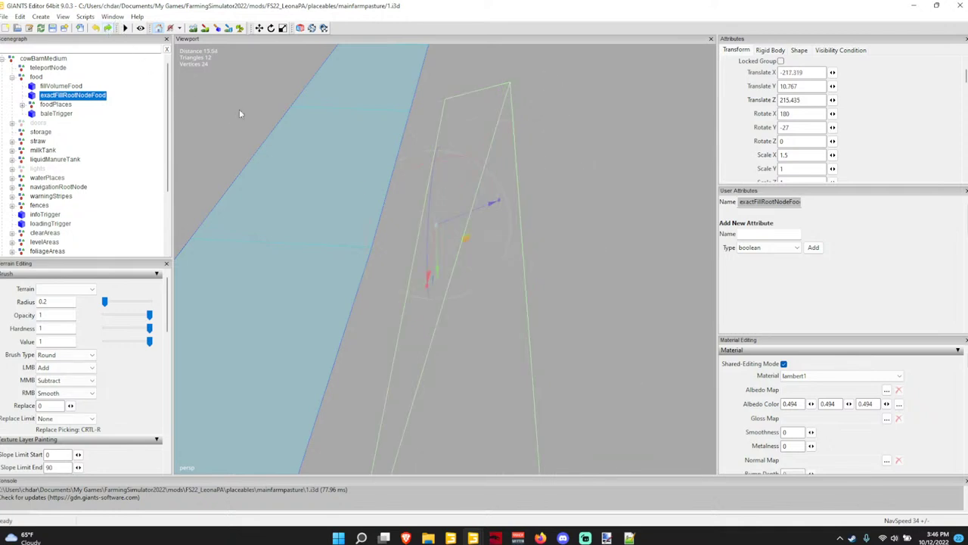
Finish placing exactFillRootNodeFood, deselect it and save the mainfarmpasture 1.i3d scene.
{"action": "left_click_drag", "start_coordinate": [451, 220], "coordinate": [473, 221]}
{"action": "left_click", "coordinate": [494, 184]}
{"action": "left_click_drag", "start_coordinate": [495, 184], "coordinate": [195, 116], "text": "alt"}
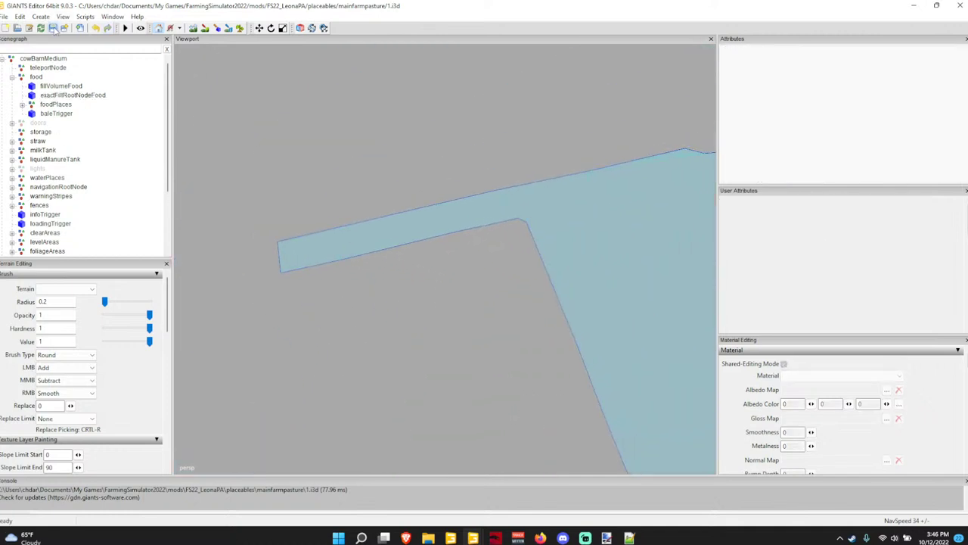
{"action": "key", "text": "ctrl+s"}
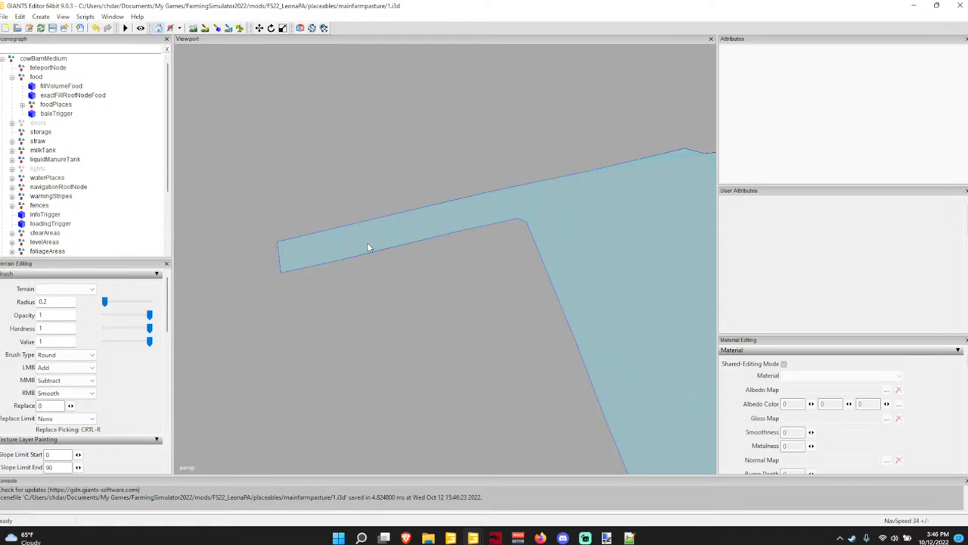
Look over the pasture's navigation mesh outline and switch back to the map.i3d scene.
{"action": "left_click_drag", "start_coordinate": [367, 242], "coordinate": [478, 206], "text": "alt"}
{"action": "scroll", "coordinate": [427, 221], "scroll_direction": "up", "scroll_amount": 7}
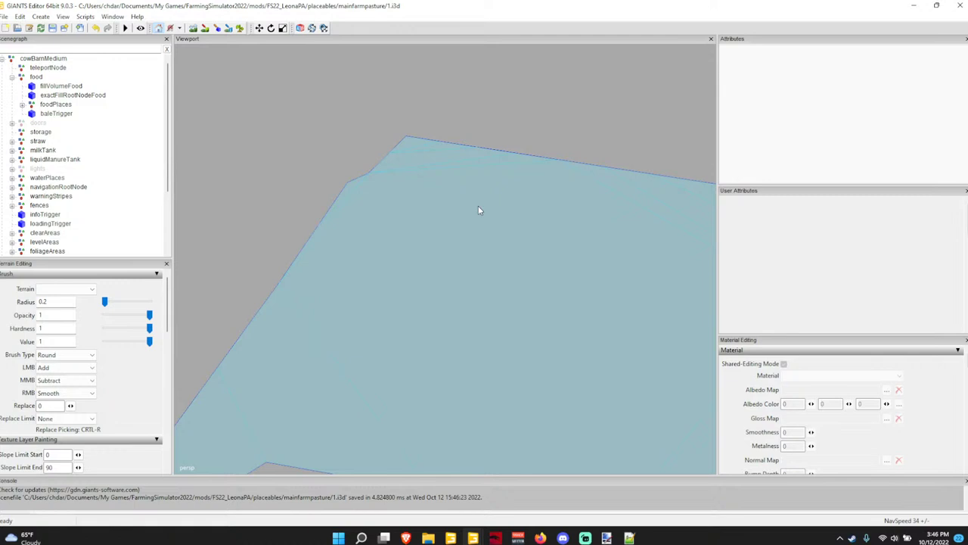
{"action": "left_click_drag", "start_coordinate": [587, 319], "coordinate": [546, 333], "text": "alt"}
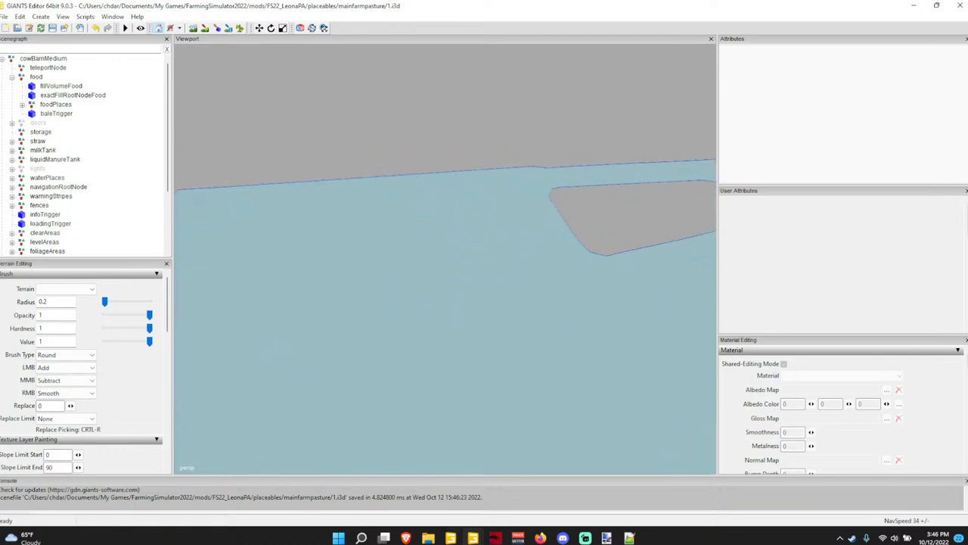
{"action": "mouse_move", "coordinate": [473, 537]}
{"action": "left_click", "coordinate": [420, 484]}
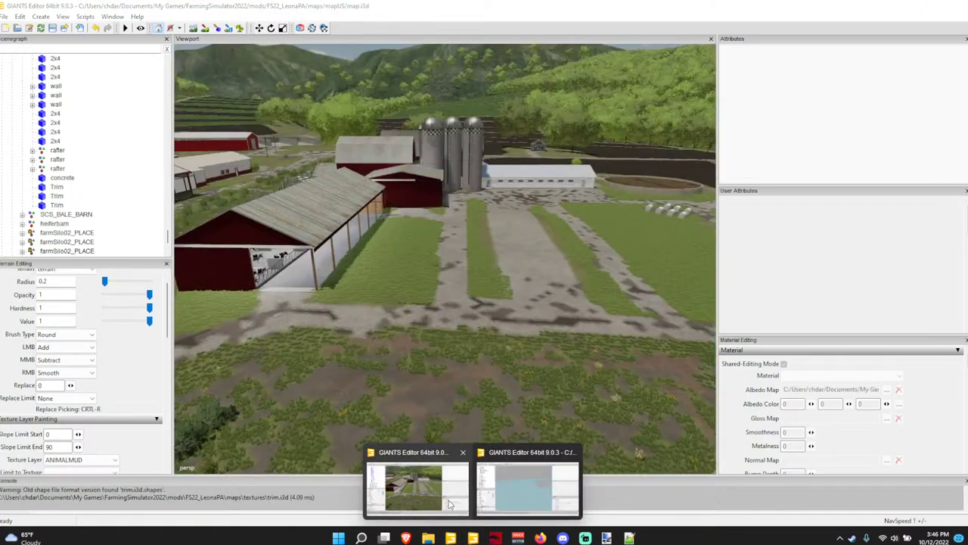
Delete the trees blocking the path through the main farm and forest, including the oak_stage03.
{"action": "left_click_drag", "start_coordinate": [527, 314], "coordinate": [317, 319], "text": "alt"}
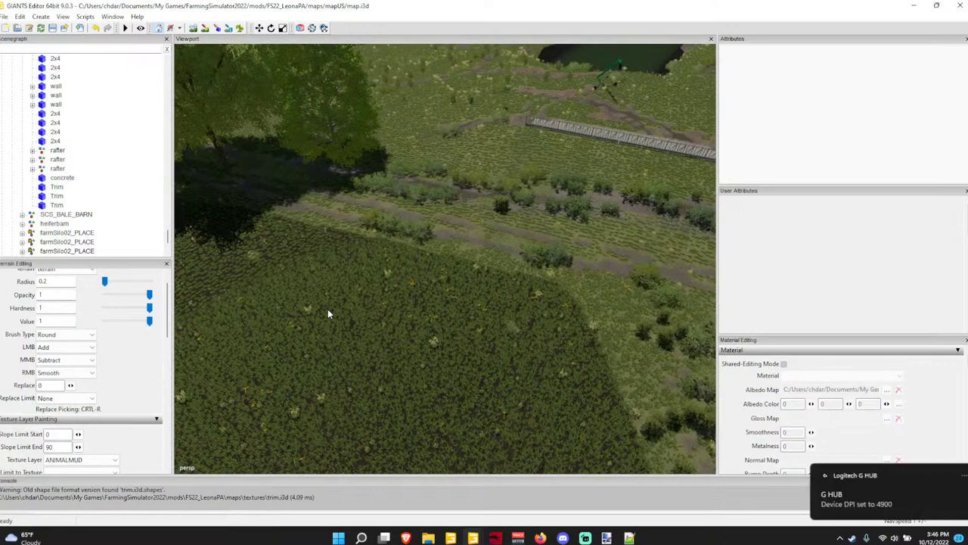
{"action": "right_click_drag", "start_coordinate": [512, 247], "coordinate": [301, 166]}
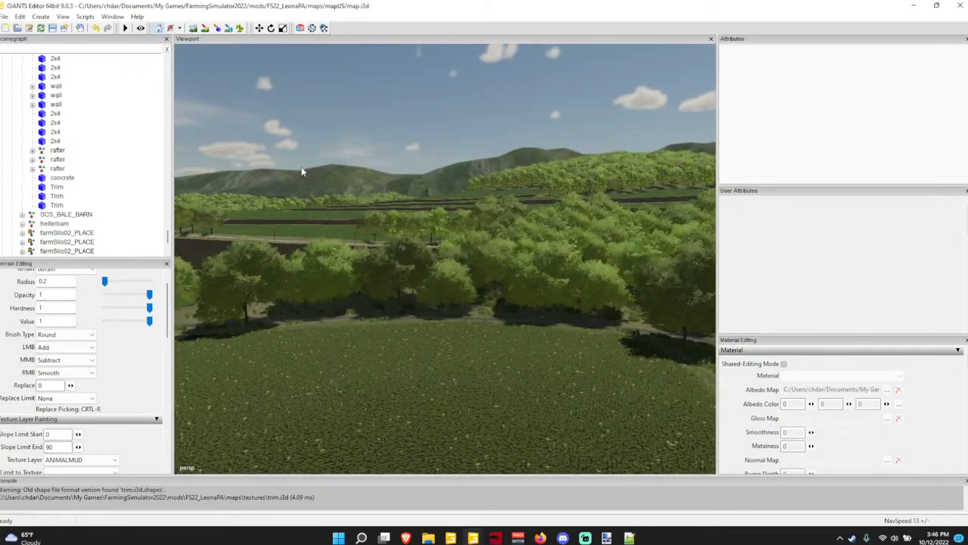
{"action": "right_click_drag", "start_coordinate": [295, 173], "coordinate": [539, 247]}
{"action": "left_click", "coordinate": [496, 205]}
{"action": "mouse_move", "coordinate": [496, 205]}
{"action": "right_mouse_down"}
{"action": "mouse_move", "coordinate": [517, 221]}
{"action": "mouse_move", "coordinate": [487, 216]}
{"action": "right_mouse_up"}
{"action": "key", "text": "Delete"}
{"action": "key", "text": "Delete"}
{"action": "left_click", "coordinate": [431, 171]}
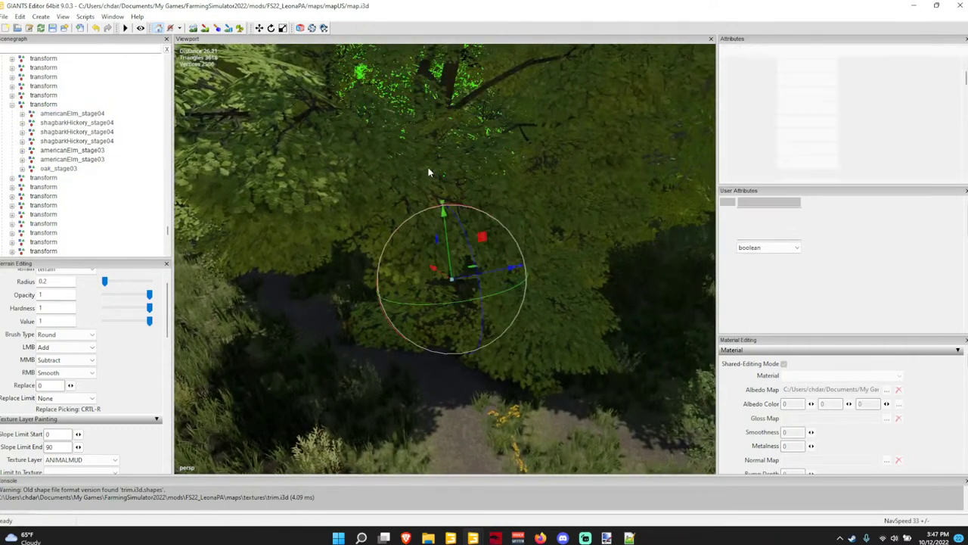
{"action": "key", "text": "Delete"}
{"action": "right_click_drag", "start_coordinate": [425, 162], "coordinate": [391, 192]}
{"action": "left_click", "coordinate": [299, 172]}
{"action": "key", "text": "Delete"}
Lower the shagbarkHickory_stage04 tree beside the path slightly along its vertical axis and deselect it.
{"action": "right_click_drag", "start_coordinate": [448, 239], "coordinate": [264, 185]}
{"action": "left_click_drag", "start_coordinate": [312, 176], "coordinate": [204, 162], "text": "alt"}
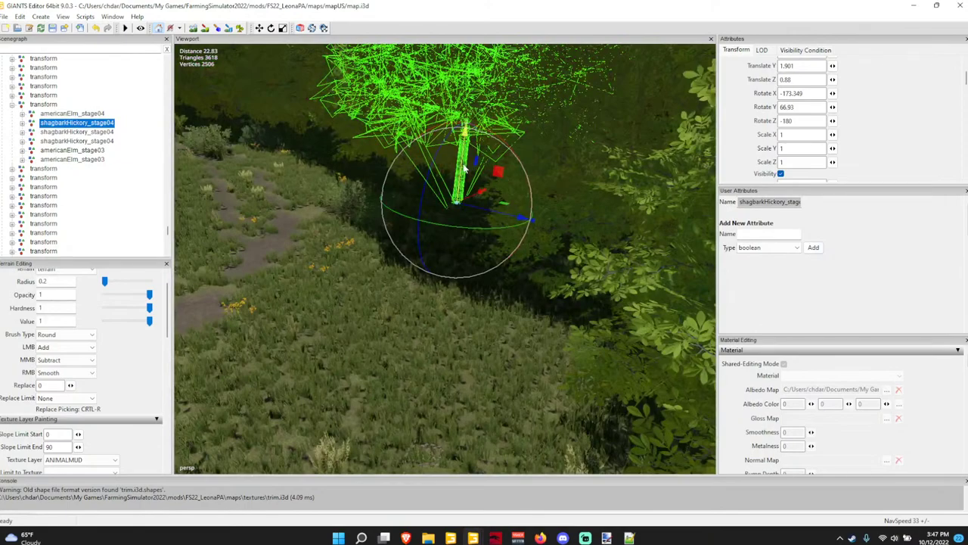
{"action": "left_click_drag", "start_coordinate": [465, 167], "coordinate": [463, 182]}
{"action": "left_click", "coordinate": [113, 187]}
{"action": "key", "text": "s"}
{"action": "right_click_drag", "start_coordinate": [400, 248], "coordinate": [544, 215]}
{"action": "key", "text": "d"}
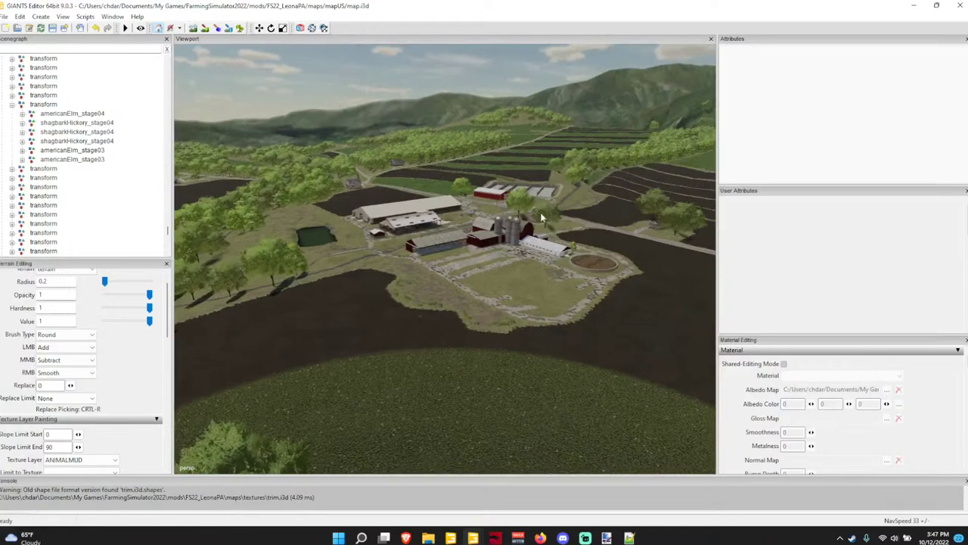
Switch to the Google Docs fix list and delete the line "Move trees on path leading through main farm and forest".
{"action": "mouse_move", "coordinate": [426, 540]}
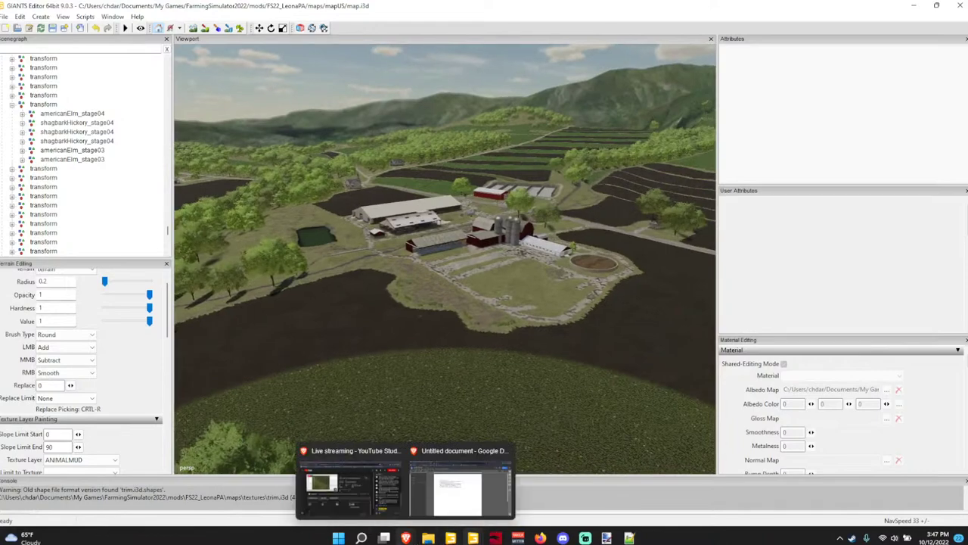
{"action": "left_click", "coordinate": [452, 482]}
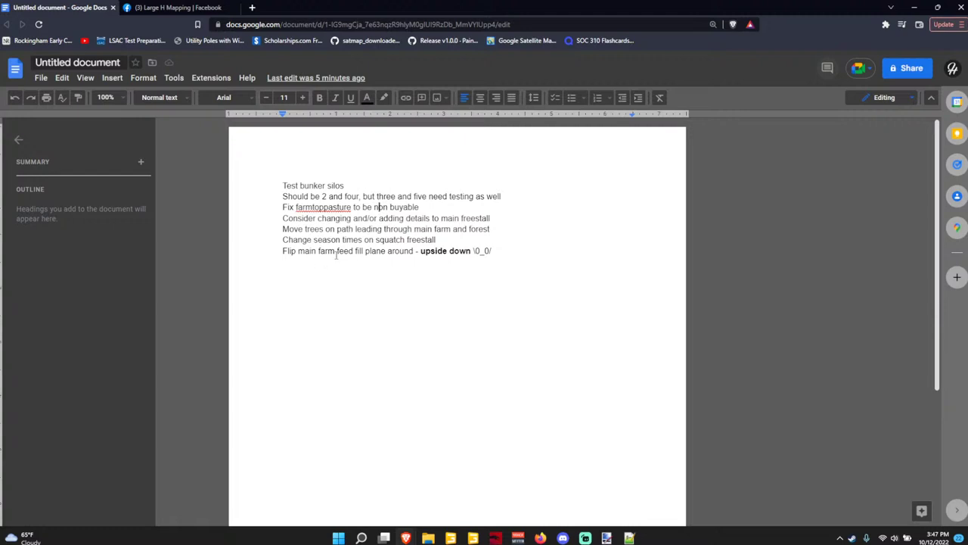
{"action": "left_click", "coordinate": [342, 254]}
{"action": "left_click", "coordinate": [363, 251]}
{"action": "left_click_drag", "start_coordinate": [290, 234], "coordinate": [375, 240]}
{"action": "triple_click", "coordinate": [401, 229]}
{"action": "key", "text": "BackSpace"}
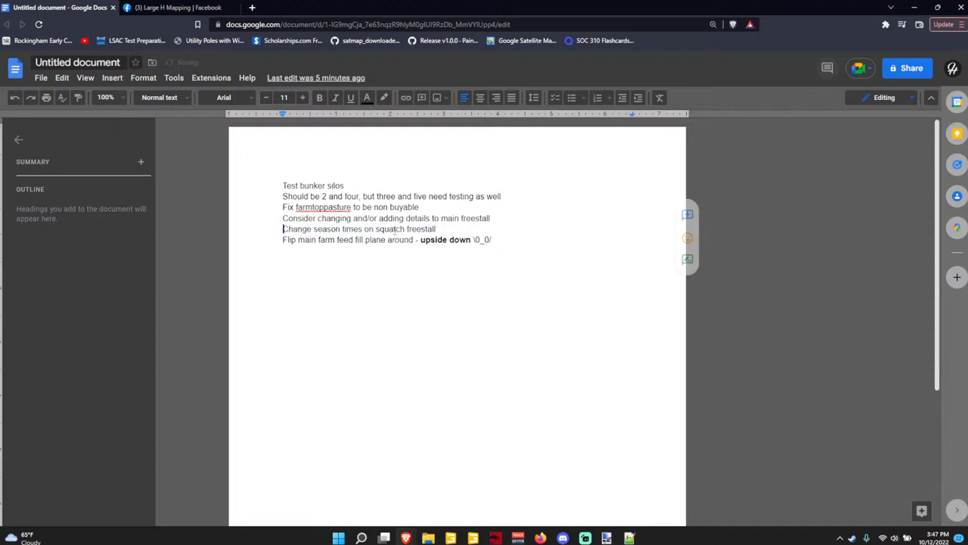
Return to the map.i3d scene in GIANTS Editor and examine the main freestall's interior and exterior for details to change or add.
{"action": "left_click_drag", "start_coordinate": [417, 218], "coordinate": [461, 220]}
{"action": "left_click", "coordinate": [472, 220]}
{"action": "mouse_move", "coordinate": [467, 532]}
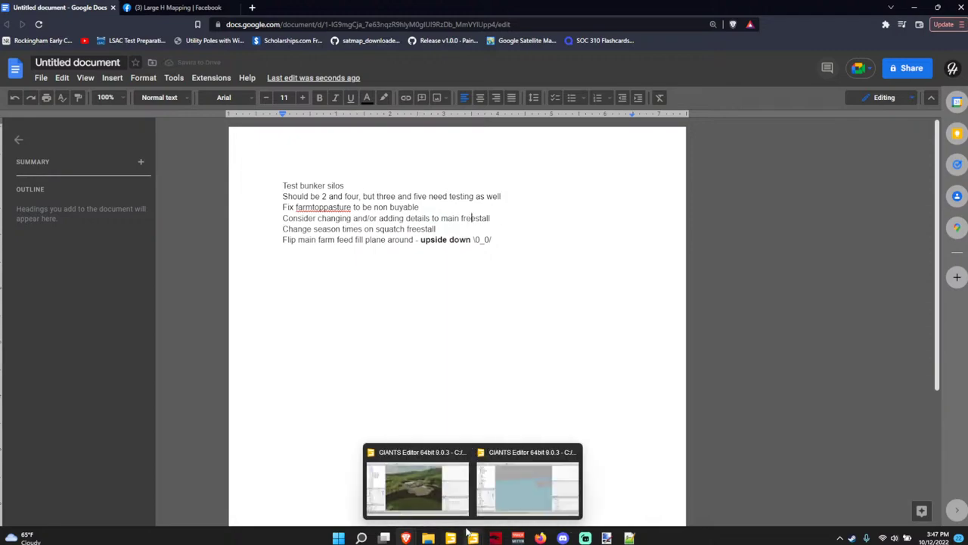
{"action": "left_click", "coordinate": [426, 469]}
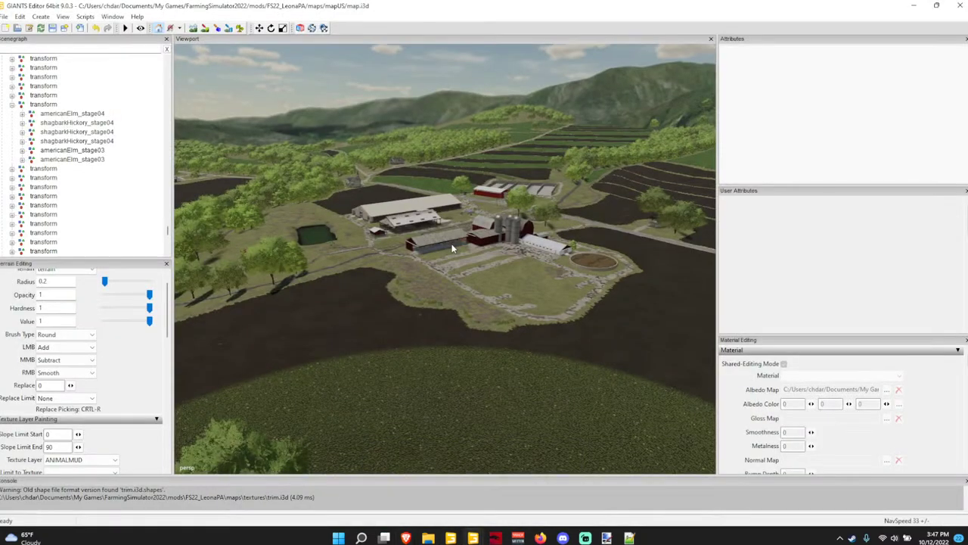
{"action": "scroll", "coordinate": [453, 243], "scroll_direction": "up", "scroll_amount": 4}
{"action": "mouse_move", "coordinate": [453, 242]}
{"action": "left_mouse_down", "text": "alt"}
{"action": "mouse_move", "coordinate": [420, 226]}
{"action": "mouse_move", "coordinate": [363, 277]}
{"action": "mouse_move", "coordinate": [476, 234]}
{"action": "mouse_move", "coordinate": [444, 237]}
{"action": "left_mouse_up", "text": "alt"}
{"action": "scroll", "coordinate": [421, 227], "scroll_direction": "up", "scroll_amount": 8}
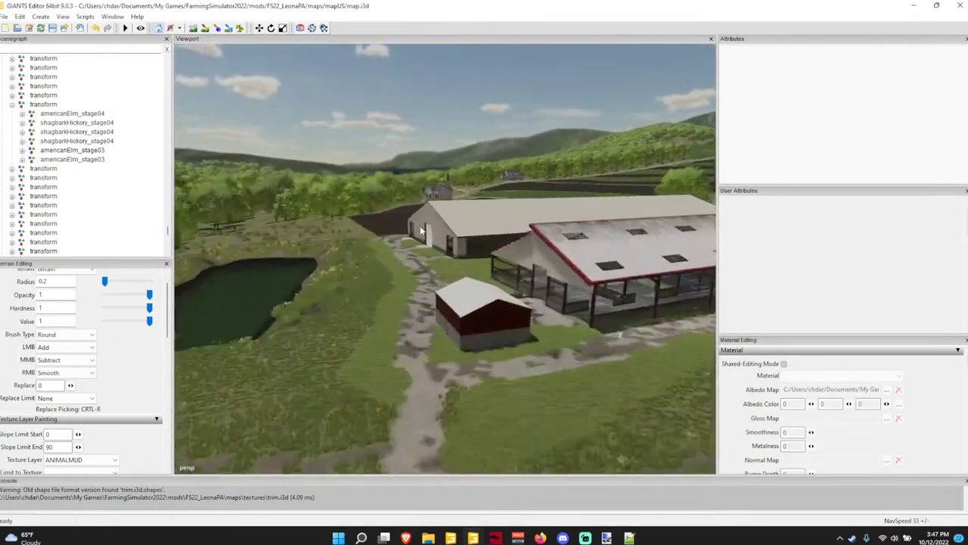
{"action": "scroll", "coordinate": [420, 227], "scroll_direction": "up", "scroll_amount": 4}
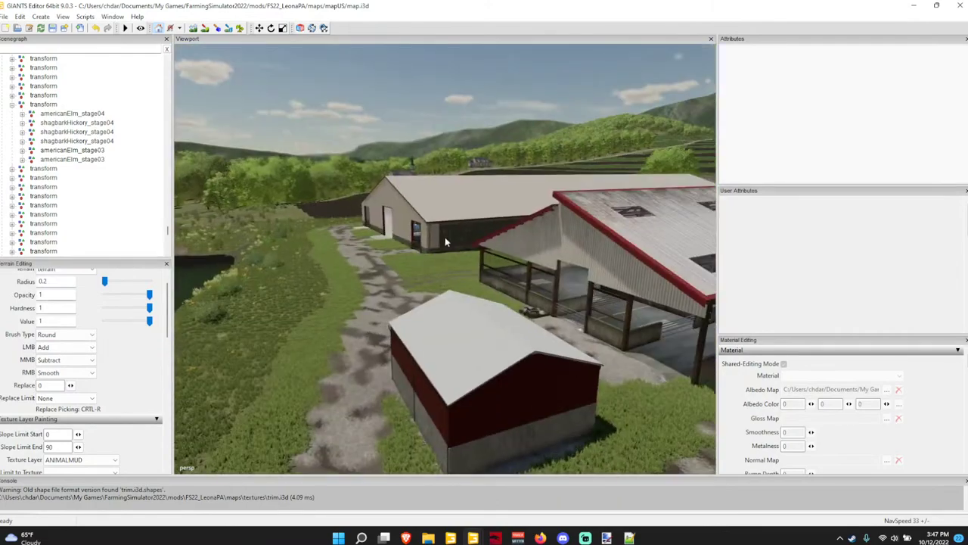
{"action": "scroll", "coordinate": [444, 242], "scroll_direction": "down", "scroll_amount": 10}
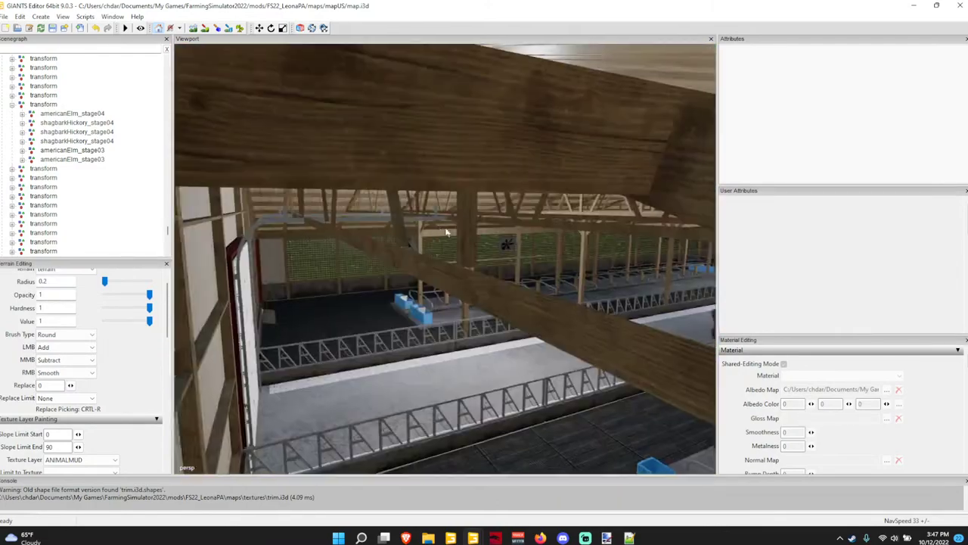
{"action": "scroll", "coordinate": [447, 230], "scroll_direction": "up", "scroll_amount": 4}
{"action": "left_click_drag", "start_coordinate": [446, 227], "coordinate": [666, 260], "text": "alt"}
{"action": "scroll", "coordinate": [547, 232], "scroll_direction": "up", "scroll_amount": 3}
{"action": "left_click_drag", "start_coordinate": [465, 274], "coordinate": [594, 237], "text": "alt"}
{"action": "left_click_drag", "start_coordinate": [456, 309], "coordinate": [389, 306], "text": "alt"}
{"action": "right_click_drag", "start_coordinate": [519, 295], "coordinate": [490, 134]}
{"action": "right_click_drag", "start_coordinate": [432, 165], "coordinate": [372, 182]}
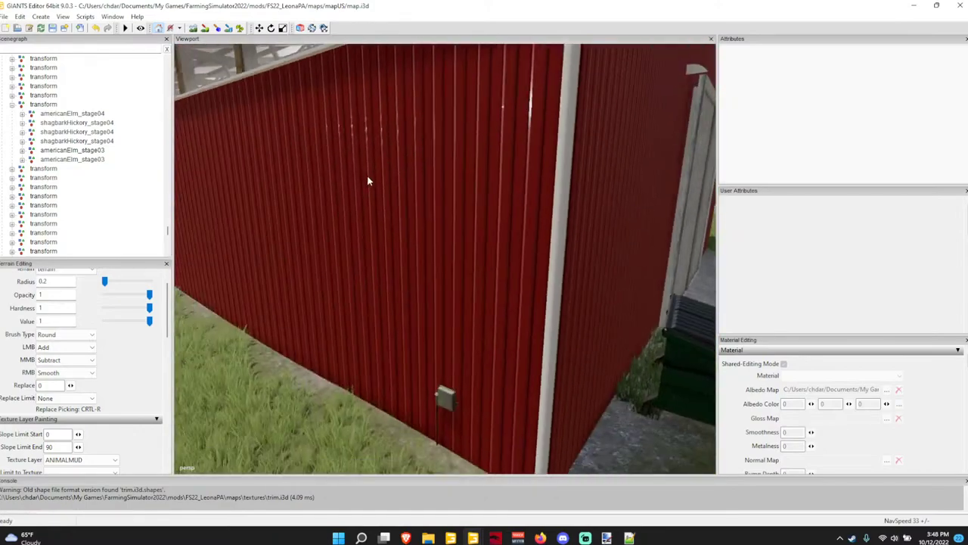
Select the building's red metal siding to check its material maps and deselect it.
{"action": "left_click", "coordinate": [493, 218]}
{"action": "left_click", "coordinate": [891, 460]}
{"action": "left_click", "coordinate": [424, 51]}
{"action": "right_click_drag", "start_coordinate": [639, 203], "coordinate": [179, 156]}
{"action": "left_click", "coordinate": [130, 134]}
Examine the bunker silos' walls and floors from above and up close.
{"action": "right_click_drag", "start_coordinate": [503, 157], "coordinate": [521, 211]}
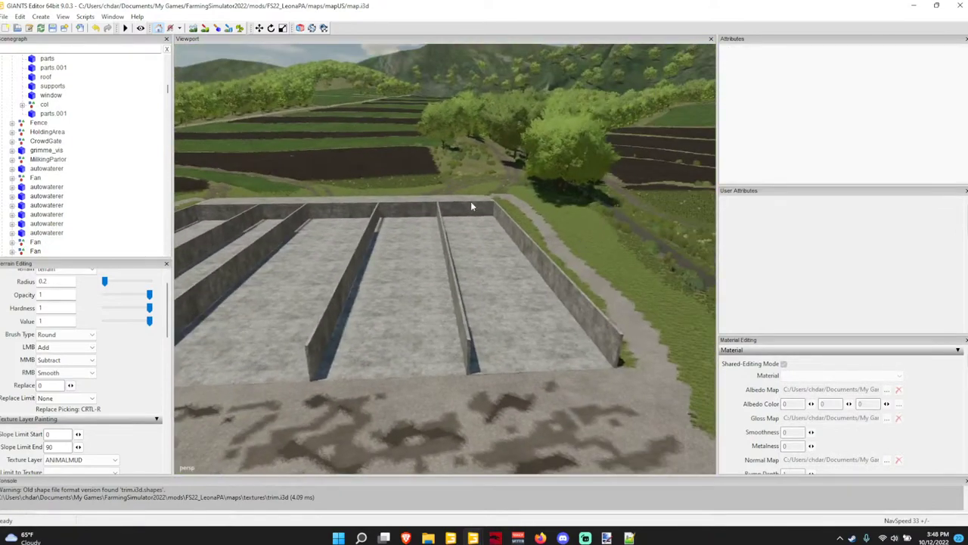
{"action": "right_click_drag", "start_coordinate": [416, 189], "coordinate": [429, 119]}
{"action": "right_click_drag", "start_coordinate": [422, 156], "coordinate": [403, 169]}
{"action": "right_click_drag", "start_coordinate": [495, 262], "coordinate": [561, 248]}
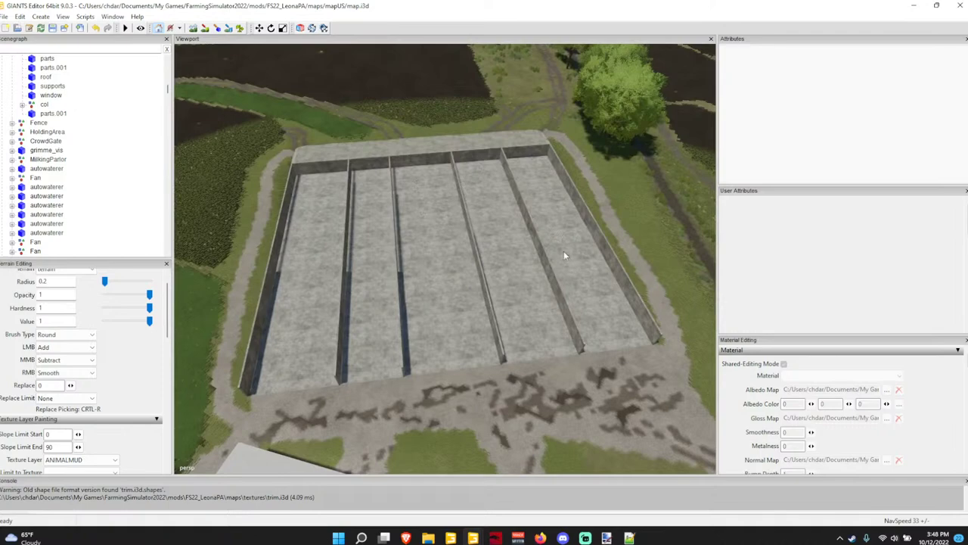
{"action": "scroll", "coordinate": [551, 258], "scroll_direction": "up", "scroll_amount": 10}
{"action": "scroll", "coordinate": [513, 270], "scroll_direction": "up", "scroll_amount": 6}
{"action": "left_click_drag", "start_coordinate": [514, 269], "coordinate": [551, 244], "text": "alt"}
{"action": "scroll", "coordinate": [551, 244], "scroll_direction": "down", "scroll_amount": 5}
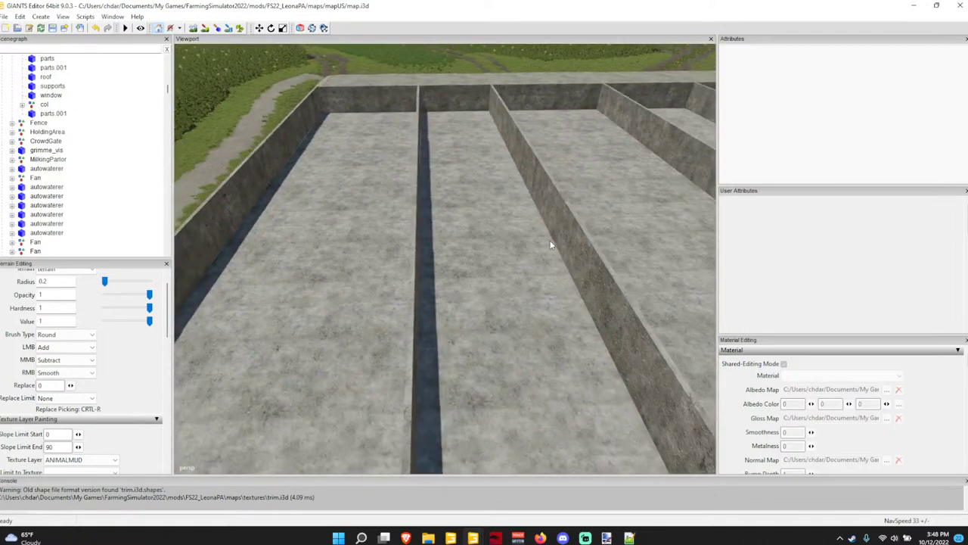
Minimize the map scene and switch to the mainfarmpasture folder in File Explorer.
{"action": "left_click", "coordinate": [915, 9]}
{"action": "mouse_move", "coordinate": [629, 538]}
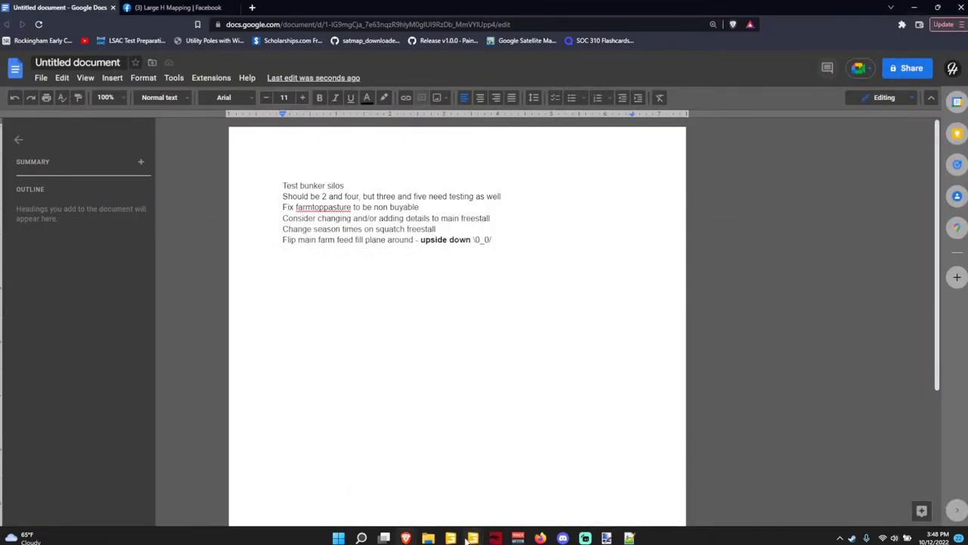
{"action": "left_click", "coordinate": [428, 538]}
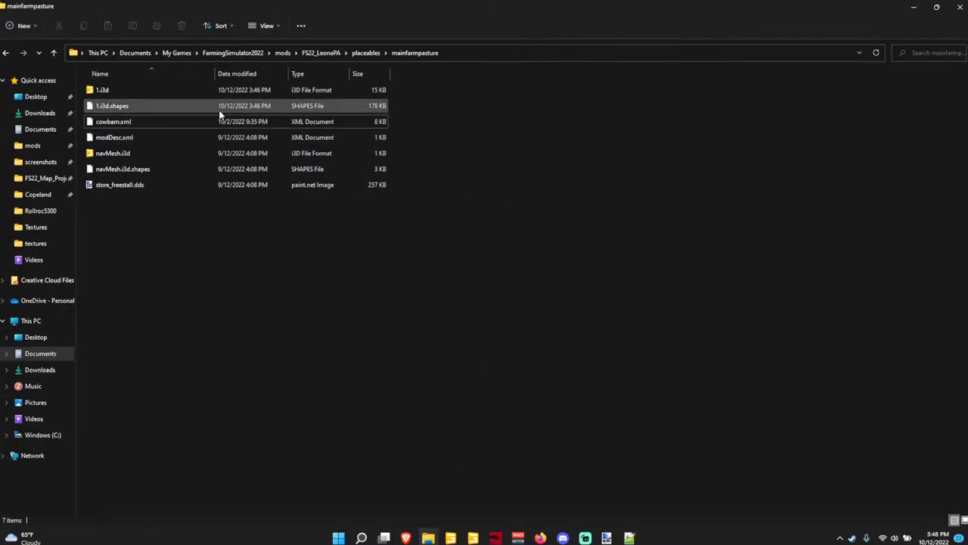
Open the 1.i3d model from the FS22_Freestall folder under placeables in GIANTS Editor.
{"action": "key", "text": "alt+Left"}
{"action": "left_click", "coordinate": [541, 200]}
{"action": "left_click", "coordinate": [209, 157]}
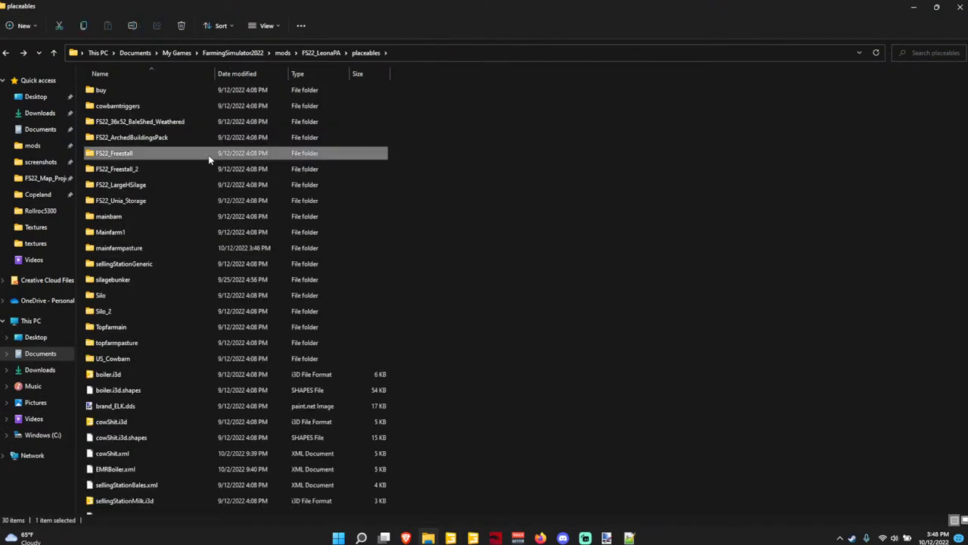
{"action": "double_click", "coordinate": [210, 159]}
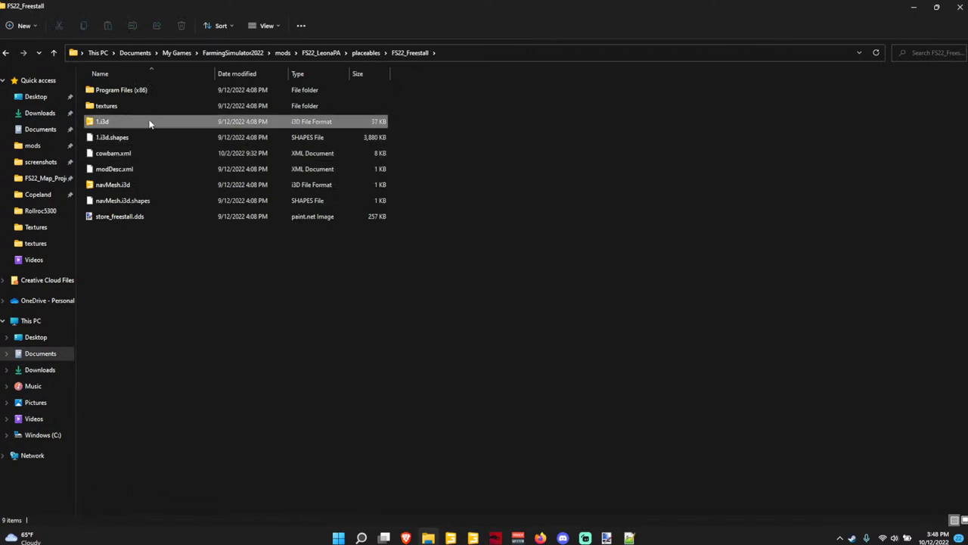
{"action": "double_click", "coordinate": [150, 124]}
{"action": "left_click", "coordinate": [459, 331]}
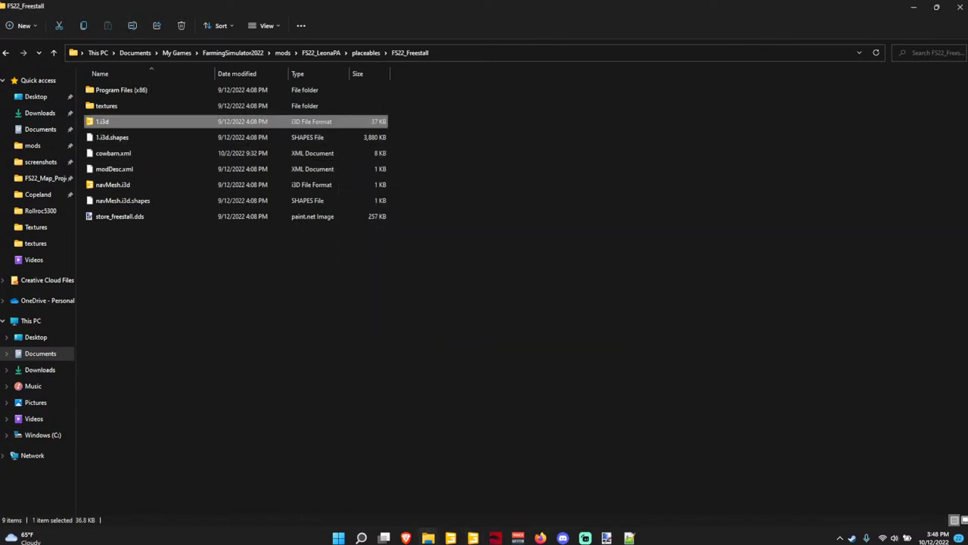
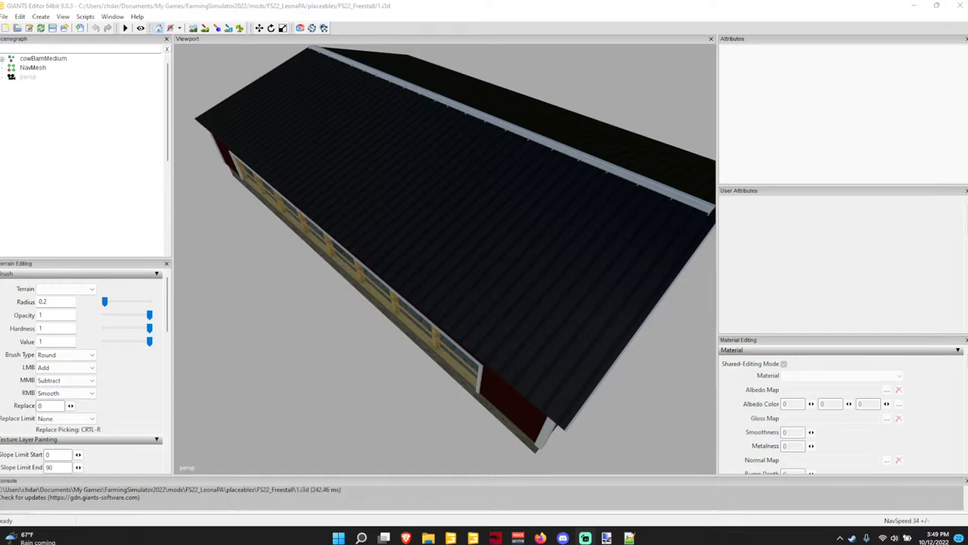
Expand cowBarnMedium in the scene hierarchy down to the parts of the Freestall group under visuals.
{"action": "right_click_drag", "start_coordinate": [554, 308], "coordinate": [546, 301]}
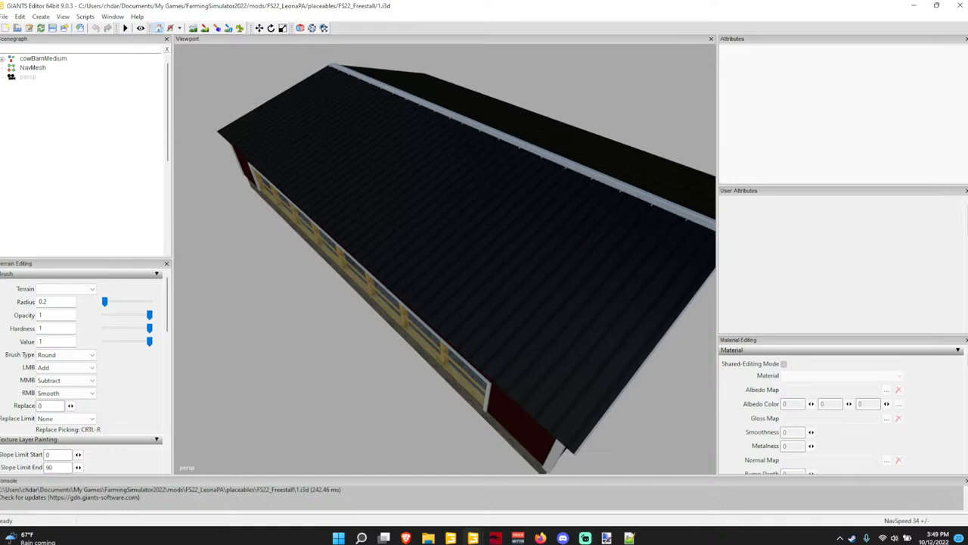
{"action": "left_click", "coordinate": [34, 59]}
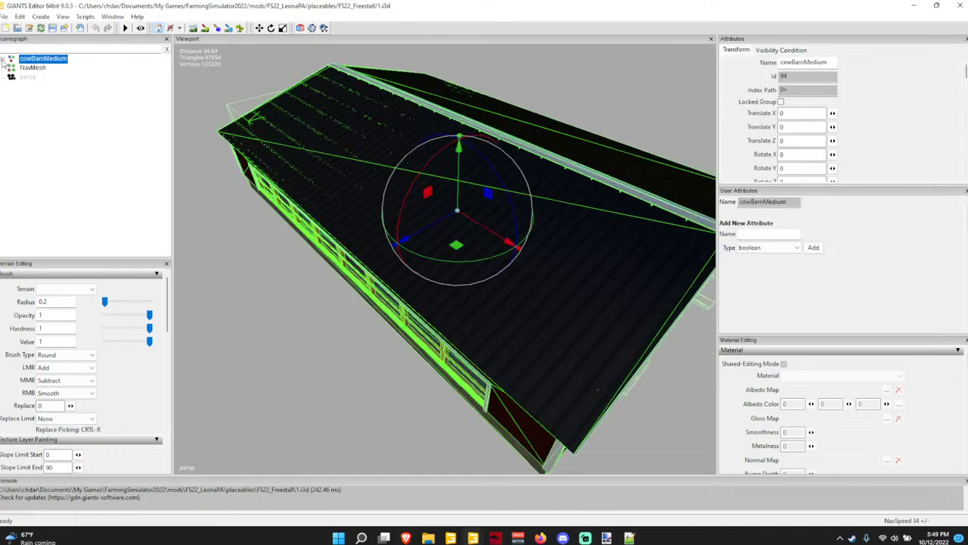
{"action": "left_click", "coordinate": [4, 61]}
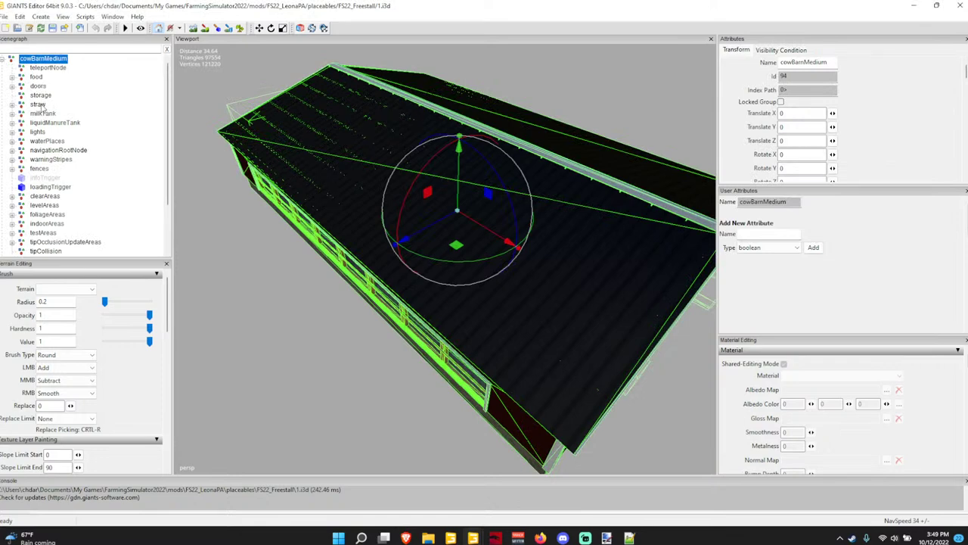
{"action": "scroll", "coordinate": [48, 141], "scroll_direction": "down", "scroll_amount": 2}
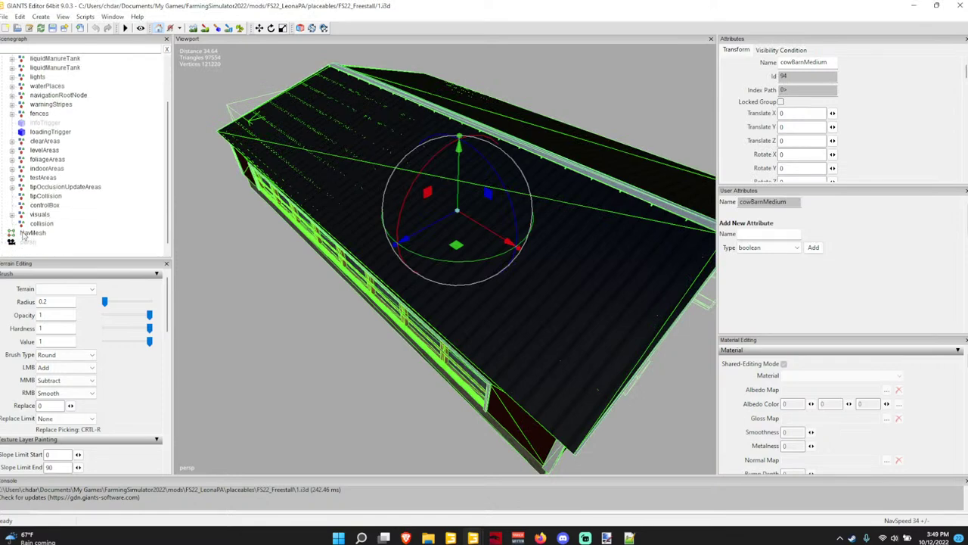
{"action": "left_click", "coordinate": [12, 214]}
{"action": "left_click", "coordinate": [21, 224]}
{"action": "scroll", "coordinate": [50, 233], "scroll_direction": "down", "scroll_amount": 5}
{"action": "scroll", "coordinate": [50, 233], "scroll_direction": "down", "scroll_amount": 3}
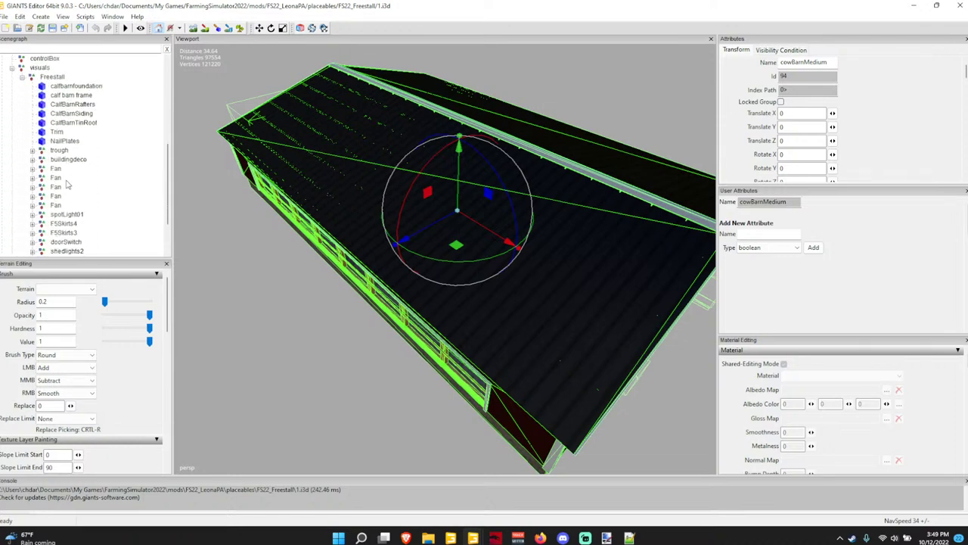
Examine the barn's side opening and buildingdeco, and select the F5Skirts4 group.
{"action": "left_click", "coordinate": [76, 114]}
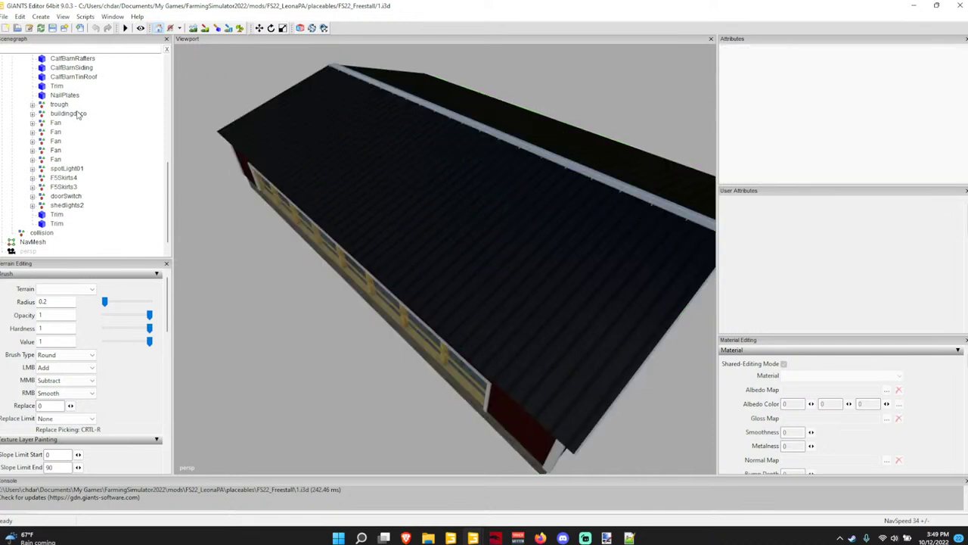
{"action": "left_click", "coordinate": [70, 114]}
{"action": "left_click_drag", "start_coordinate": [313, 202], "coordinate": [243, 239], "text": "alt"}
{"action": "middle_click_drag", "start_coordinate": [244, 238], "coordinate": [309, 195], "text": "alt"}
{"action": "left_click_drag", "start_coordinate": [310, 195], "coordinate": [339, 182], "text": "alt"}
{"action": "scroll", "coordinate": [60, 203], "scroll_direction": "up", "scroll_amount": 1}
{"action": "left_click", "coordinate": [59, 186]}
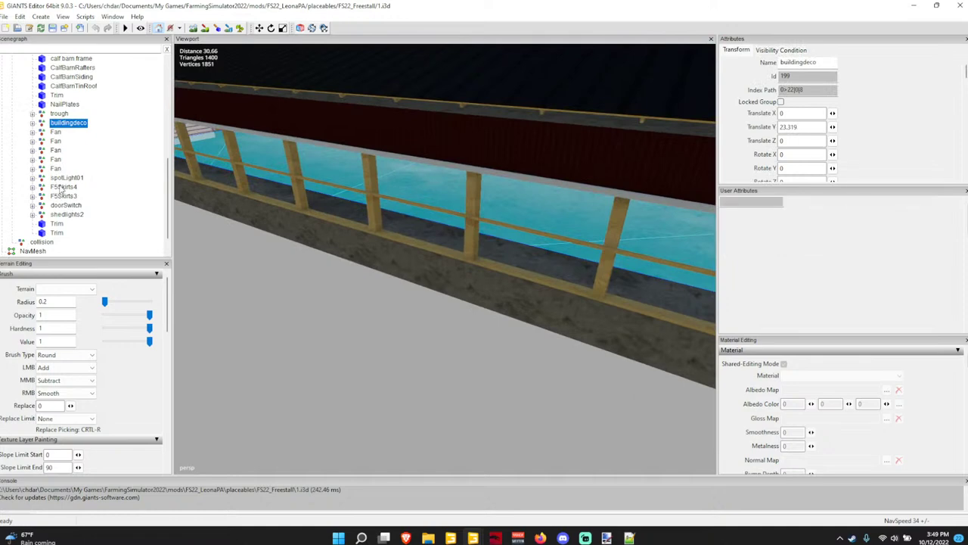
Give the Curtans1 shape in F5Skirts4 its own visibility condition, with day of year start 244 and end 121.
{"action": "left_click", "coordinate": [782, 50]}
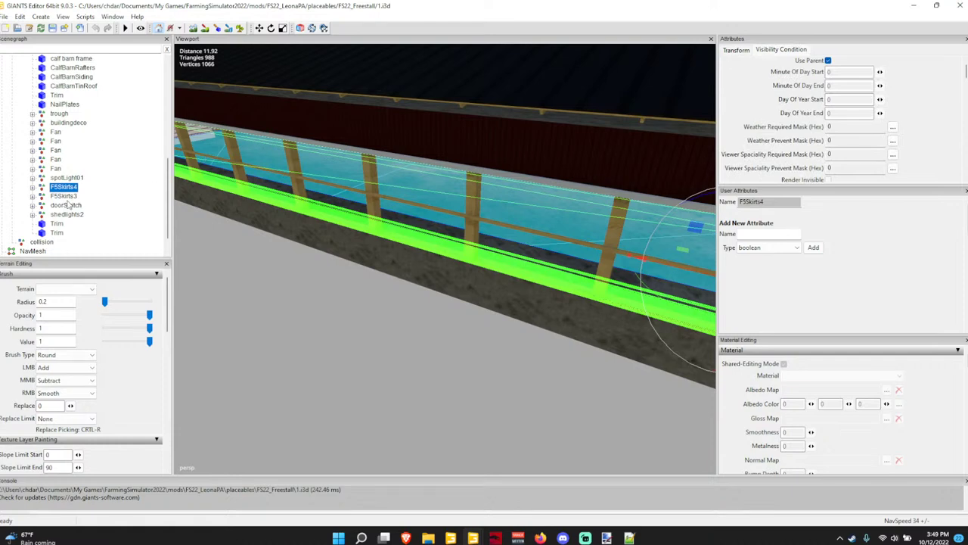
{"action": "left_click", "coordinate": [32, 189]}
{"action": "left_click", "coordinate": [74, 196]}
{"action": "left_click", "coordinate": [73, 205]}
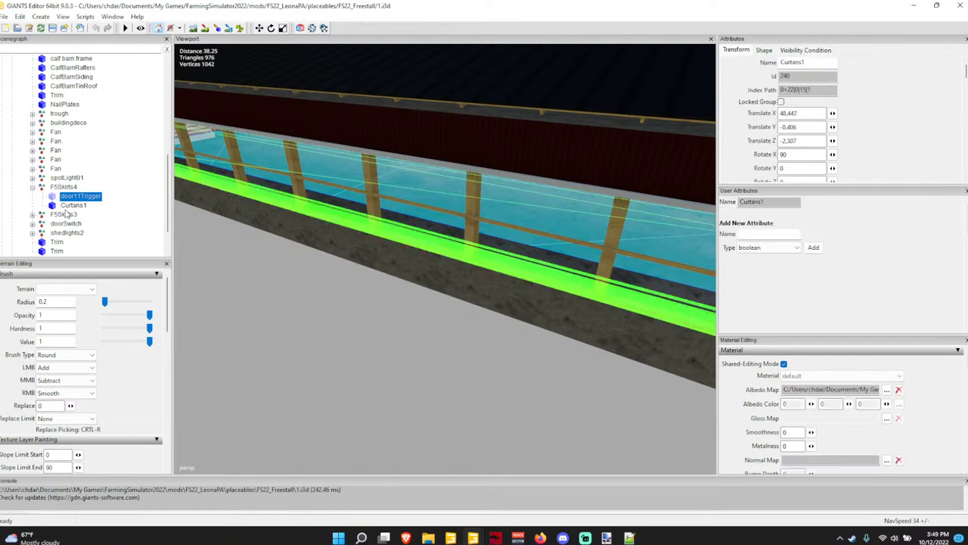
{"action": "left_click", "coordinate": [806, 50]}
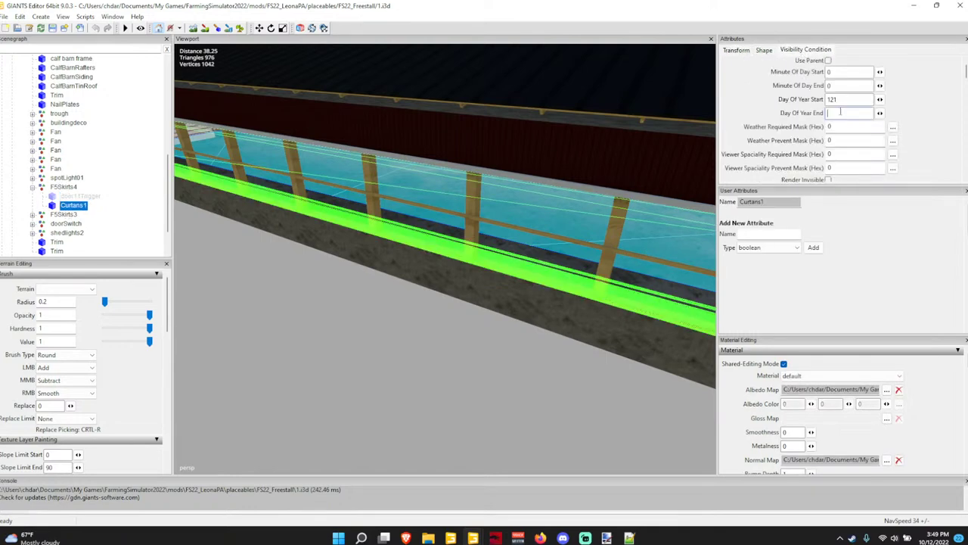
{"action": "left_click_drag", "start_coordinate": [836, 87], "coordinate": [811, 88]}
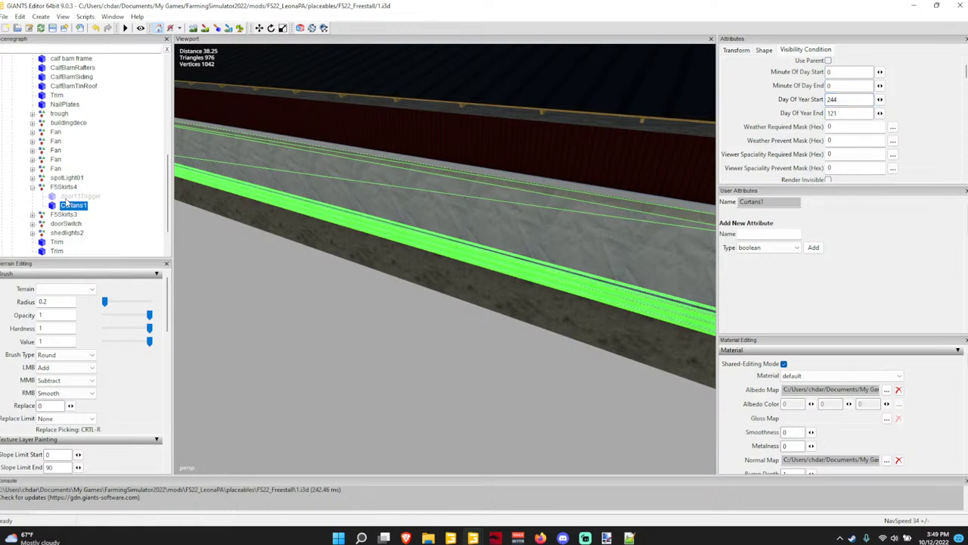
Apply visibility from day of year 244 to 121 to the Curtans1 shape in F5Skirts3 and save the scene.
{"action": "left_click", "coordinate": [32, 215]}
{"action": "left_click", "coordinate": [73, 233]}
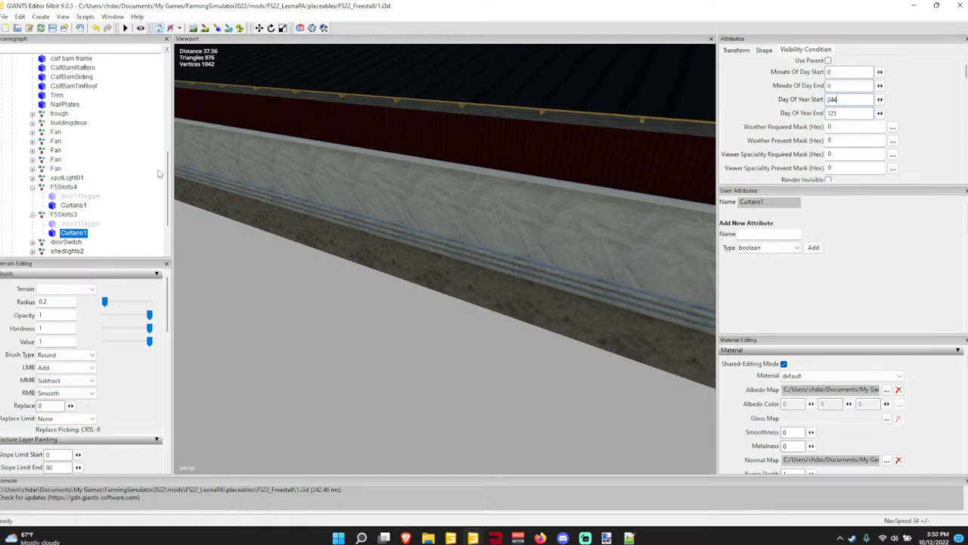
{"action": "left_click", "coordinate": [53, 28]}
{"action": "left_click", "coordinate": [148, 170]}
{"action": "scroll", "coordinate": [309, 196], "scroll_direction": "down", "scroll_amount": 3}
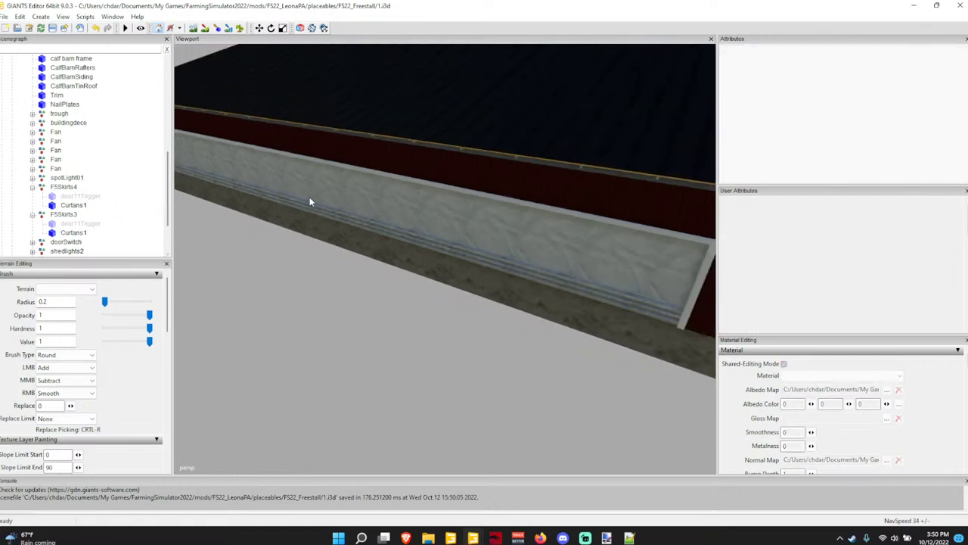
Select the barn's CalfBarnTinRoof and open the texture file browser for its albedo map.
{"action": "left_click_drag", "start_coordinate": [672, 140], "coordinate": [552, 196], "text": "alt"}
{"action": "scroll", "coordinate": [552, 196], "scroll_direction": "up", "scroll_amount": 3}
{"action": "right_click_drag", "start_coordinate": [552, 196], "coordinate": [521, 187]}
{"action": "left_click", "coordinate": [521, 184]}
{"action": "left_click_drag", "start_coordinate": [521, 183], "coordinate": [614, 194], "text": "alt"}
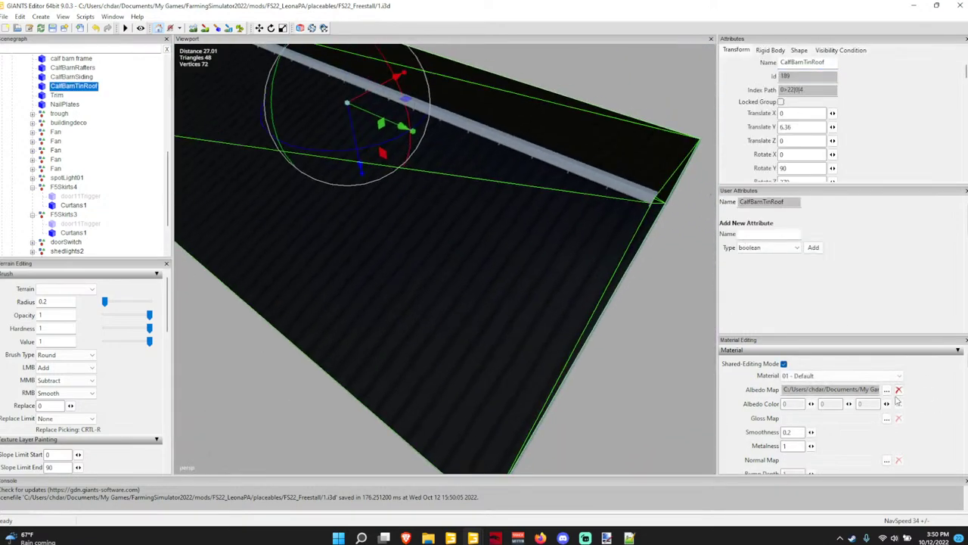
{"action": "left_click", "coordinate": [887, 390]}
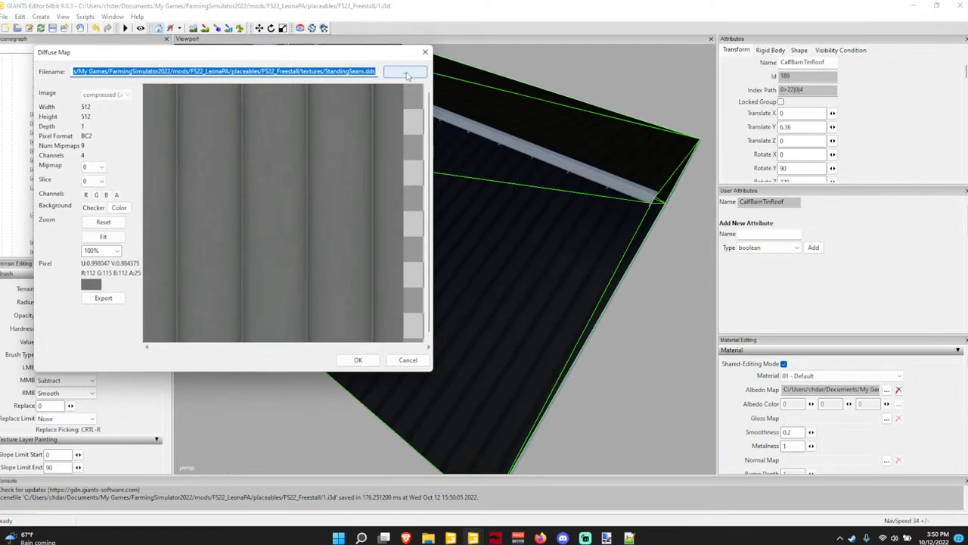
{"action": "left_click", "coordinate": [405, 71]}
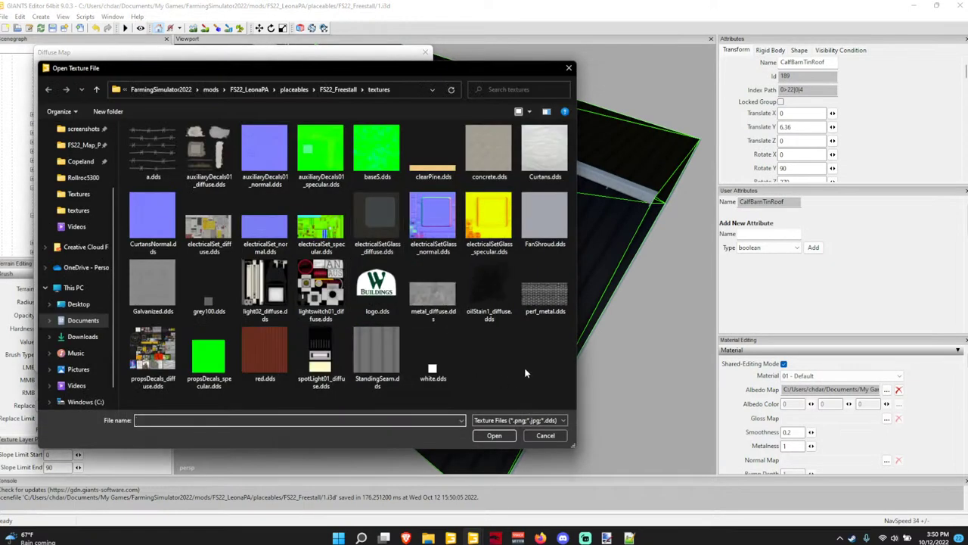
Assign white_metal.dds from the FS22_LeonaPA maps/textures folder as the tin roof's albedo map.
{"action": "left_click", "coordinate": [338, 89]}
{"action": "left_click", "coordinate": [295, 91]}
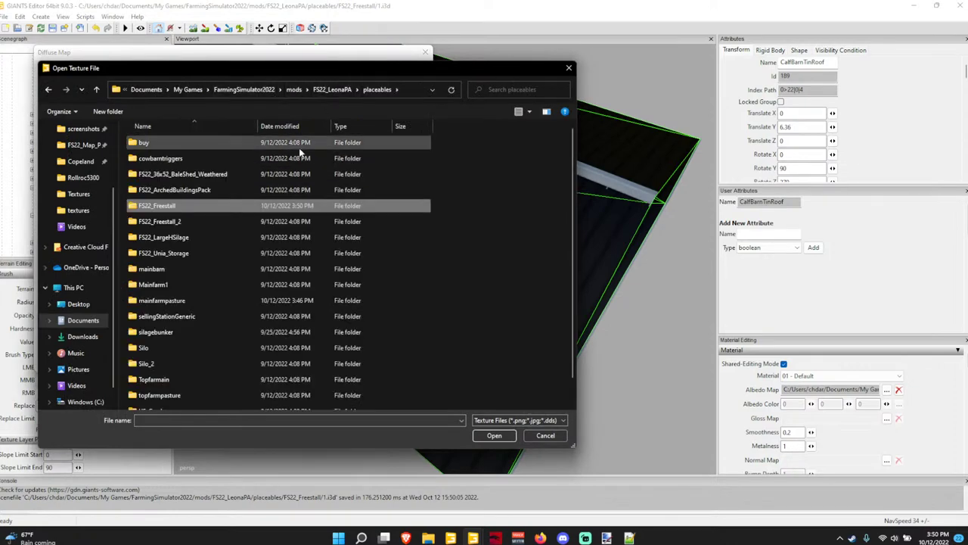
{"action": "key", "text": "alt+Left"}
{"action": "key", "text": "alt+Right"}
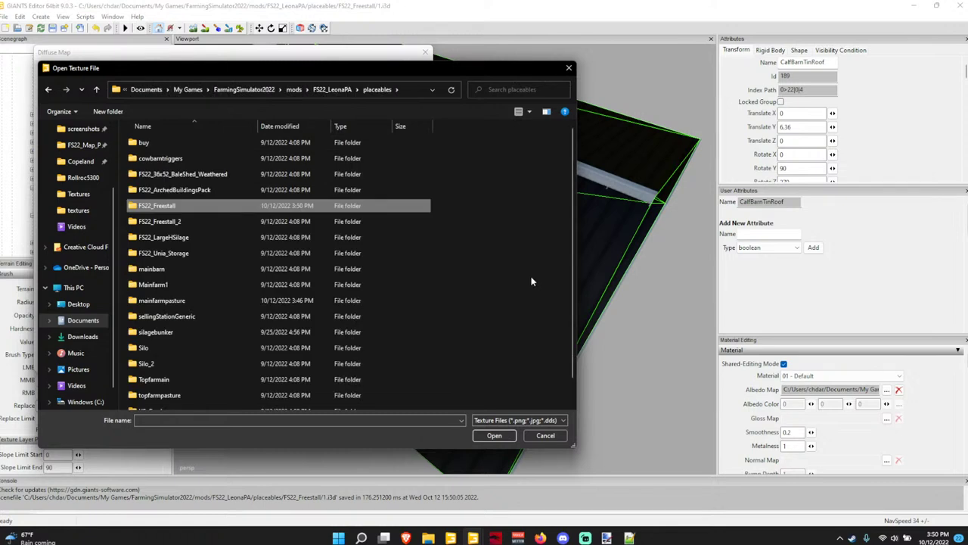
{"action": "left_click", "coordinate": [333, 91]}
{"action": "double_click", "coordinate": [172, 157]}
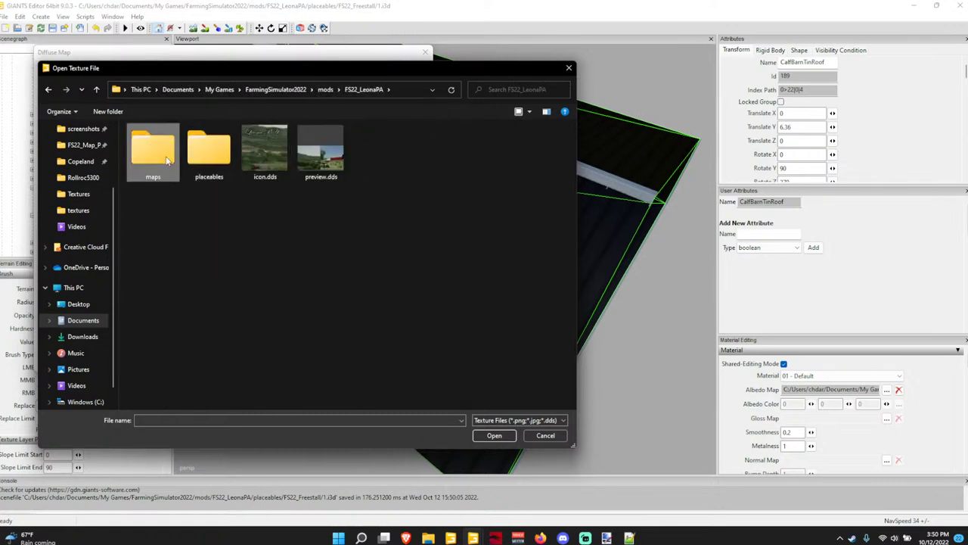
{"action": "double_click", "coordinate": [160, 173]}
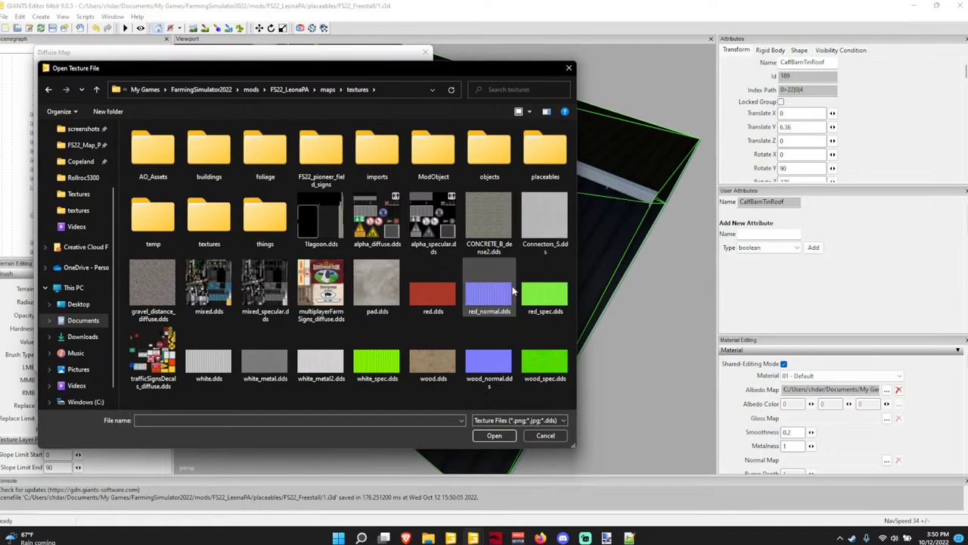
{"action": "double_click", "coordinate": [257, 366]}
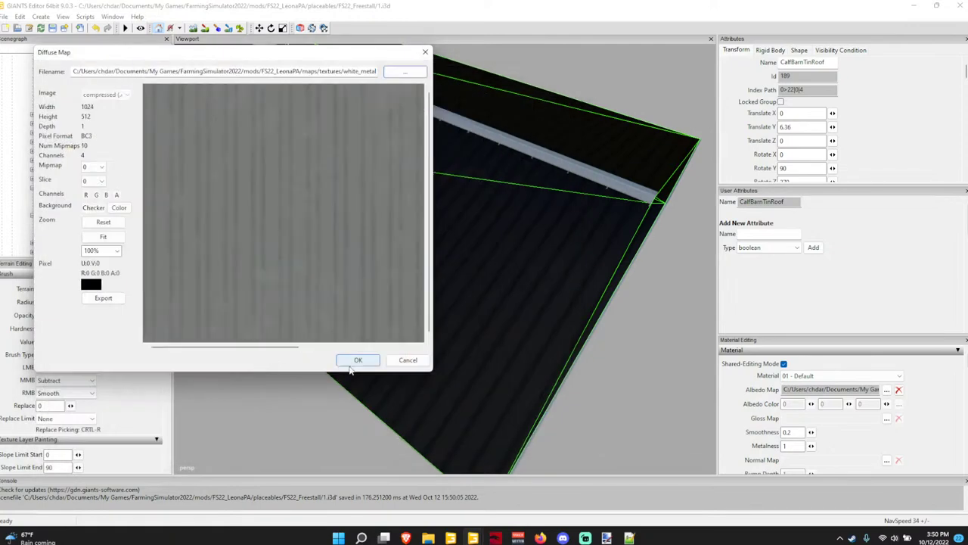
{"action": "left_click", "coordinate": [350, 360]}
Assign red_spec.dds from the maps/textures folder as the tin roof's normal map.
{"action": "scroll", "coordinate": [369, 345], "scroll_direction": "up", "scroll_amount": 4}
{"action": "left_click_drag", "start_coordinate": [368, 344], "coordinate": [462, 307], "text": "alt"}
{"action": "scroll", "coordinate": [463, 308], "scroll_direction": "down", "scroll_amount": 2}
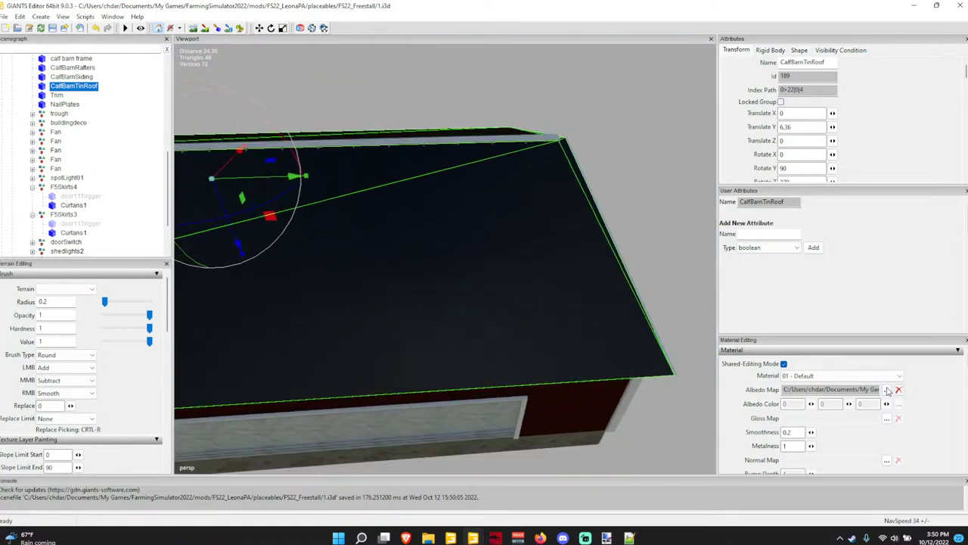
{"action": "left_click", "coordinate": [887, 417]}
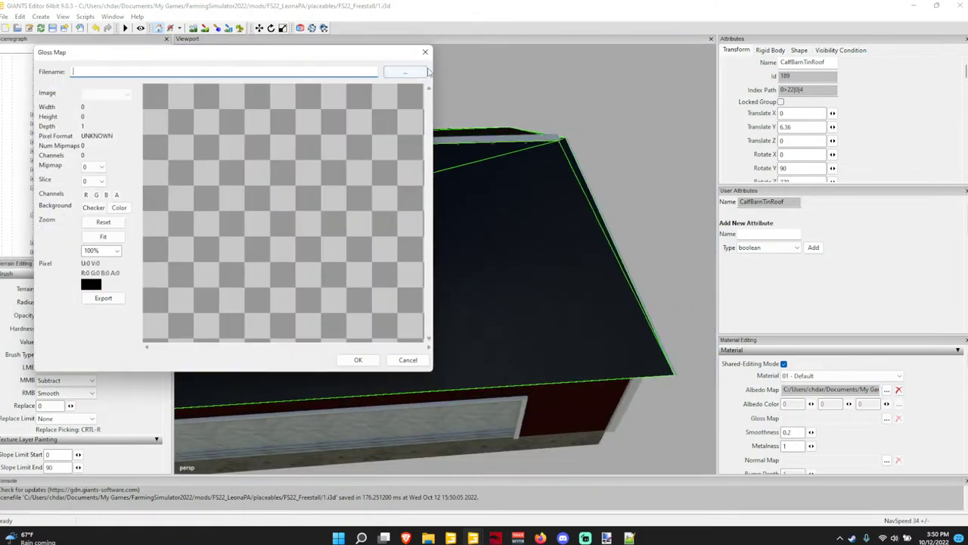
{"action": "left_click", "coordinate": [425, 53]}
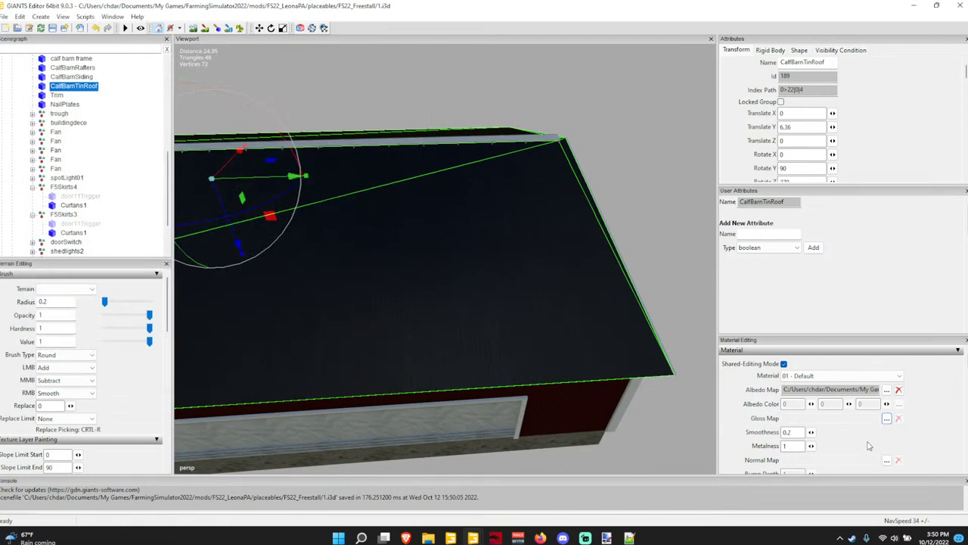
{"action": "left_click", "coordinate": [886, 459]}
{"action": "left_click", "coordinate": [401, 73]}
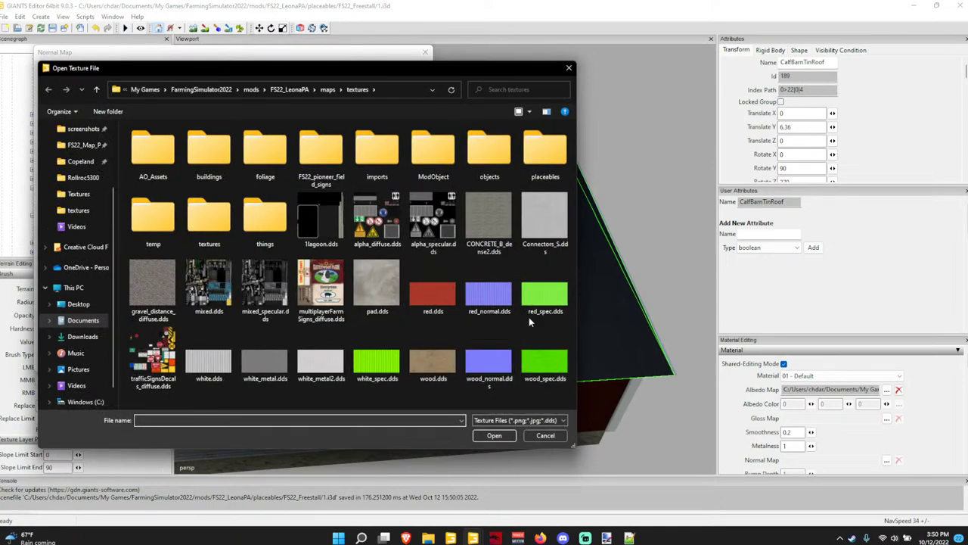
{"action": "double_click", "coordinate": [538, 299]}
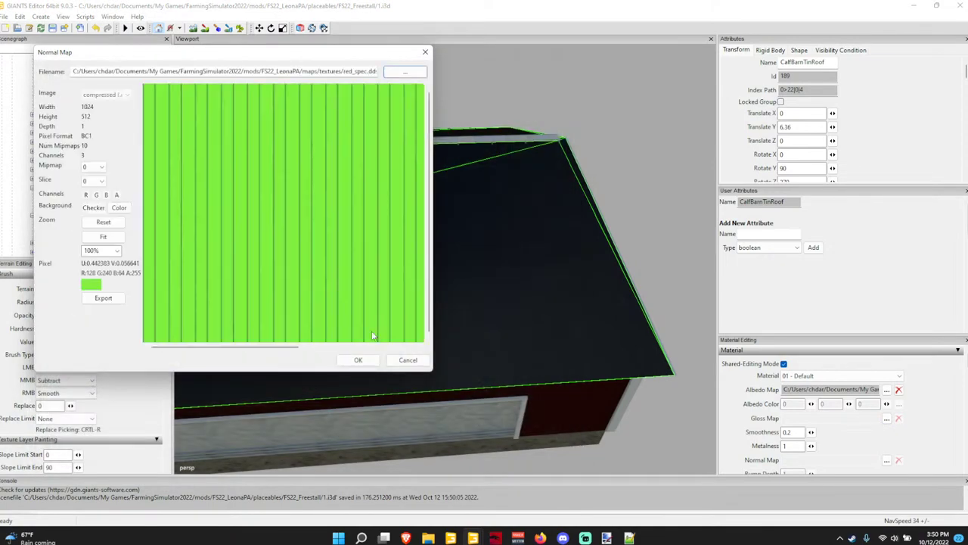
{"action": "left_click", "coordinate": [349, 362]}
{"action": "left_click", "coordinate": [592, 269]}
{"action": "scroll", "coordinate": [764, 137], "scroll_direction": "down", "scroll_amount": 4}
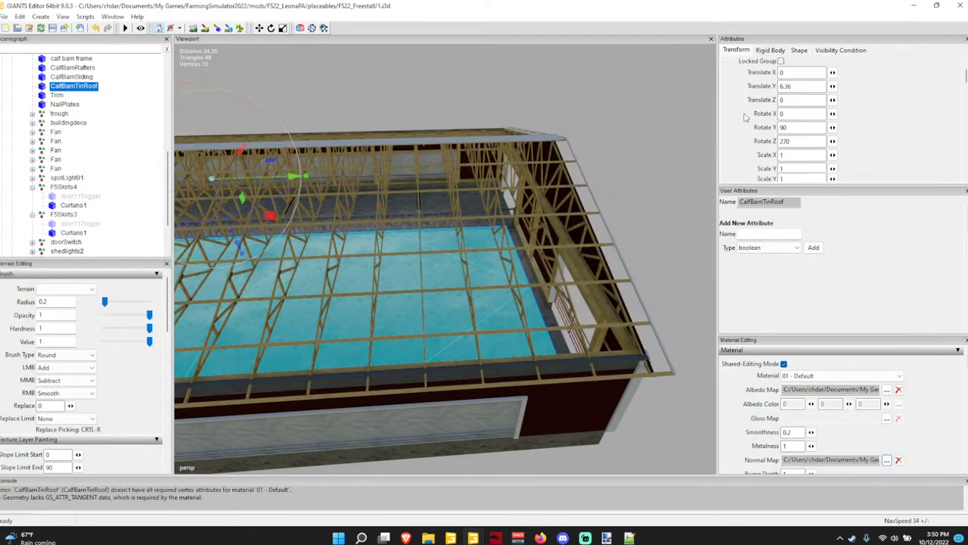
Enable tangents on the CalfBarnTinRoof shape, switching its rigid body off for the change and back on.
{"action": "left_click", "coordinate": [781, 133]}
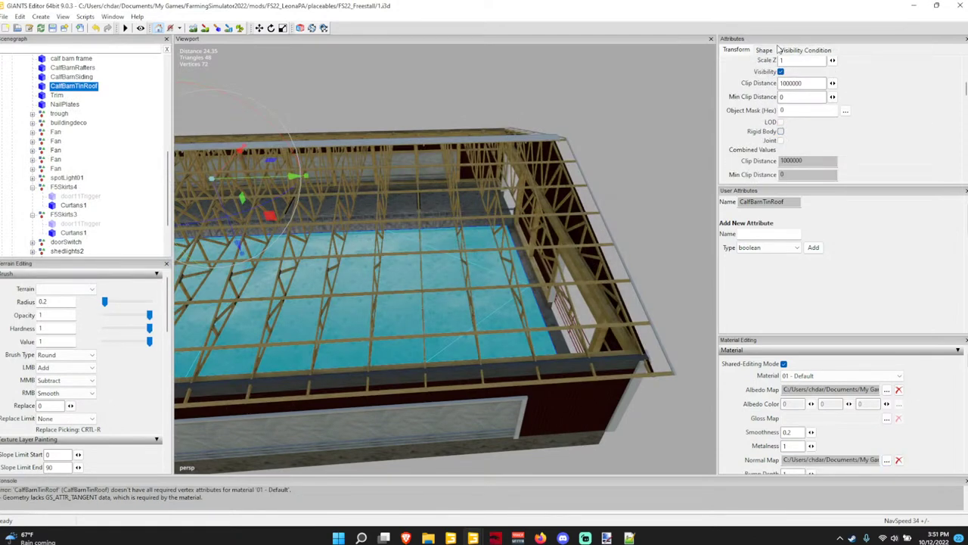
{"action": "left_click", "coordinate": [764, 50]}
{"action": "scroll", "coordinate": [790, 157], "scroll_direction": "down", "scroll_amount": 3}
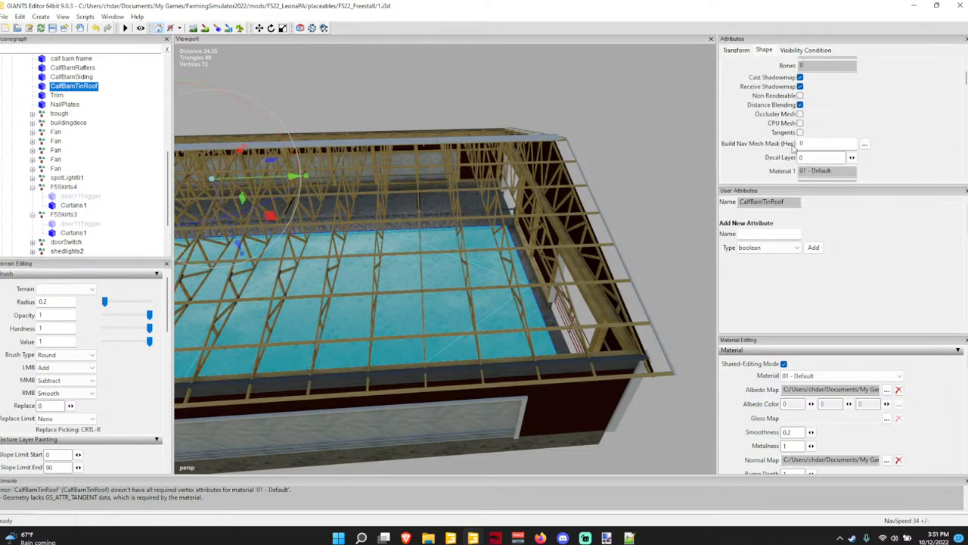
{"action": "left_click", "coordinate": [800, 132]}
{"action": "left_click", "coordinate": [745, 52]}
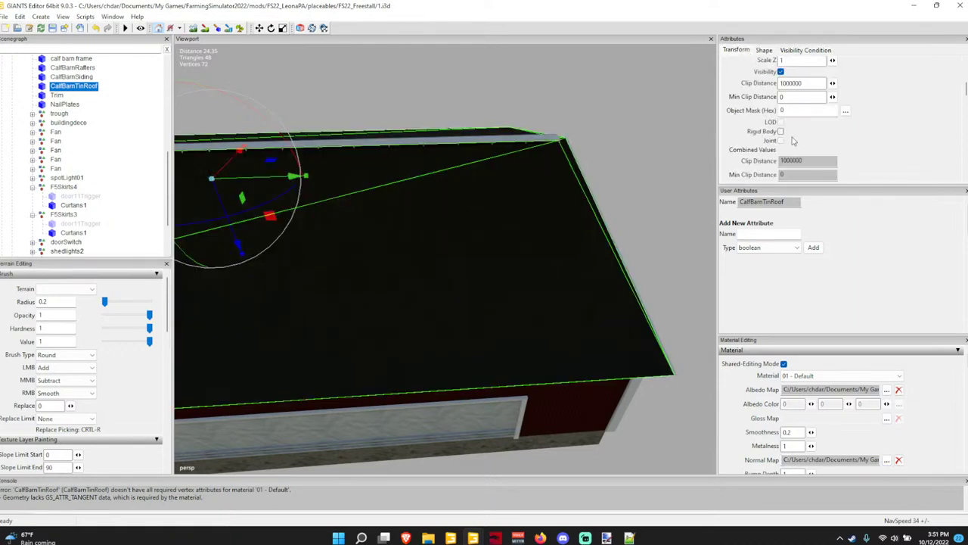
{"action": "left_click", "coordinate": [782, 133]}
{"action": "left_click_drag", "start_coordinate": [595, 217], "coordinate": [460, 226], "text": "alt"}
{"action": "scroll", "coordinate": [482, 263], "scroll_direction": "up", "scroll_amount": 1}
{"action": "scroll", "coordinate": [482, 263], "scroll_direction": "down", "scroll_amount": 1}
{"action": "scroll", "coordinate": [458, 227], "scroll_direction": "down", "scroll_amount": 5}
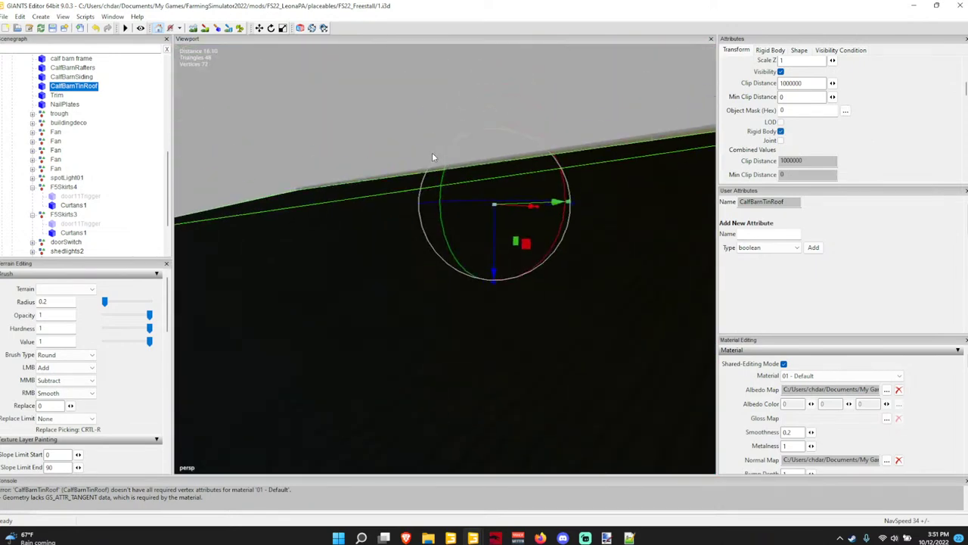
Assign white_spec.dds from the maps/textures folder as the CalfBarnTinRoof's gloss map.
{"action": "scroll", "coordinate": [429, 177], "scroll_direction": "up", "scroll_amount": 4}
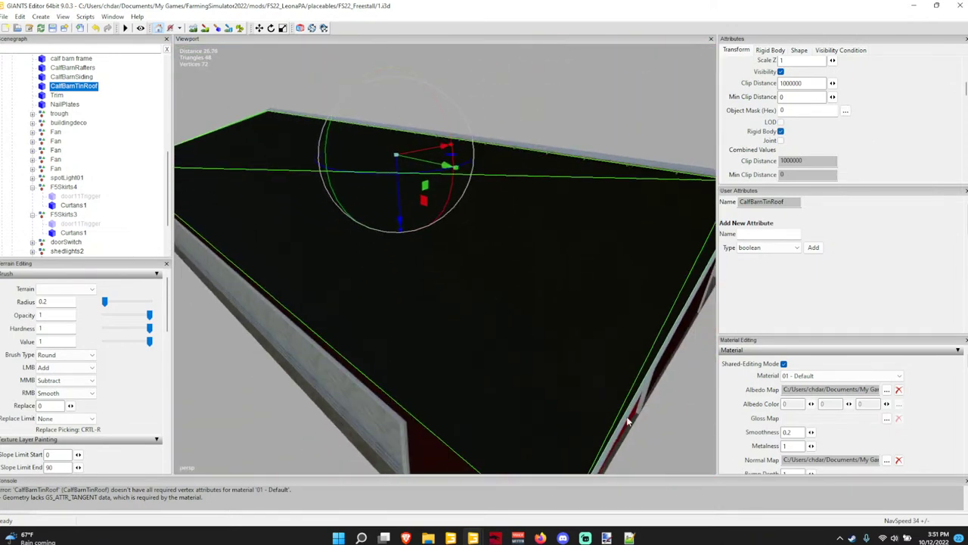
{"action": "scroll", "coordinate": [908, 420], "scroll_direction": "down", "scroll_amount": 1}
{"action": "left_click", "coordinate": [886, 377]}
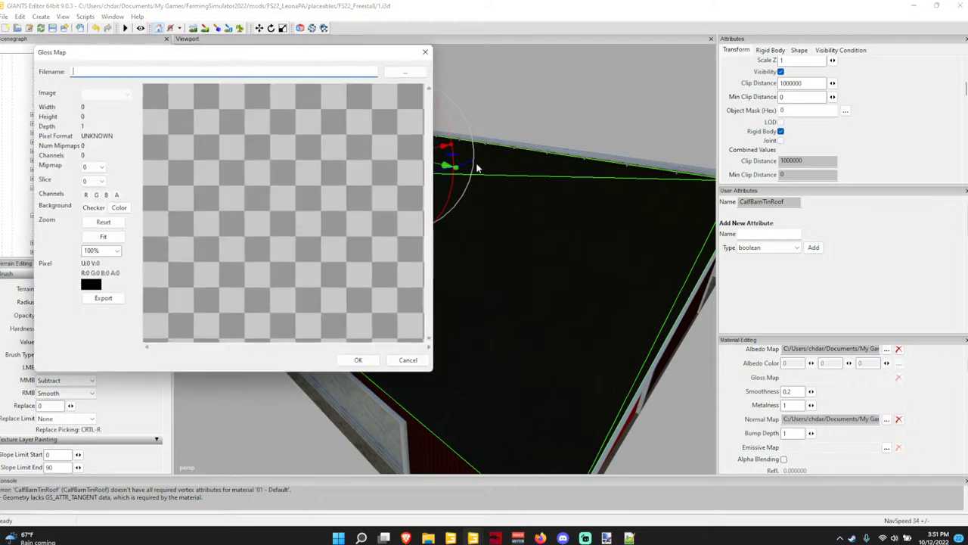
{"action": "left_click", "coordinate": [408, 73]}
{"action": "left_click", "coordinate": [371, 345]}
{"action": "double_click", "coordinate": [370, 340]}
{"action": "left_click", "coordinate": [359, 361]}
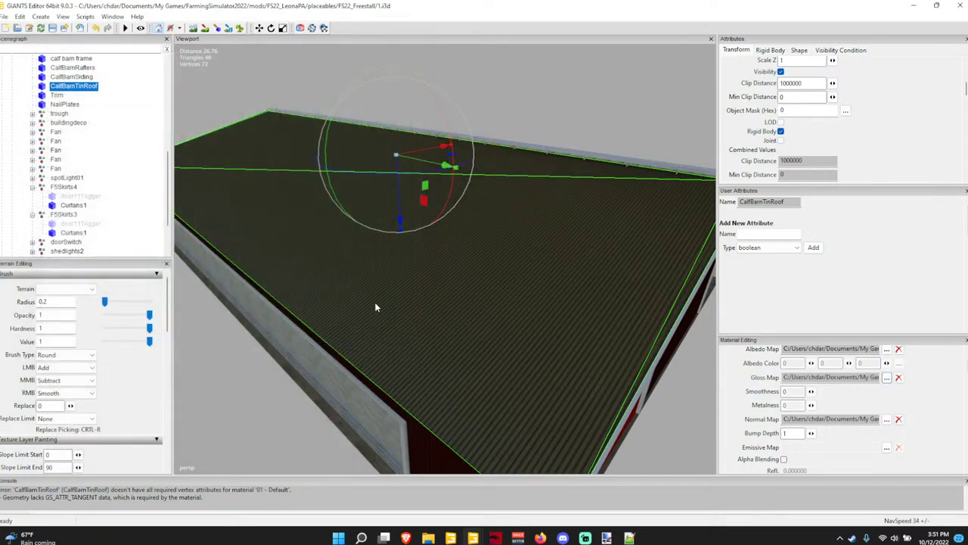
{"action": "scroll", "coordinate": [439, 325], "scroll_direction": "up", "scroll_amount": 3}
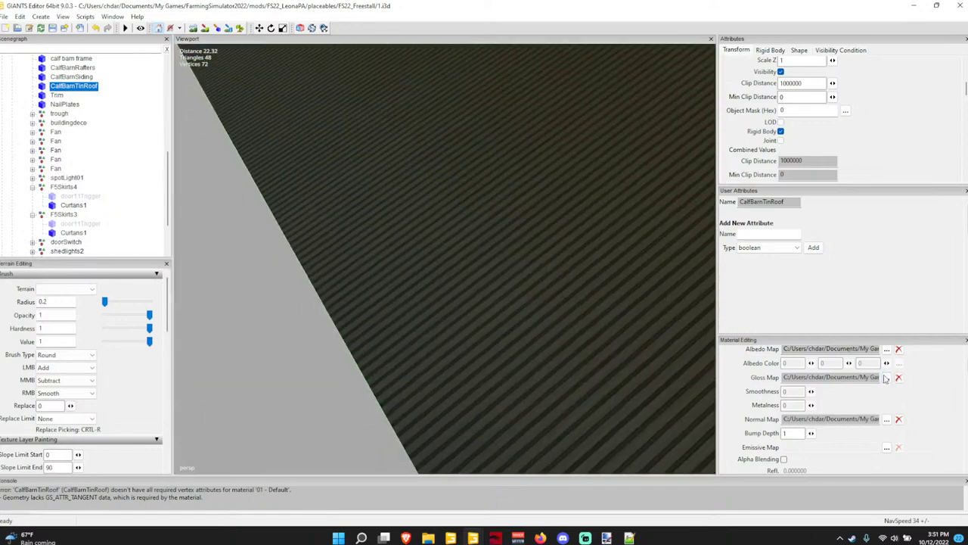
Remove both the gloss map and the normal map from the tin roof's material.
{"action": "left_click", "coordinate": [899, 377]}
{"action": "scroll", "coordinate": [621, 343], "scroll_direction": "down", "scroll_amount": 5}
{"action": "scroll", "coordinate": [542, 262], "scroll_direction": "up", "scroll_amount": 5}
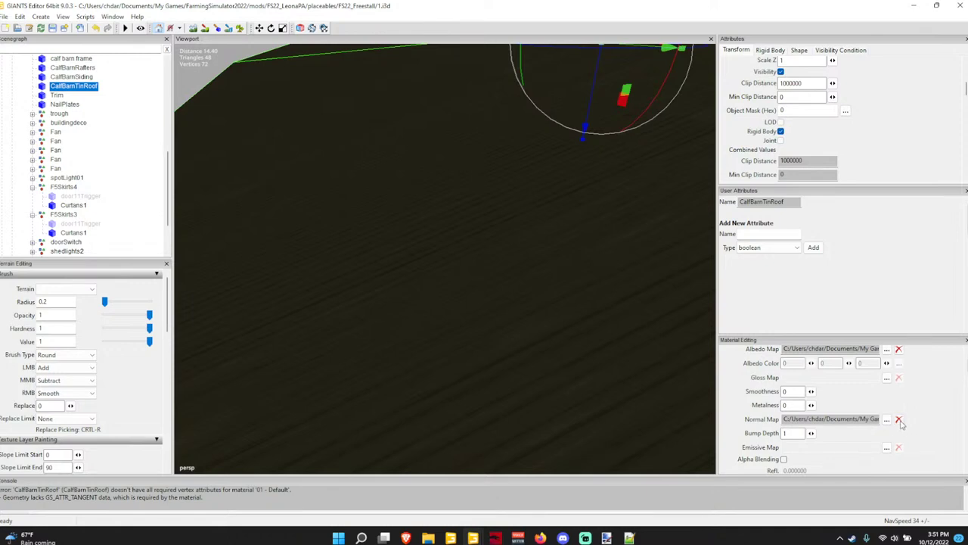
{"action": "left_click", "coordinate": [898, 418]}
{"action": "scroll", "coordinate": [467, 239], "scroll_direction": "down", "scroll_amount": 5}
{"action": "scroll", "coordinate": [512, 265], "scroll_direction": "up", "scroll_amount": 1}
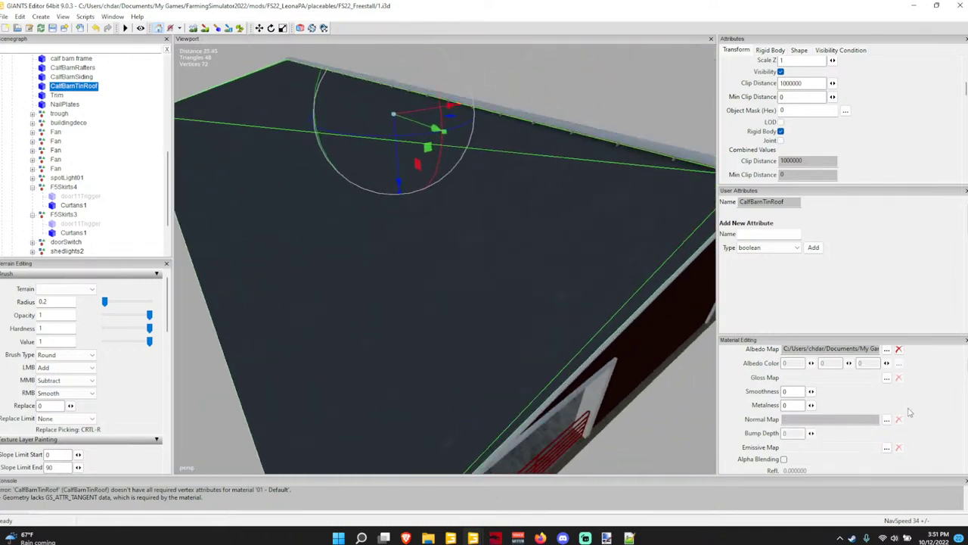
Set white_spec.dds as the tin roof's gloss map again, with no normal map, and check the roof surface.
{"action": "left_click", "coordinate": [887, 377]}
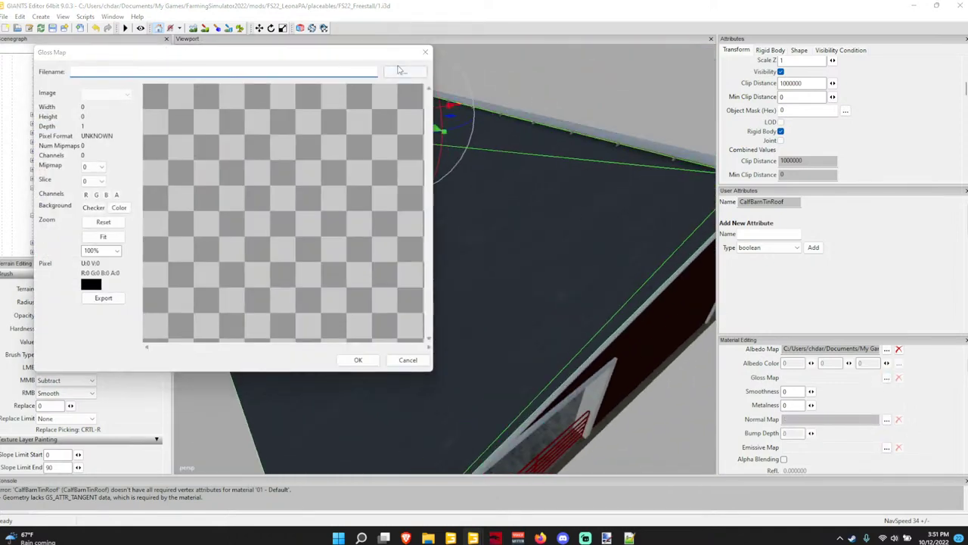
{"action": "left_click", "coordinate": [387, 72]}
{"action": "double_click", "coordinate": [376, 362]}
{"action": "left_click", "coordinate": [360, 361]}
{"action": "scroll", "coordinate": [327, 292], "scroll_direction": "up", "scroll_amount": 5}
{"action": "scroll", "coordinate": [368, 265], "scroll_direction": "down", "scroll_amount": 5}
{"action": "left_click_drag", "start_coordinate": [367, 265], "coordinate": [430, 272], "text": "alt"}
{"action": "scroll", "coordinate": [431, 273], "scroll_direction": "up", "scroll_amount": 5}
{"action": "scroll", "coordinate": [431, 271], "scroll_direction": "down", "scroll_amount": 5}
Select the CalfBarnSiding and inspect its albedo texture without changing it.
{"action": "middle_click_drag", "start_coordinate": [437, 233], "coordinate": [472, 255]}
{"action": "left_click", "coordinate": [472, 258]}
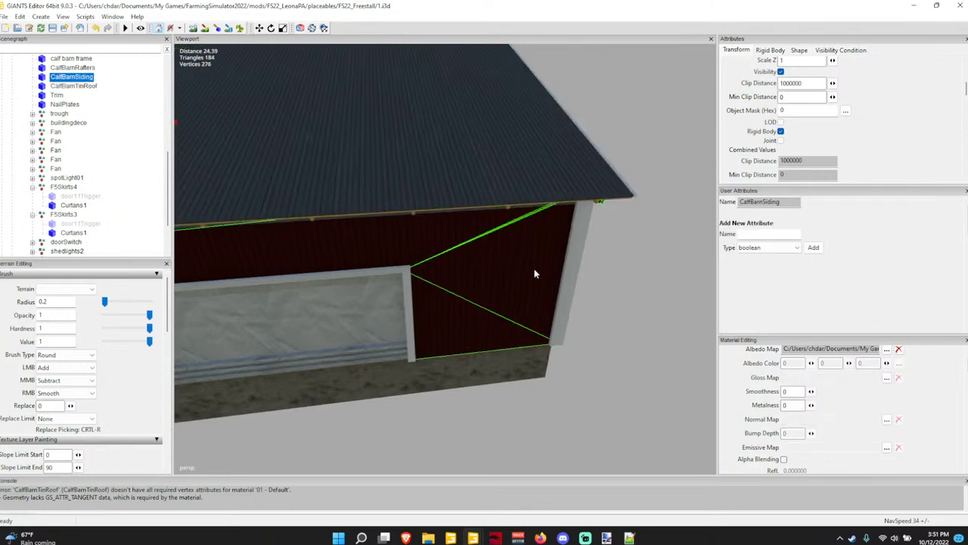
{"action": "left_click", "coordinate": [887, 349]}
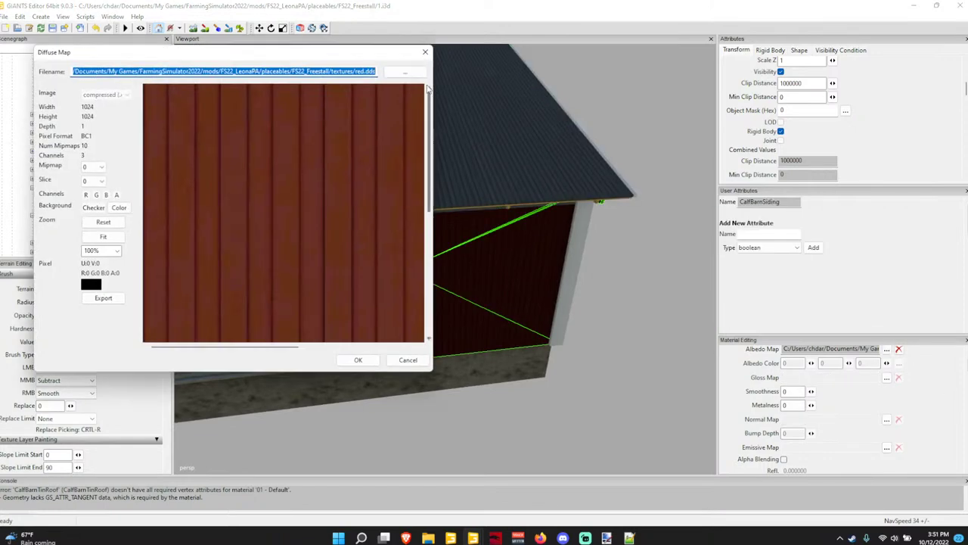
{"action": "scroll", "coordinate": [325, 147], "scroll_direction": "down", "scroll_amount": 7}
{"action": "scroll", "coordinate": [318, 145], "scroll_direction": "up", "scroll_amount": 4}
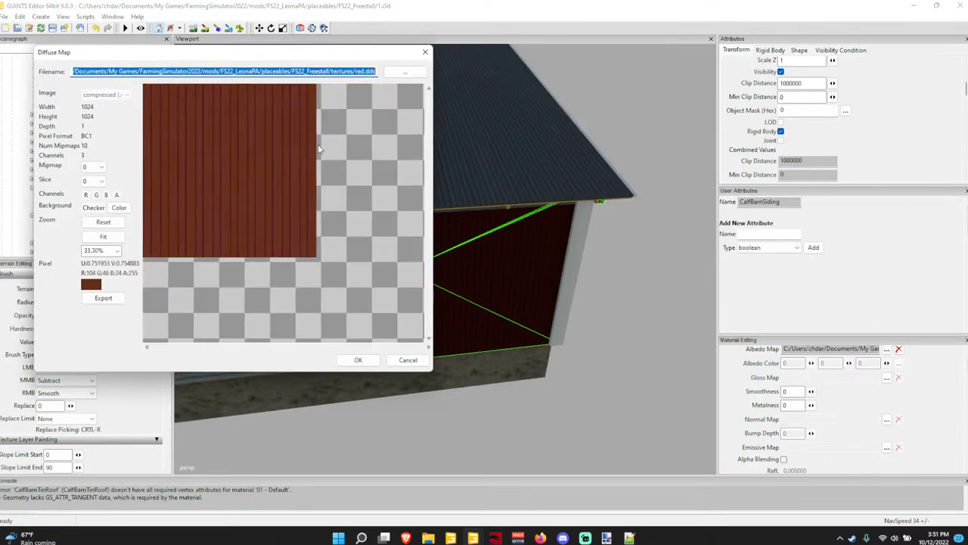
{"action": "left_click", "coordinate": [418, 363]}
Select the calfbarnfoundation by its floor inside the barn.
{"action": "scroll", "coordinate": [493, 324], "scroll_direction": "up", "scroll_amount": 5}
{"action": "left_click_drag", "start_coordinate": [463, 286], "coordinate": [398, 276], "text": "alt"}
{"action": "scroll", "coordinate": [389, 278], "scroll_direction": "up", "scroll_amount": 4}
{"action": "middle_click_drag", "start_coordinate": [387, 282], "coordinate": [516, 272]}
{"action": "left_click", "coordinate": [493, 293]}
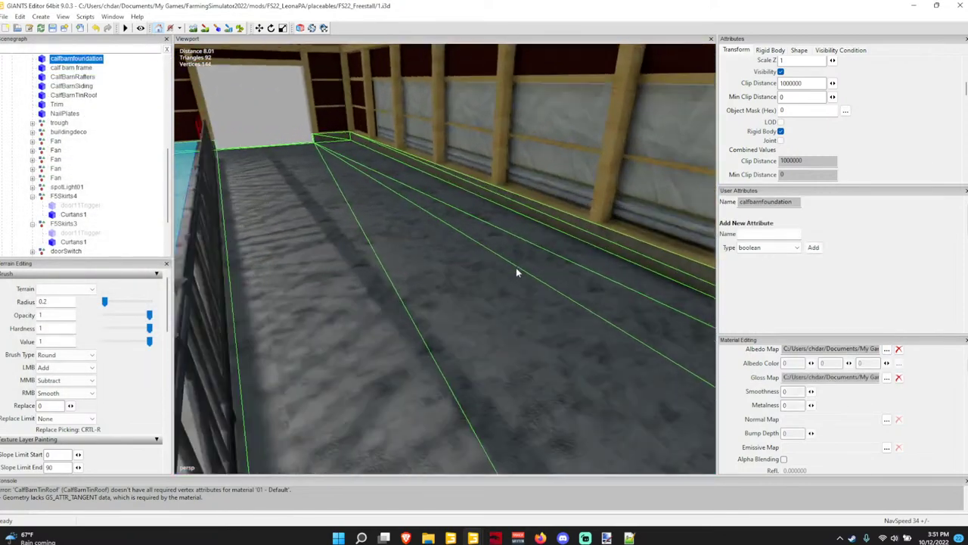
Assign pad.dds from the FS22_LeonaPA maps/textures folder as the foundation's albedo map and inspect the floor.
{"action": "left_click", "coordinate": [886, 348]}
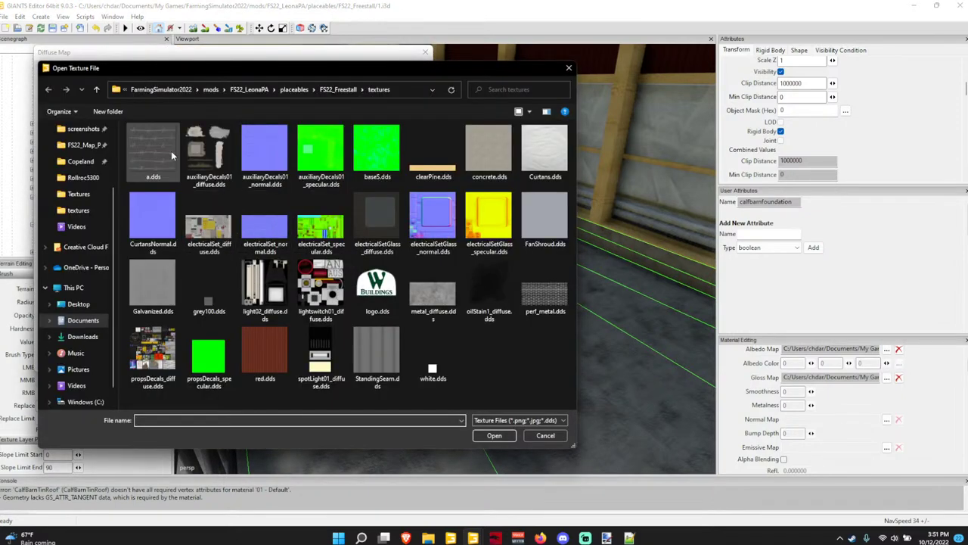
{"action": "left_click", "coordinate": [261, 89]}
{"action": "double_click", "coordinate": [153, 152]}
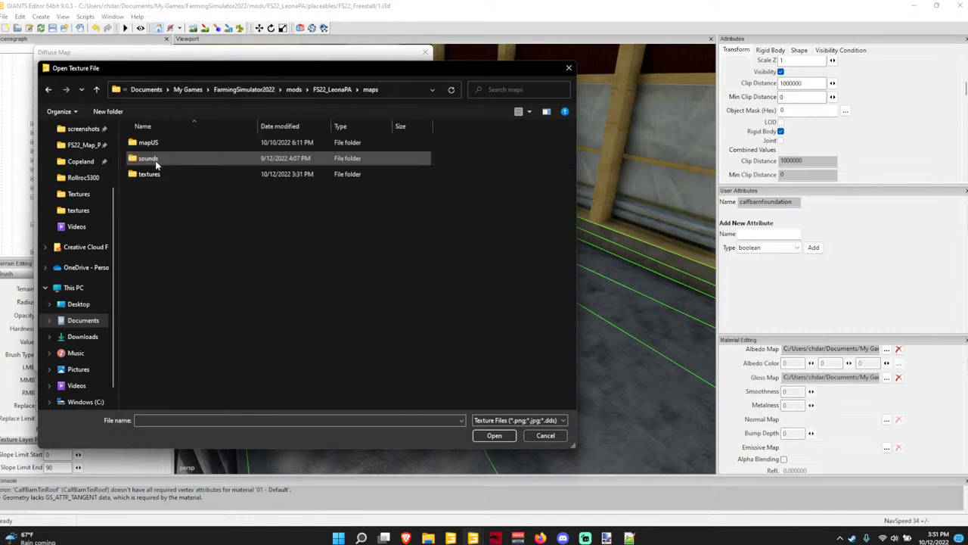
{"action": "double_click", "coordinate": [157, 173]}
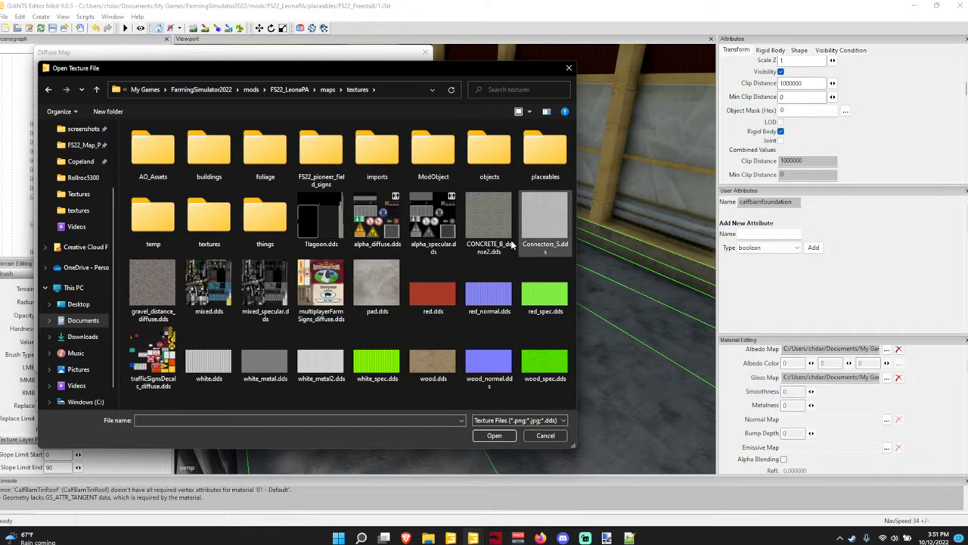
{"action": "double_click", "coordinate": [379, 285]}
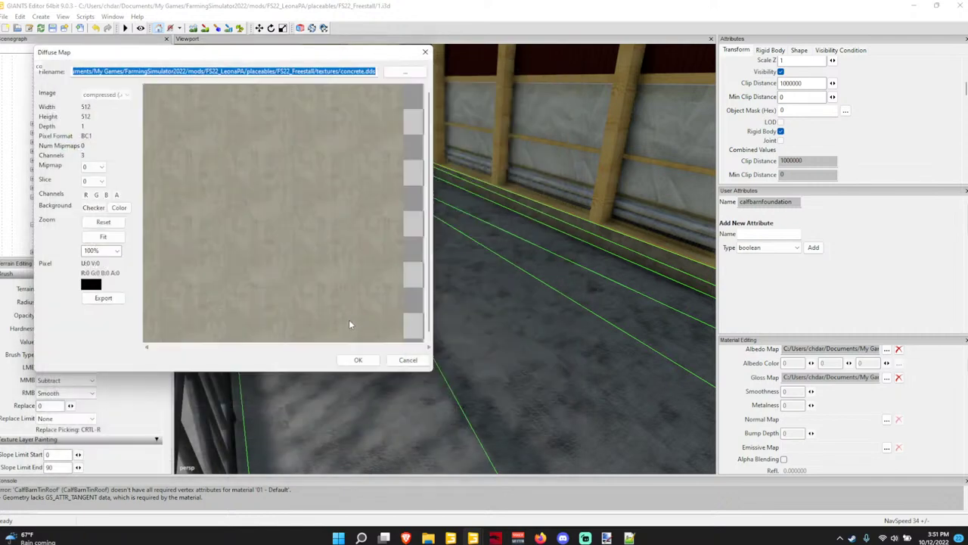
{"action": "left_click", "coordinate": [348, 359]}
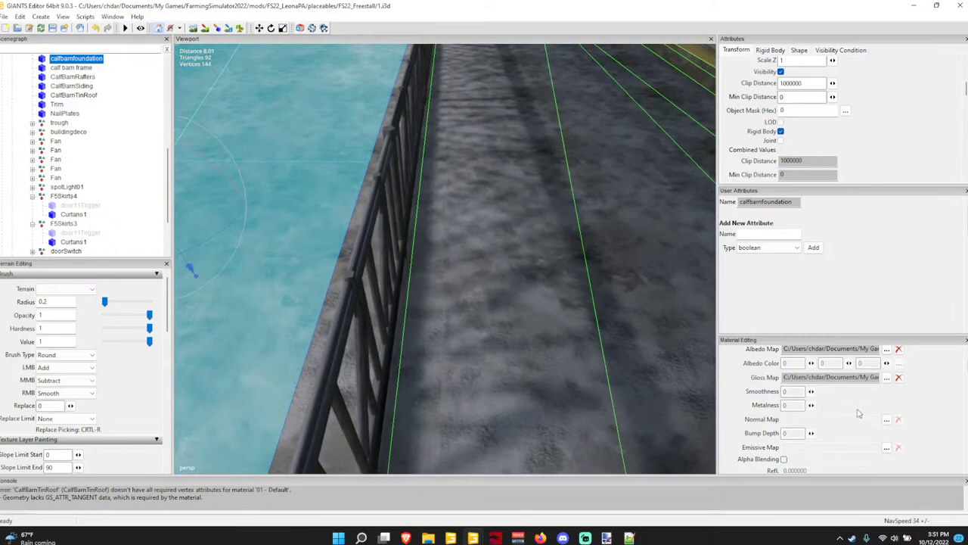
{"action": "left_click_drag", "start_coordinate": [597, 295], "coordinate": [585, 337], "text": "alt"}
{"action": "scroll", "coordinate": [580, 250], "scroll_direction": "down", "scroll_amount": 5}
{"action": "scroll", "coordinate": [562, 299], "scroll_direction": "up", "scroll_amount": 4}
{"action": "left_click_drag", "start_coordinate": [562, 297], "coordinate": [566, 301], "text": "alt"}
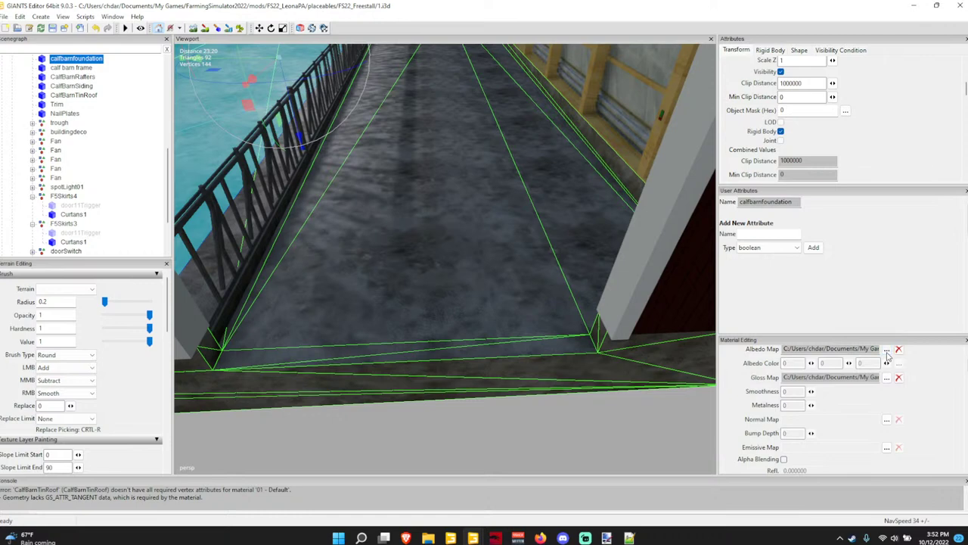
Replace the foundation's albedo map with CONCRETE_B_dense2.dds from maps/textures and inspect the floor.
{"action": "left_click", "coordinate": [887, 349]}
{"action": "left_click", "coordinate": [407, 72]}
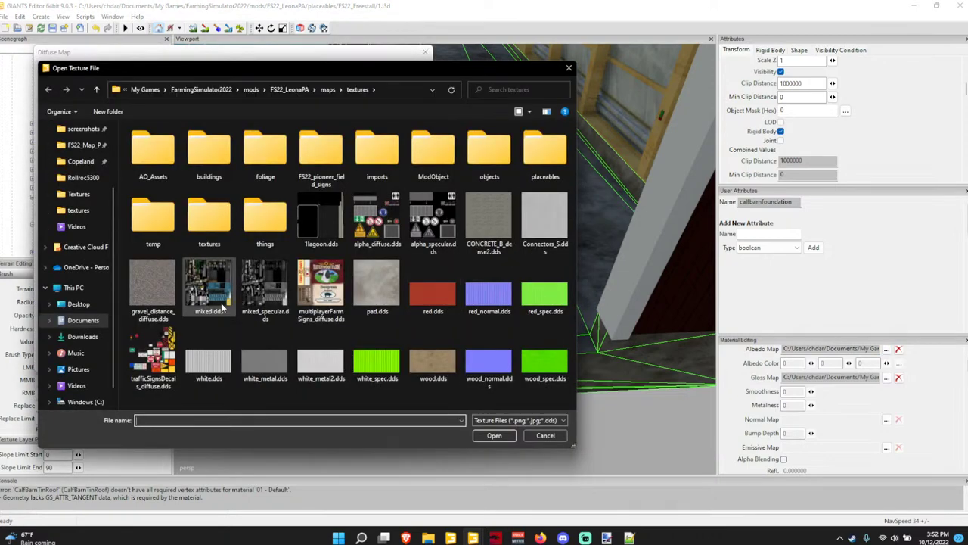
{"action": "left_click", "coordinate": [492, 222]}
{"action": "double_click", "coordinate": [386, 318]}
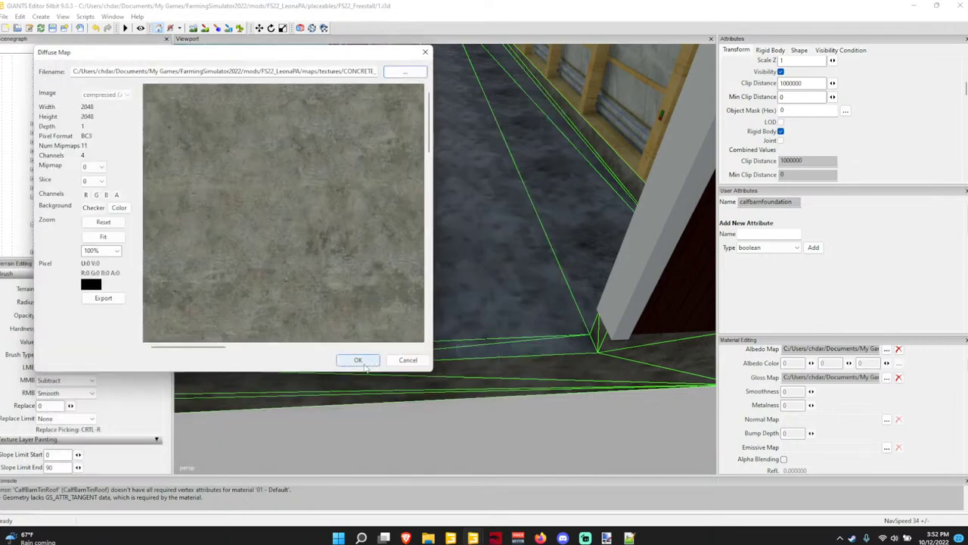
{"action": "left_click", "coordinate": [362, 361]}
{"action": "left_click_drag", "start_coordinate": [371, 316], "coordinate": [367, 260], "text": "alt"}
{"action": "scroll", "coordinate": [367, 260], "scroll_direction": "up", "scroll_amount": 4}
{"action": "right_click_drag", "start_coordinate": [367, 262], "coordinate": [417, 285]}
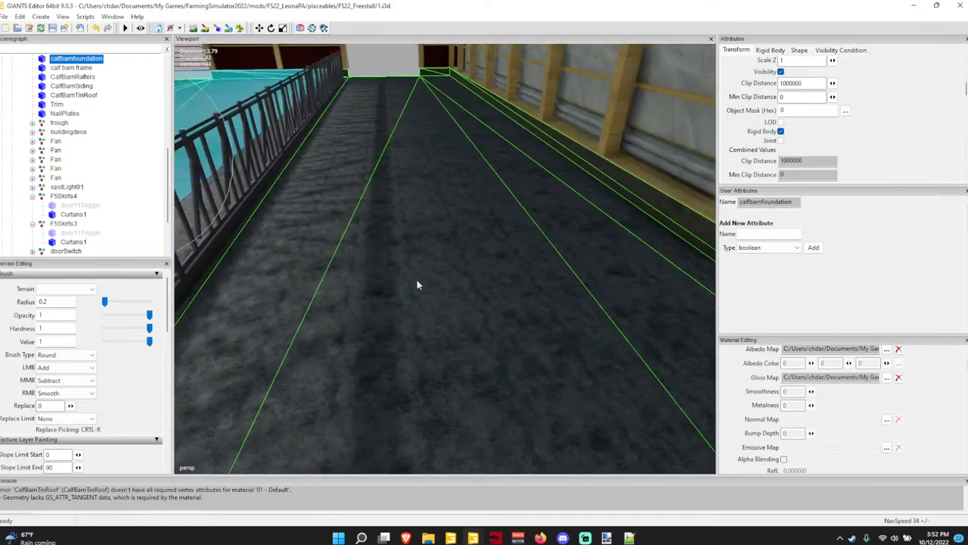
Look through the Textures, Documents and Fs19 Maps for objects folders for another foundation albedo texture.
{"action": "left_click", "coordinate": [887, 350]}
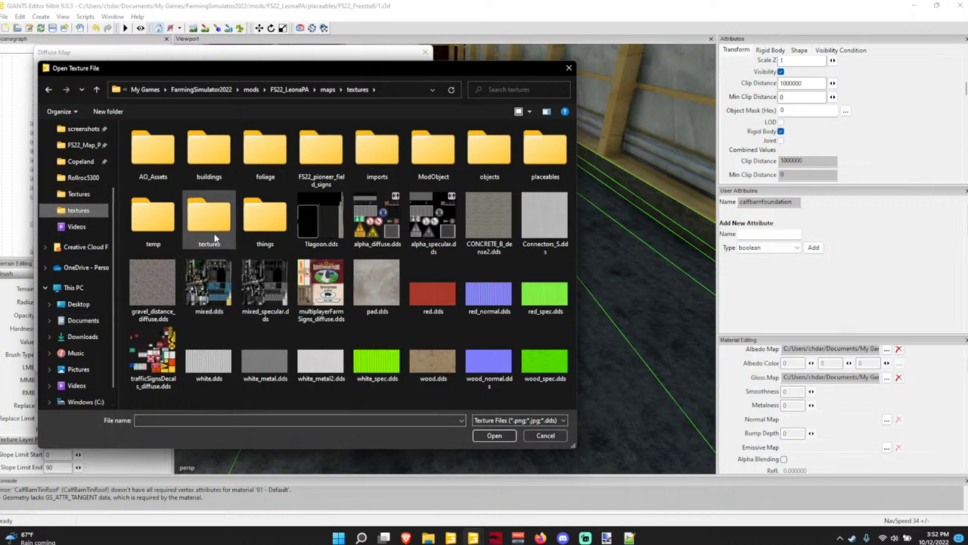
{"action": "left_click", "coordinate": [79, 193]}
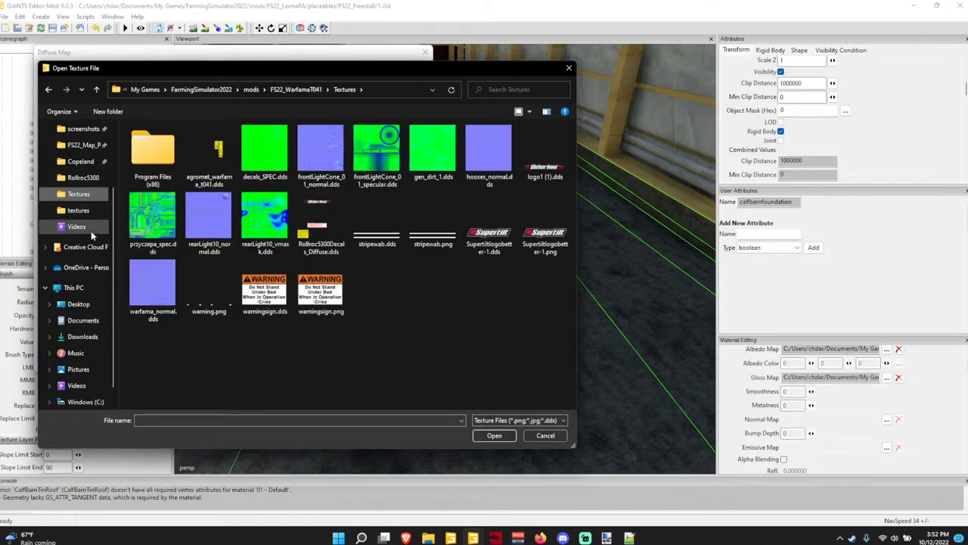
{"action": "left_click", "coordinate": [74, 212]}
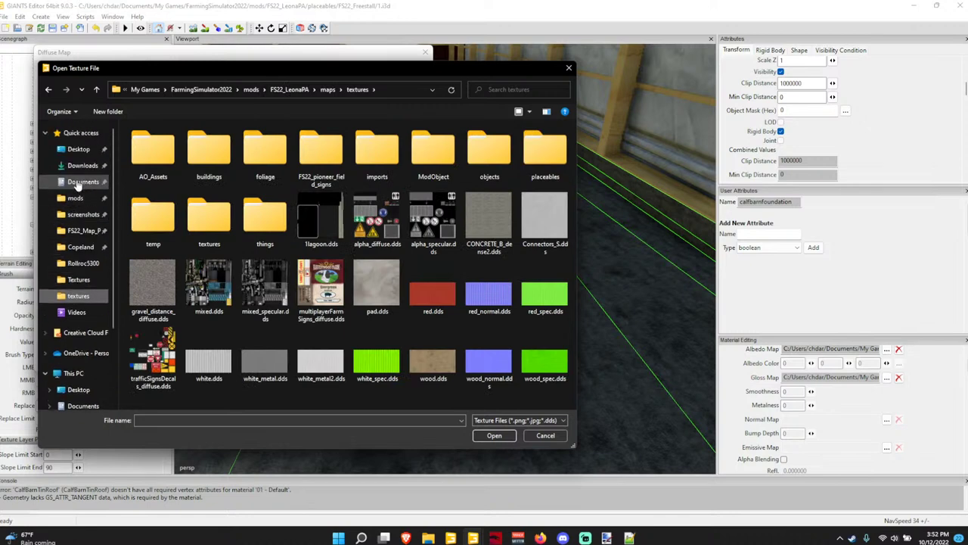
{"action": "left_click", "coordinate": [82, 181]}
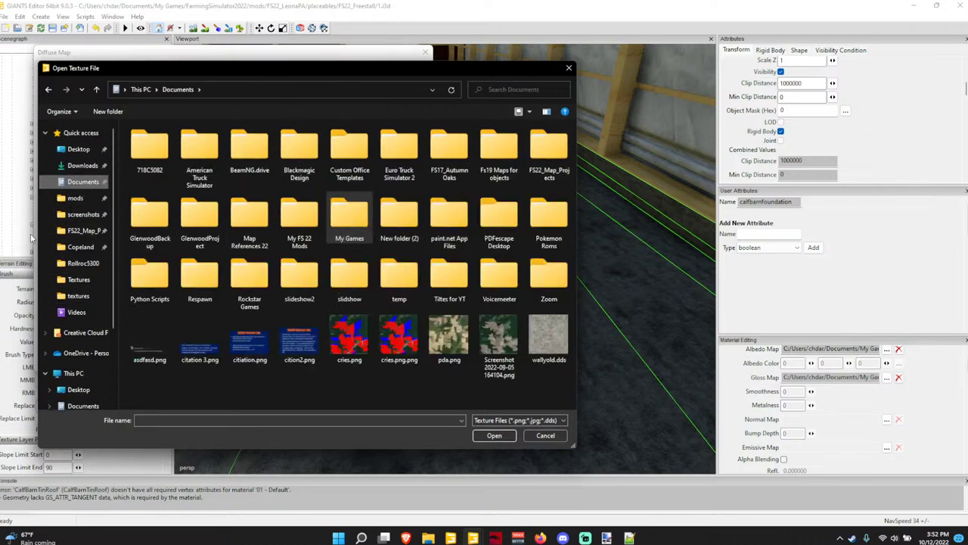
{"action": "double_click", "coordinate": [495, 162]}
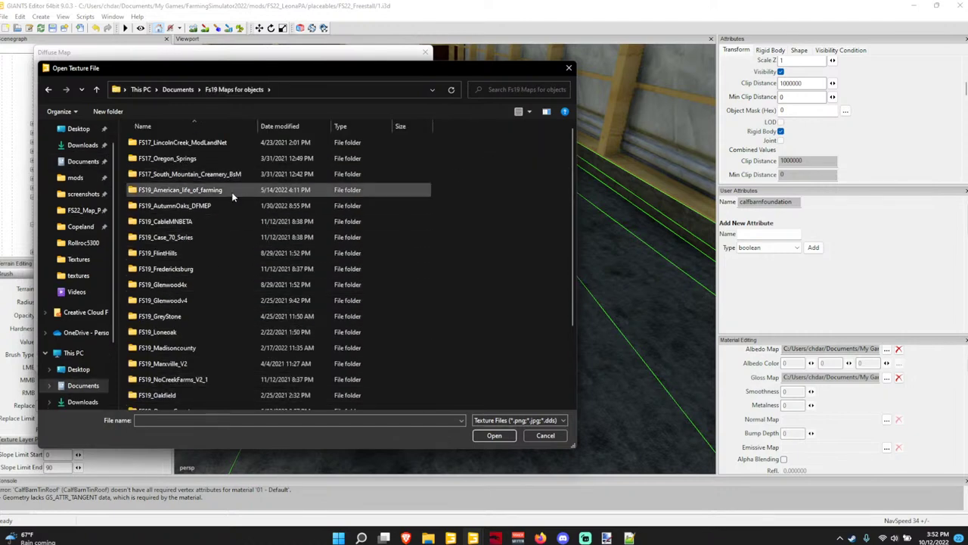
{"action": "key", "text": "alt+Left"}
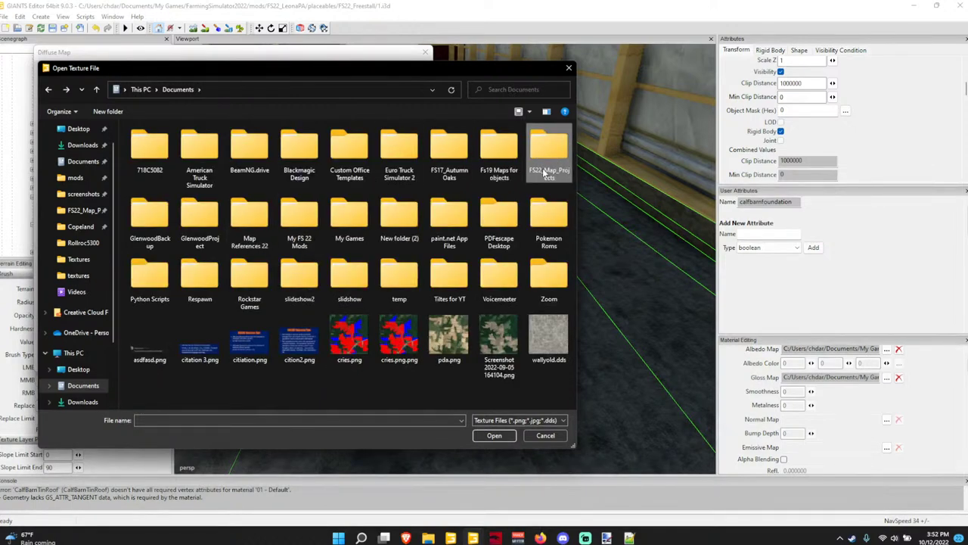
Assign CONCRETE_B.dds from the FS22_Map_Projects/Autumn Oaks/textures folder as the foundation's albedo map and inspect the floor.
{"action": "double_click", "coordinate": [544, 155]}
{"action": "double_click", "coordinate": [200, 143]}
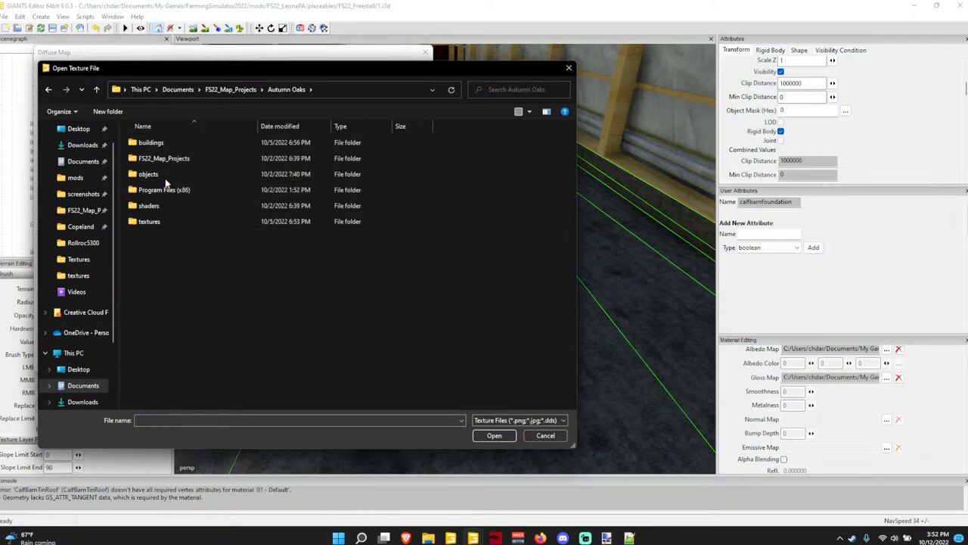
{"action": "double_click", "coordinate": [165, 220]}
{"action": "scroll", "coordinate": [361, 270], "scroll_direction": "down", "scroll_amount": 2}
{"action": "scroll", "coordinate": [361, 270], "scroll_direction": "up", "scroll_amount": 2}
{"action": "left_click", "coordinate": [266, 224]}
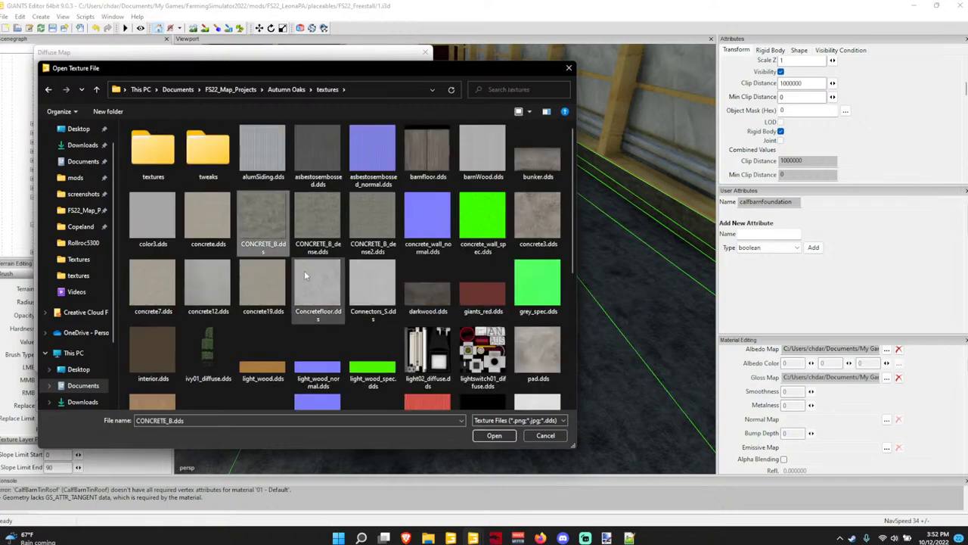
{"action": "key", "text": "Return"}
{"action": "left_click", "coordinate": [354, 364]}
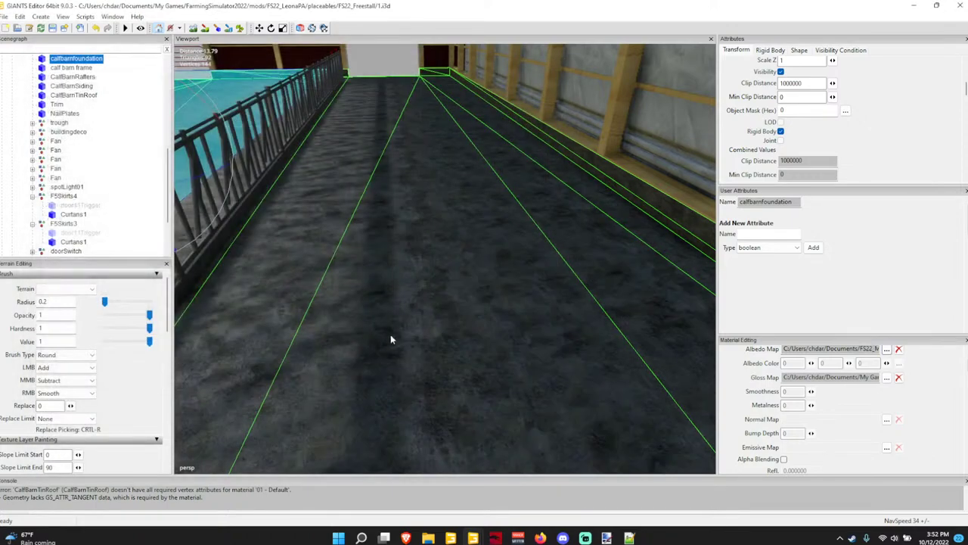
{"action": "scroll", "coordinate": [429, 311], "scroll_direction": "up", "scroll_amount": 2}
{"action": "left_click_drag", "start_coordinate": [430, 309], "coordinate": [429, 354], "text": "alt"}
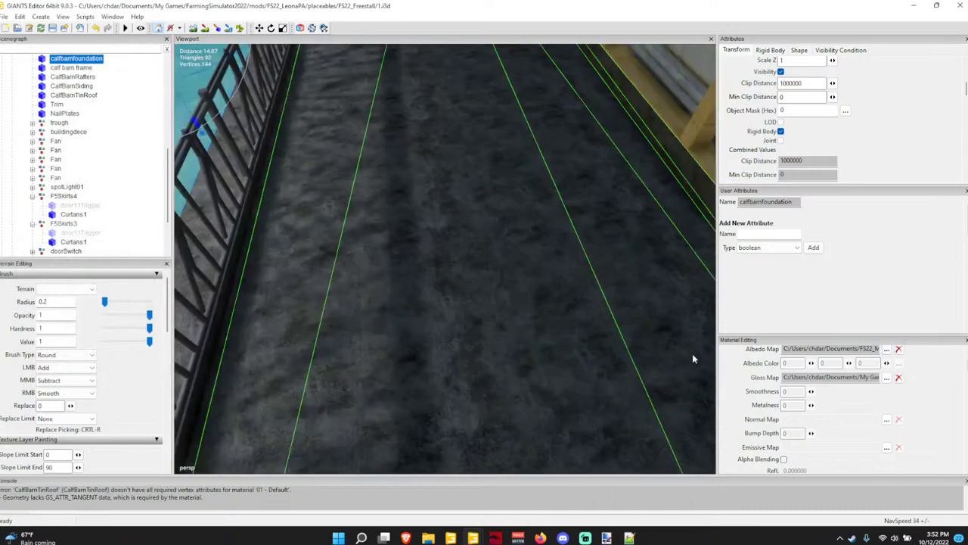
Point the foundation's albedo map to CONCRETE_B.dds in the FS22_LeonaPA maps/textures folder, check the path and view the barn interior.
{"action": "left_click", "coordinate": [887, 350]}
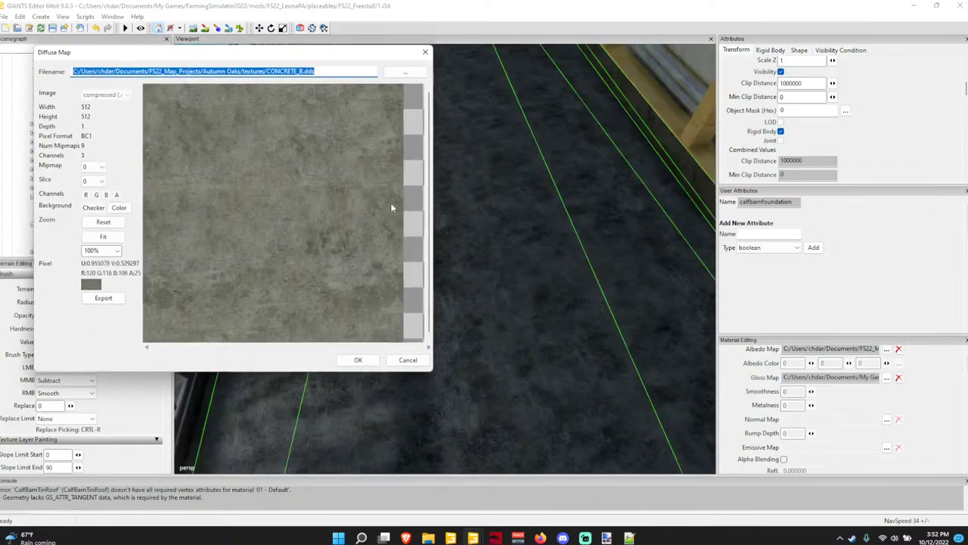
{"action": "left_click", "coordinate": [400, 72]}
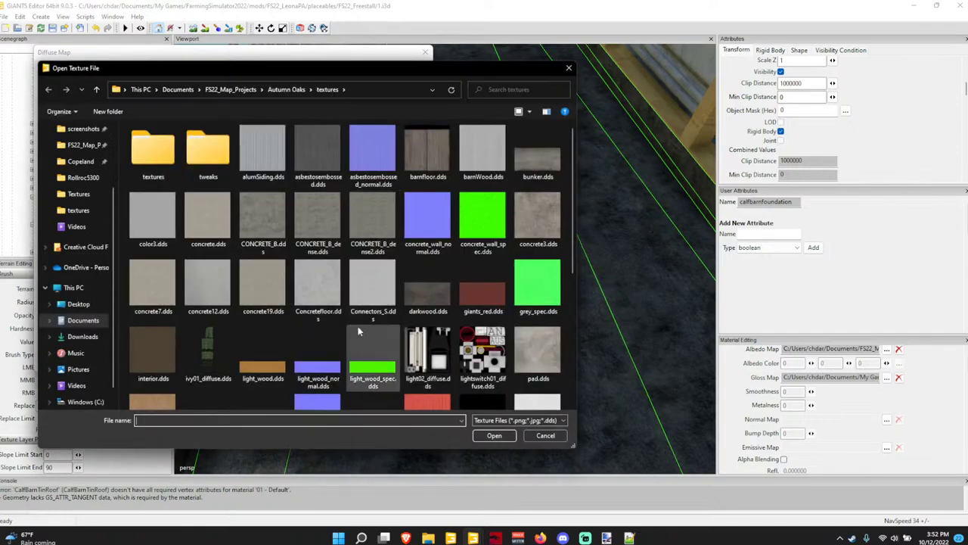
{"action": "left_click", "coordinate": [78, 210]}
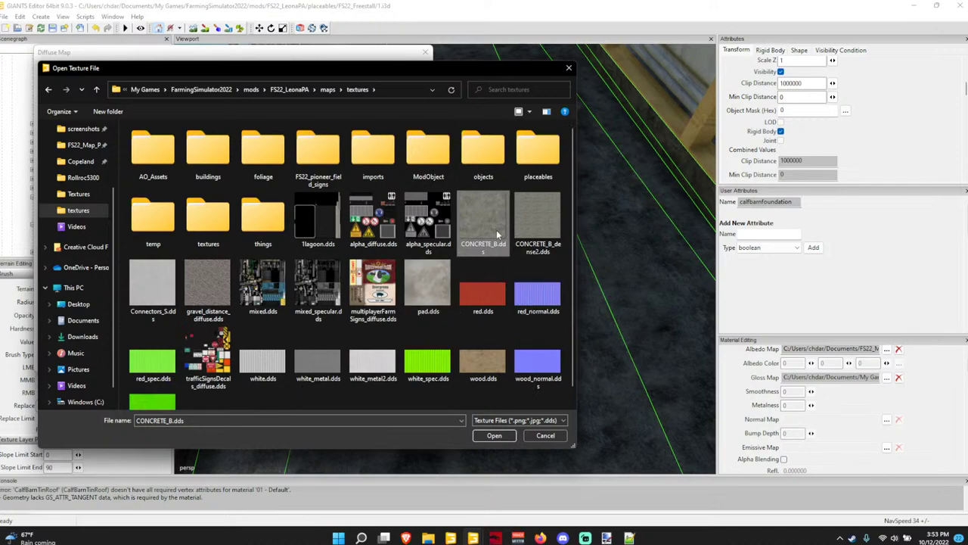
{"action": "double_click", "coordinate": [497, 235]}
{"action": "left_click_drag", "start_coordinate": [835, 347], "coordinate": [923, 346]}
{"action": "left_click_drag", "start_coordinate": [795, 354], "coordinate": [838, 351]}
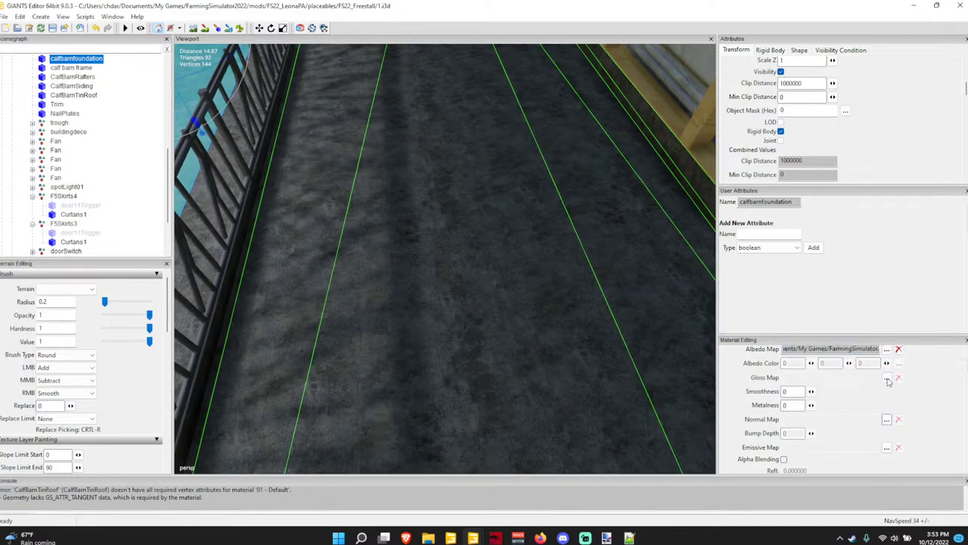
{"action": "left_click", "coordinate": [192, 169]}
{"action": "left_click_drag", "start_coordinate": [385, 254], "coordinate": [311, 107], "text": "alt"}
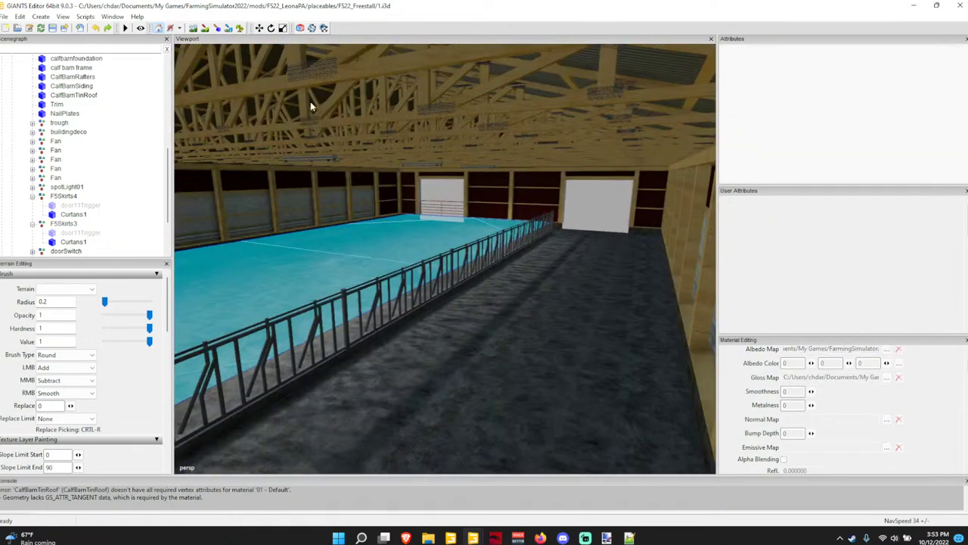
Browse to the FS22_LeonaPA maps/textures folder for a new albedo map for CalfBarnRafters.
{"action": "left_click", "coordinate": [365, 68]}
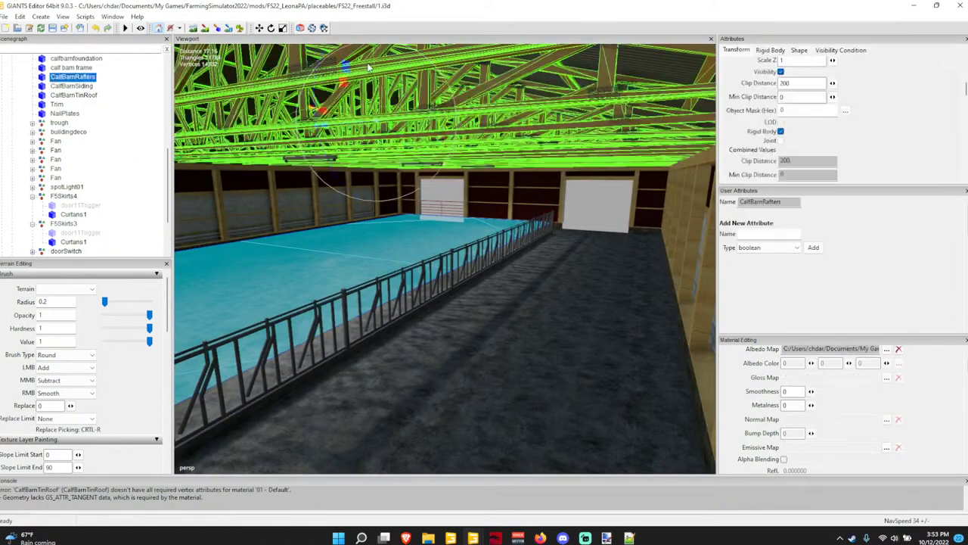
{"action": "left_click", "coordinate": [887, 349]}
{"action": "left_click", "coordinate": [435, 70]}
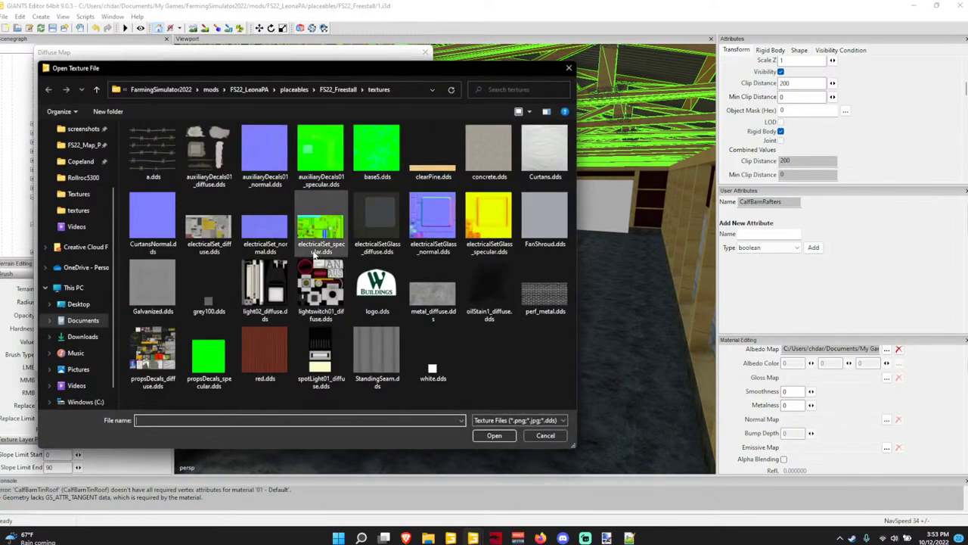
{"action": "left_click", "coordinate": [210, 90]}
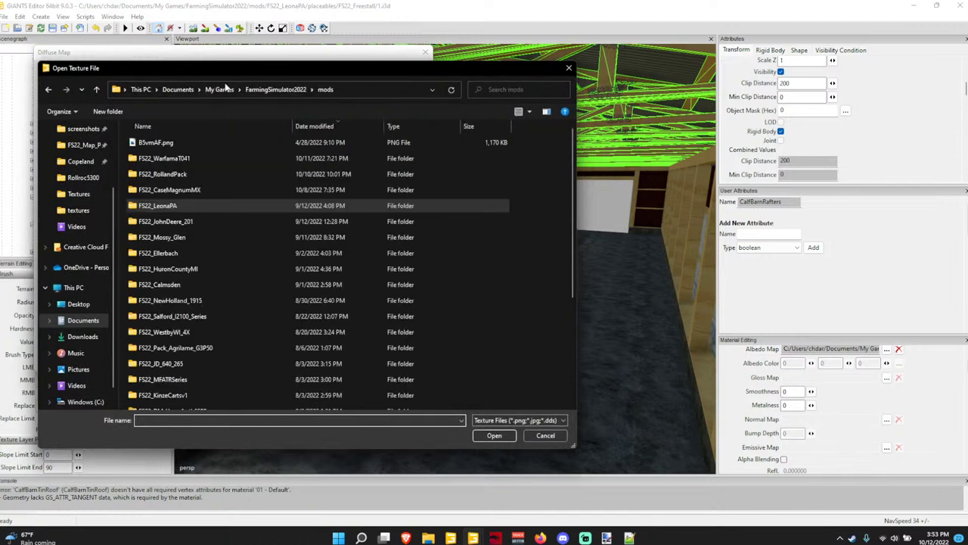
{"action": "double_click", "coordinate": [190, 209]}
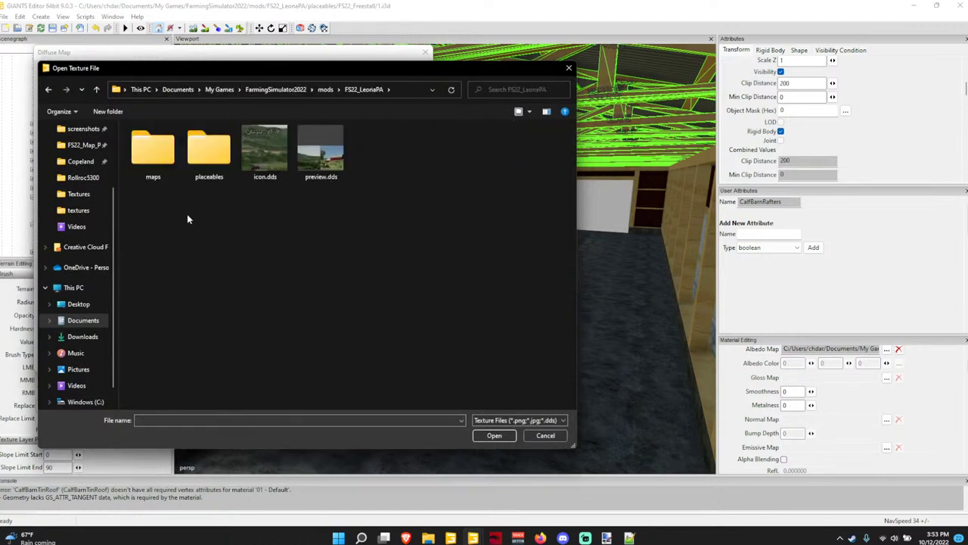
{"action": "double_click", "coordinate": [166, 155]}
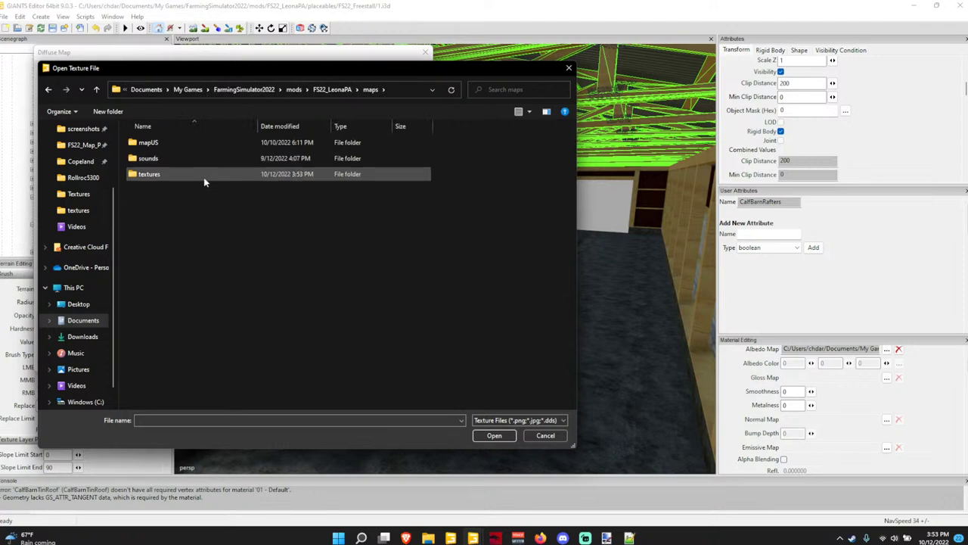
{"action": "double_click", "coordinate": [203, 176]}
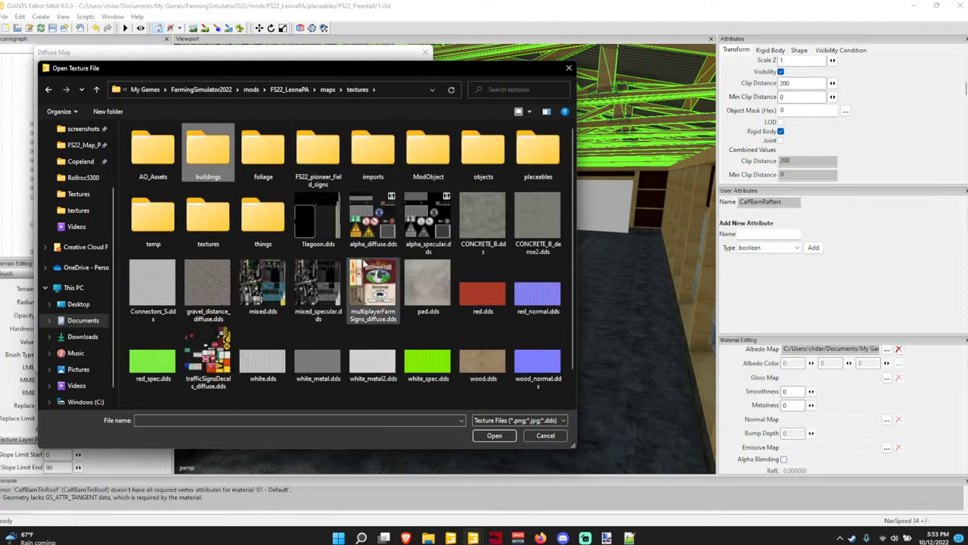
Assign wood.dds as the albedo map of CalfBarnRafters and clear the selection.
{"action": "scroll", "coordinate": [362, 270], "scroll_direction": "down", "scroll_amount": 2}
{"action": "scroll", "coordinate": [344, 369], "scroll_direction": "up", "scroll_amount": 2}
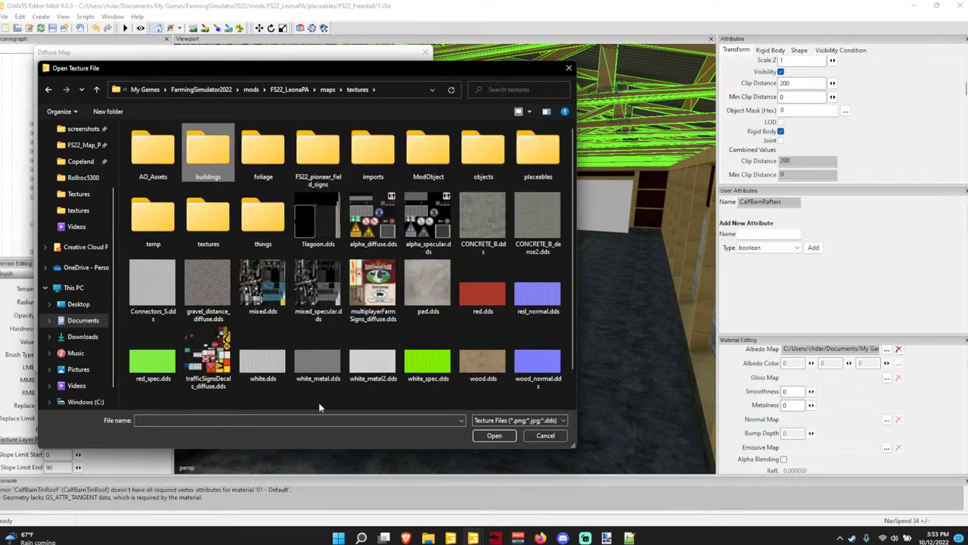
{"action": "scroll", "coordinate": [319, 408], "scroll_direction": "down", "scroll_amount": 1}
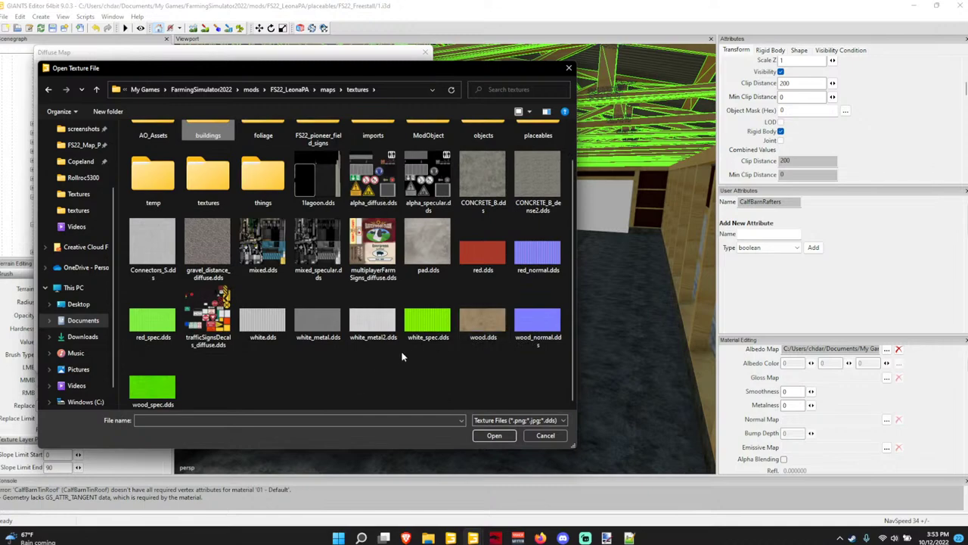
{"action": "scroll", "coordinate": [342, 317], "scroll_direction": "up", "scroll_amount": 1}
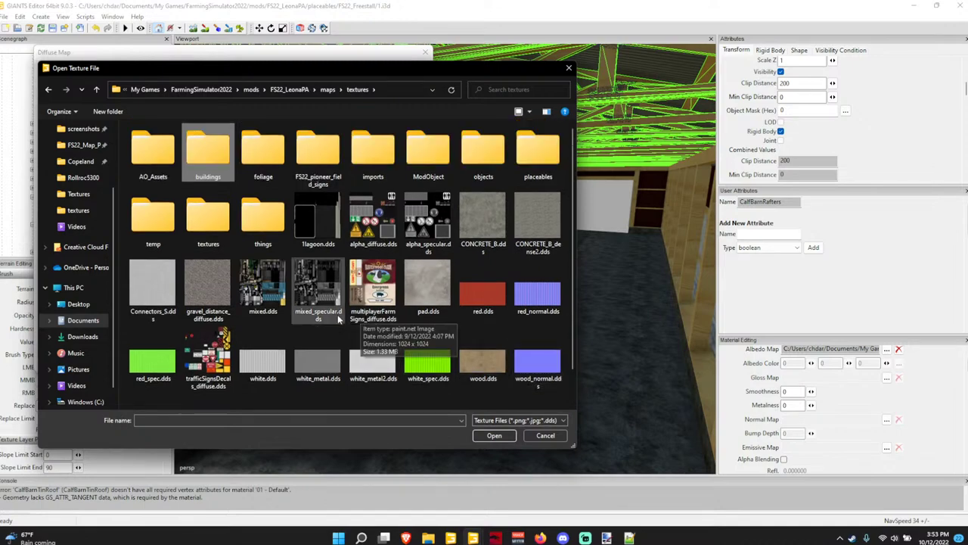
{"action": "scroll", "coordinate": [378, 253], "scroll_direction": "down", "scroll_amount": 1}
{"action": "double_click", "coordinate": [487, 309]}
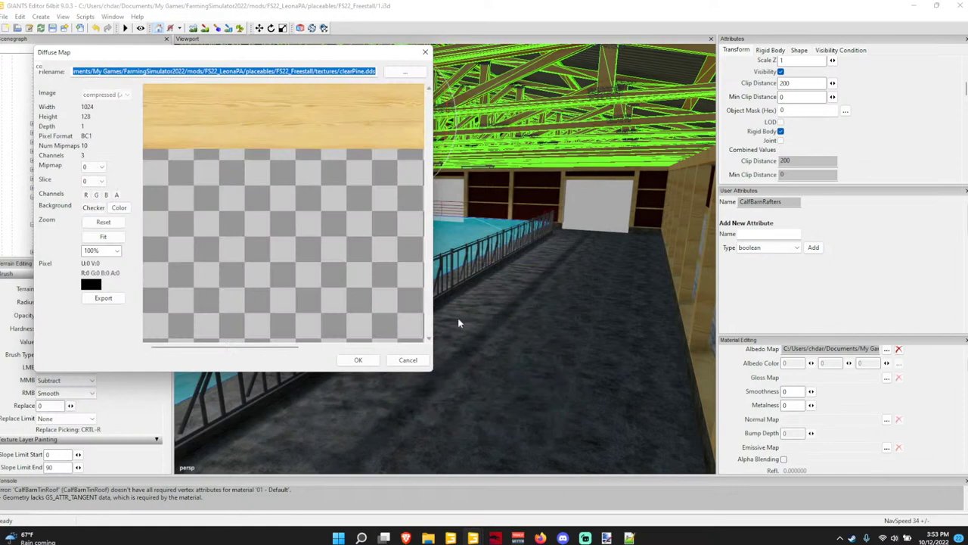
{"action": "left_click", "coordinate": [357, 359]}
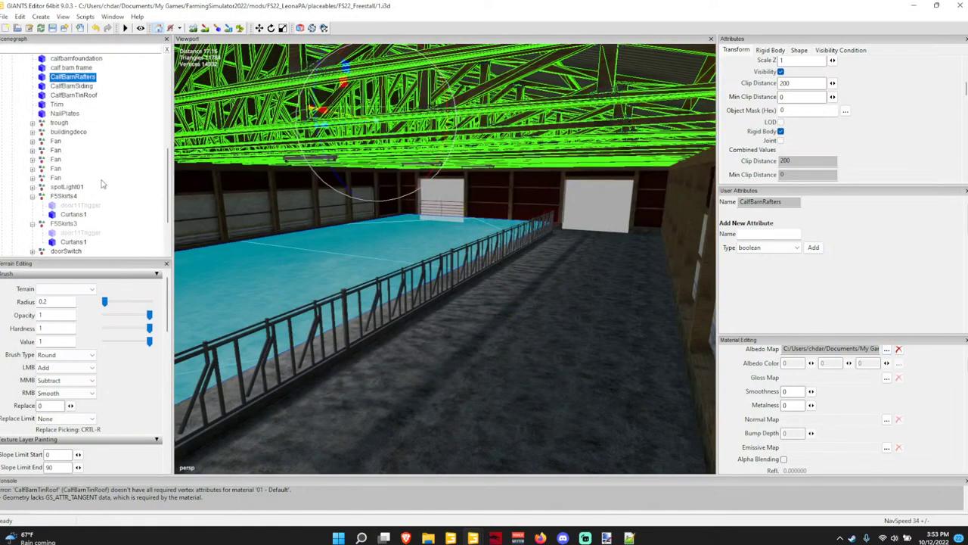
{"action": "left_click", "coordinate": [101, 183]}
Save the barn file 1.i3d and close its editor window.
{"action": "left_click_drag", "start_coordinate": [302, 198], "coordinate": [384, 171], "text": "alt"}
{"action": "scroll", "coordinate": [346, 227], "scroll_direction": "down", "scroll_amount": 10}
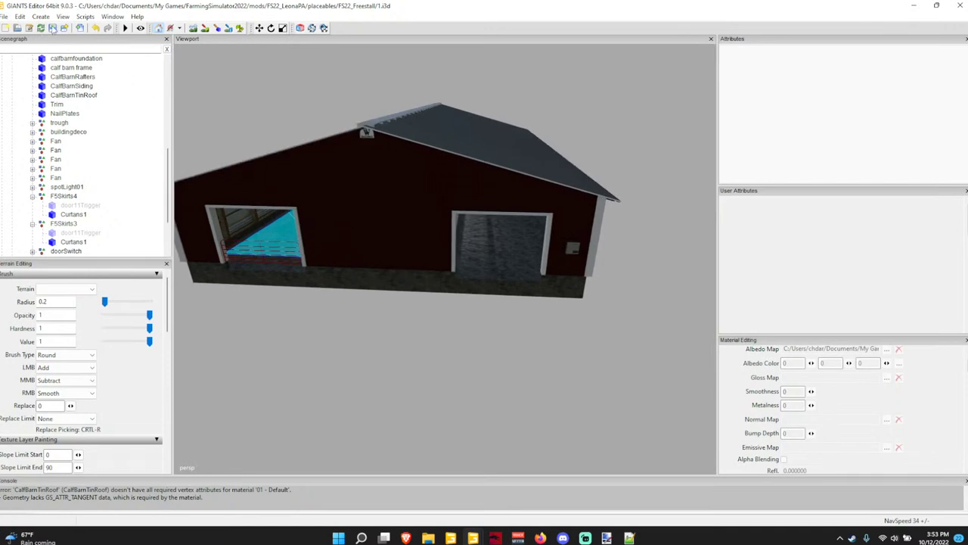
{"action": "key", "text": "ctrl+s"}
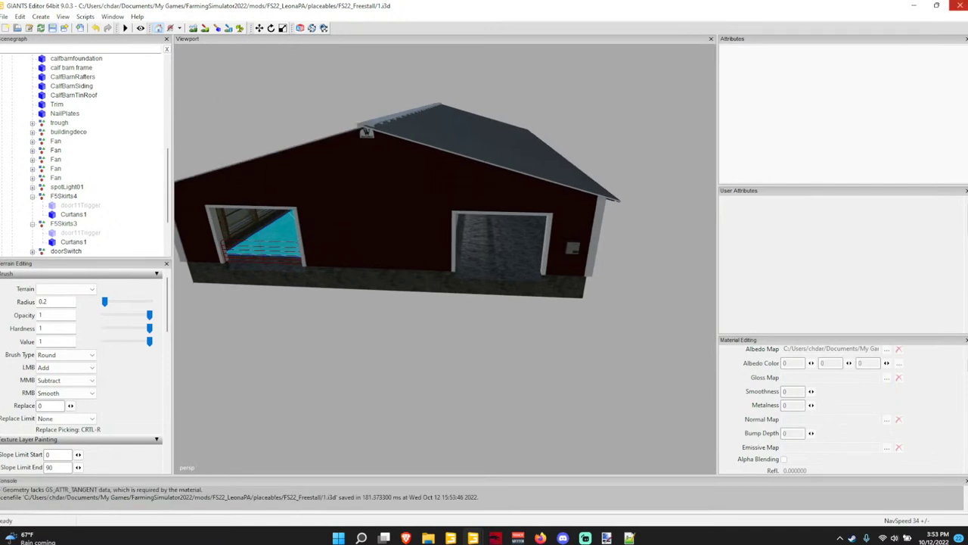
{"action": "left_click", "coordinate": [959, 6]}
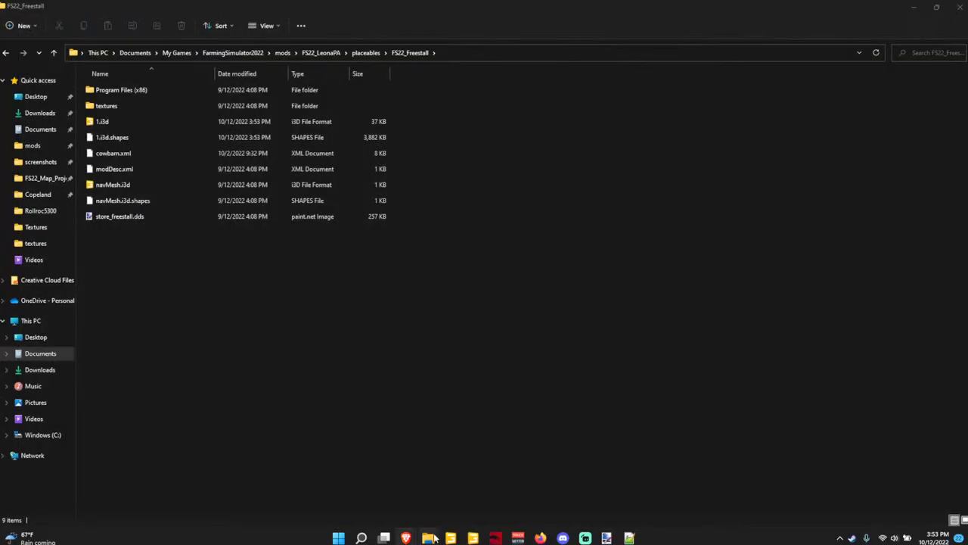
Switch to the GIANTS Editor window with map.i3d and view the bunker silos.
{"action": "mouse_move", "coordinate": [473, 537]}
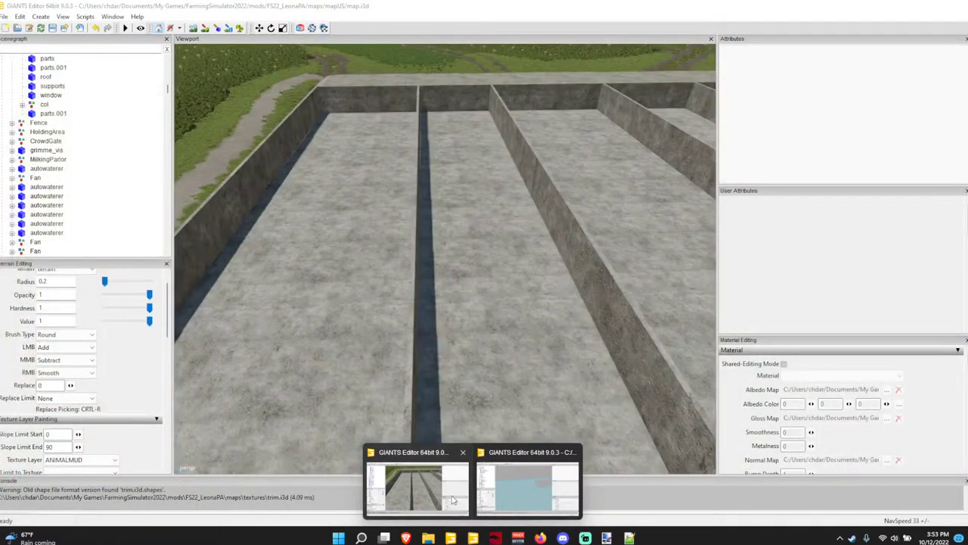
{"action": "left_click", "coordinate": [452, 454]}
{"action": "left_click_drag", "start_coordinate": [484, 292], "coordinate": [508, 296], "text": "alt"}
Switch to the Google Docs to-do list and delete the line "Change season times on squatch freestall".
{"action": "mouse_move", "coordinate": [405, 536]}
{"action": "left_click", "coordinate": [452, 484]}
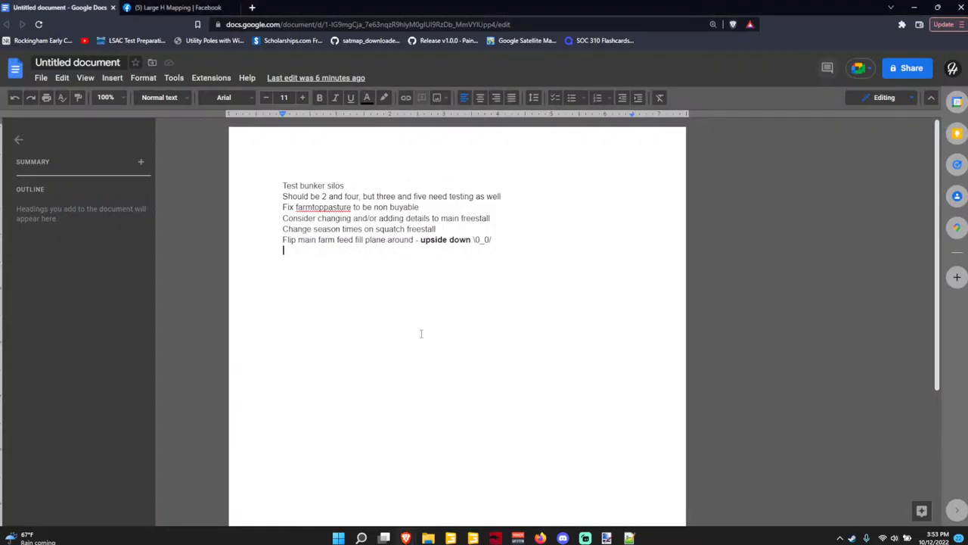
{"action": "left_click_drag", "start_coordinate": [289, 198], "coordinate": [262, 235]}
{"action": "left_click", "coordinate": [429, 214]}
{"action": "left_click", "coordinate": [263, 235]}
{"action": "triple_click", "coordinate": [292, 226]}
{"action": "key", "text": "BackSpace"}
{"action": "key", "text": "BackSpace"}
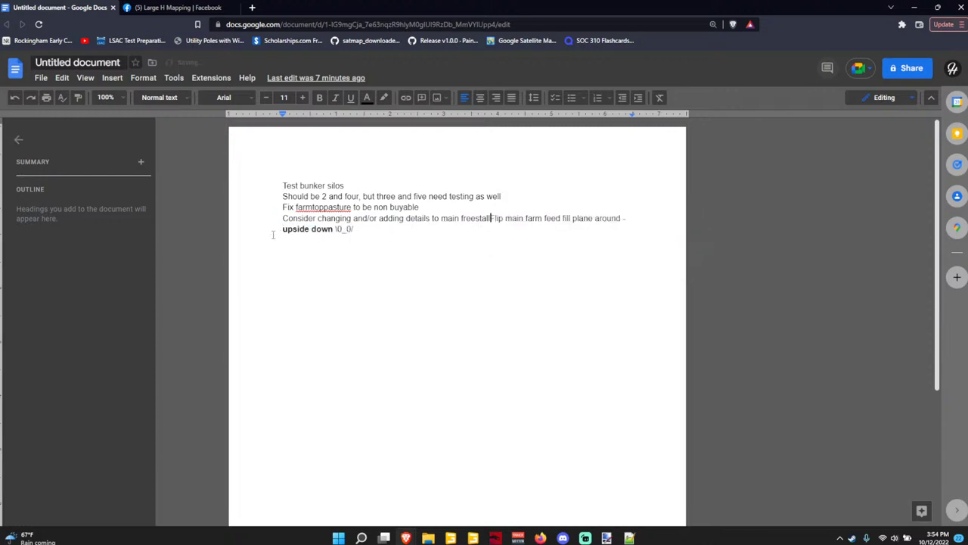
{"action": "key", "text": "Return"}
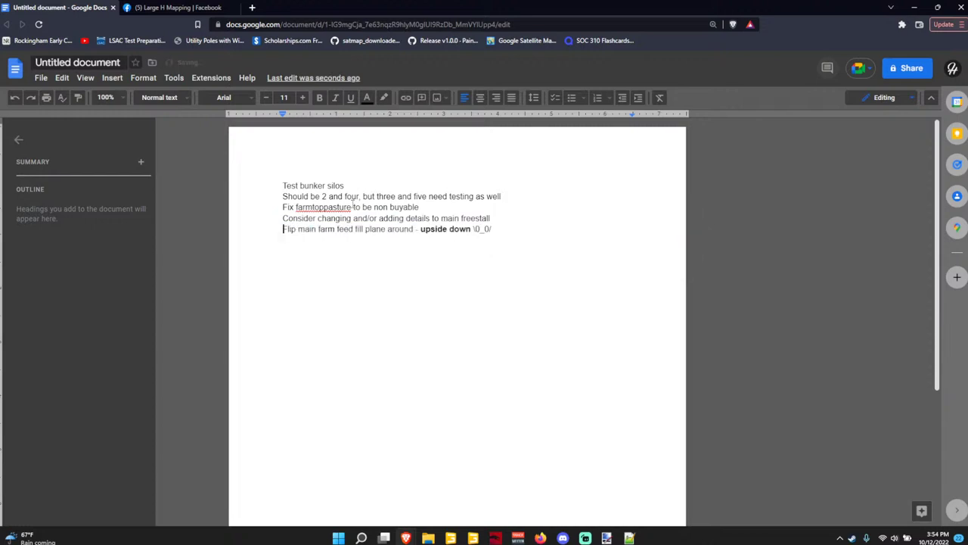
Delete the to-do lines about adding details to the main freestall and flipping the main farm feed fill plane.
{"action": "left_click_drag", "start_coordinate": [517, 219], "coordinate": [246, 213]}
{"action": "left_click", "coordinate": [338, 218]}
{"action": "left_click_drag", "start_coordinate": [491, 219], "coordinate": [275, 220]}
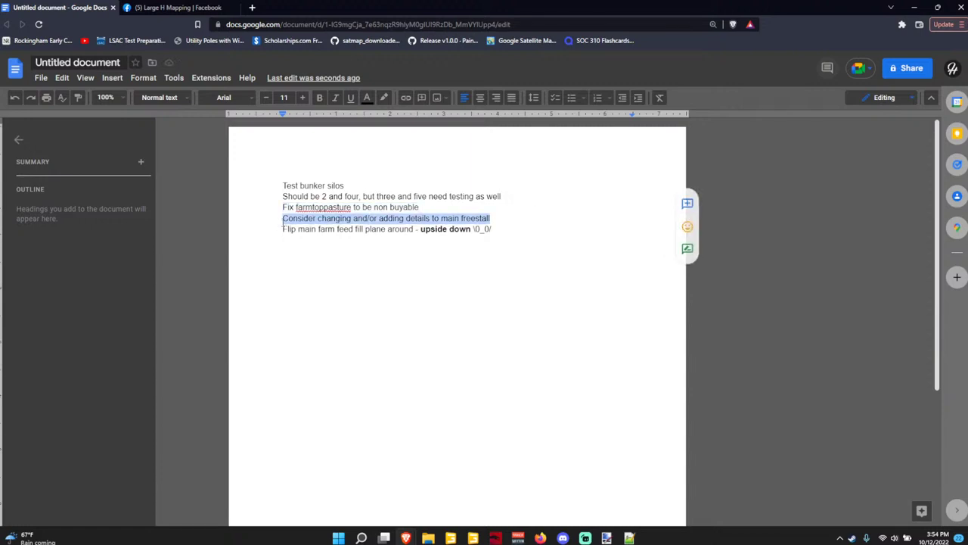
{"action": "key", "text": "BackSpace"}
{"action": "key", "text": "BackSpace"}
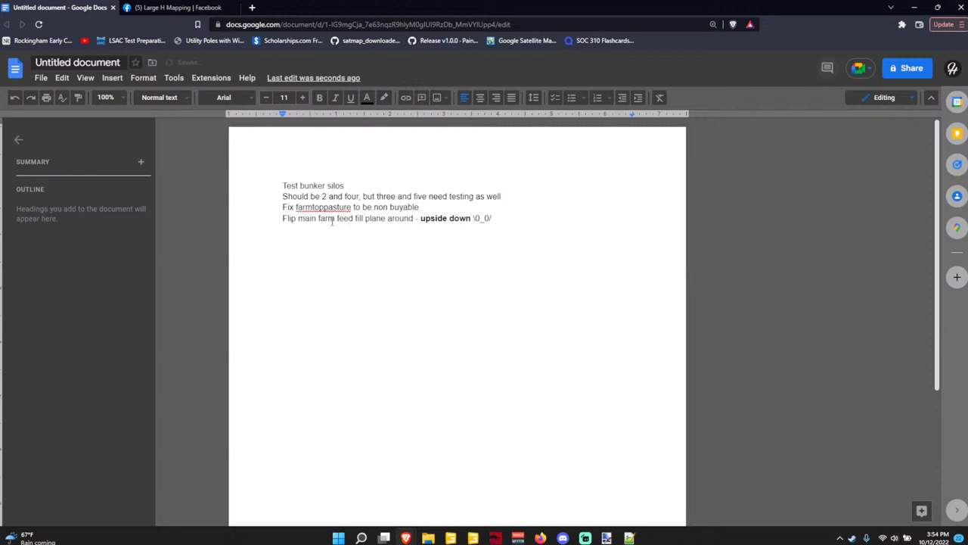
{"action": "triple_click", "coordinate": [331, 219]}
{"action": "key", "text": "BackSpace"}
{"action": "key", "text": "BackSpace"}
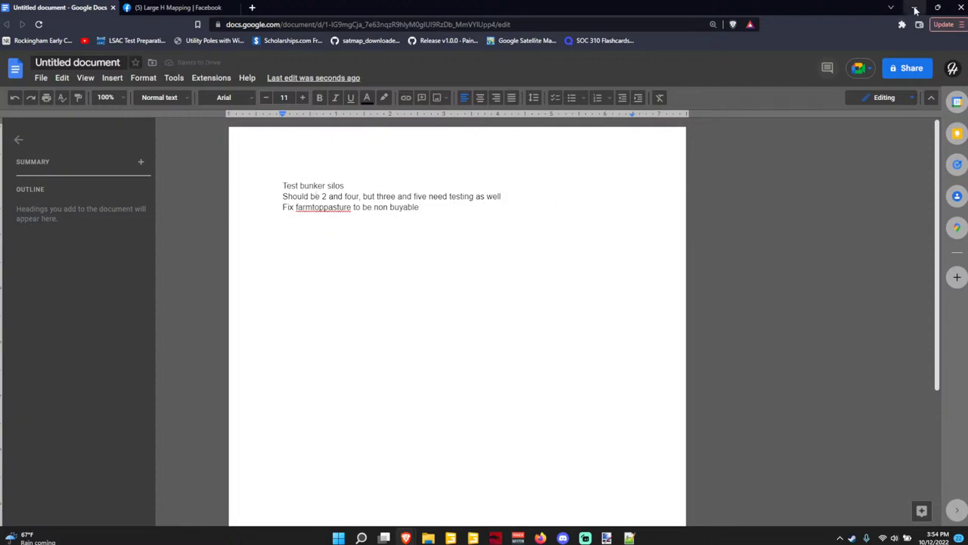
Return to map.i3d in GIANTS Editor and start a file import from the FS22_LeonaPA placeables folder.
{"action": "left_click", "coordinate": [914, 9]}
{"action": "left_click_drag", "start_coordinate": [421, 344], "coordinate": [333, 180], "text": "alt"}
{"action": "scroll", "coordinate": [423, 326], "scroll_direction": "up", "scroll_amount": 5}
{"action": "scroll", "coordinate": [423, 324], "scroll_direction": "down", "scroll_amount": 10}
{"action": "scroll", "coordinate": [424, 325], "scroll_direction": "up", "scroll_amount": 4}
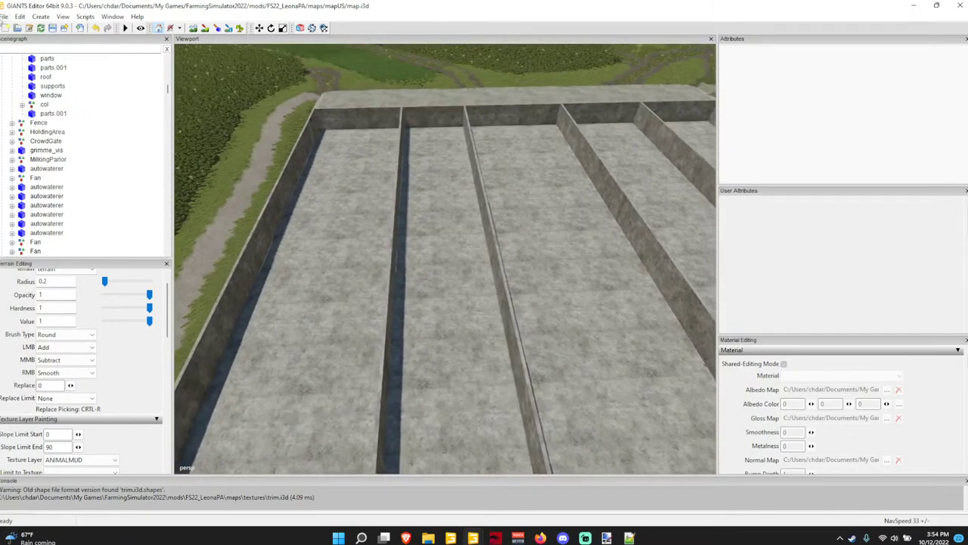
{"action": "left_click", "coordinate": [4, 15]}
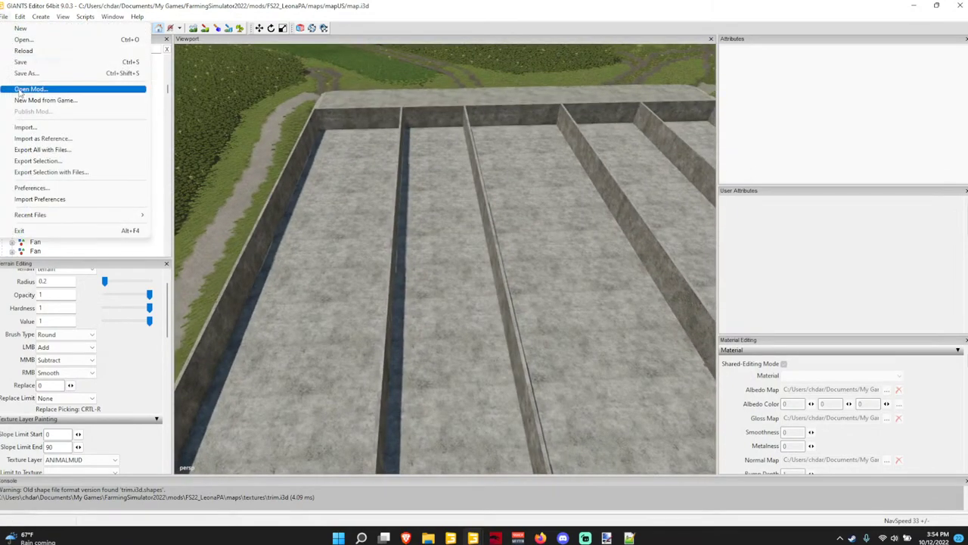
{"action": "left_click", "coordinate": [30, 133]}
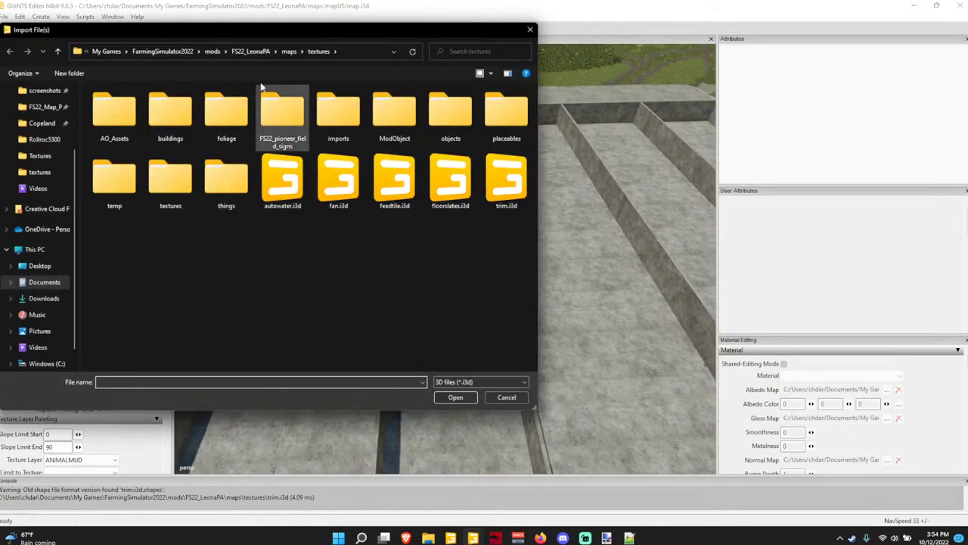
{"action": "left_click", "coordinate": [252, 50]}
{"action": "double_click", "coordinate": [175, 121]}
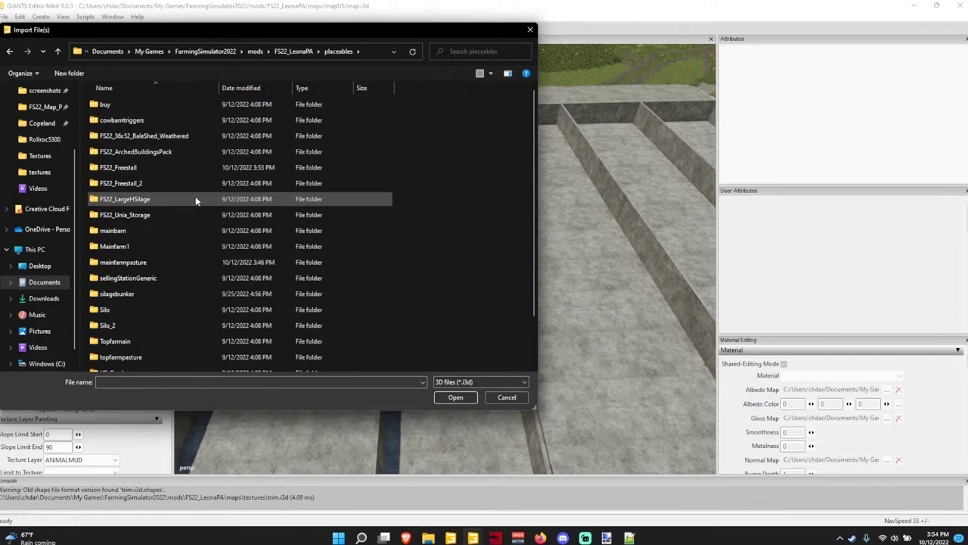
Look through the placeables folder for the folder holding the bunker silo files.
{"action": "scroll", "coordinate": [194, 204], "scroll_direction": "down", "scroll_amount": 1}
{"action": "scroll", "coordinate": [294, 191], "scroll_direction": "up", "scroll_amount": 1}
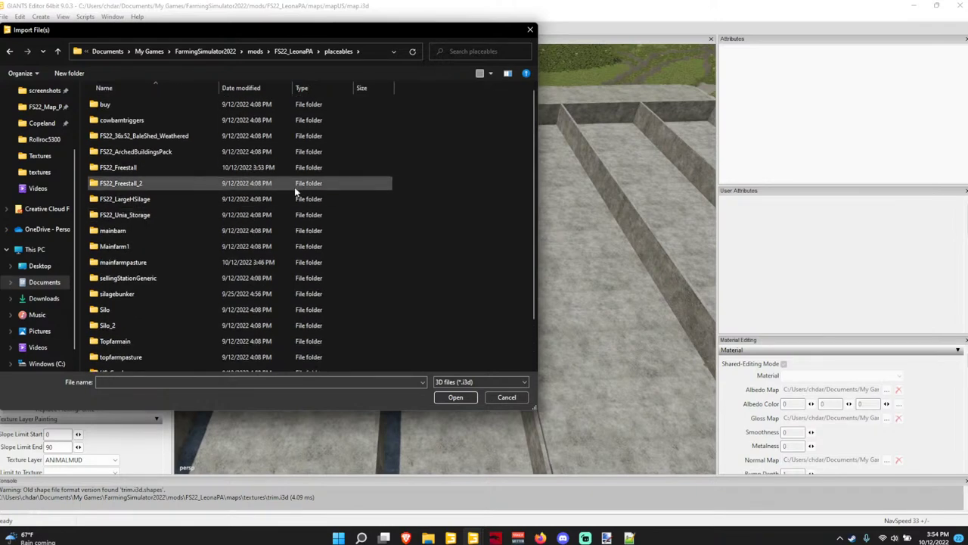
{"action": "scroll", "coordinate": [257, 208], "scroll_direction": "down", "scroll_amount": 1}
{"action": "scroll", "coordinate": [209, 210], "scroll_direction": "up", "scroll_amount": 1}
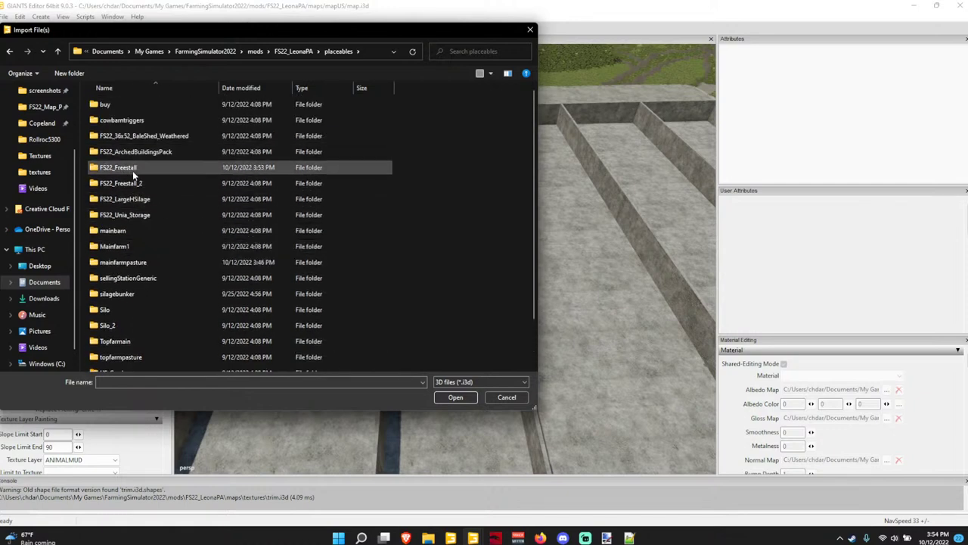
{"action": "scroll", "coordinate": [174, 229], "scroll_direction": "down", "scroll_amount": 1}
{"action": "scroll", "coordinate": [174, 229], "scroll_direction": "up", "scroll_amount": 1}
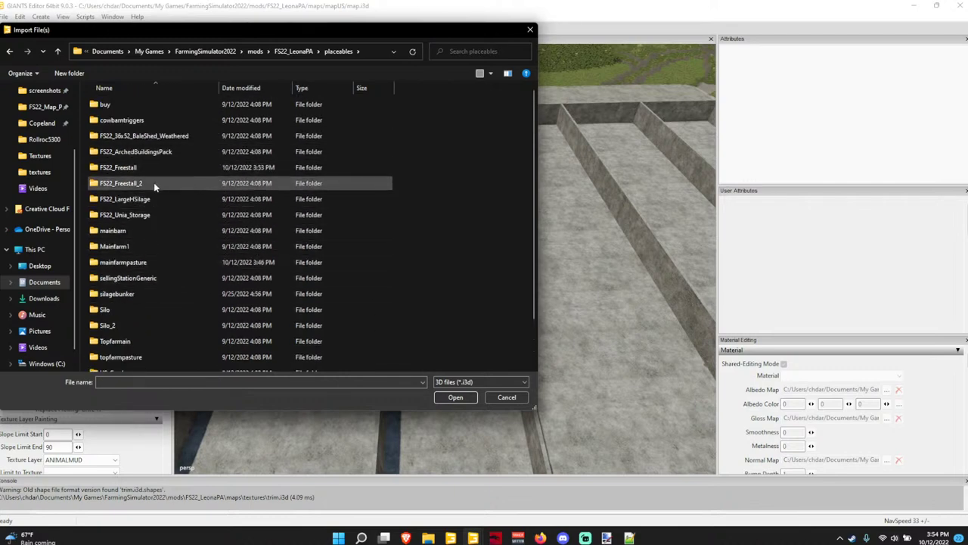
{"action": "scroll", "coordinate": [149, 204], "scroll_direction": "down", "scroll_amount": 1}
{"action": "scroll", "coordinate": [147, 216], "scroll_direction": "down", "scroll_amount": 1}
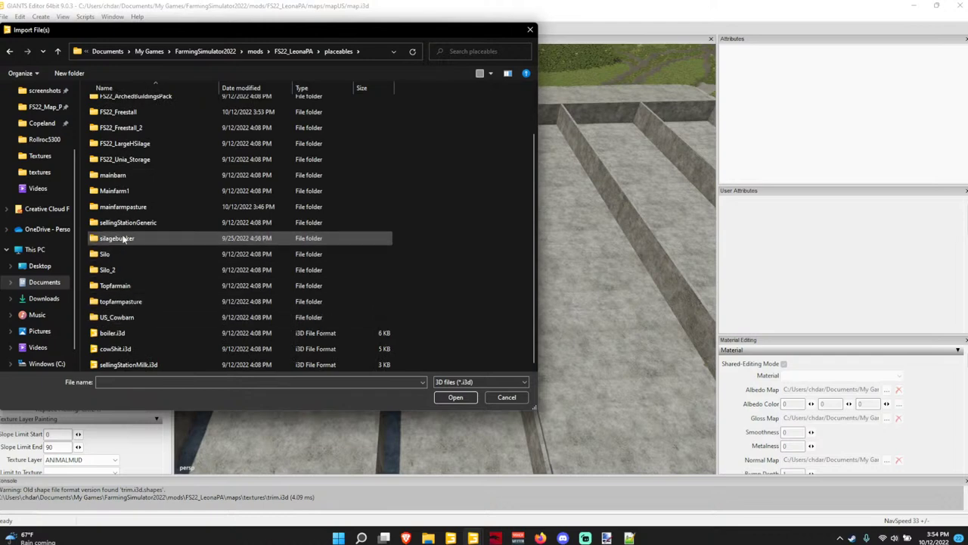
{"action": "scroll", "coordinate": [127, 189], "scroll_direction": "up", "scroll_amount": 2}
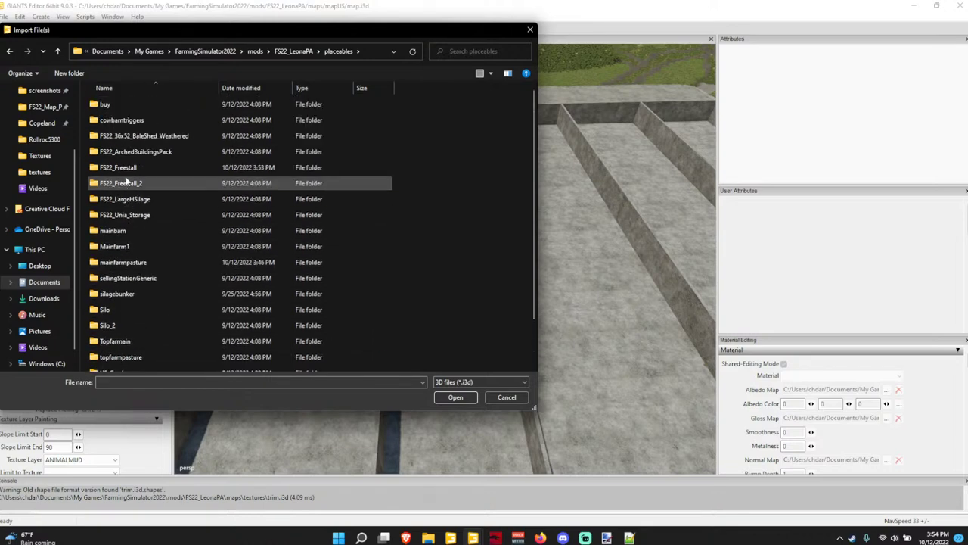
{"action": "scroll", "coordinate": [131, 156], "scroll_direction": "down", "scroll_amount": 1}
{"action": "scroll", "coordinate": [133, 156], "scroll_direction": "up", "scroll_amount": 1}
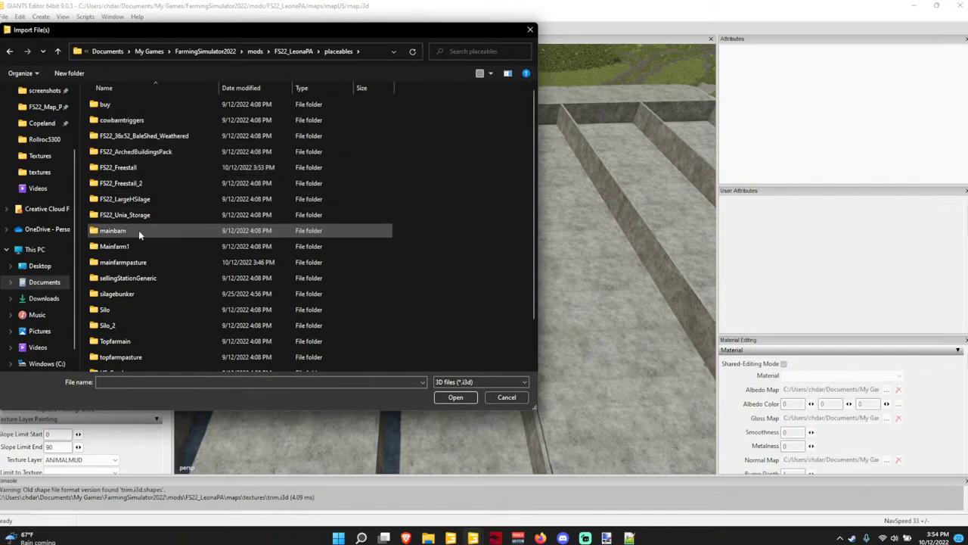
Import bunker2.i3d and bunker4.i3d from the silagebunker folder and find them at the end of the scenegraph.
{"action": "double_click", "coordinate": [132, 294]}
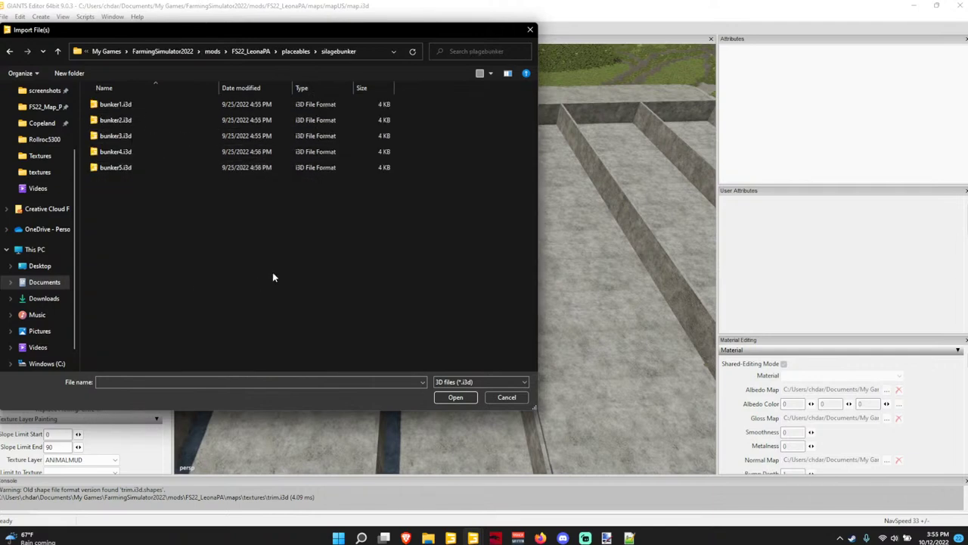
{"action": "left_click", "coordinate": [124, 120]}
{"action": "left_click", "coordinate": [136, 151], "text": "ctrl"}
{"action": "left_click", "coordinate": [454, 396]}
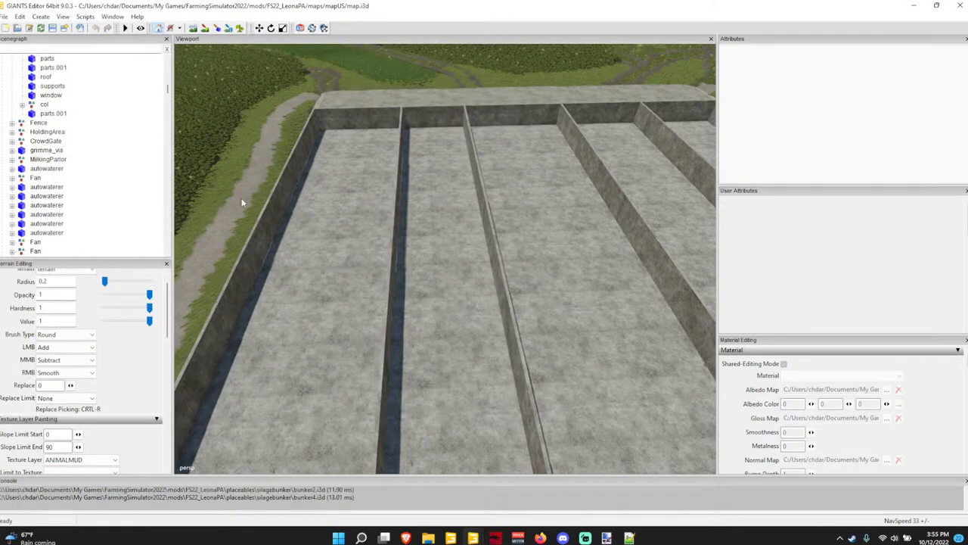
{"action": "scroll", "coordinate": [127, 214], "scroll_direction": "down", "scroll_amount": 10}
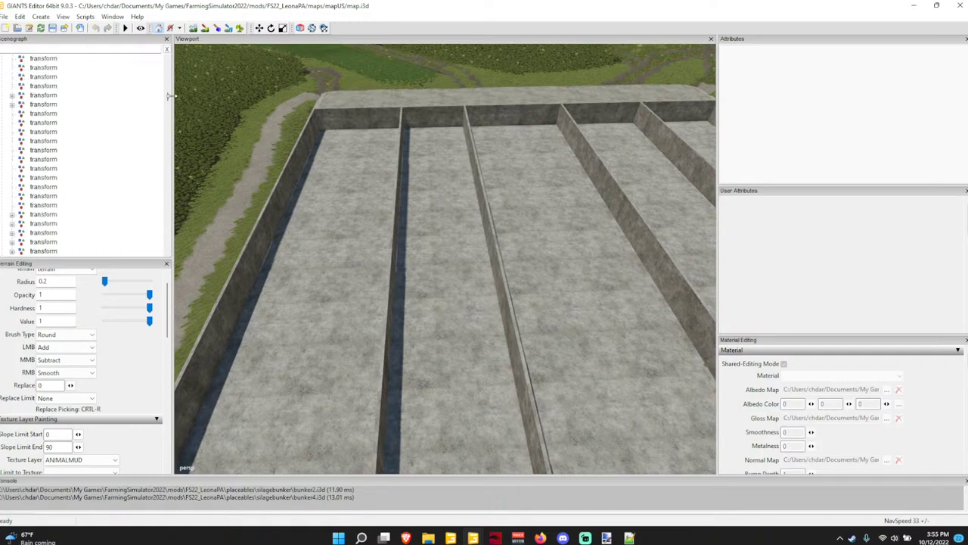
{"action": "left_click_drag", "start_coordinate": [168, 97], "coordinate": [178, 266]}
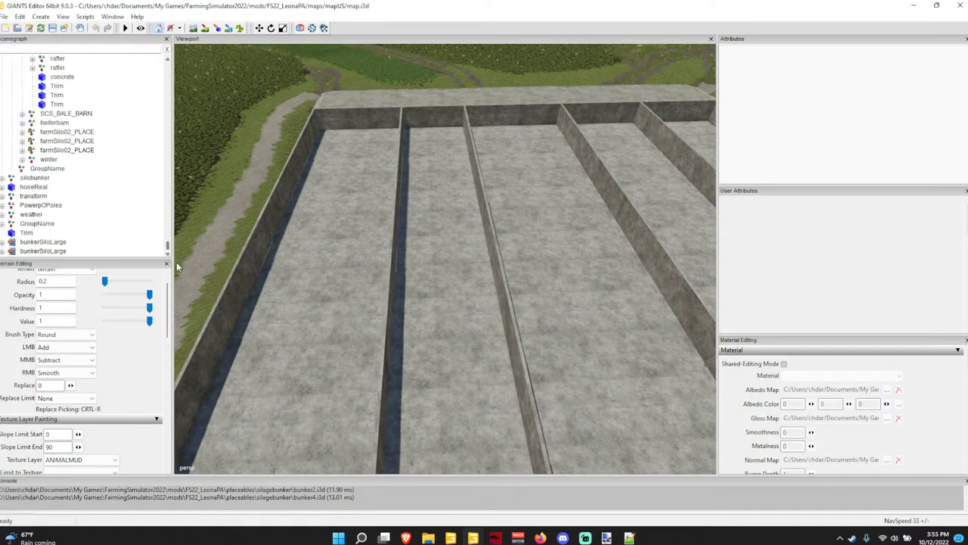
Select the first imported bunkerSiloLarge, and open placeables.xml from the FS22_LeonaPA maps/mapUS folder in Notepad++.
{"action": "left_click", "coordinate": [68, 242]}
{"action": "left_click", "coordinate": [434, 534]}
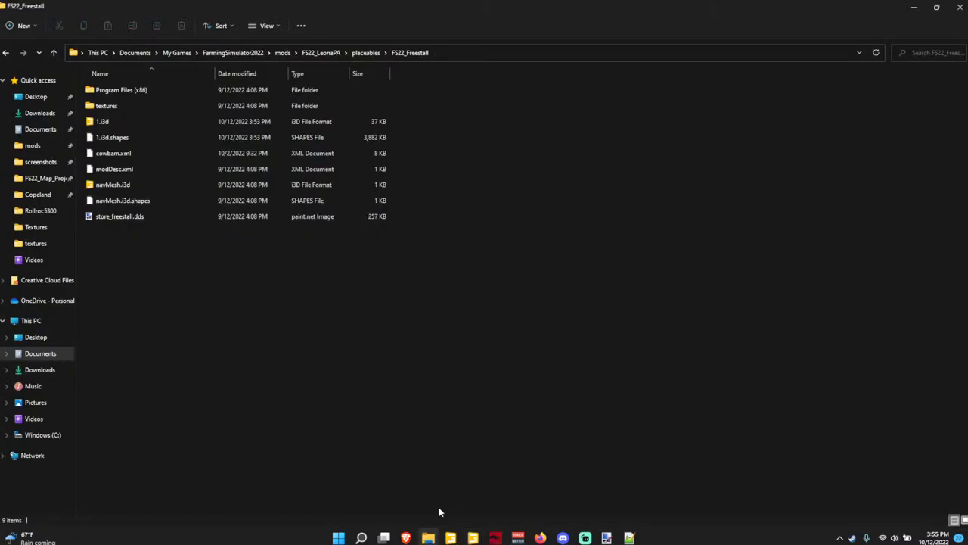
{"action": "left_click", "coordinate": [327, 53]}
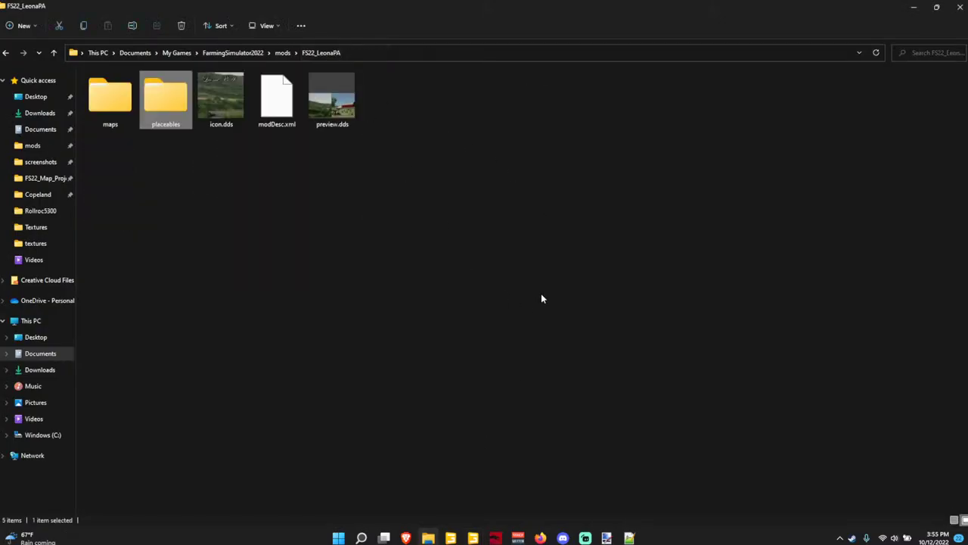
{"action": "double_click", "coordinate": [115, 106]}
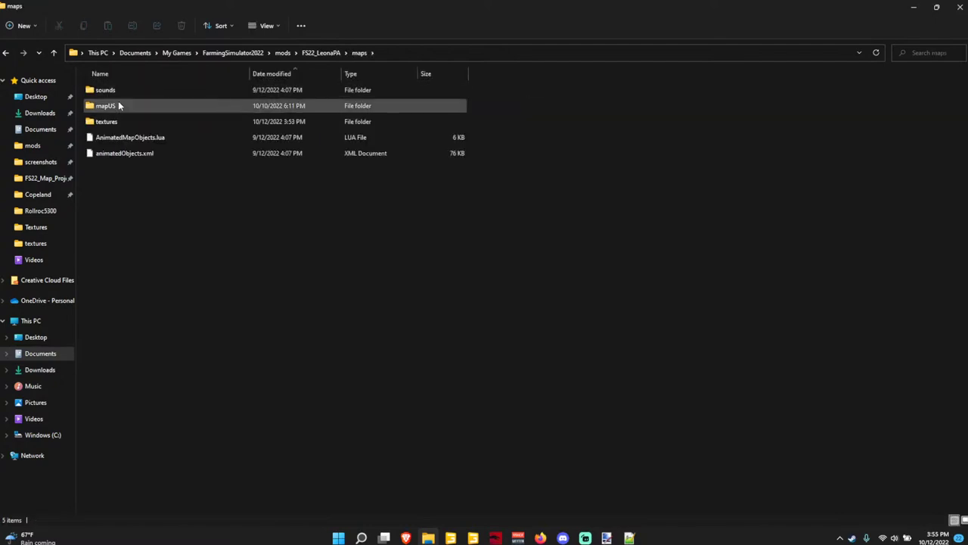
{"action": "double_click", "coordinate": [118, 105]}
{"action": "scroll", "coordinate": [123, 239], "scroll_direction": "down", "scroll_amount": 2}
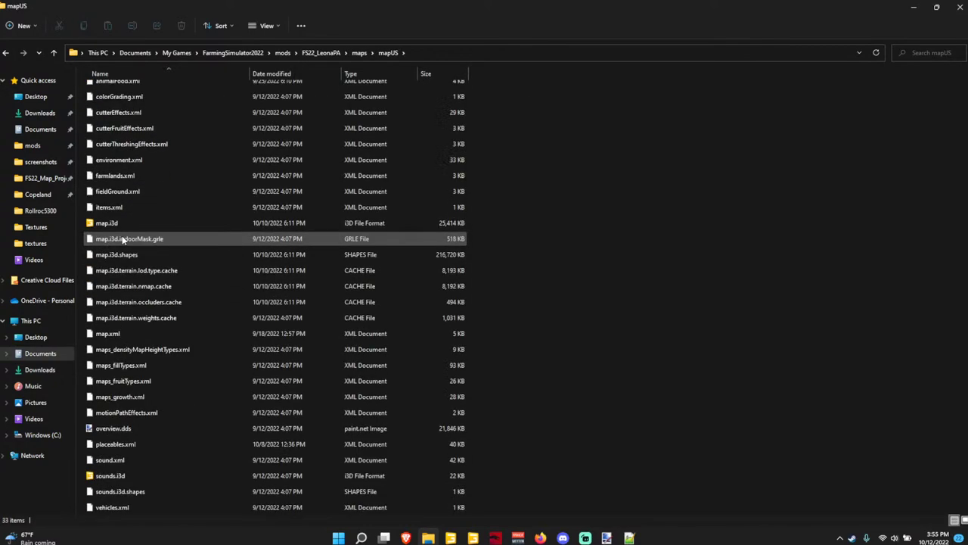
{"action": "right_click", "coordinate": [129, 444]}
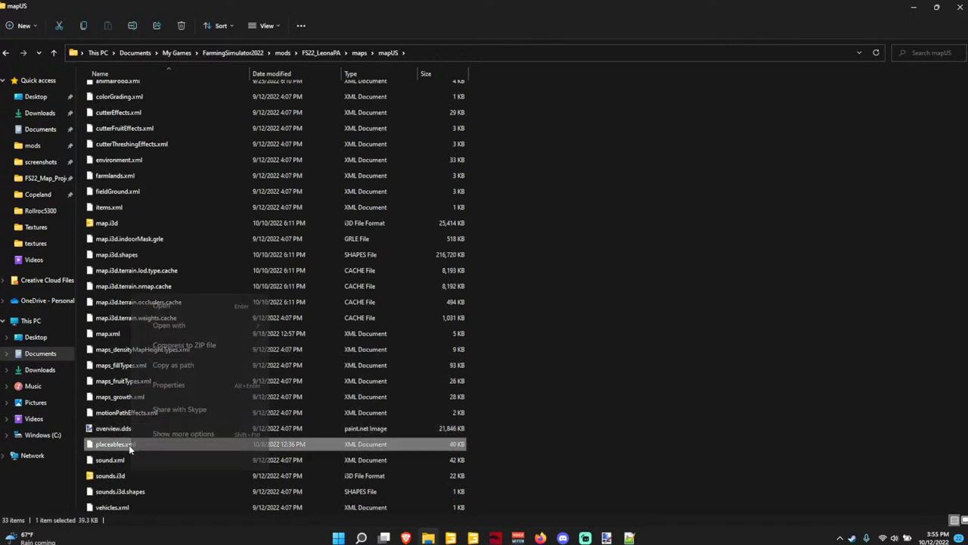
{"action": "left_click", "coordinate": [194, 434]}
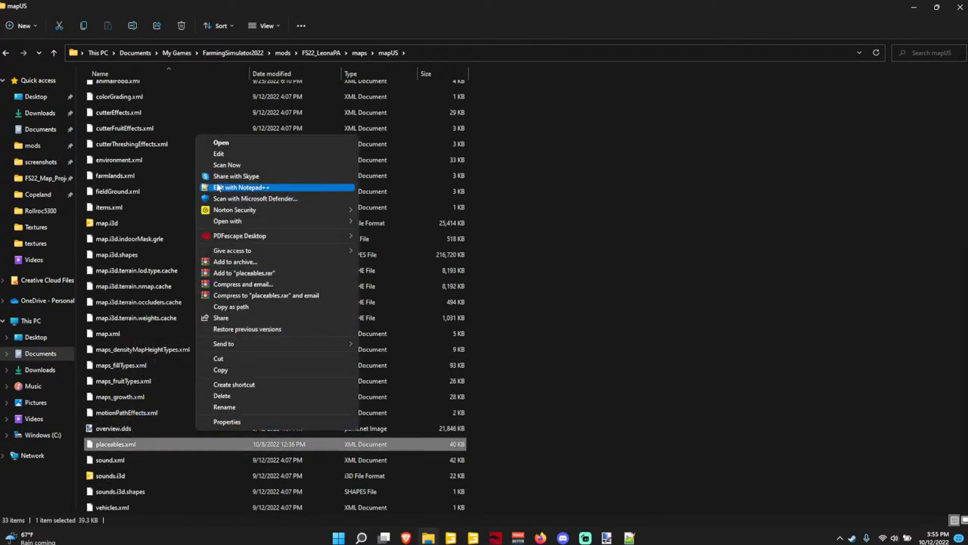
{"action": "left_click", "coordinate": [218, 187]}
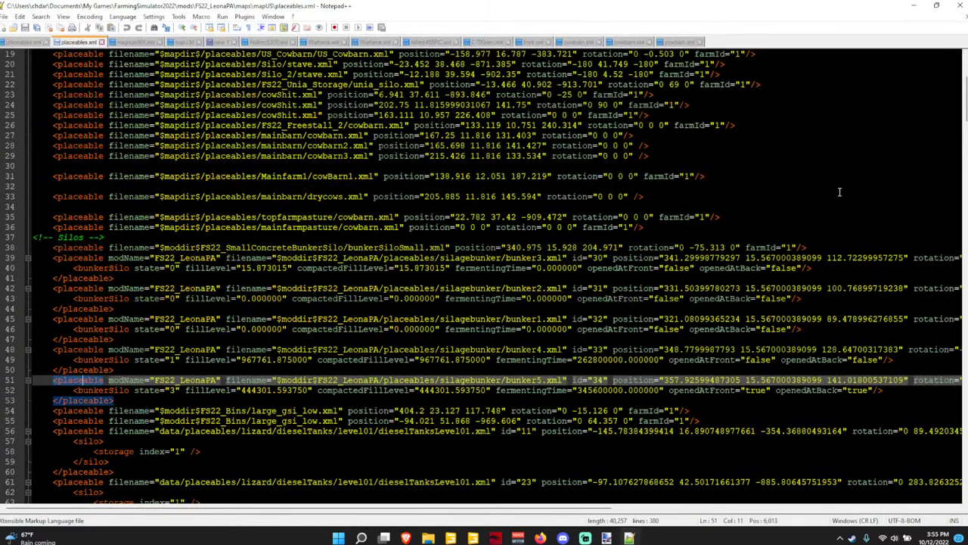
{"action": "left_click_drag", "start_coordinate": [482, 9], "coordinate": [0, 149]}
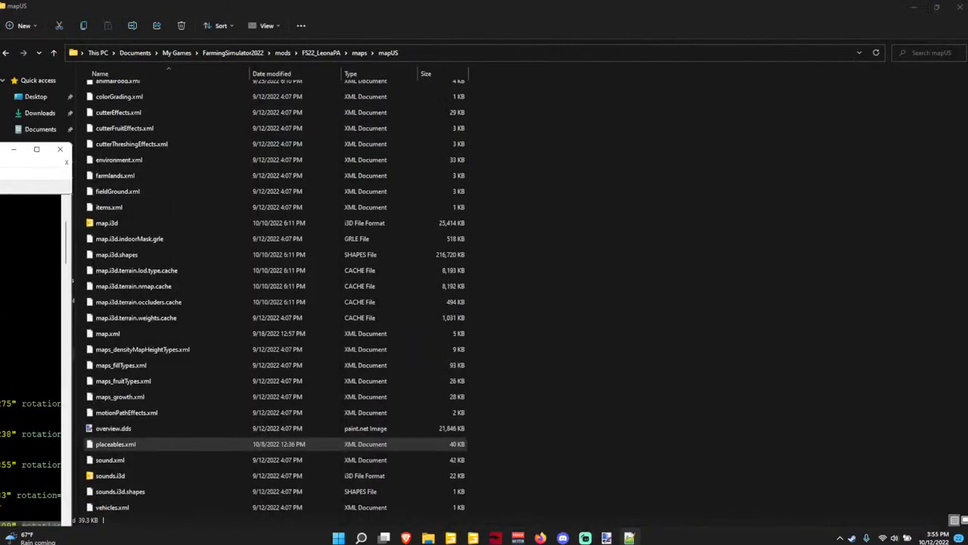
{"action": "left_click", "coordinate": [13, 148]}
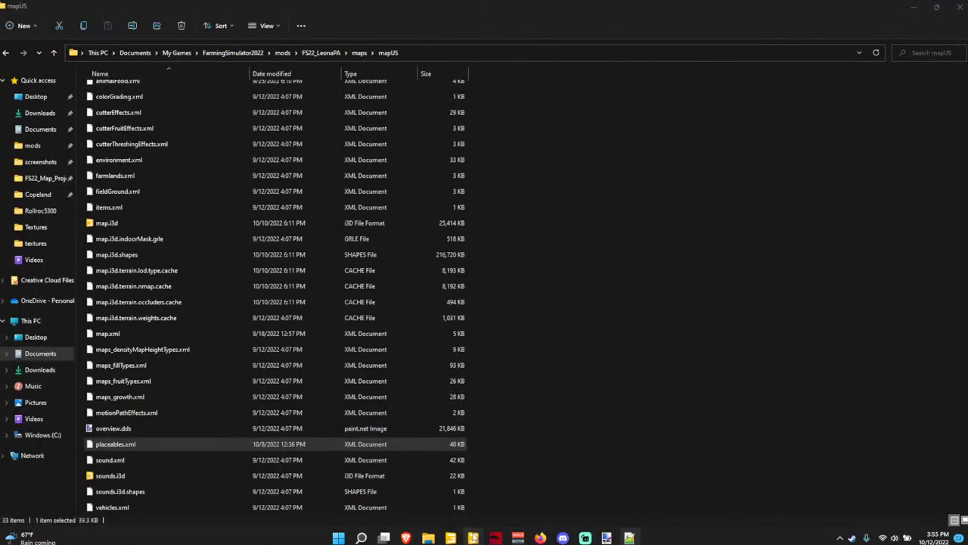
{"action": "left_click", "coordinate": [474, 537]}
{"action": "left_click", "coordinate": [463, 493]}
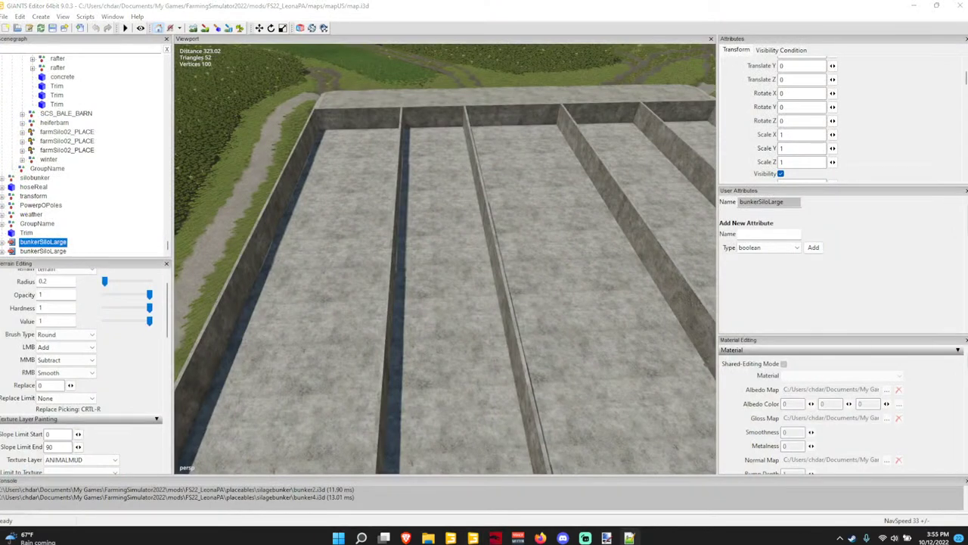
{"action": "left_click_drag", "start_coordinate": [0, 217], "coordinate": [568, 78]}
{"action": "left_click", "coordinate": [851, 73]}
{"action": "left_click", "coordinate": [848, 76]}
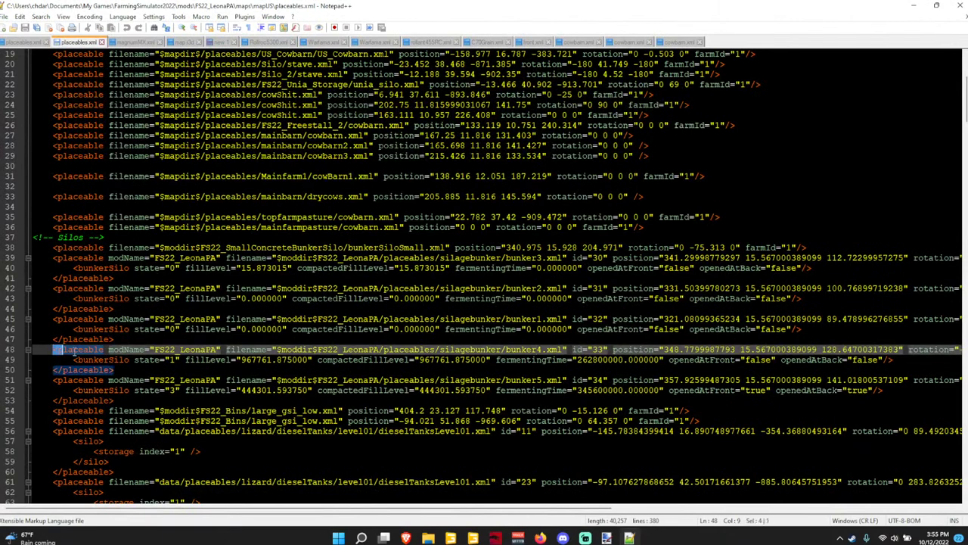
Look through the Silos section of placeables.xml for the bunker2.xml entry and its position values.
{"action": "left_click", "coordinate": [290, 268]}
{"action": "left_click_drag", "start_coordinate": [44, 246], "coordinate": [320, 403]}
{"action": "left_click", "coordinate": [584, 336]}
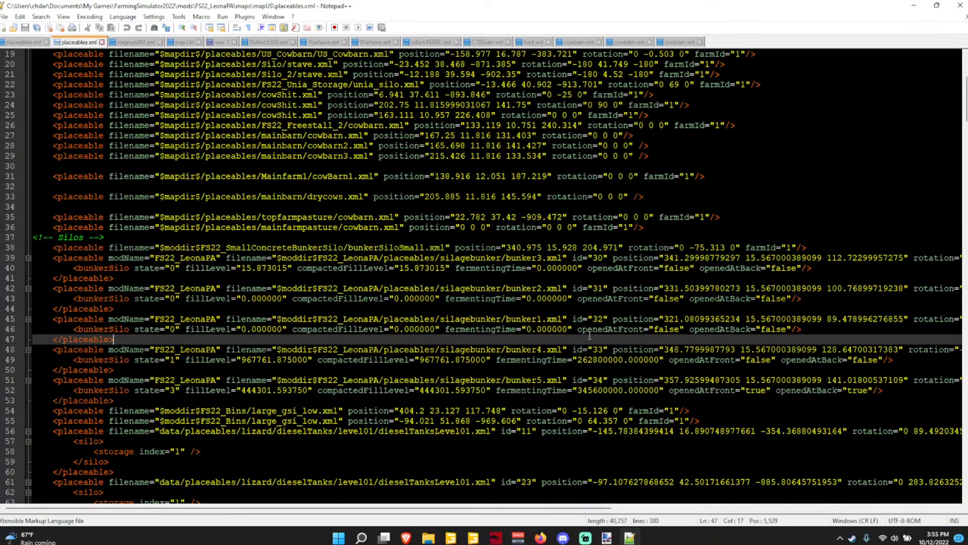
{"action": "left_click", "coordinate": [665, 288]}
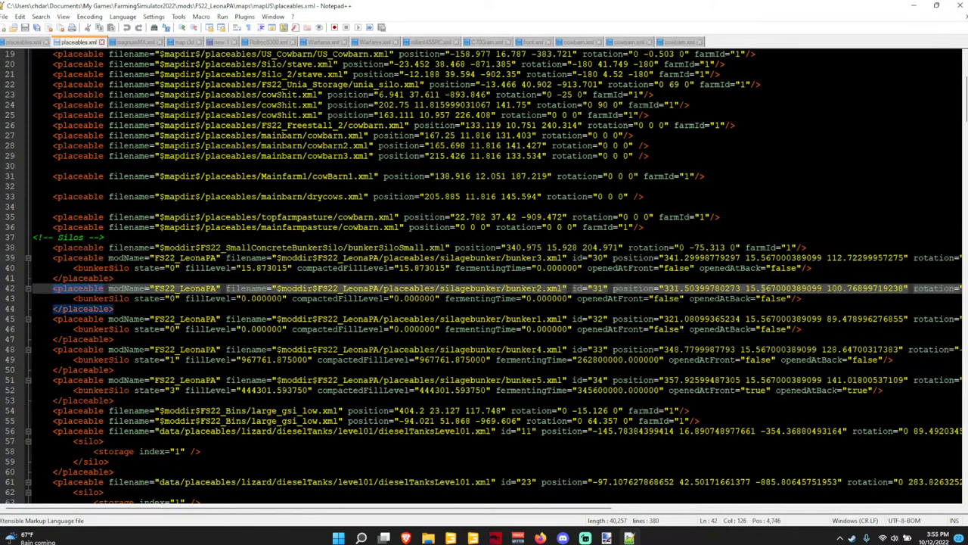
{"action": "key", "text": "Right"}
{"action": "key", "text": "Right"}
{"action": "key", "text": "Right"}
{"action": "key", "text": "Right"}
{"action": "key", "text": "Right"}
{"action": "key", "text": "Right"}
{"action": "key", "text": "Right"}
{"action": "key", "text": "Right"}
{"action": "left_click", "coordinate": [203, 298]}
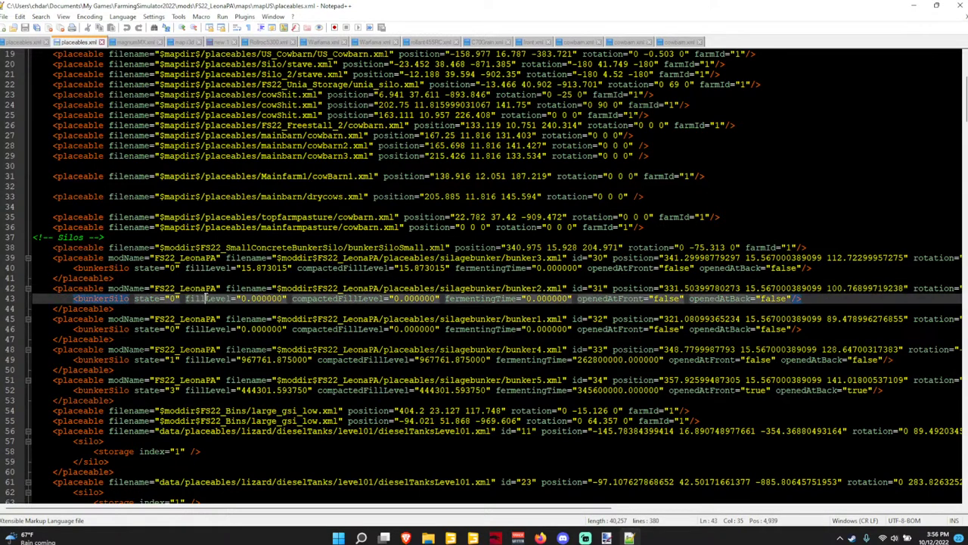
Copy the X position 331.50399780273 from the bunker2.xml entry into Translate X of the first bunkerSiloLarge in GIANTS Editor.
{"action": "left_click", "coordinate": [565, 288]}
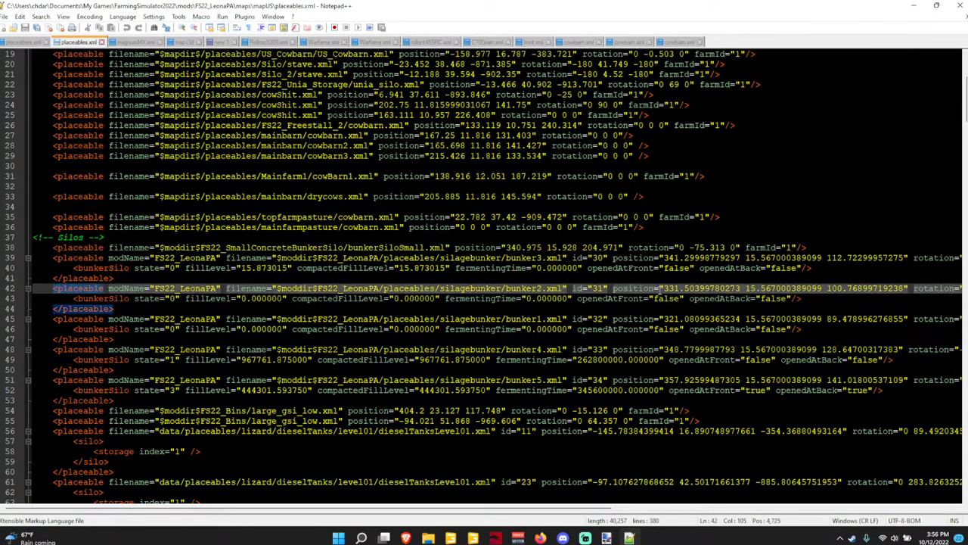
{"action": "left_click_drag", "start_coordinate": [663, 288], "coordinate": [743, 289]}
{"action": "key", "text": "ctrl+c"}
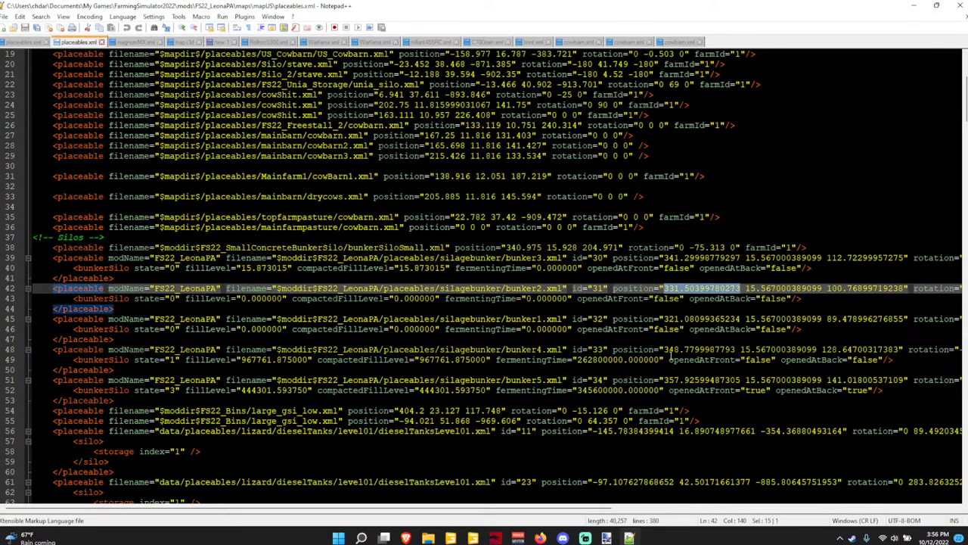
{"action": "mouse_move", "coordinate": [451, 538]}
{"action": "left_click", "coordinate": [449, 496]}
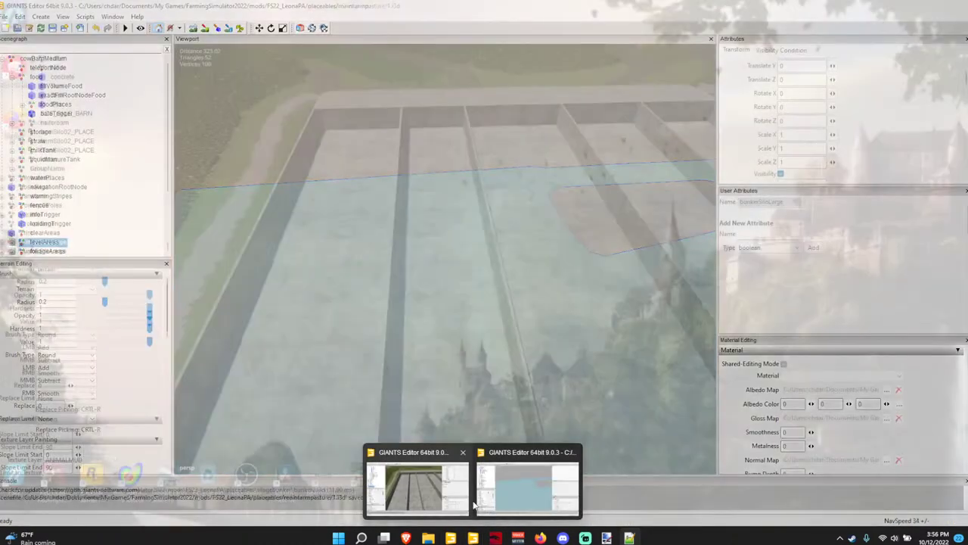
{"action": "scroll", "coordinate": [860, 106], "scroll_direction": "up", "scroll_amount": 3}
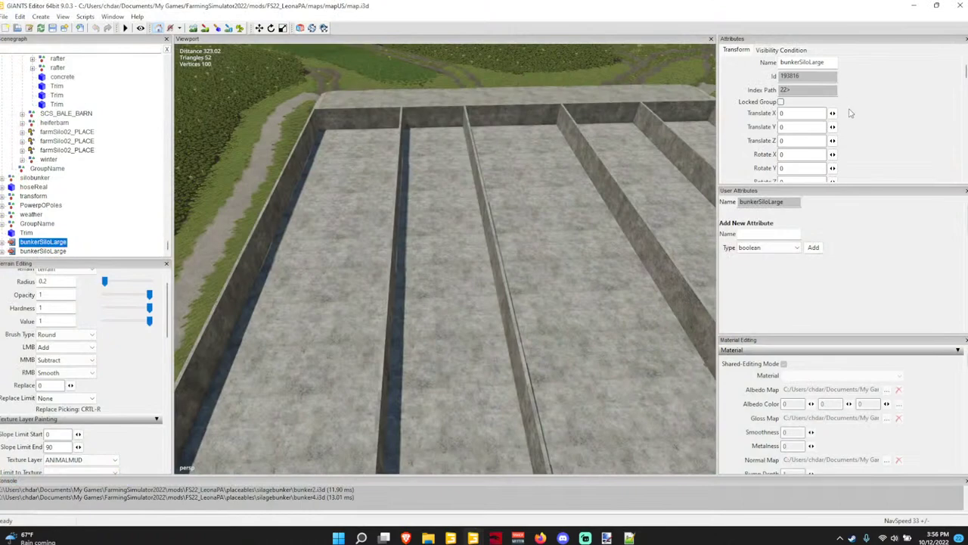
{"action": "key", "text": "ctrl+v"}
Copy the Y position 15.567000389099 from the bunker2.xml entry in Notepad++ into the silo's Translate Y in GIANTS Editor.
{"action": "left_click", "coordinate": [630, 538]}
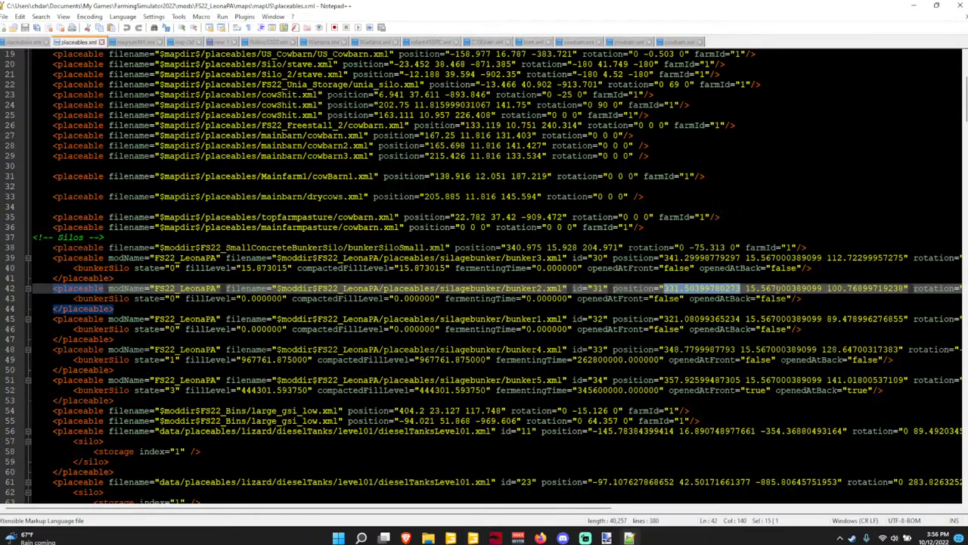
{"action": "left_click_drag", "start_coordinate": [745, 288], "coordinate": [823, 288]}
{"action": "key", "text": "ctrl+c"}
{"action": "mouse_move", "coordinate": [473, 538]}
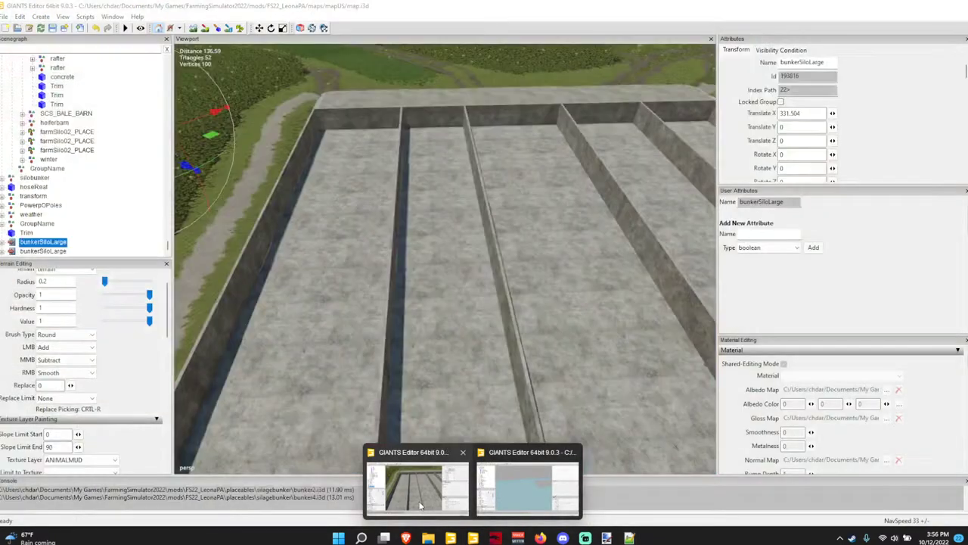
{"action": "left_click", "coordinate": [420, 495]}
{"action": "key", "text": "Tab"}
{"action": "key", "text": "ctrl+v"}
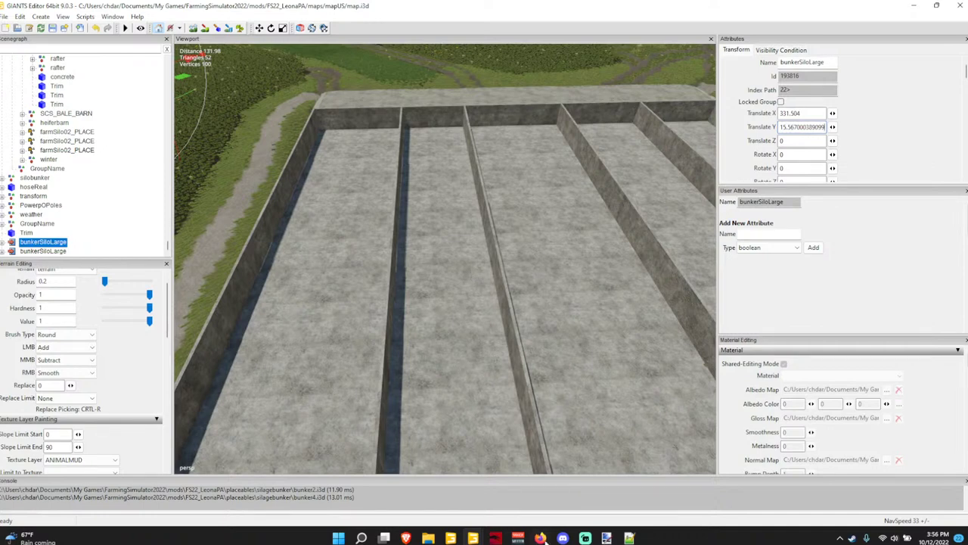
Copy the Z position 100.76899719238 from the bunker2.xml entry in Notepad++ into the silo's Translate Z in GIANTS Editor.
{"action": "left_click", "coordinate": [629, 537]}
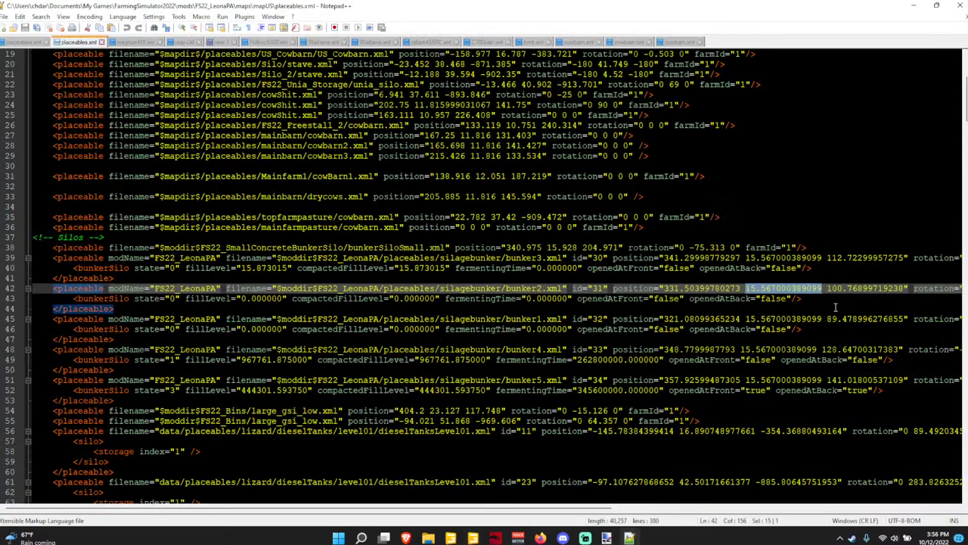
{"action": "left_click_drag", "start_coordinate": [828, 292], "coordinate": [901, 295]}
{"action": "key", "text": "ctrl+c"}
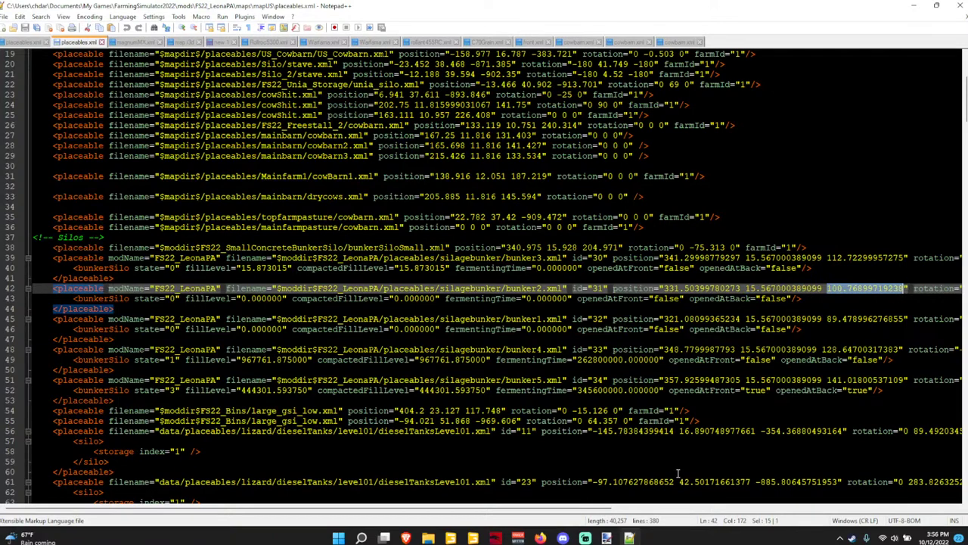
{"action": "mouse_move", "coordinate": [472, 538]}
{"action": "left_click", "coordinate": [417, 481]}
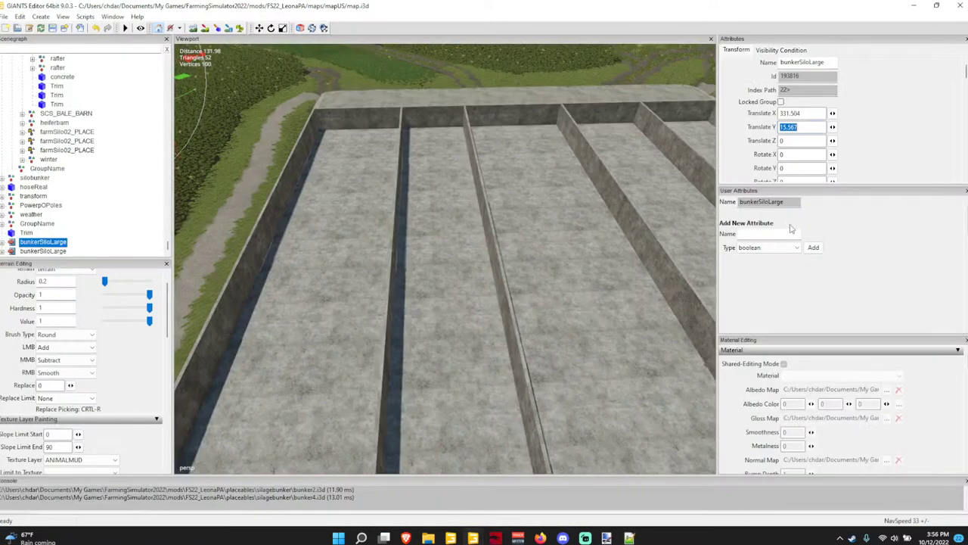
{"action": "double_click", "coordinate": [800, 141]}
{"action": "key", "text": "ctrl+v"}
{"action": "key", "text": "Return"}
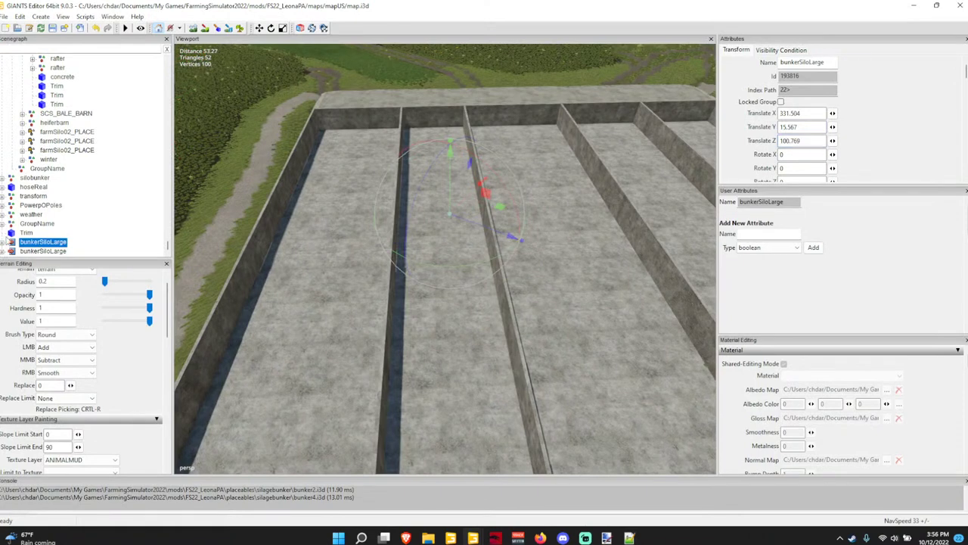
Copy the Y rotation 55.022999915815 from the bunker2.xml entry into the silo's Rotate Y, and set Rotate X and Z to 180.
{"action": "left_click", "coordinate": [629, 538]}
{"action": "left_click_drag", "start_coordinate": [457, 508], "coordinate": [701, 505]}
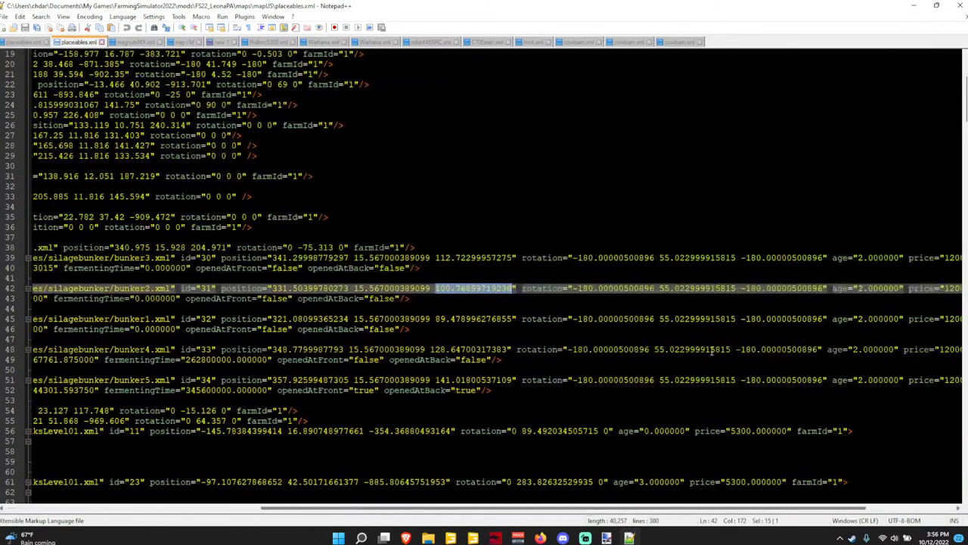
{"action": "left_click_drag", "start_coordinate": [659, 288], "coordinate": [736, 290]}
{"action": "key", "text": "ctrl+c"}
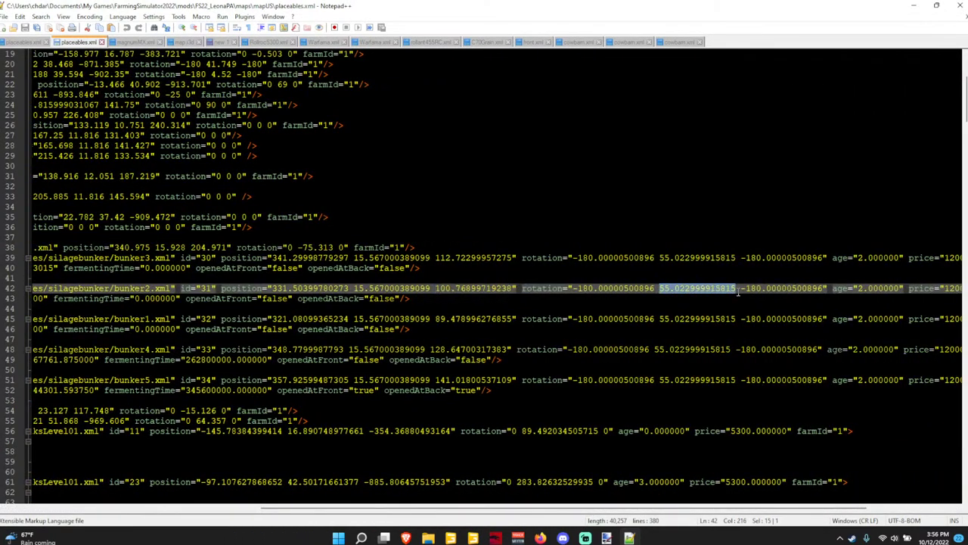
{"action": "mouse_move", "coordinate": [472, 537]}
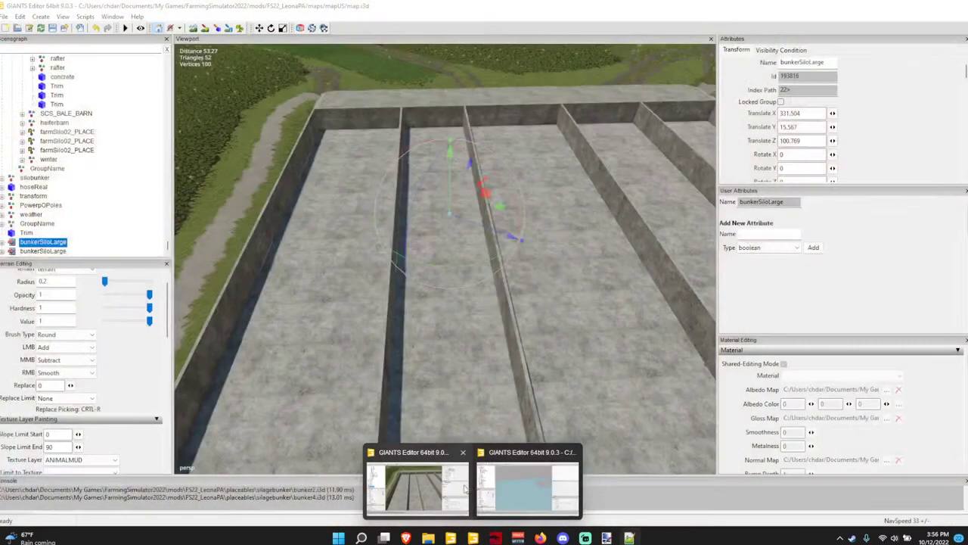
{"action": "left_click", "coordinate": [464, 488]}
{"action": "scroll", "coordinate": [787, 152], "scroll_direction": "down", "scroll_amount": 1}
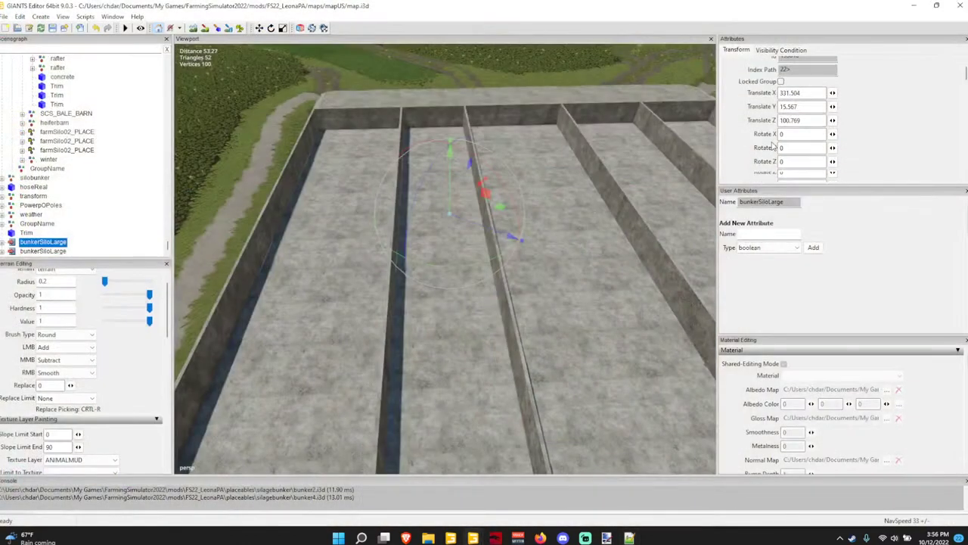
{"action": "double_click", "coordinate": [789, 148]}
{"action": "key", "text": "ctrl+v"}
{"action": "key", "text": "Tab"}
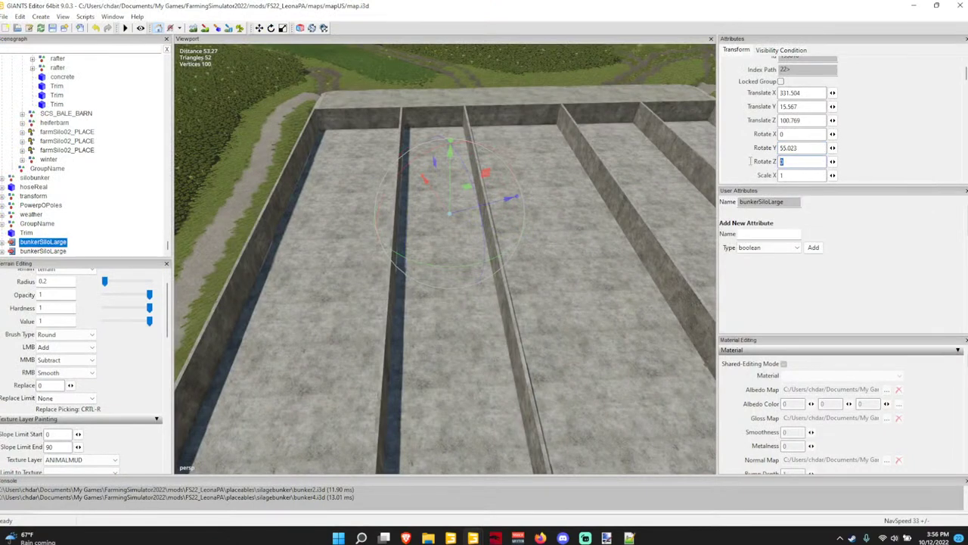
{"action": "type", "text": "180180180"}
Expand the first bunkerSiloLarge down to its siloArea group and select siloAreaTrigger.
{"action": "left_click", "coordinate": [11, 242]}
{"action": "scroll", "coordinate": [32, 200], "scroll_direction": "down", "scroll_amount": 3}
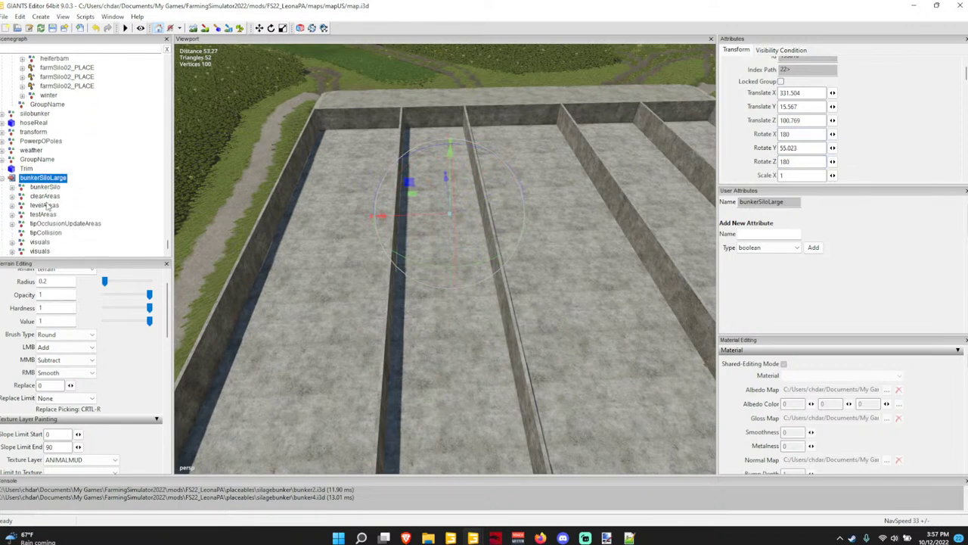
{"action": "left_click", "coordinate": [12, 177]}
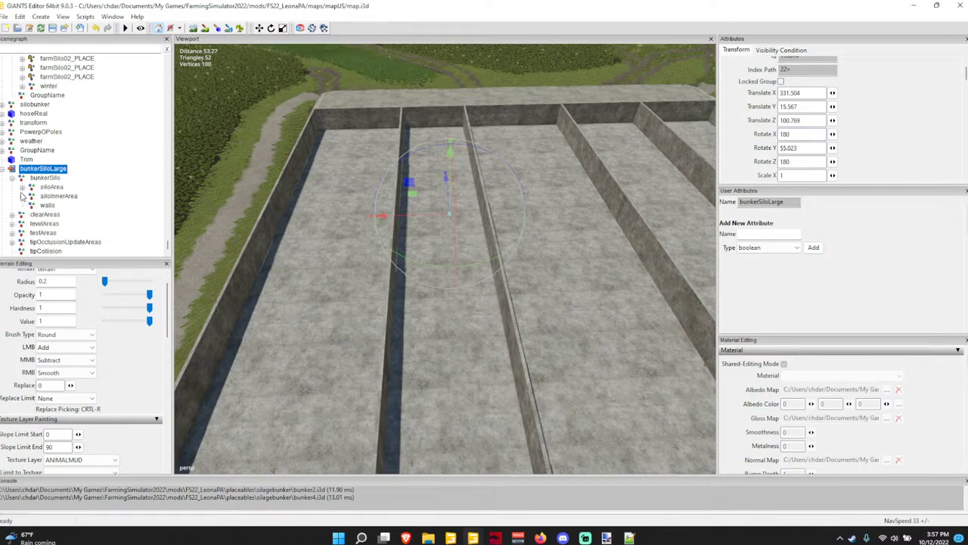
{"action": "scroll", "coordinate": [27, 193], "scroll_direction": "down", "scroll_amount": 2}
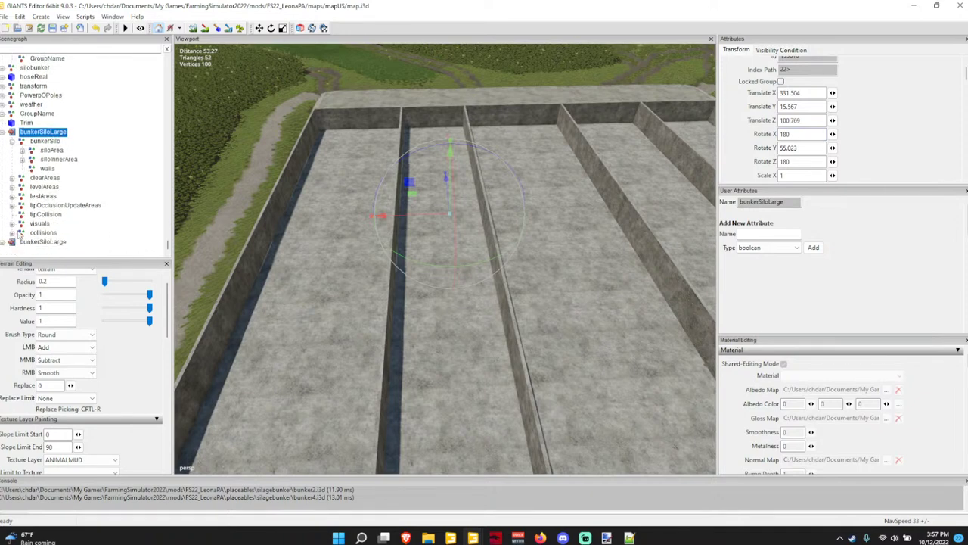
{"action": "left_click", "coordinate": [13, 225]}
{"action": "left_click", "coordinate": [12, 224]}
{"action": "key", "text": "F2"}
{"action": "left_click", "coordinate": [22, 160]}
{"action": "left_click", "coordinate": [22, 160]}
{"action": "left_click", "coordinate": [22, 151]}
{"action": "left_click", "coordinate": [64, 187]}
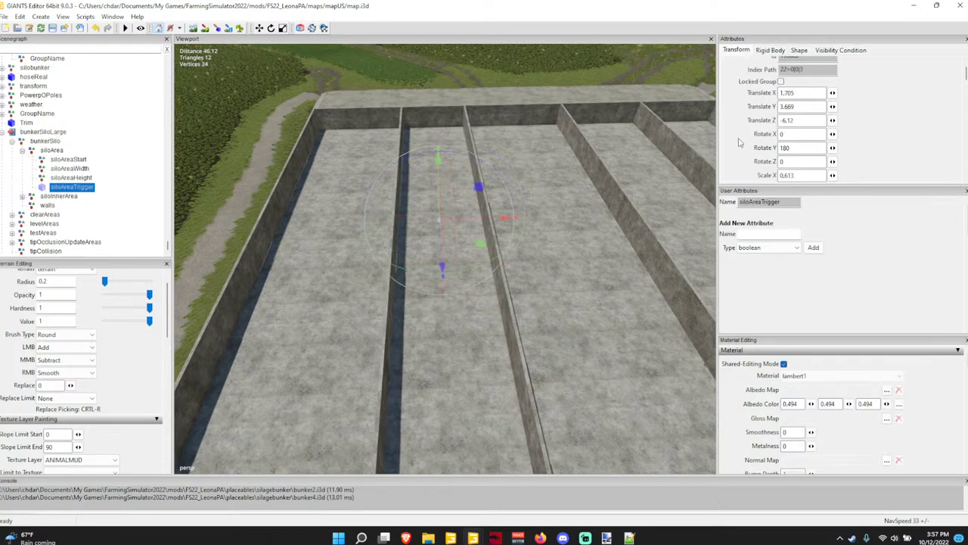
Turn on Visibility for the selected siloAreaTrigger of the bunker2 silo.
{"action": "scroll", "coordinate": [764, 143], "scroll_direction": "down", "scroll_amount": 2}
{"action": "left_click", "coordinate": [781, 153]}
{"action": "scroll", "coordinate": [500, 234], "scroll_direction": "down", "scroll_amount": 3}
Move the siloAreaTrigger to fit between the bunker walls, at Translate X 0.989 and Translate Z -0.699.
{"action": "left_click_drag", "start_coordinate": [501, 234], "coordinate": [367, 190], "text": "alt"}
{"action": "scroll", "coordinate": [414, 233], "scroll_direction": "up", "scroll_amount": 8}
{"action": "scroll", "coordinate": [480, 206], "scroll_direction": "down", "scroll_amount": 8}
{"action": "scroll", "coordinate": [360, 224], "scroll_direction": "up", "scroll_amount": 4}
{"action": "right_click_drag", "start_coordinate": [365, 191], "coordinate": [362, 193]}
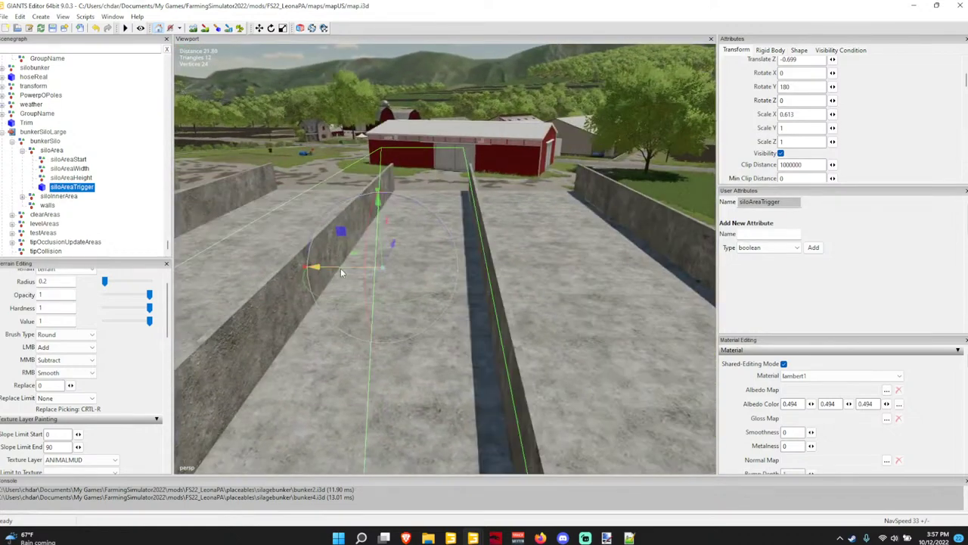
{"action": "left_click_drag", "start_coordinate": [341, 268], "coordinate": [344, 268]}
{"action": "left_click_drag", "start_coordinate": [404, 271], "coordinate": [416, 295], "text": "alt"}
{"action": "scroll", "coordinate": [415, 295], "scroll_direction": "down", "scroll_amount": 4}
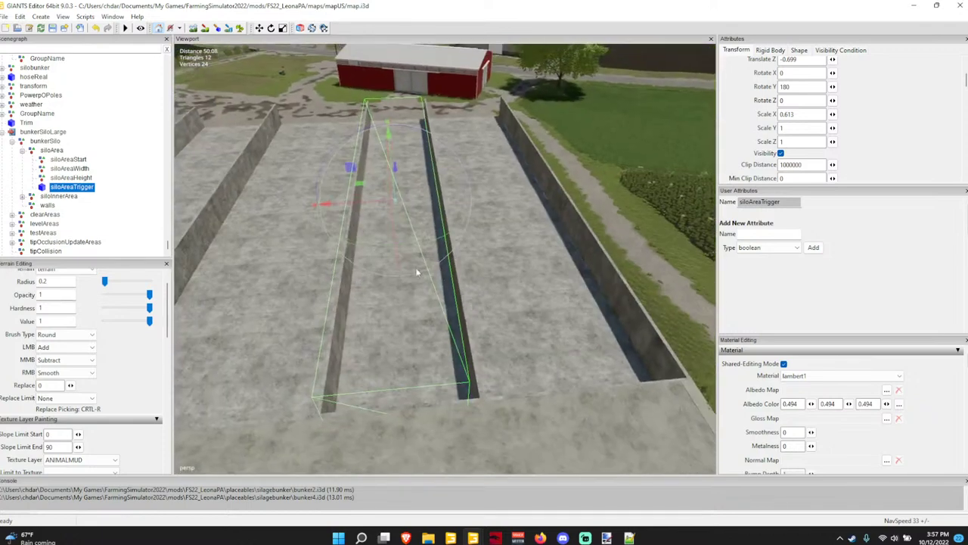
Check the bunker2.xml entry in placeables.xml in Notepad++ and review the siloAreaTrigger's transform values in GIANTS Editor.
{"action": "left_click", "coordinate": [629, 537]}
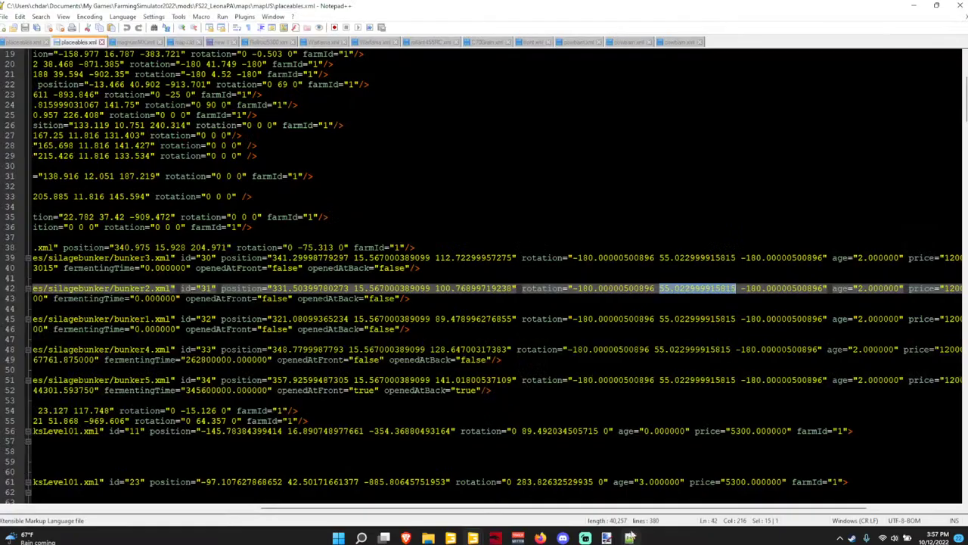
{"action": "left_click_drag", "start_coordinate": [391, 5], "coordinate": [0, 91]}
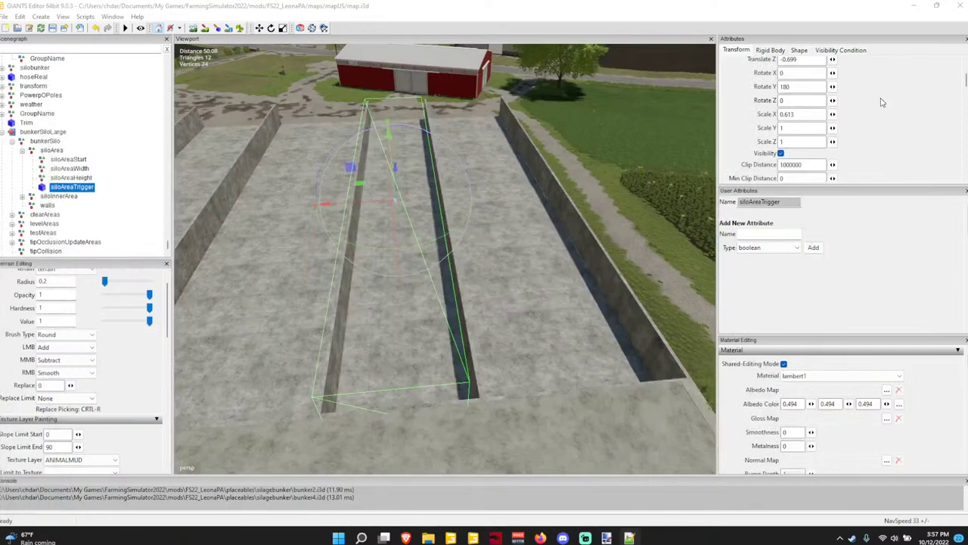
{"action": "scroll", "coordinate": [813, 73], "scroll_direction": "up", "scroll_amount": 3}
{"action": "scroll", "coordinate": [813, 93], "scroll_direction": "down", "scroll_amount": 3}
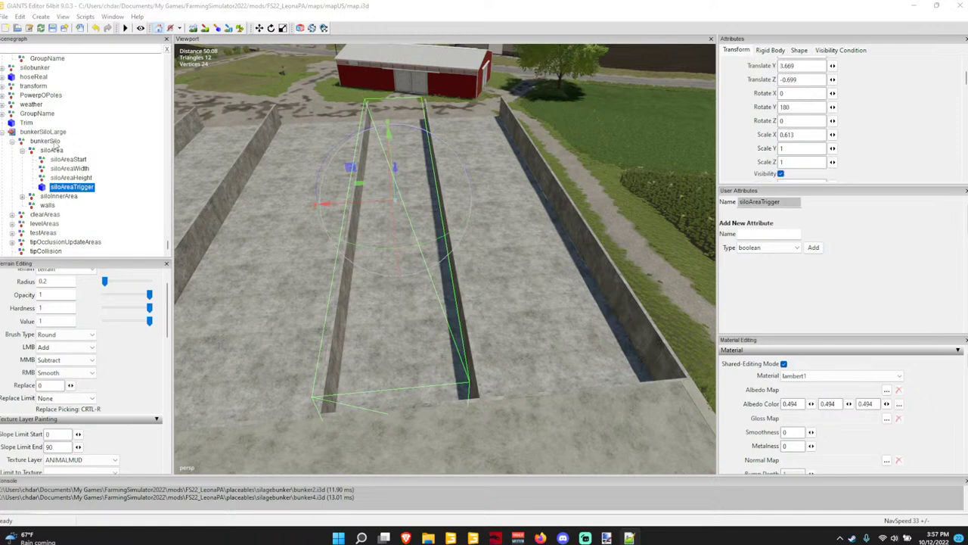
{"action": "scroll", "coordinate": [805, 118], "scroll_direction": "up", "scroll_amount": 4}
{"action": "scroll", "coordinate": [805, 113], "scroll_direction": "down", "scroll_amount": 2}
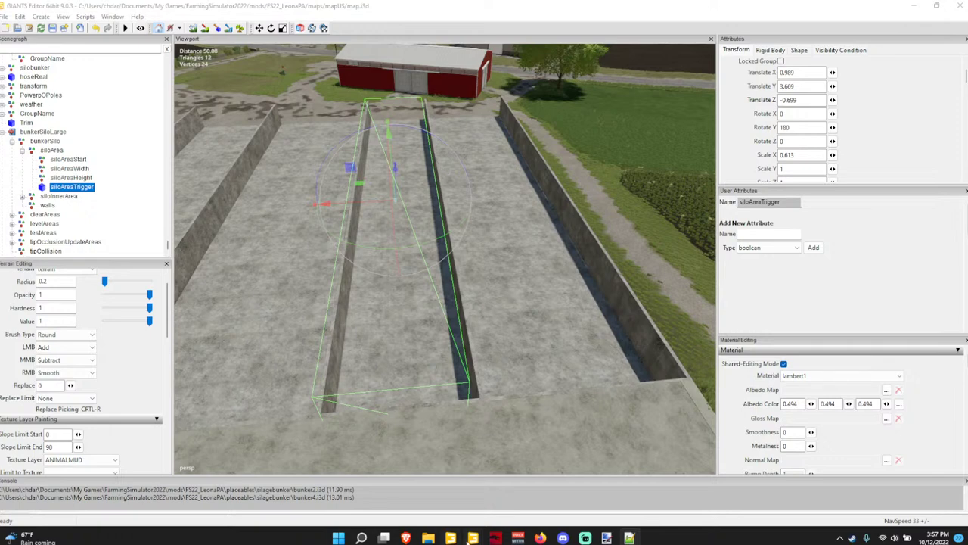
Open bunker2.i3d from the silagebunker folder in the second GIANTS Editor window, discarding the changes to the mainfarmpasture file.
{"action": "mouse_move", "coordinate": [473, 538]}
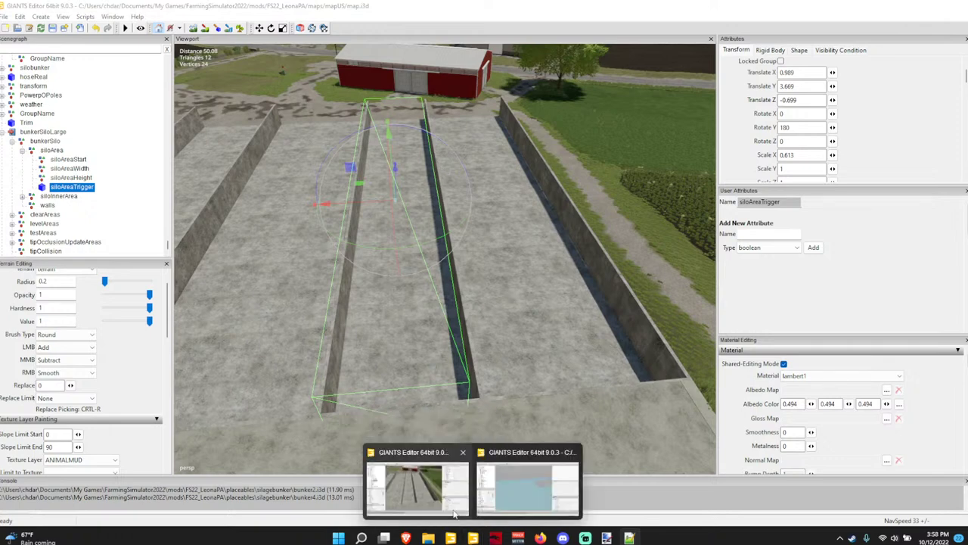
{"action": "left_click", "coordinate": [498, 498]}
{"action": "left_click", "coordinate": [4, 15]}
{"action": "left_click", "coordinate": [18, 41]}
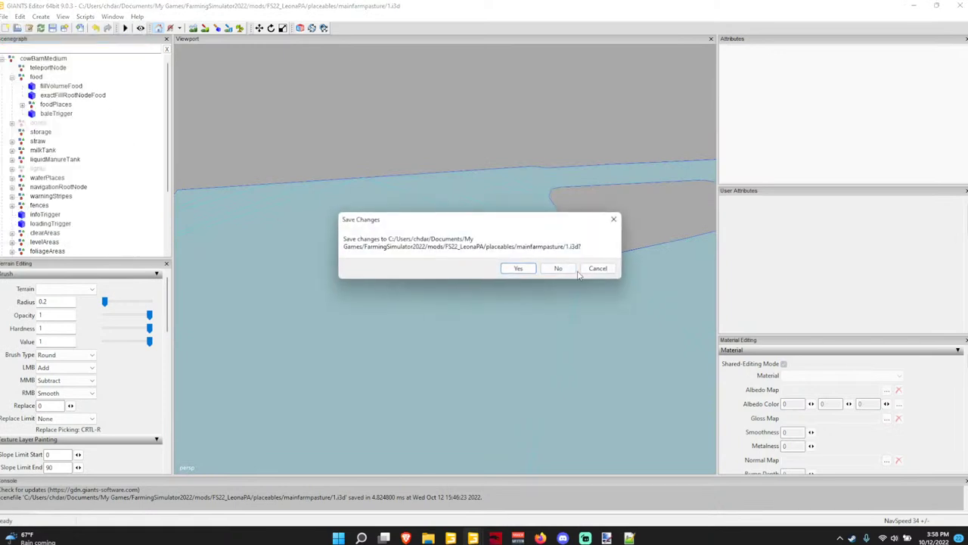
{"action": "left_click", "coordinate": [553, 269]}
{"action": "left_click", "coordinate": [140, 121]}
{"action": "double_click", "coordinate": [141, 121]}
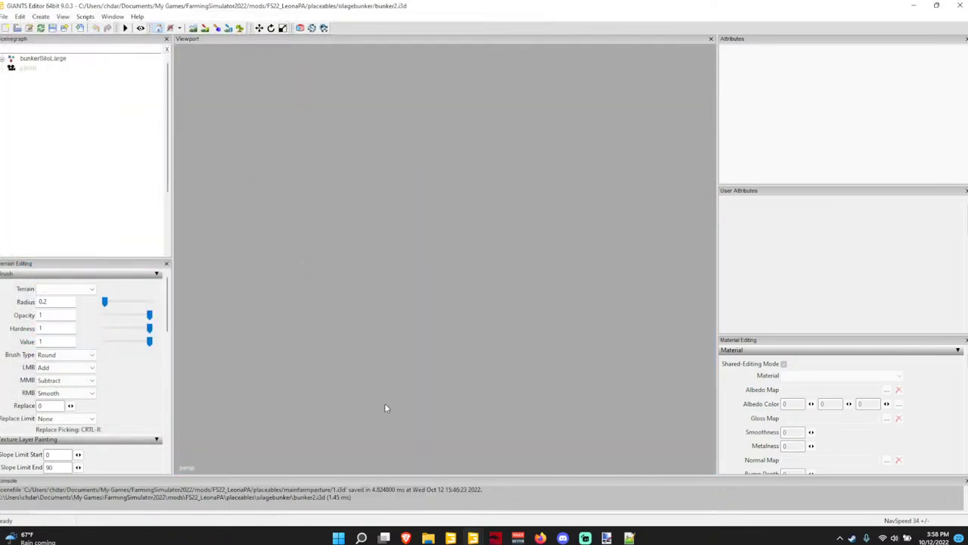
Expand bunkerSiloLarge in bunker2.i3d down to its siloArea group and select siloAreaTrigger.
{"action": "left_click", "coordinate": [53, 59]}
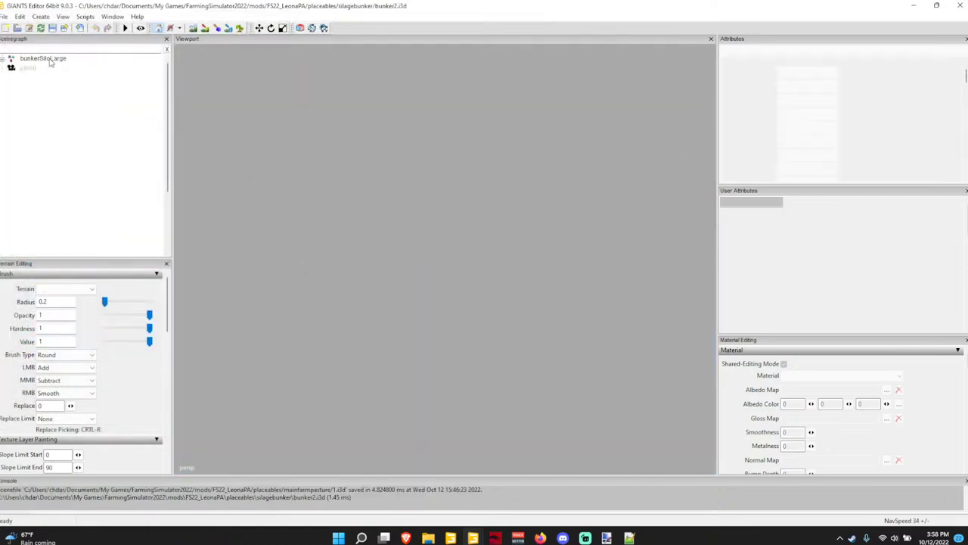
{"action": "left_click", "coordinate": [2, 59]}
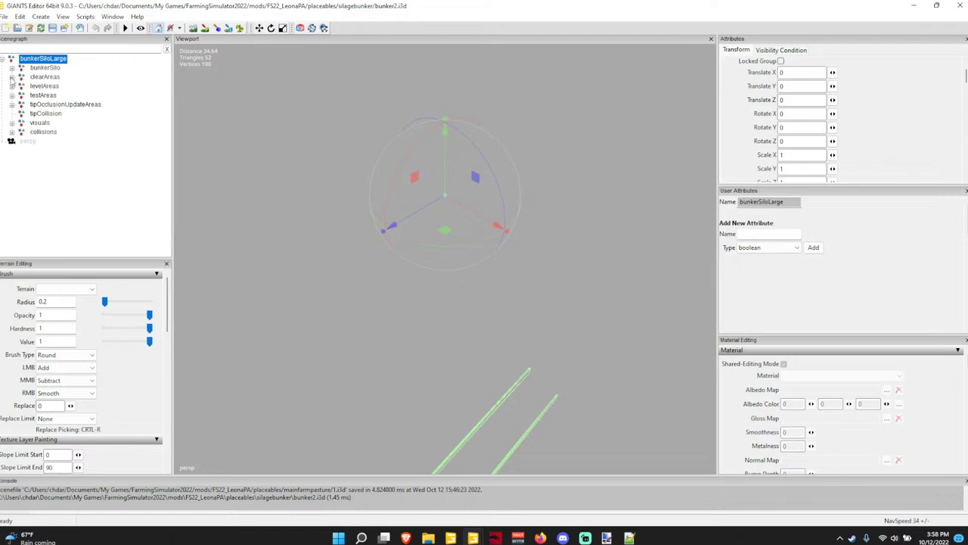
{"action": "left_click", "coordinate": [21, 68]}
{"action": "left_click", "coordinate": [12, 68]}
{"action": "left_click", "coordinate": [22, 77]}
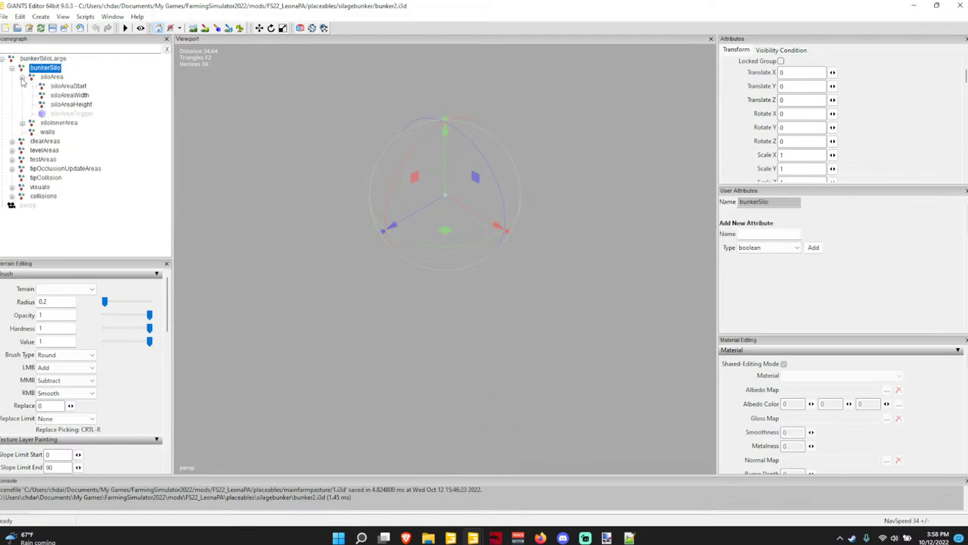
{"action": "left_click", "coordinate": [70, 113]}
Turn on Visibility for siloAreaTrigger in bunker2.i3d and inspect its shape in the viewport.
{"action": "scroll", "coordinate": [768, 140], "scroll_direction": "down", "scroll_amount": 3}
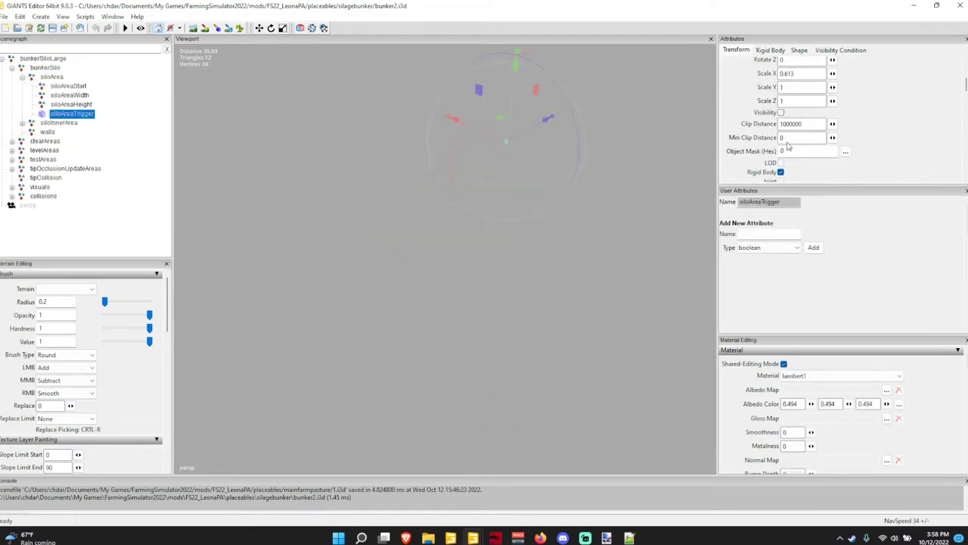
{"action": "left_click", "coordinate": [782, 113]}
{"action": "scroll", "coordinate": [566, 215], "scroll_direction": "down", "scroll_amount": 4}
{"action": "scroll", "coordinate": [567, 215], "scroll_direction": "down", "scroll_amount": 1}
{"action": "left_click_drag", "start_coordinate": [568, 215], "coordinate": [611, 224], "text": "alt"}
{"action": "scroll", "coordinate": [770, 120], "scroll_direction": "up", "scroll_amount": 3}
{"action": "scroll", "coordinate": [760, 118], "scroll_direction": "down", "scroll_amount": 2}
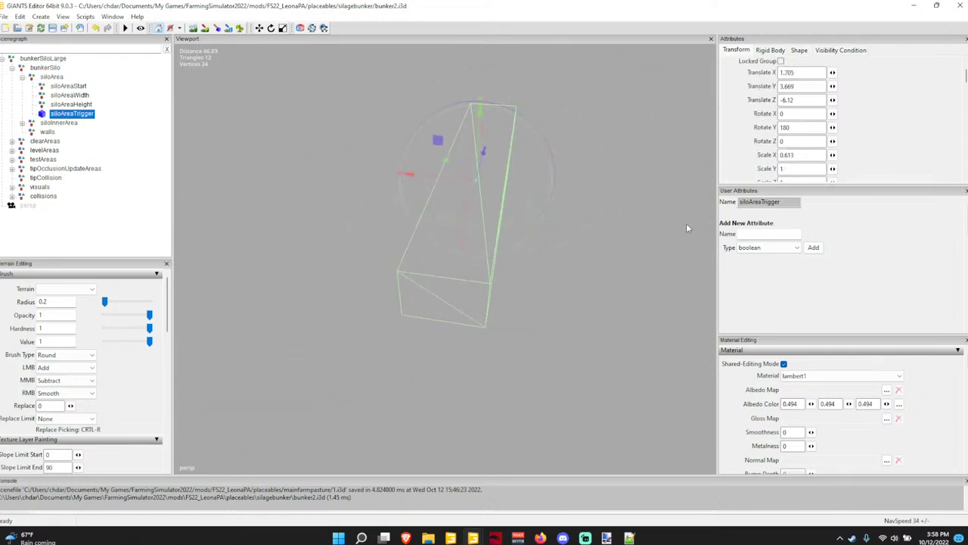
Copy Translate X 0.989 from the siloAreaTrigger in map.i3d into the siloAreaTrigger in bunker2.i3d.
{"action": "mouse_move", "coordinate": [472, 538]}
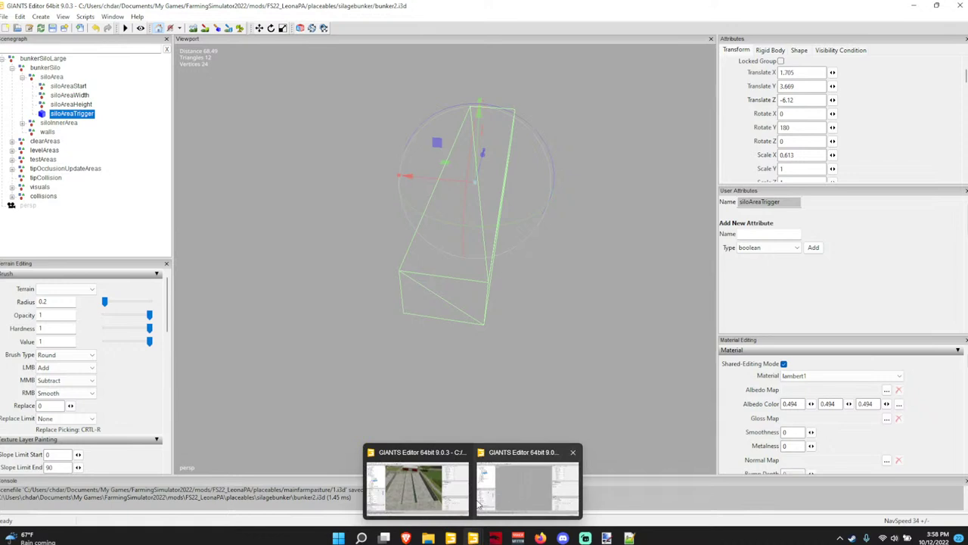
{"action": "left_click", "coordinate": [416, 484]}
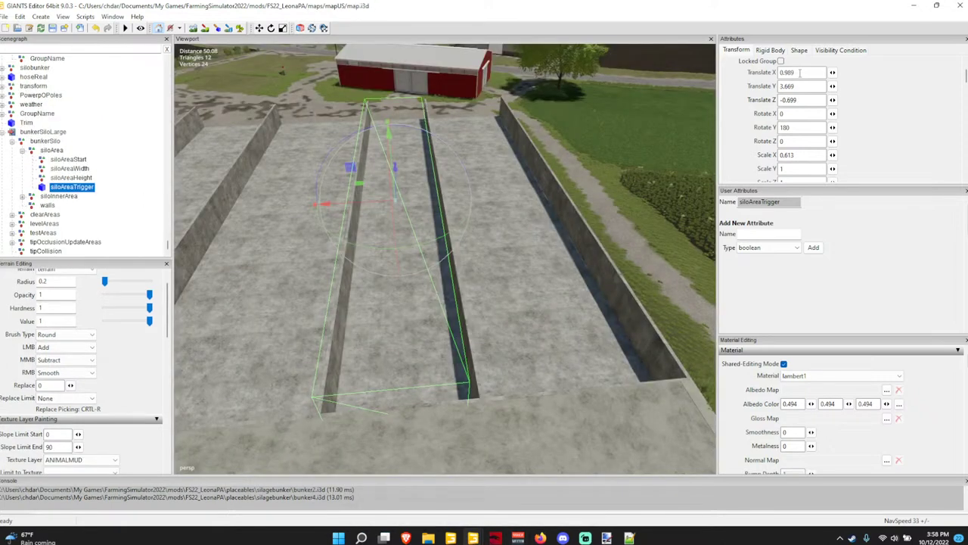
{"action": "left_click", "coordinate": [913, 6]}
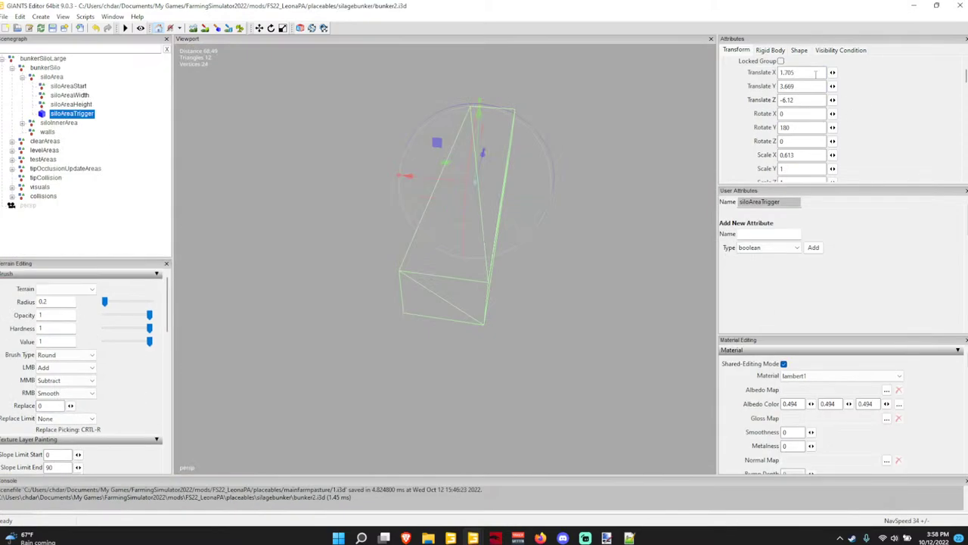
Copy Translate Y 3.669 from the siloAreaTrigger in map.i3d to match it in bunker2.i3d.
{"action": "mouse_move", "coordinate": [472, 530]}
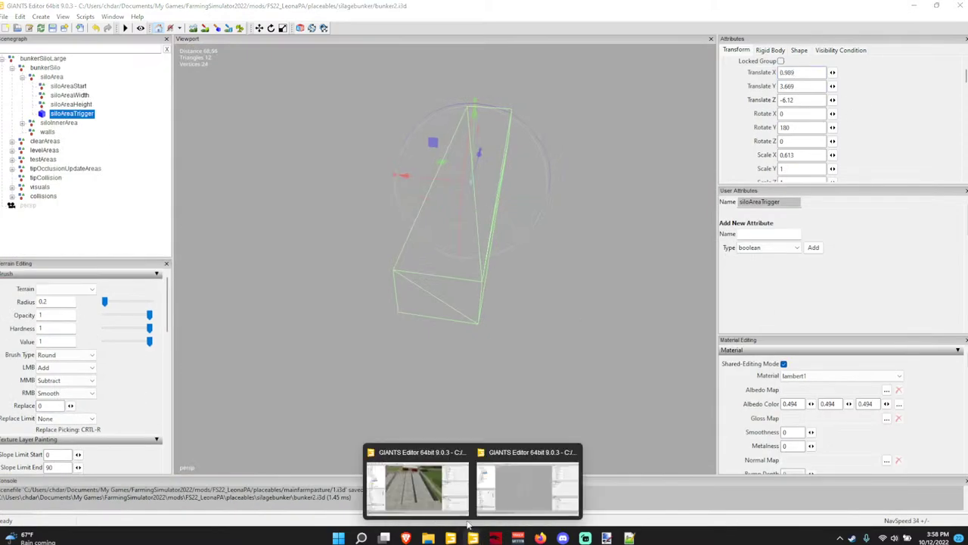
{"action": "left_click", "coordinate": [416, 485]}
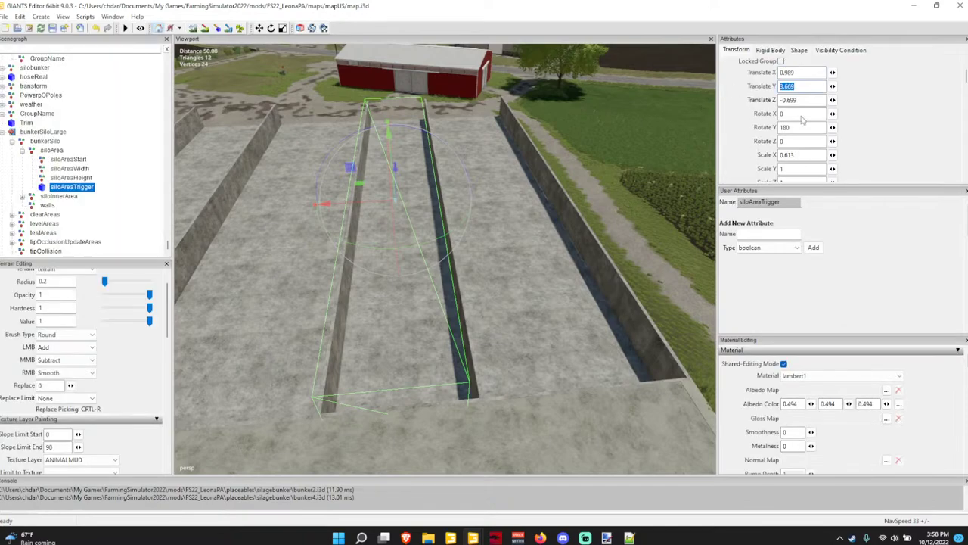
{"action": "left_click", "coordinate": [914, 6]}
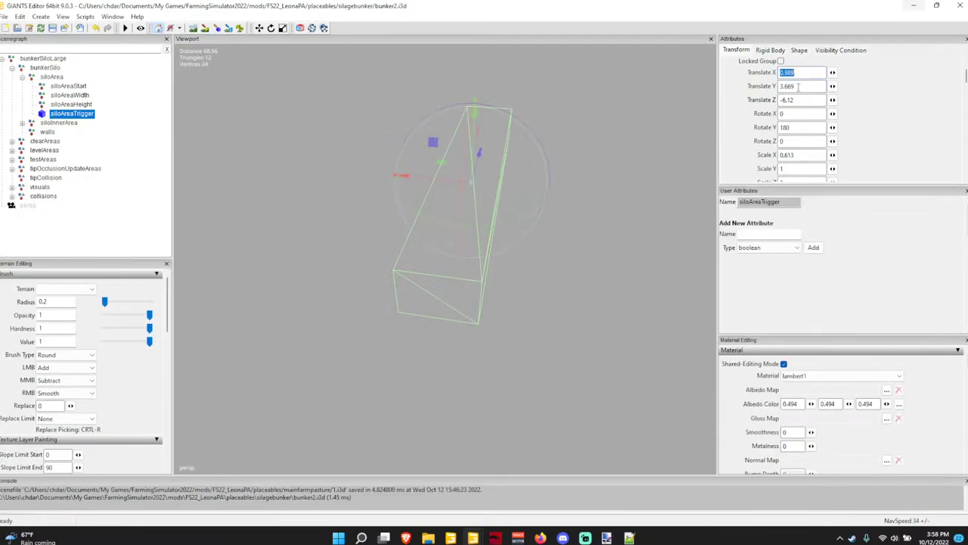
Copy Translate Z -0.699 from the siloAreaTrigger in map.i3d into the siloAreaTrigger in bunker2.i3d.
{"action": "mouse_move", "coordinate": [472, 535]}
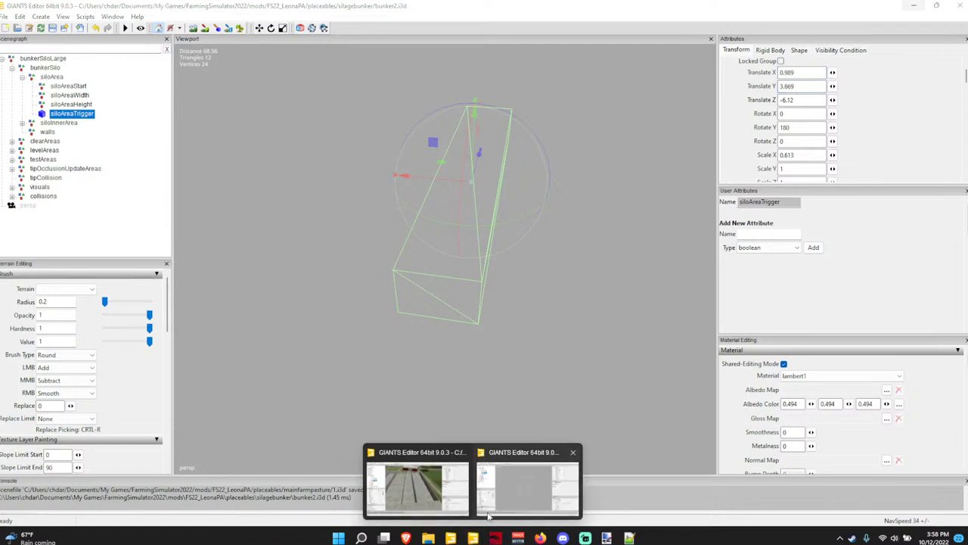
{"action": "left_click", "coordinate": [434, 496]}
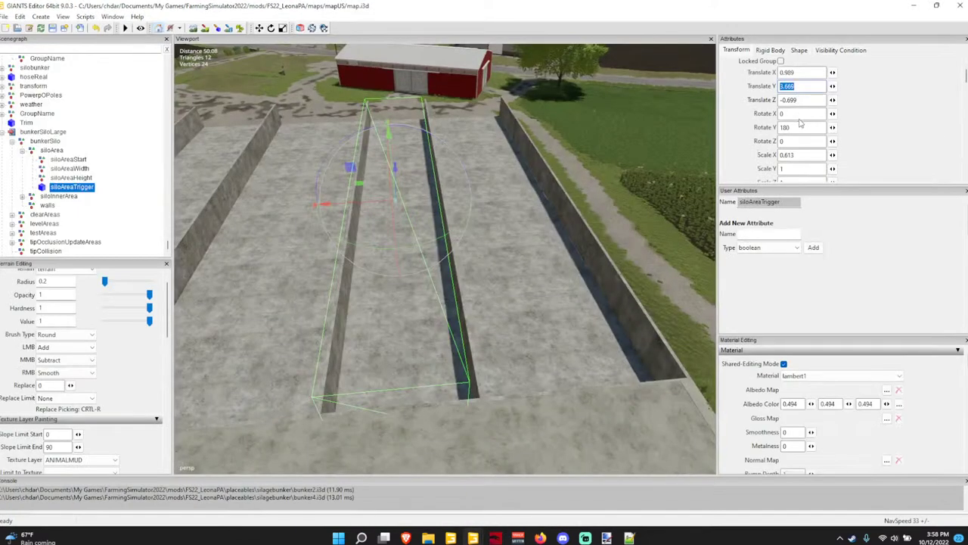
{"action": "key", "text": "Tab"}
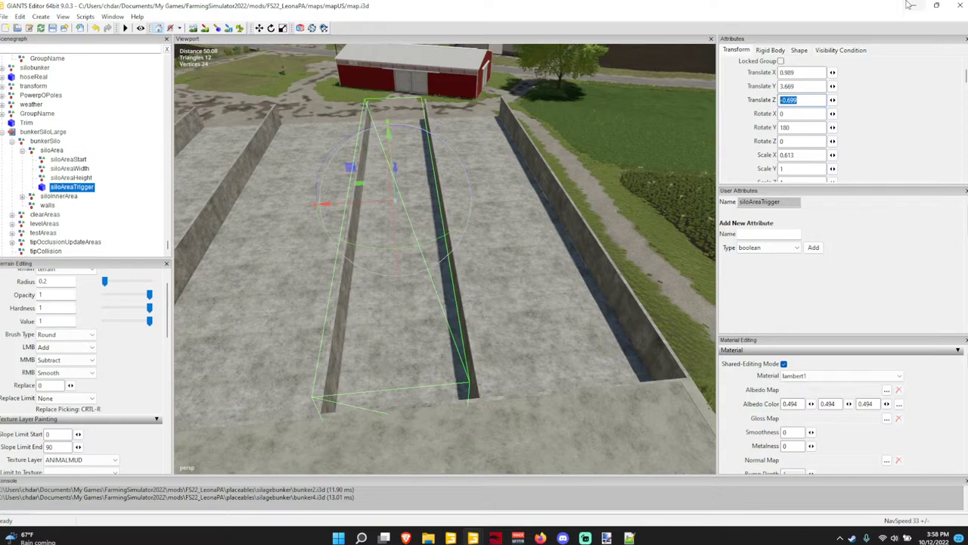
{"action": "left_click", "coordinate": [913, 5]}
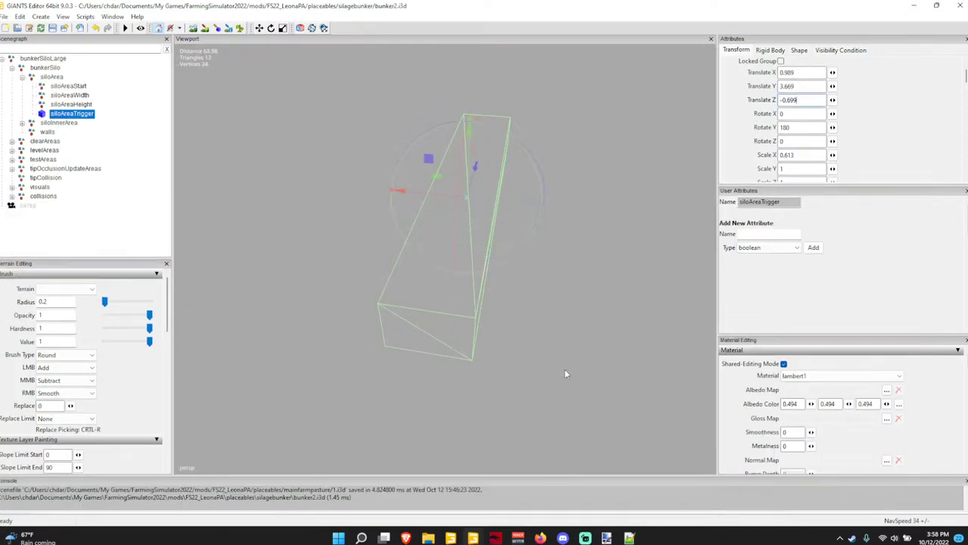
Compare the siloAreaTrigger's rotation and Scale X in map.i3d with the values in bunker2.i3d.
{"action": "mouse_move", "coordinate": [472, 537]}
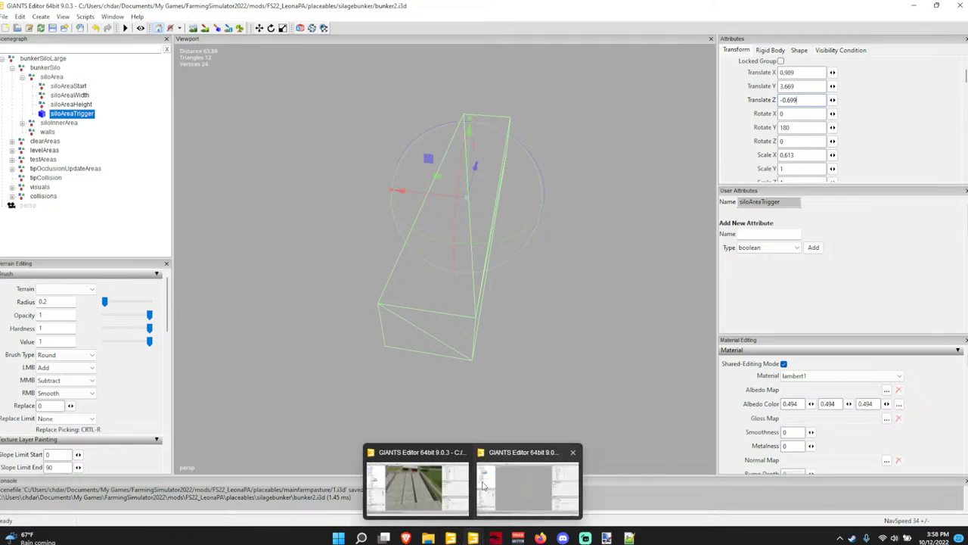
{"action": "left_click", "coordinate": [437, 493]}
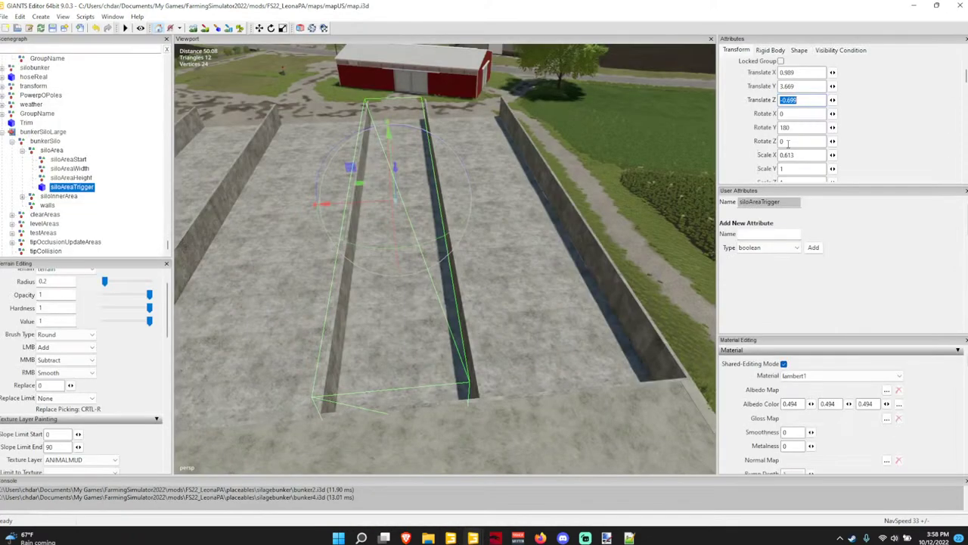
{"action": "scroll", "coordinate": [801, 133], "scroll_direction": "down", "scroll_amount": 1}
{"action": "left_click", "coordinate": [914, 6]}
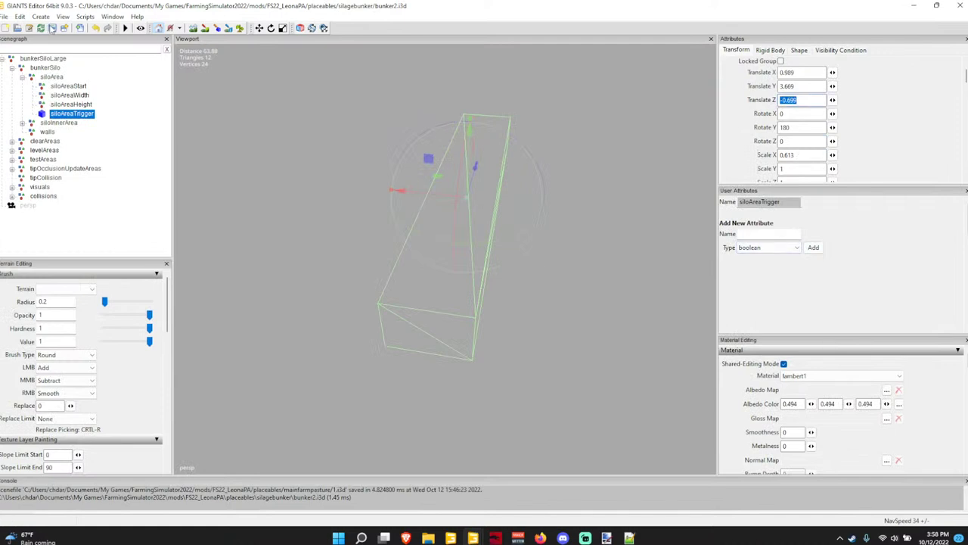
Save bunker2.i3d, close its editor window and return to the map.i3d window.
{"action": "left_click", "coordinate": [52, 28]}
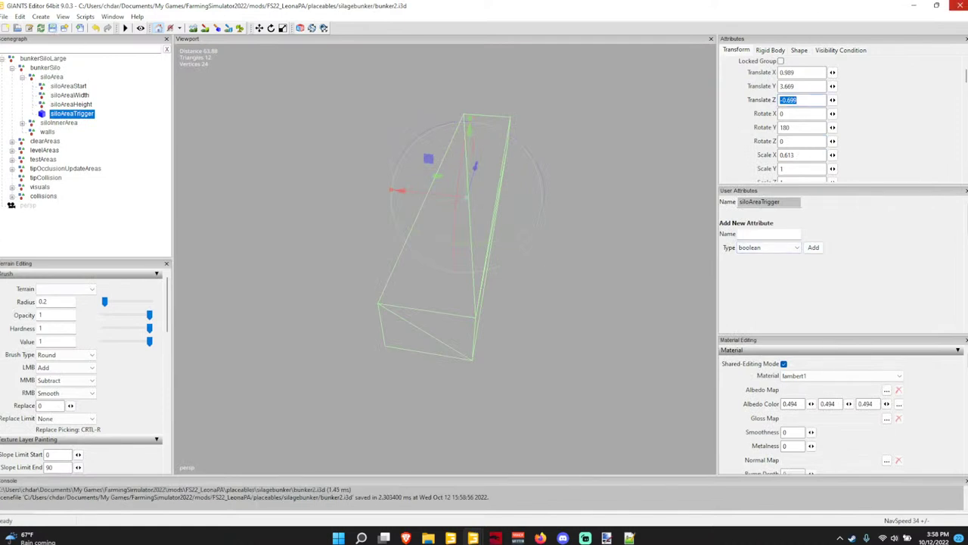
{"action": "left_click", "coordinate": [958, 5]}
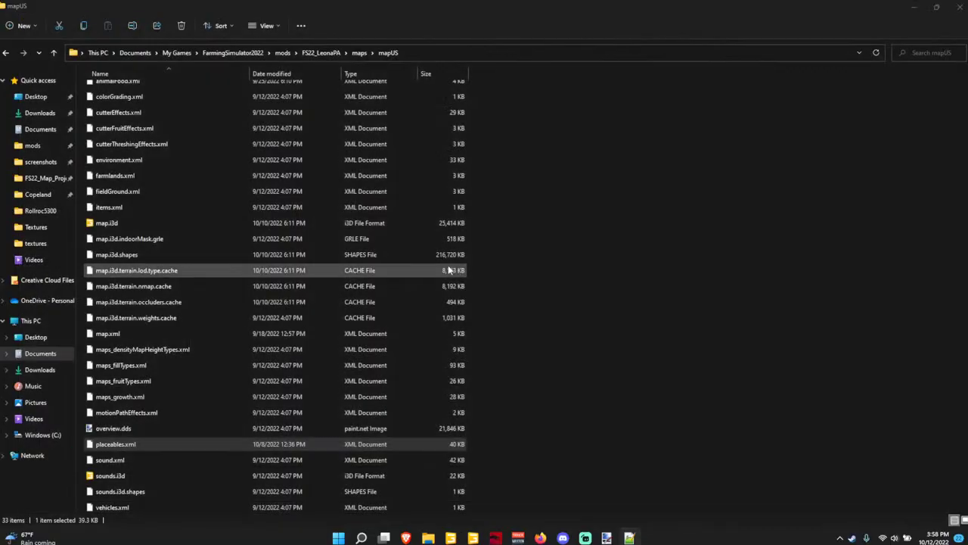
{"action": "mouse_move", "coordinate": [473, 536]}
{"action": "left_click", "coordinate": [471, 516]}
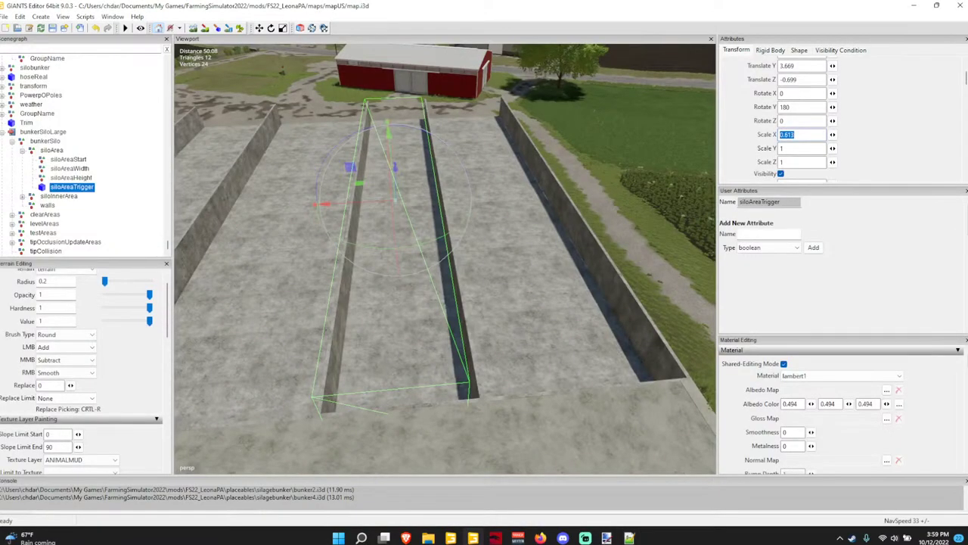
{"action": "key", "text": "super+d"}
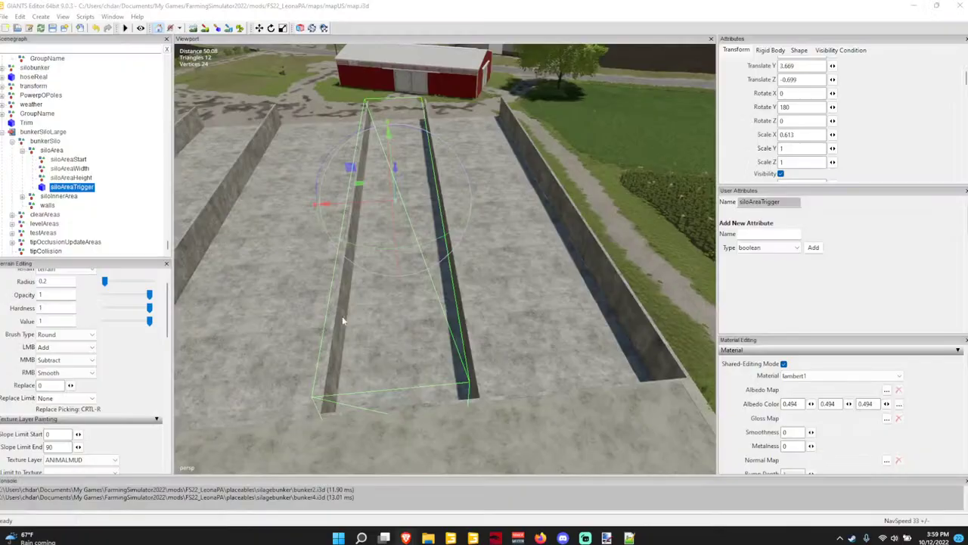
Delete the placed bunker2 silo, the first bunkerSiloLarge, from map.i3d and select the remaining bunkerSiloLarge.
{"action": "left_click_drag", "start_coordinate": [360, 310], "coordinate": [360, 280], "text": "alt"}
{"action": "scroll", "coordinate": [360, 295], "scroll_direction": "up", "scroll_amount": 4}
{"action": "scroll", "coordinate": [360, 280], "scroll_direction": "up", "scroll_amount": 4}
{"action": "scroll", "coordinate": [391, 266], "scroll_direction": "up", "scroll_amount": 10}
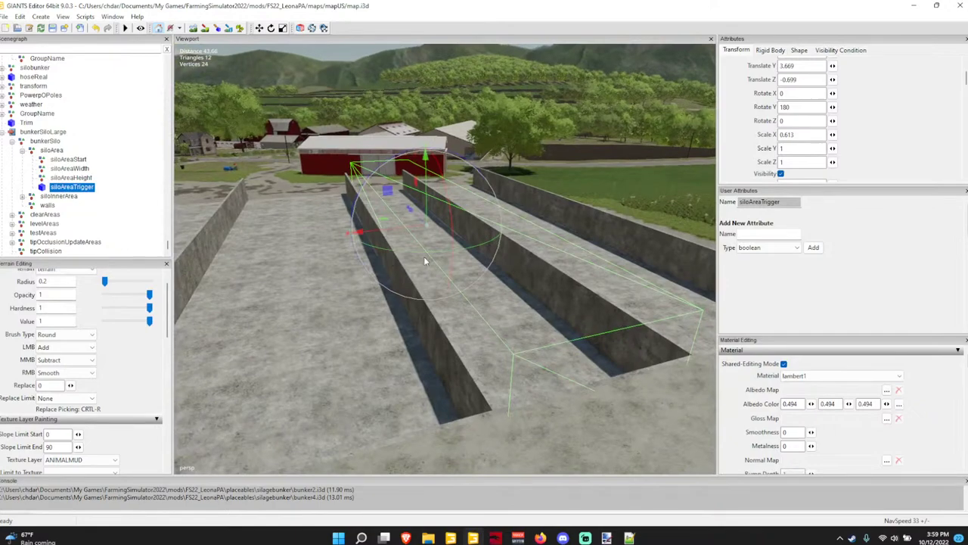
{"action": "left_click_drag", "start_coordinate": [424, 272], "coordinate": [429, 326], "text": "alt"}
{"action": "scroll", "coordinate": [429, 326], "scroll_direction": "down", "scroll_amount": 3}
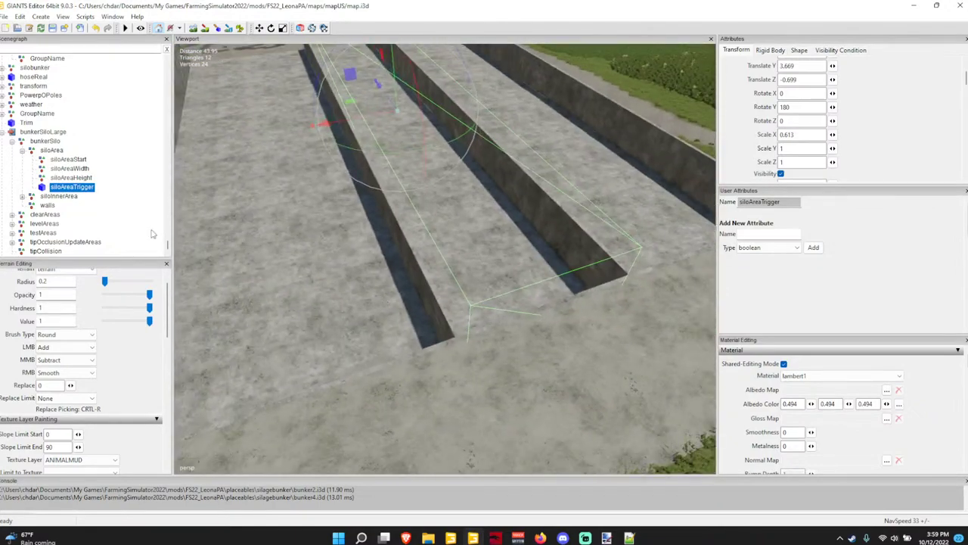
{"action": "left_click", "coordinate": [46, 132]}
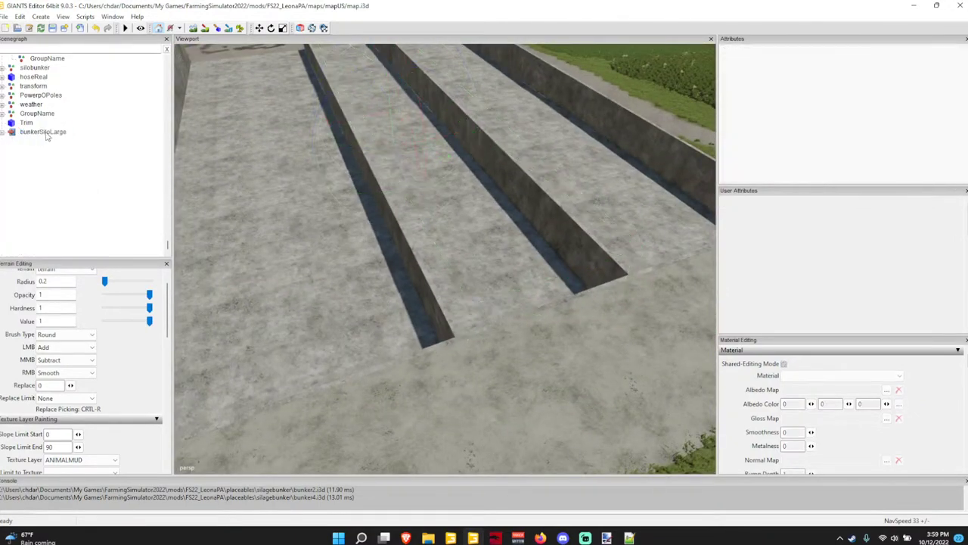
{"action": "left_click_drag", "start_coordinate": [349, 181], "coordinate": [366, 283], "text": "alt"}
{"action": "scroll", "coordinate": [366, 283], "scroll_direction": "down", "scroll_amount": 3}
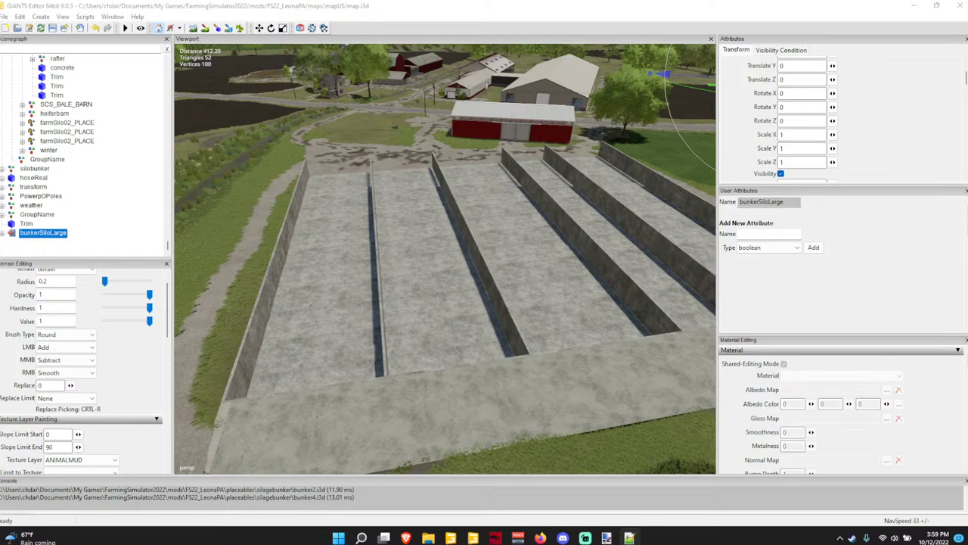
Set the remaining bunkerSiloLarge's Translate X to 348.78, Translate Y to 15.567 and Translate Z to 128.647.
{"action": "scroll", "coordinate": [773, 108], "scroll_direction": "up", "scroll_amount": 3}
{"action": "double_click", "coordinate": [804, 112]}
{"action": "type", "text": "348.7799987793"}
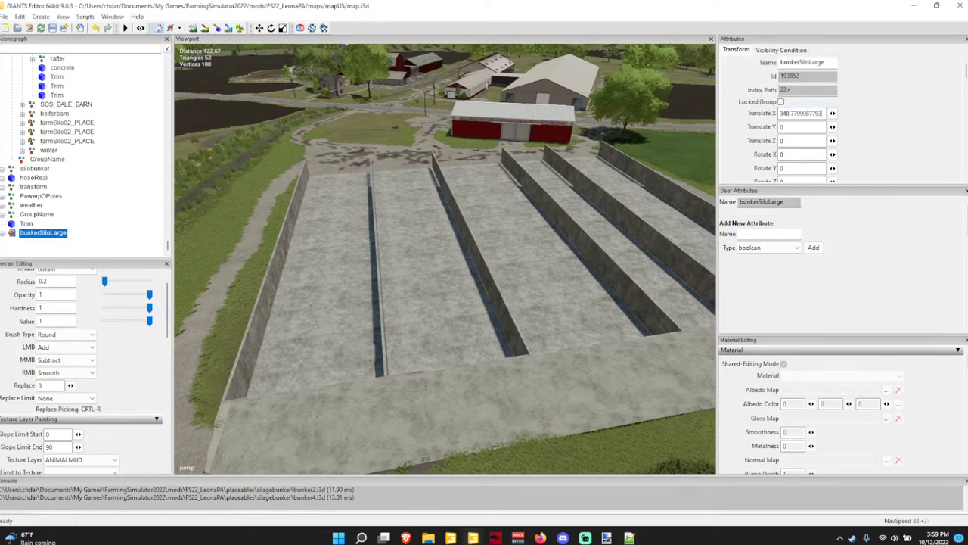
{"action": "key", "text": "Return"}
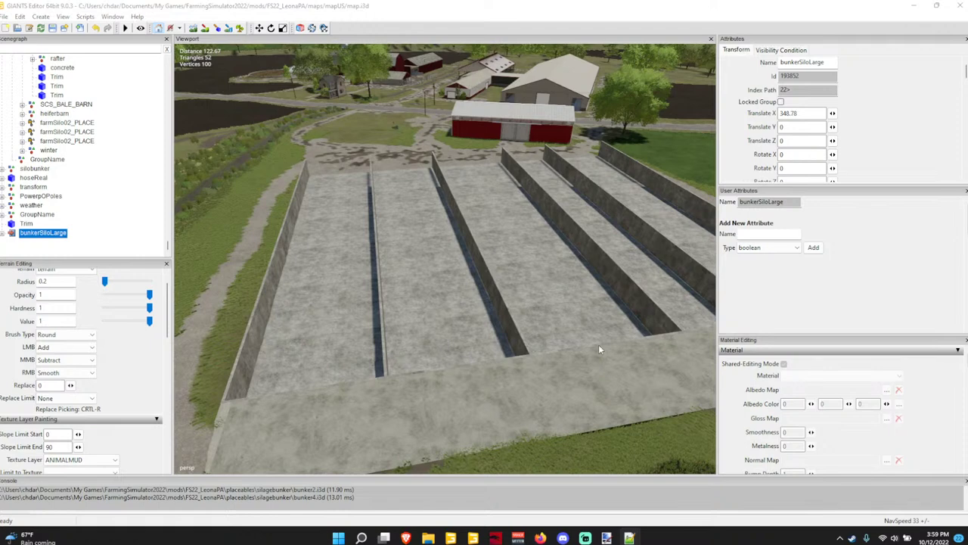
{"action": "double_click", "coordinate": [783, 128]}
{"action": "type", "text": "15.567000389099"}
{"action": "key", "text": "Return"}
{"action": "double_click", "coordinate": [784, 142]}
{"action": "type", "text": "128.64700317383"}
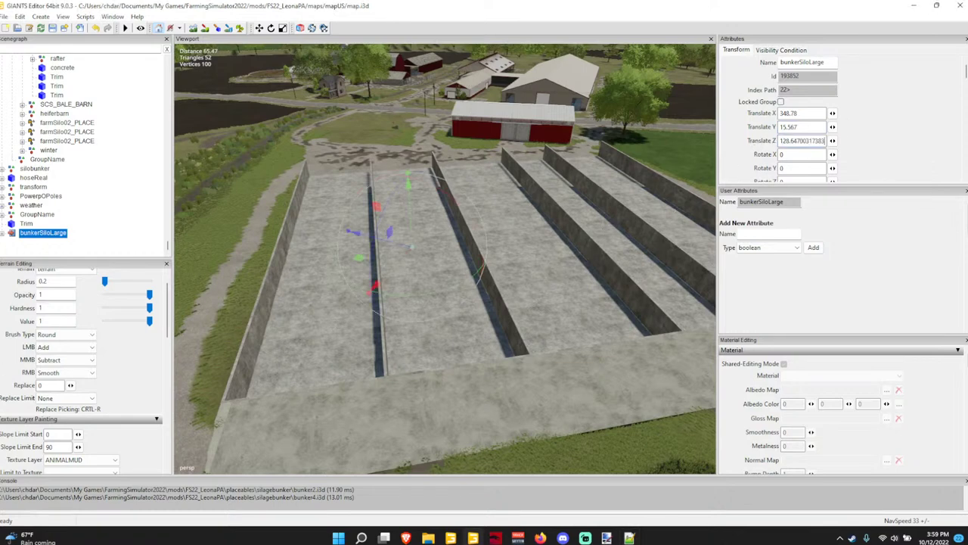
{"action": "key", "text": "Return"}
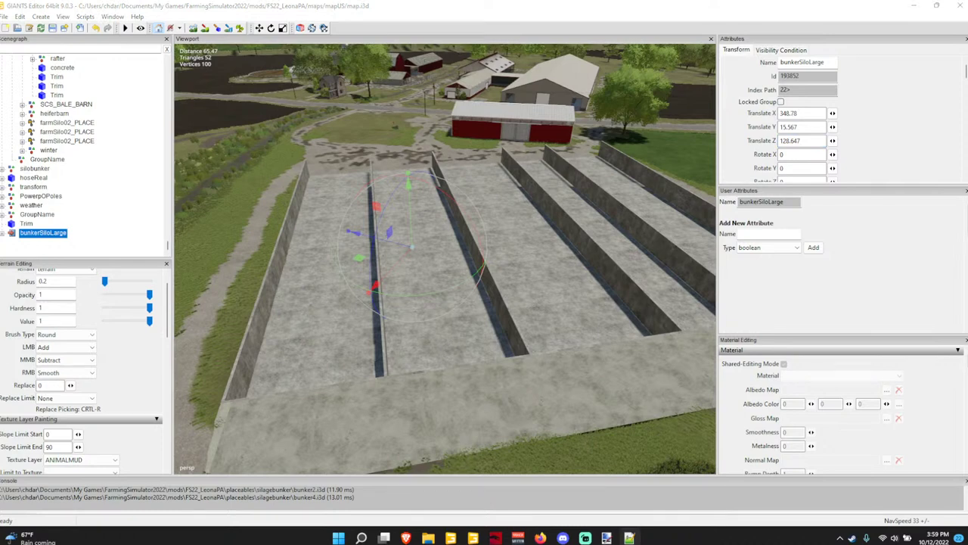
Set the bunkerSiloLarge's Rotate X to 180, Rotate Y to 55.023 and Rotate Z to 180.
{"action": "double_click", "coordinate": [785, 155]}
{"action": "type", "text": "1"}
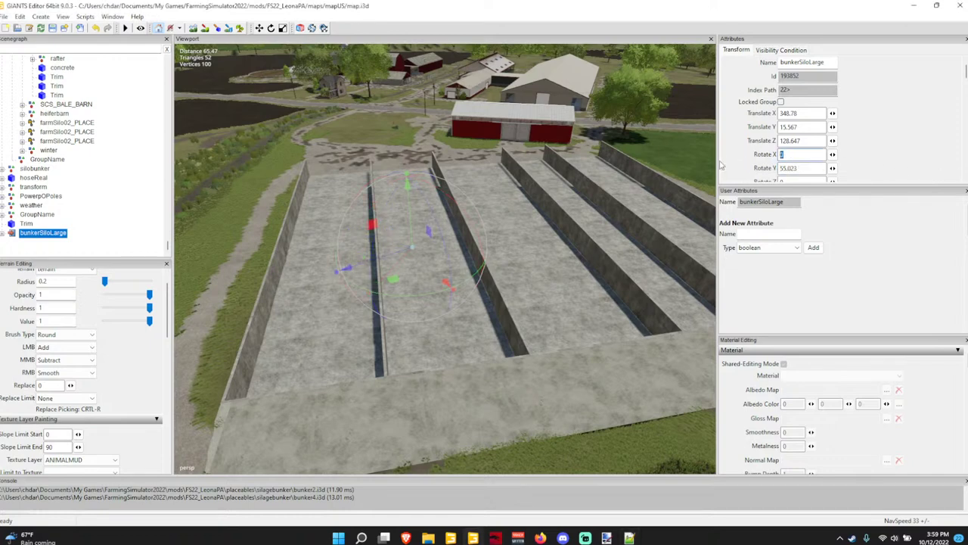
{"action": "type", "text": "80"}
{"action": "key", "text": "Return"}
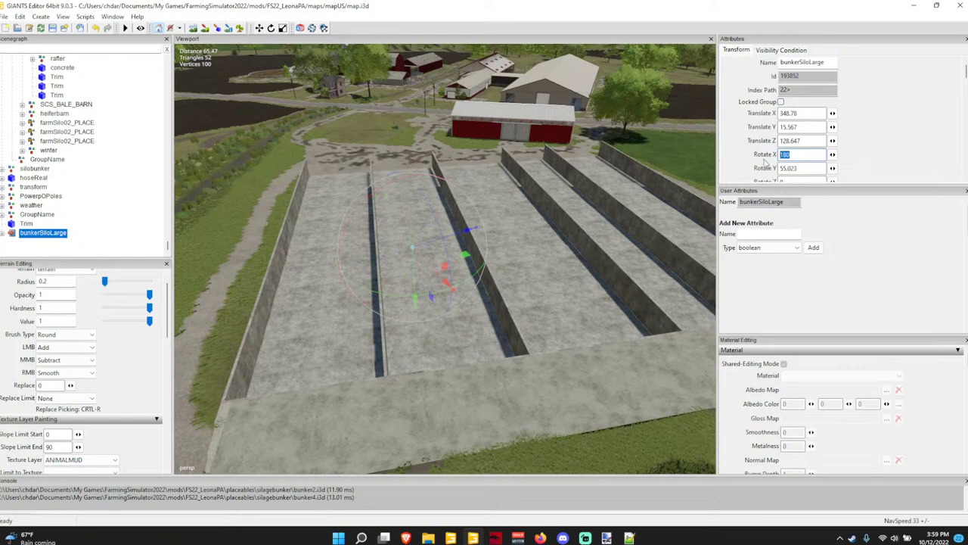
{"action": "scroll", "coordinate": [813, 152], "scroll_direction": "down", "scroll_amount": 1}
{"action": "double_click", "coordinate": [779, 140]}
{"action": "type", "text": "180"}
{"action": "key", "text": "Return"}
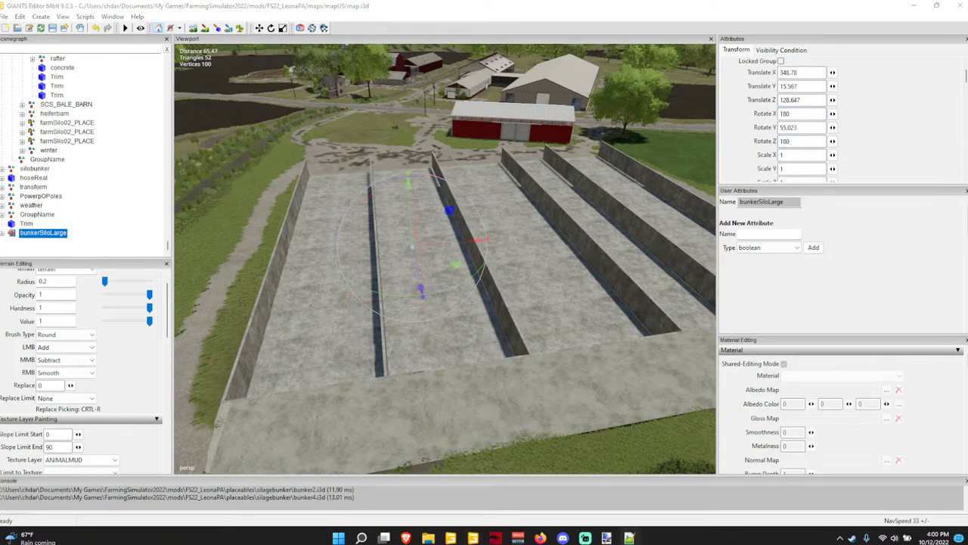
Select the siloAreaTrigger inside bunkerSiloLarge's siloArea group and turn on its visibility.
{"action": "left_click", "coordinate": [1, 223]}
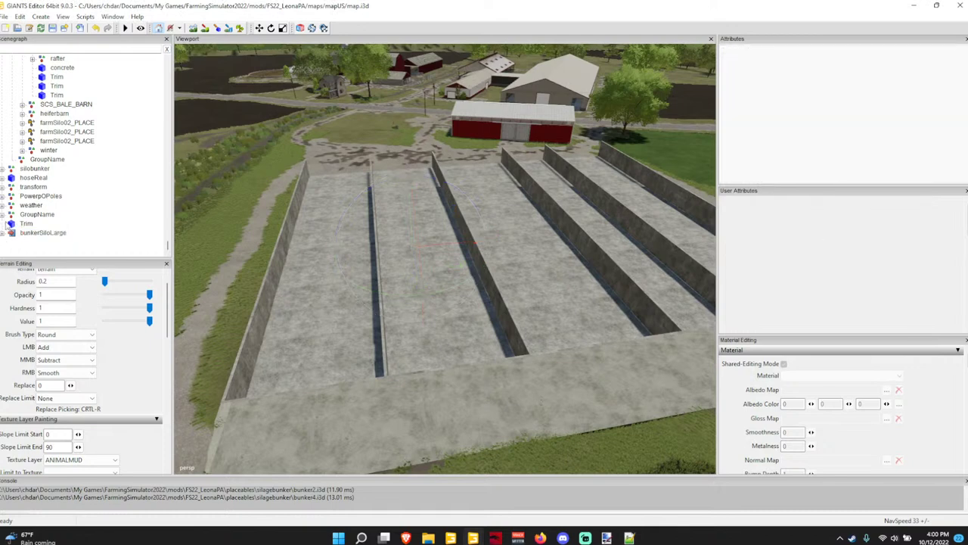
{"action": "left_click", "coordinate": [2, 234]}
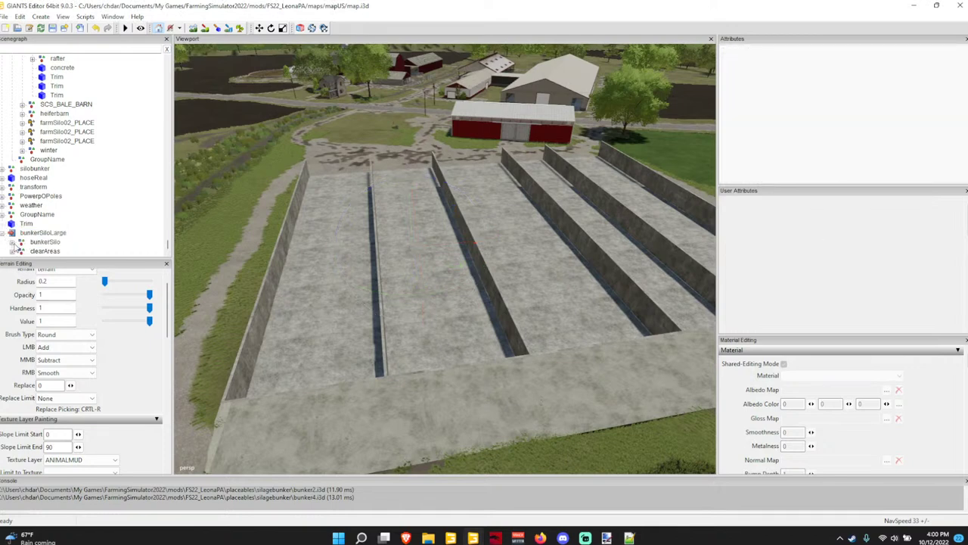
{"action": "left_click", "coordinate": [21, 242]}
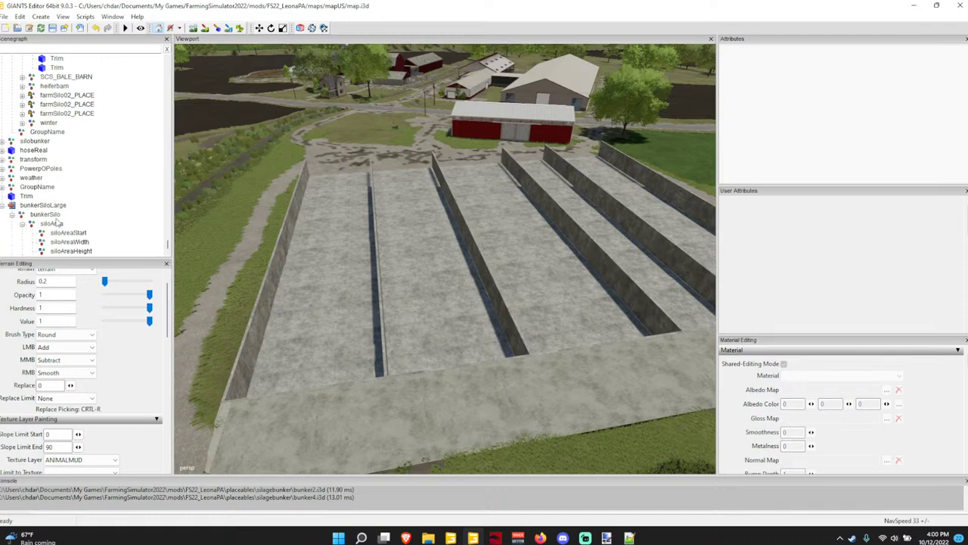
{"action": "left_click", "coordinate": [21, 224]}
{"action": "left_click", "coordinate": [63, 224]}
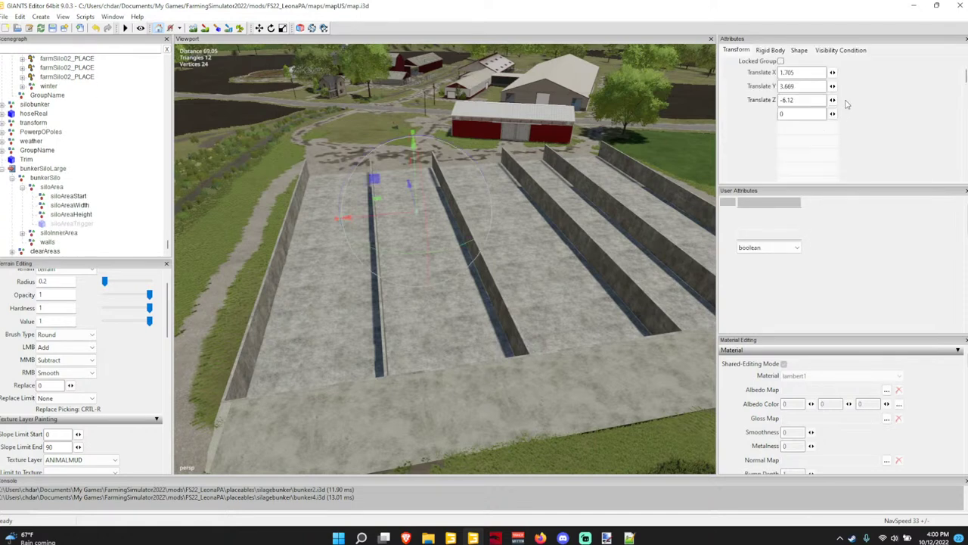
{"action": "scroll", "coordinate": [762, 134], "scroll_direction": "down", "scroll_amount": 3}
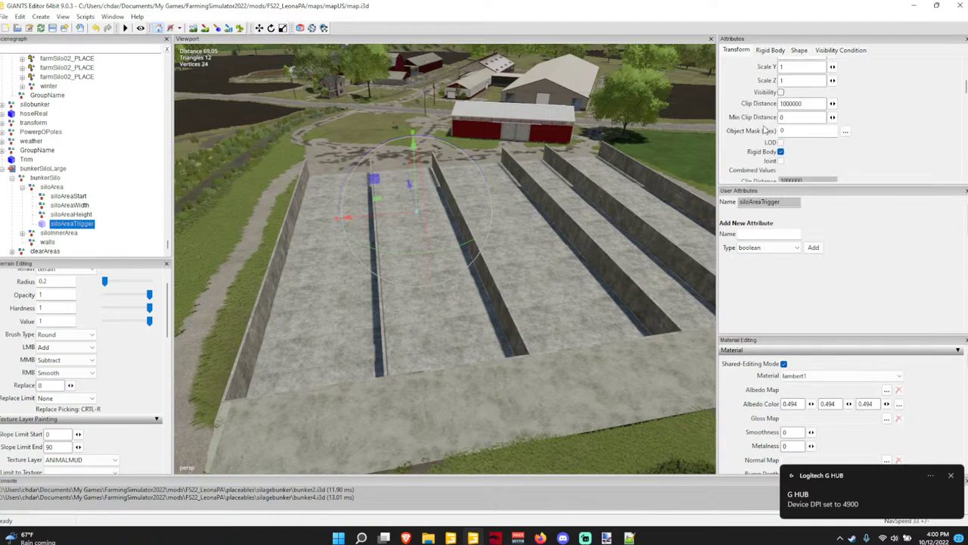
{"action": "middle_click_drag", "start_coordinate": [391, 225], "coordinate": [510, 253]}
{"action": "scroll", "coordinate": [511, 254], "scroll_direction": "up", "scroll_amount": 2}
{"action": "left_click_drag", "start_coordinate": [510, 254], "coordinate": [495, 264], "text": "alt"}
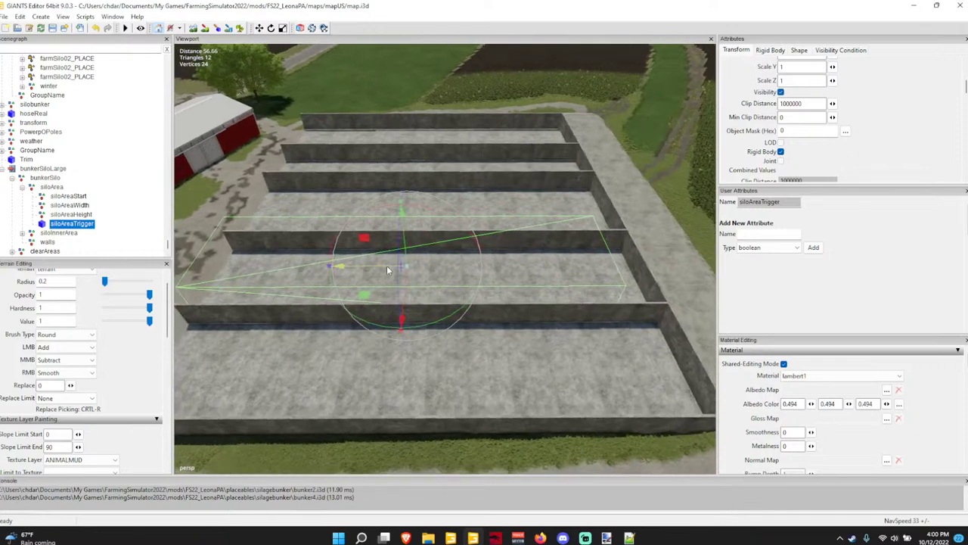
Move the siloAreaTrigger along its Z axis to fit the silo bay, then set Translate Z to exactly 0.
{"action": "scroll", "coordinate": [729, 142], "scroll_direction": "up", "scroll_amount": 3}
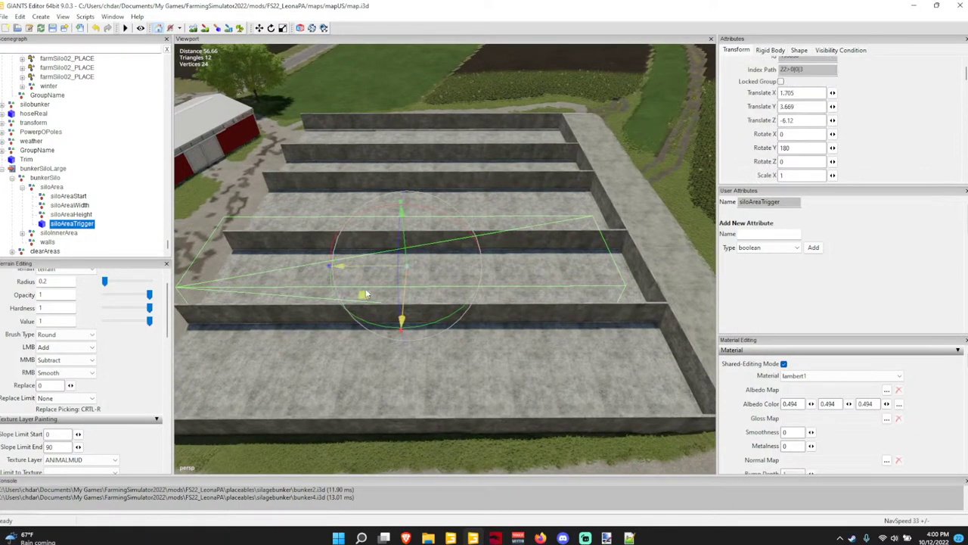
{"action": "left_click_drag", "start_coordinate": [354, 266], "coordinate": [403, 265]}
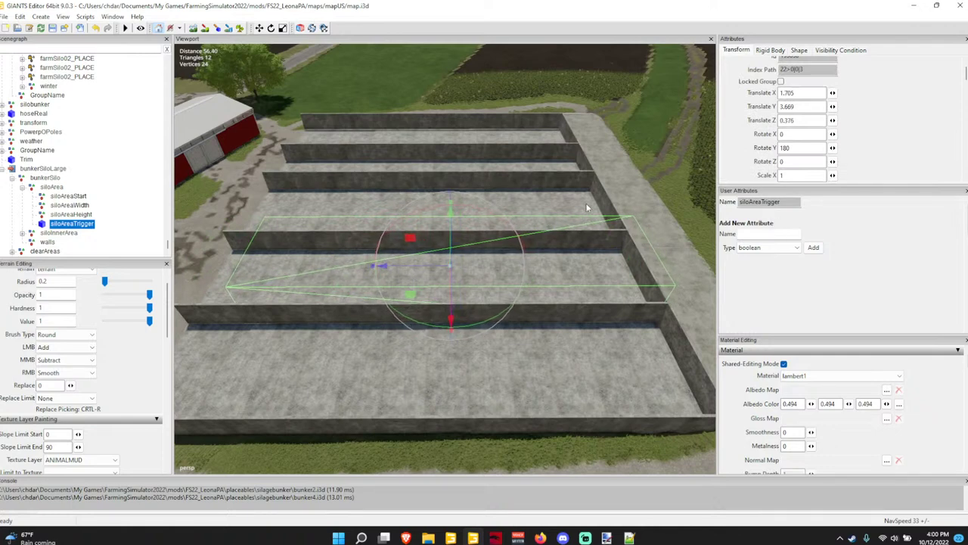
{"action": "key", "text": "ctrl+z"}
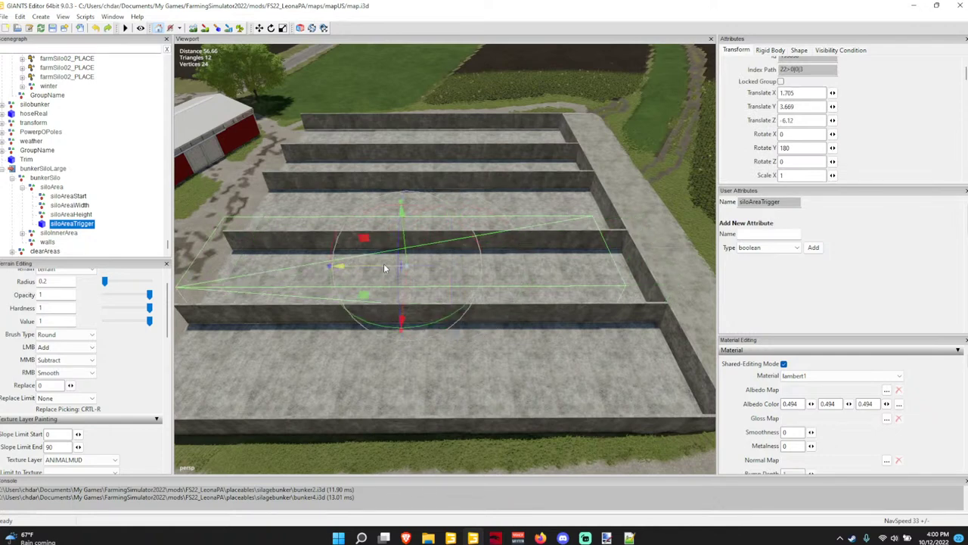
{"action": "left_click_drag", "start_coordinate": [394, 265], "coordinate": [430, 266]}
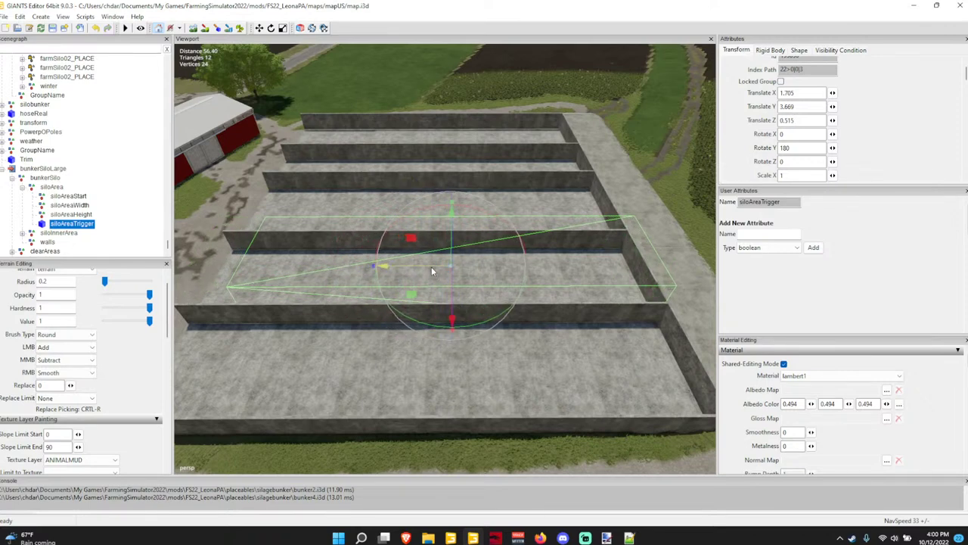
{"action": "left_click_drag", "start_coordinate": [431, 266], "coordinate": [428, 266]}
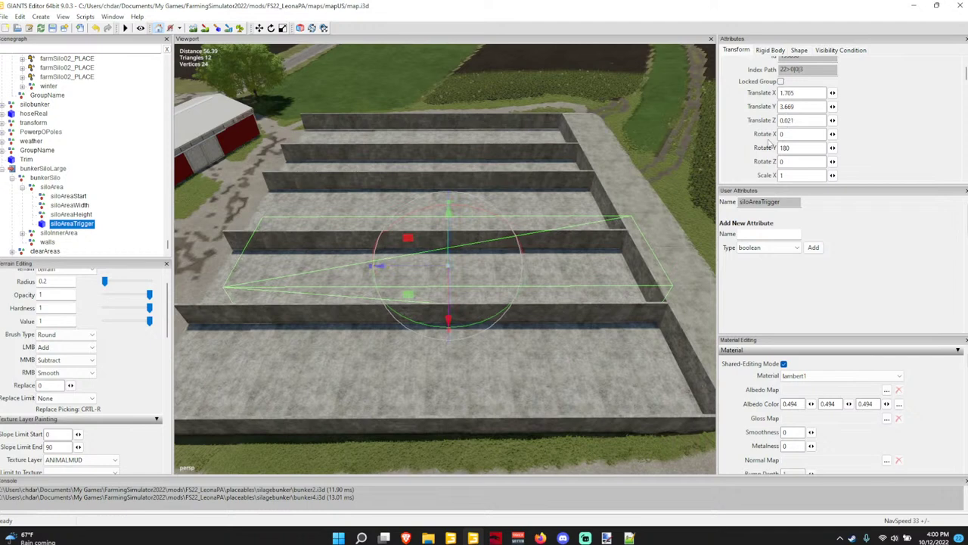
{"action": "double_click", "coordinate": [788, 120]}
{"action": "type", "text": "0"}
{"action": "key", "text": "Return"}
{"action": "key", "text": "Return"}
Open bunker4.i3d from the silagebunker folder in a new GIANTS Editor window.
{"action": "right_click", "coordinate": [472, 538]}
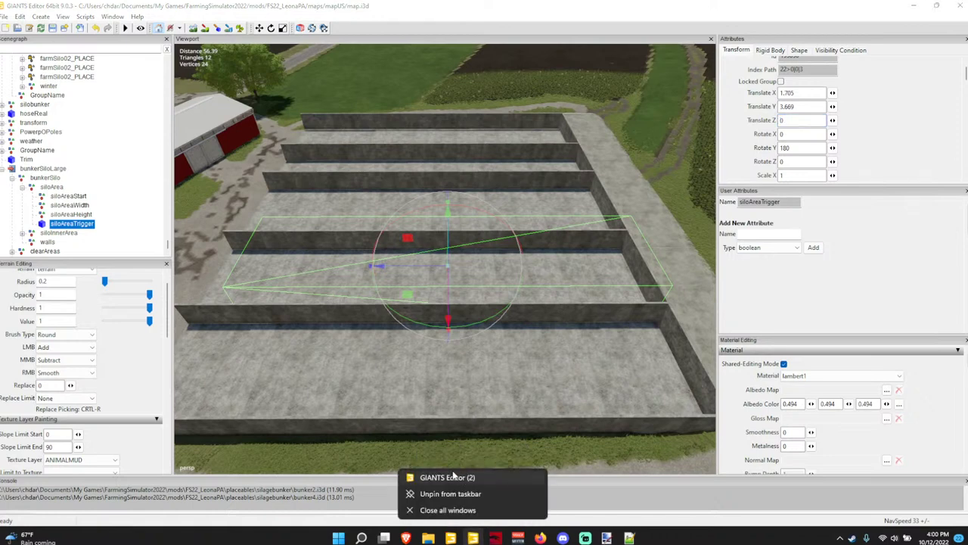
{"action": "left_click", "coordinate": [585, 329]}
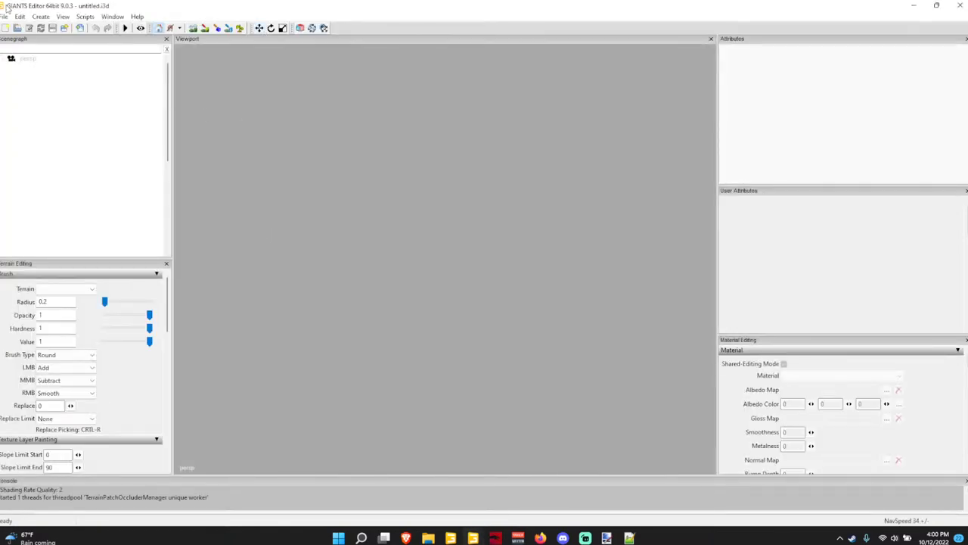
{"action": "left_click", "coordinate": [5, 16]}
{"action": "left_click", "coordinate": [21, 39]}
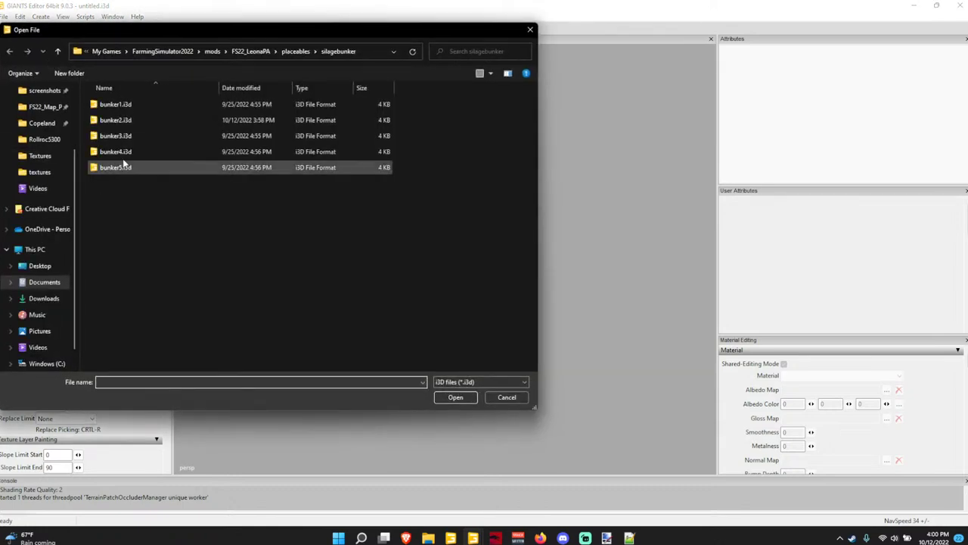
{"action": "double_click", "coordinate": [126, 151]}
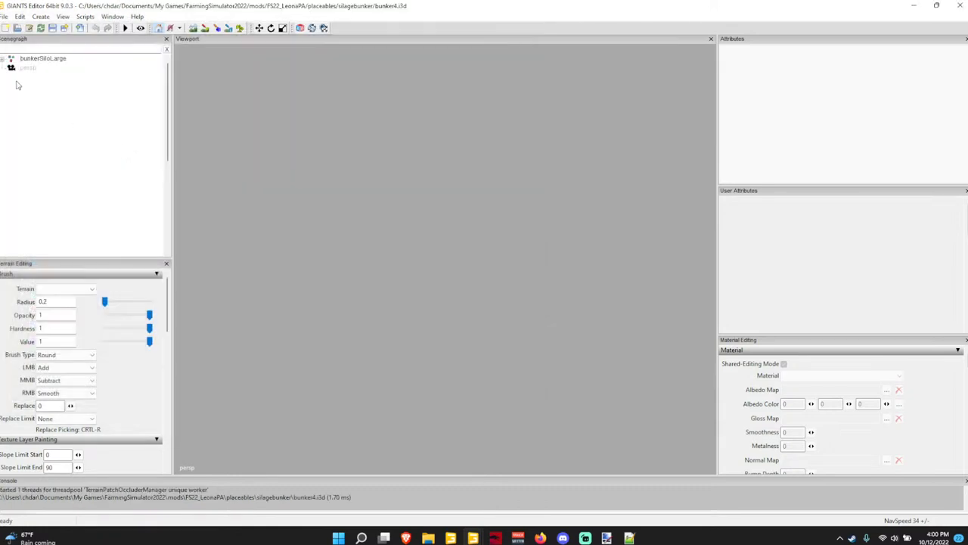
Expand bunkerSiloLarge and bunkerSilo in bunker4.i3d and select the siloAreaTrigger under siloArea.
{"action": "left_click", "coordinate": [3, 60]}
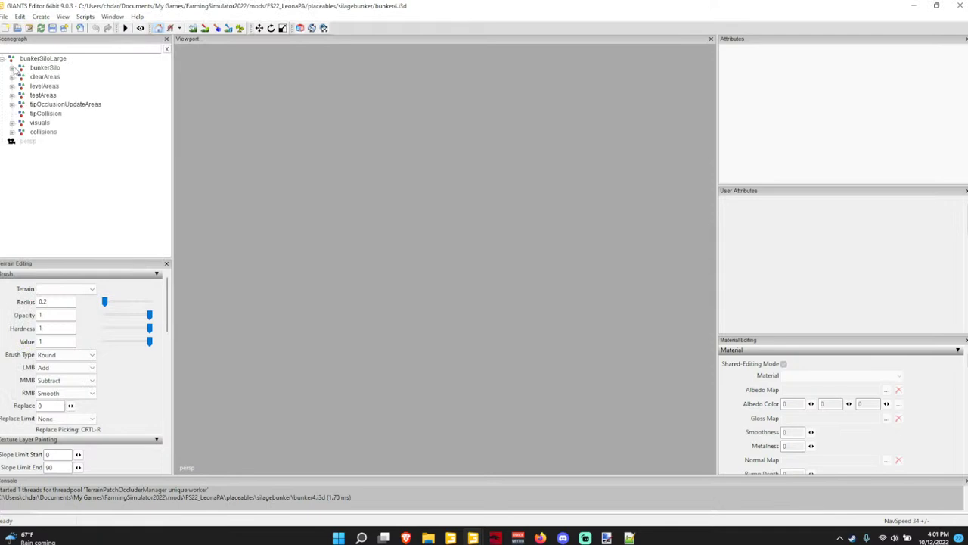
{"action": "left_click", "coordinate": [12, 68]}
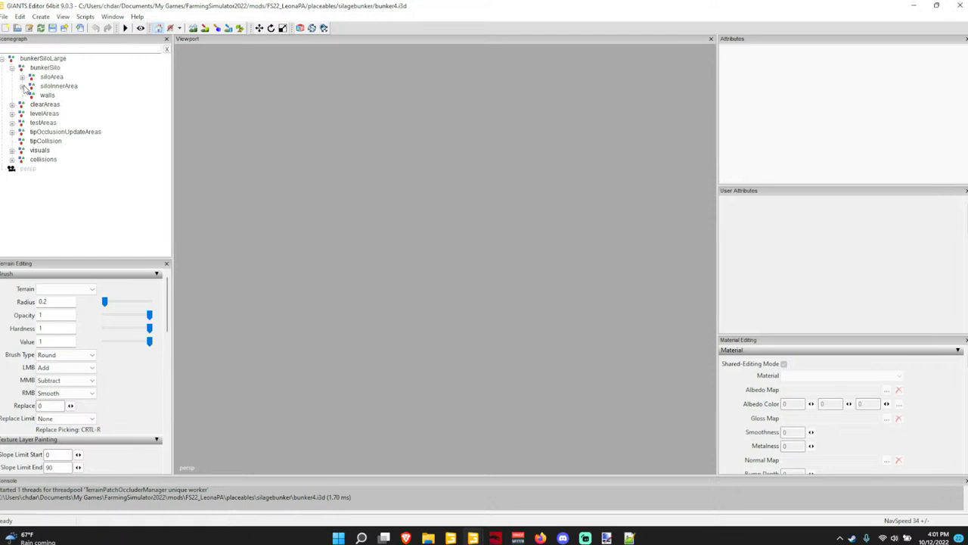
{"action": "left_click", "coordinate": [22, 86]}
{"action": "left_click", "coordinate": [66, 115]}
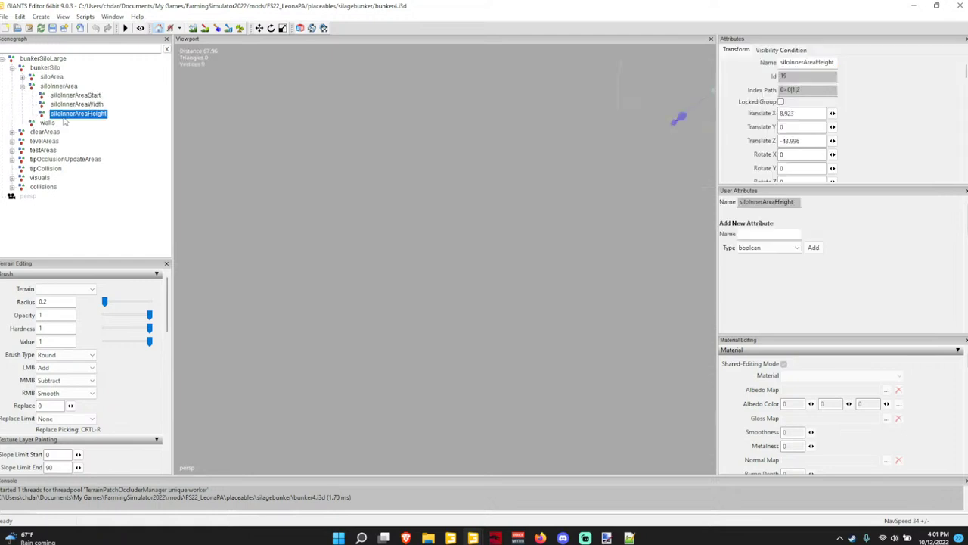
{"action": "left_click", "coordinate": [59, 86]}
{"action": "left_click", "coordinate": [22, 77]}
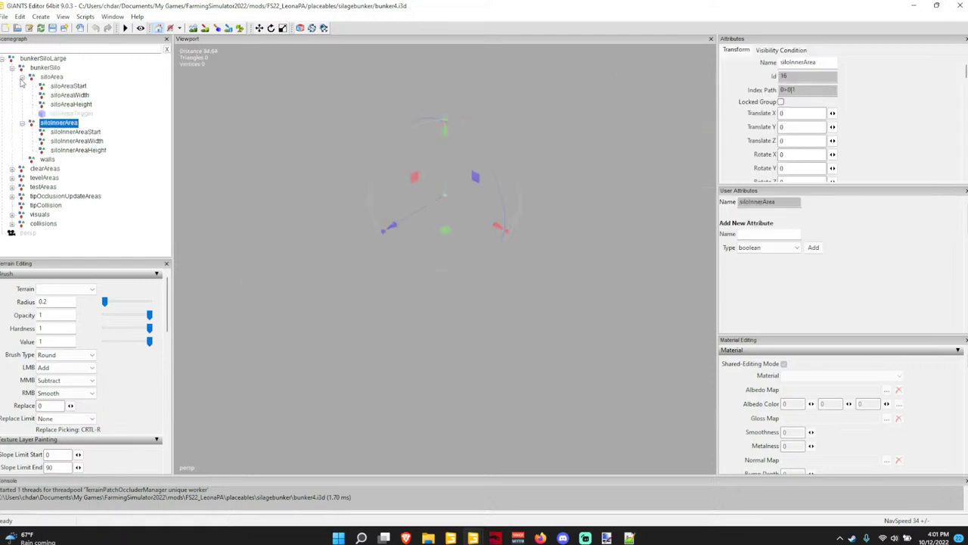
{"action": "left_click", "coordinate": [57, 115]}
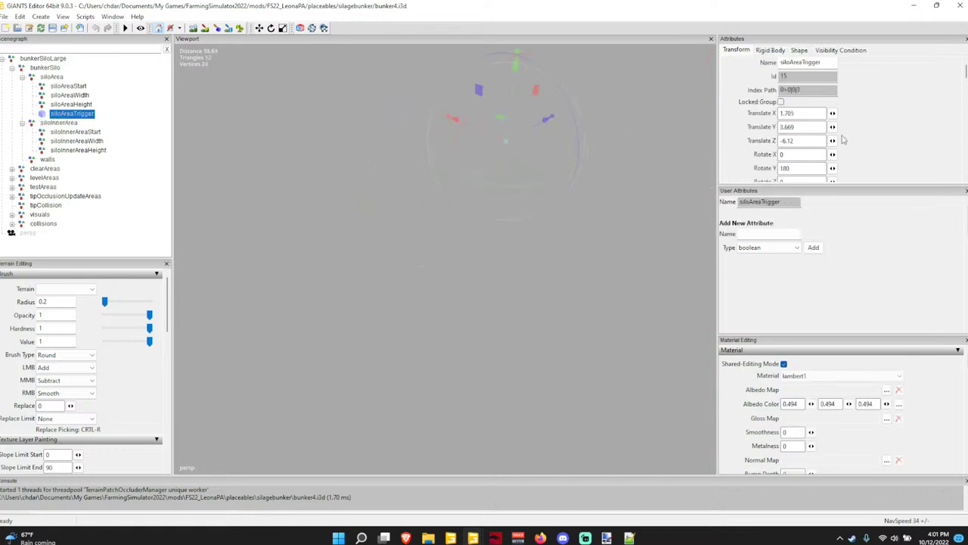
Set the siloAreaTrigger's Translate Z to 0 in bunker4.i3d and save the file.
{"action": "triple_click", "coordinate": [819, 142]}
{"action": "type", "text": "0"}
{"action": "key", "text": "Return"}
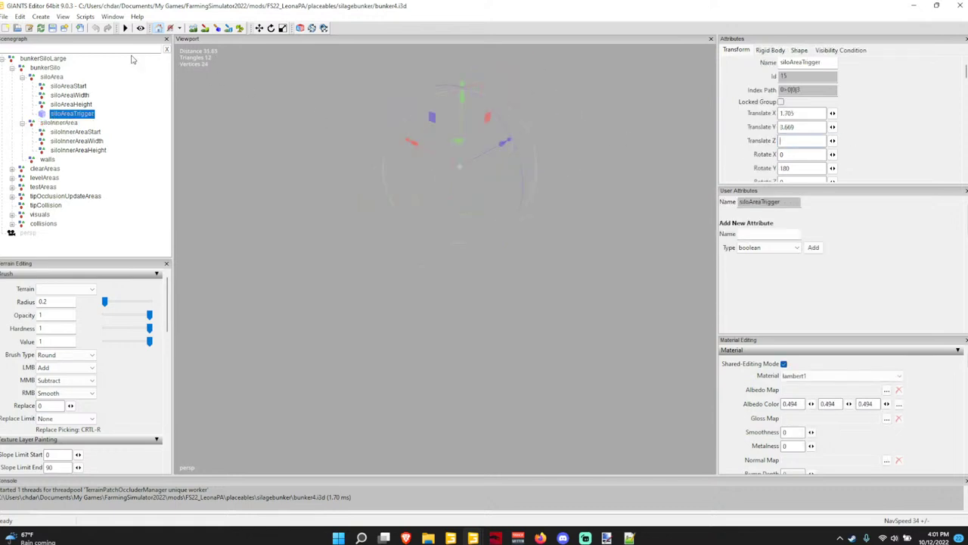
{"action": "left_click", "coordinate": [53, 28]}
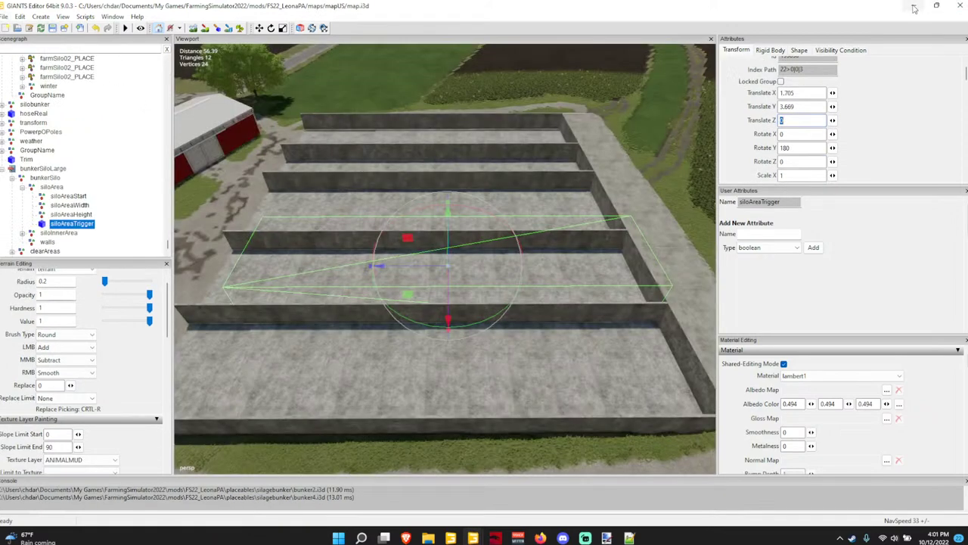
Minimize the open editor windows and launch Farming Simulator 22 from the desktop.
{"action": "left_click", "coordinate": [914, 6]}
{"action": "left_click", "coordinate": [914, 8]}
{"action": "left_click", "coordinate": [914, 9]}
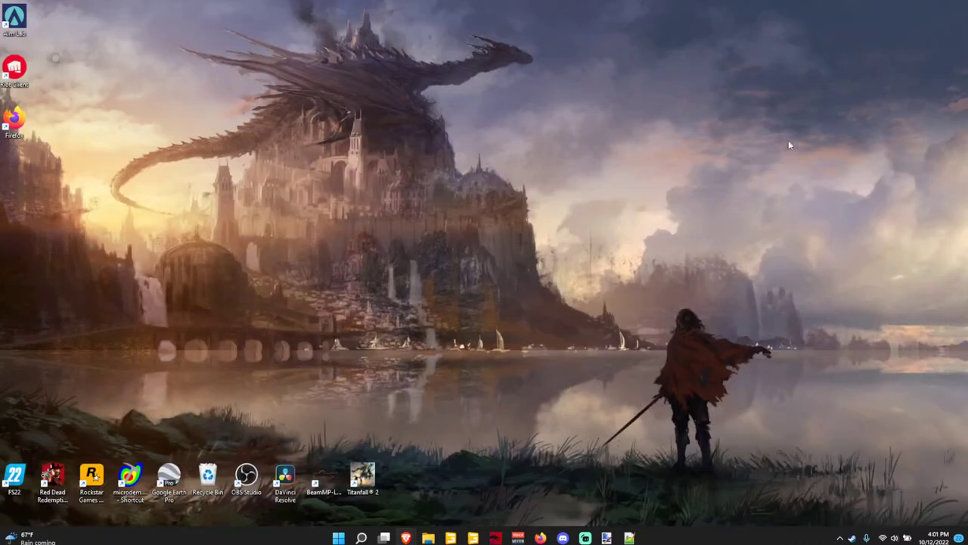
{"action": "double_click", "coordinate": [15, 477]}
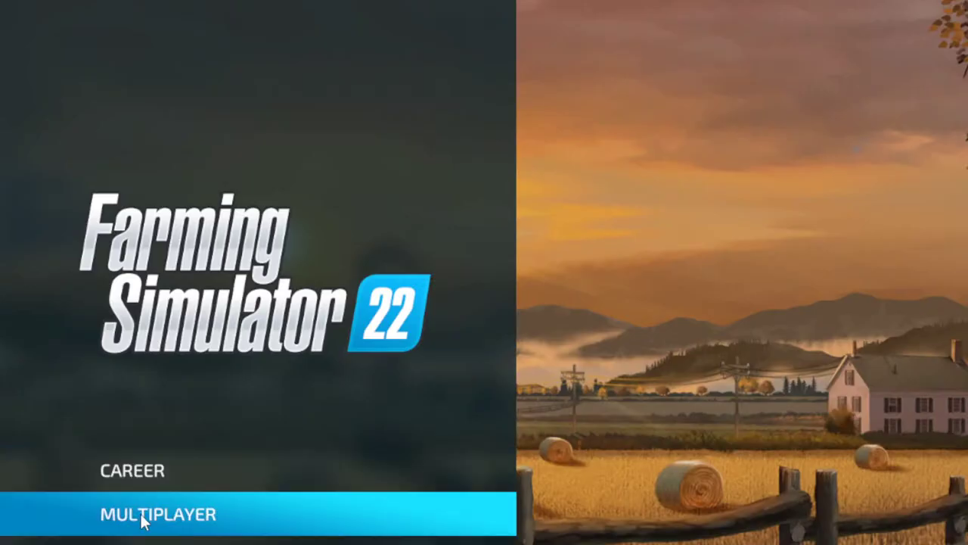
Set up a New Farmer career in an empty save slot, choose the map and proceed to the mod selection.
{"action": "left_click", "coordinate": [164, 450]}
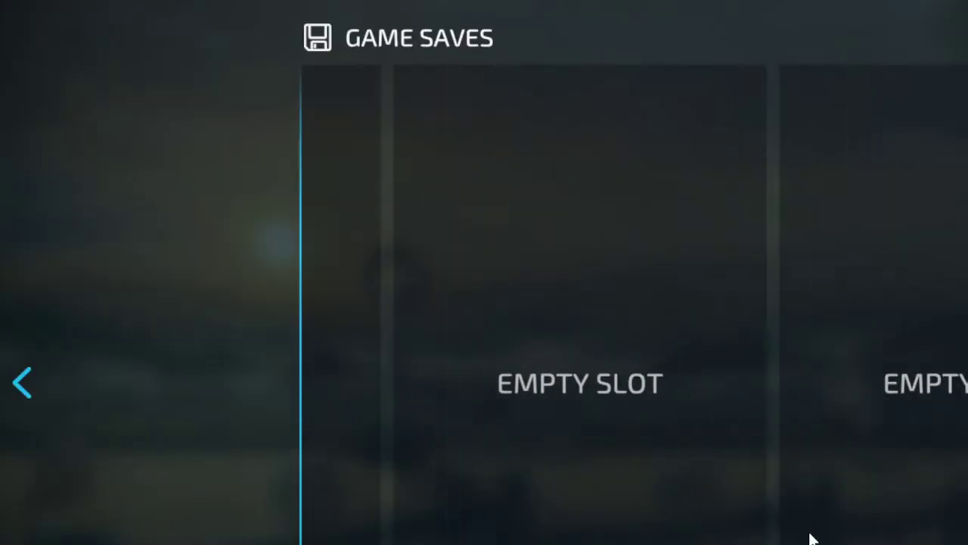
{"action": "left_click_drag", "start_coordinate": [812, 539], "coordinate": [428, 543]}
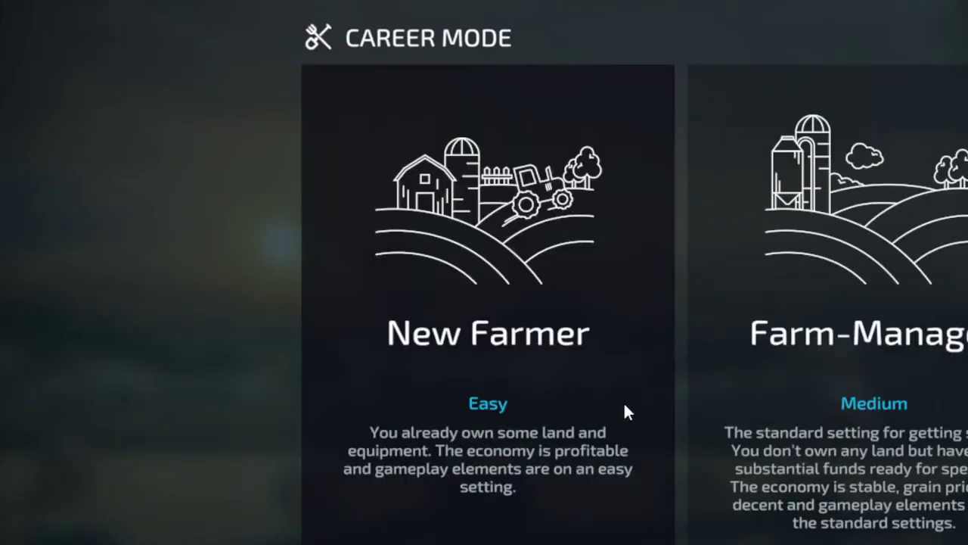
{"action": "double_click", "coordinate": [623, 403]}
{"action": "scroll", "coordinate": [698, 455], "scroll_direction": "down", "scroll_amount": 6}
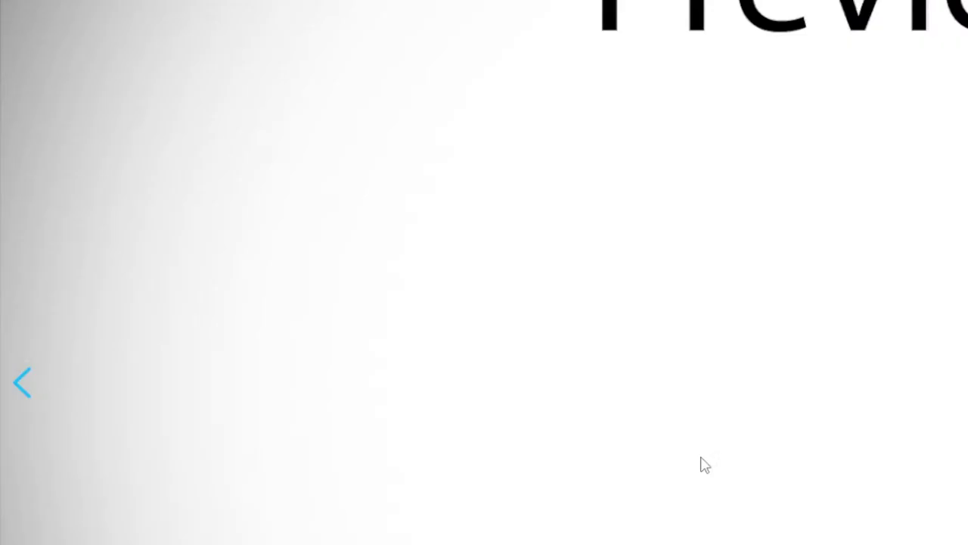
{"action": "key", "text": "Return"}
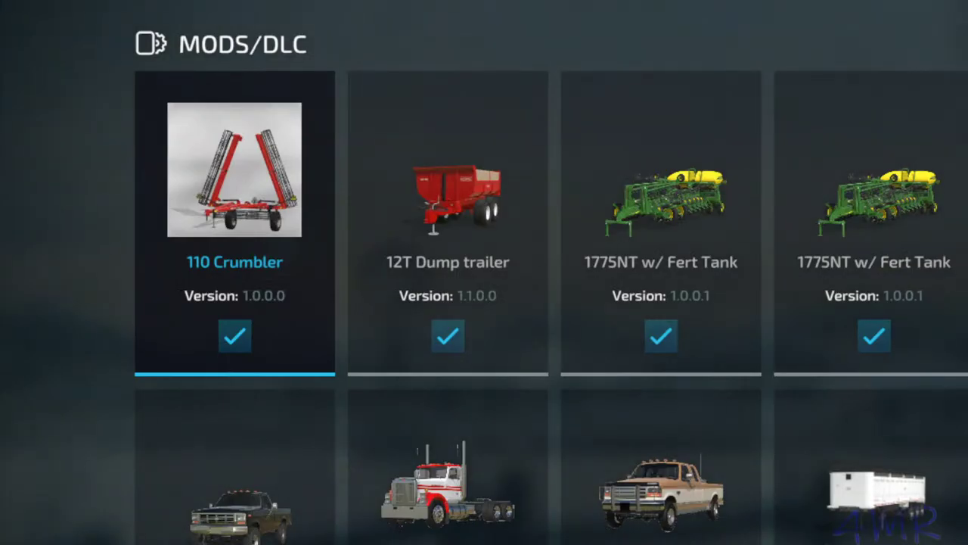
Add 4456456 to the farm's money through the general cheat settings and return to the game.
{"action": "key", "text": "Escape"}
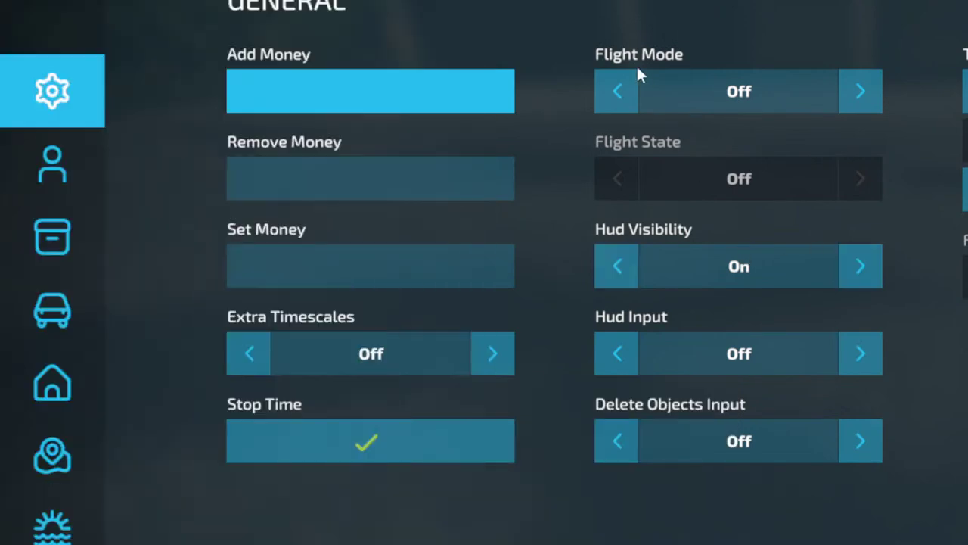
{"action": "left_click", "coordinate": [463, 106]}
{"action": "type", "text": "4456456"}
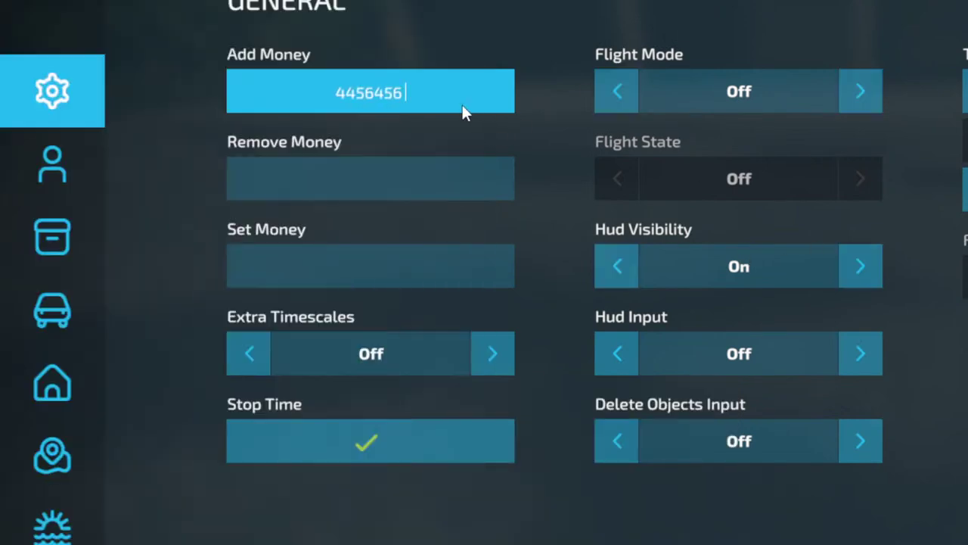
{"action": "key", "text": "Return"}
{"action": "key", "text": "Escape"}
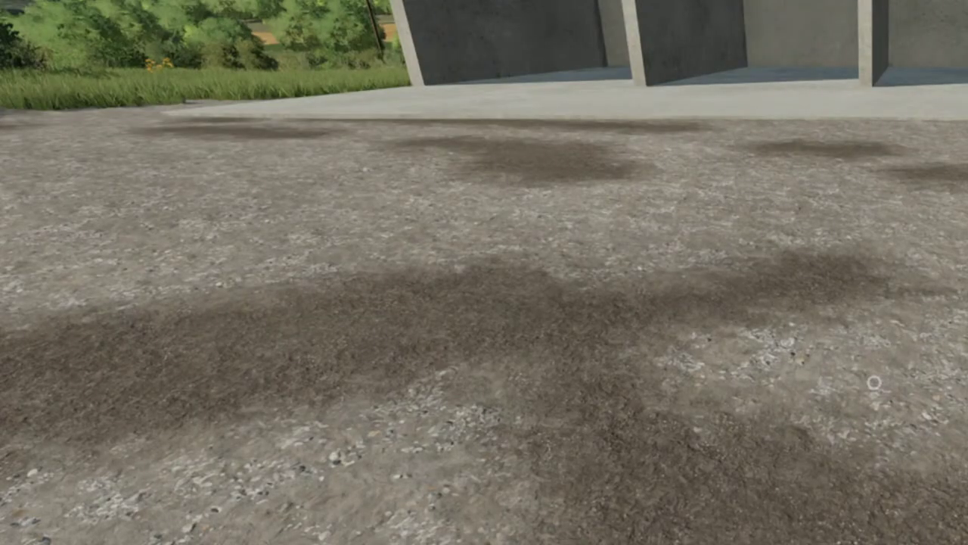
Buy the field 25 farmland containing the farm buildings from the map's farmland view and return to the game.
{"action": "key", "text": "Escape"}
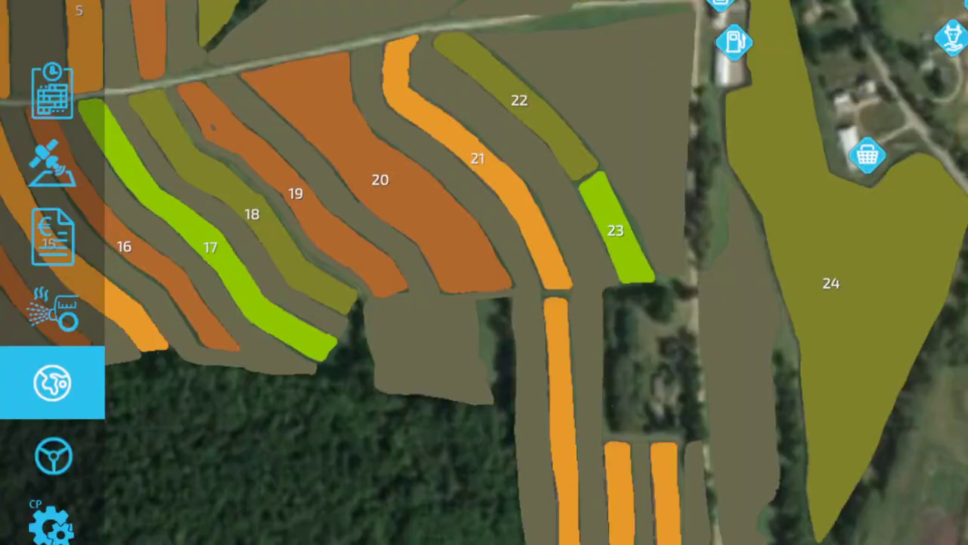
{"action": "key", "text": "space"}
{"action": "scroll", "coordinate": [815, 450], "scroll_direction": "down", "scroll_amount": 2}
{"action": "left_click_drag", "start_coordinate": [814, 442], "coordinate": [739, 228]}
{"action": "left_click", "coordinate": [852, 346]}
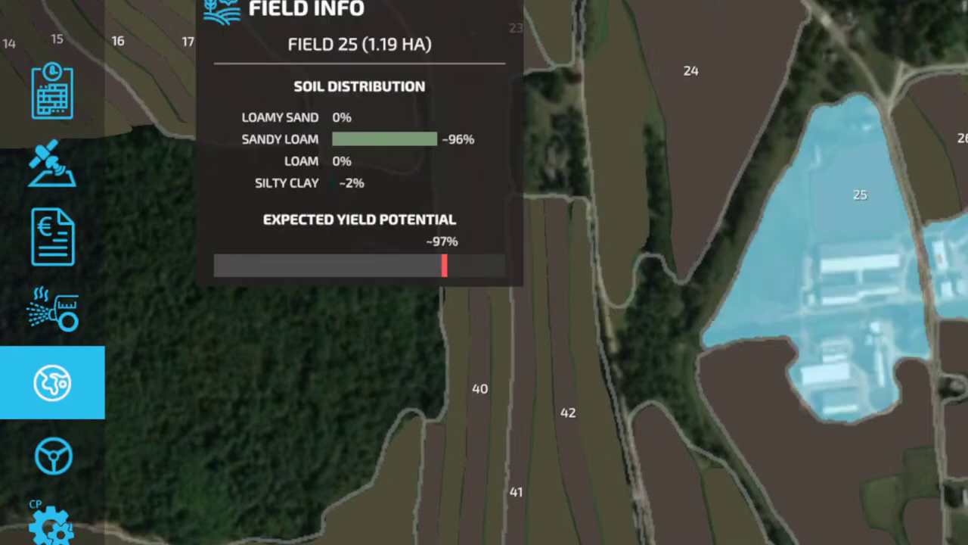
{"action": "left_click", "coordinate": [686, 475]}
{"action": "left_click_drag", "start_coordinate": [826, 433], "coordinate": [828, 428]}
{"action": "left_click", "coordinate": [834, 401]}
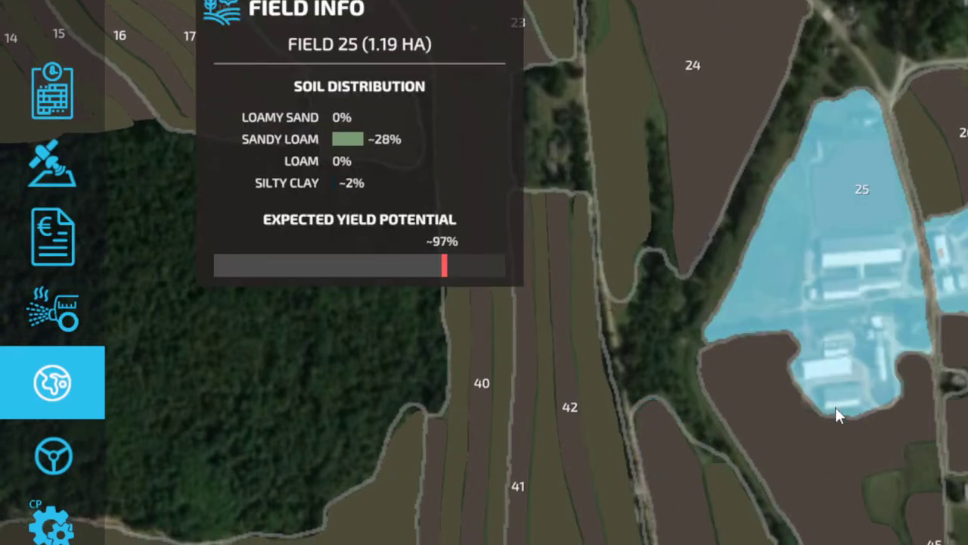
{"action": "key", "text": "Return"}
{"action": "left_click", "coordinate": [643, 520]}
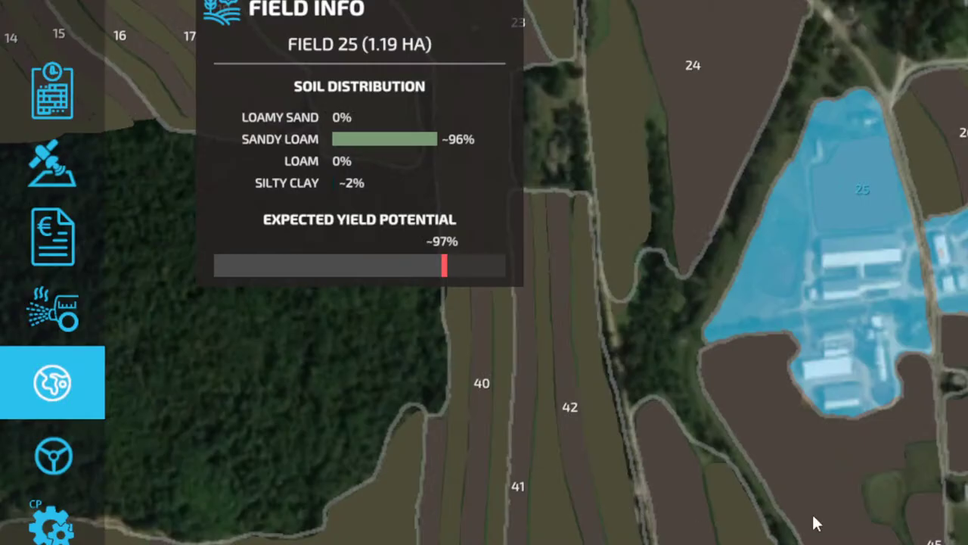
{"action": "key", "text": "Escape"}
Open the vehicle shop and browse the medium tractors, then return to the vehicle categories.
{"action": "key", "text": "p"}
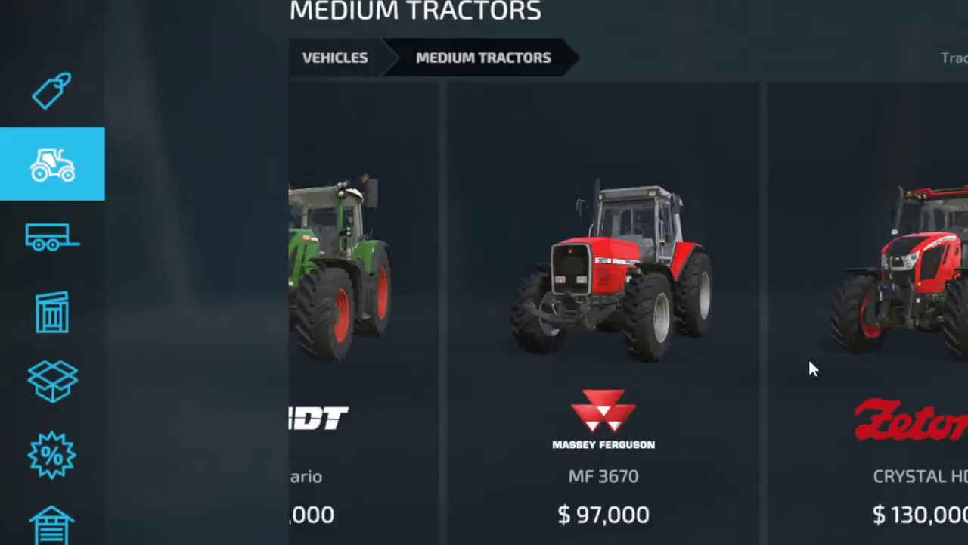
{"action": "scroll", "coordinate": [810, 355], "scroll_direction": "down", "scroll_amount": 10}
{"action": "scroll", "coordinate": [814, 360], "scroll_direction": "down", "scroll_amount": 6}
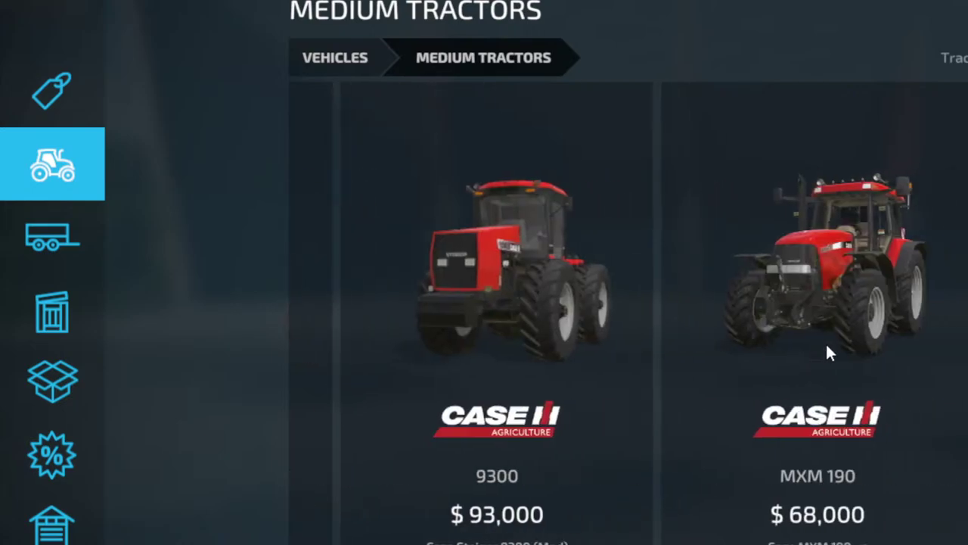
{"action": "scroll", "coordinate": [838, 363], "scroll_direction": "down", "scroll_amount": 8}
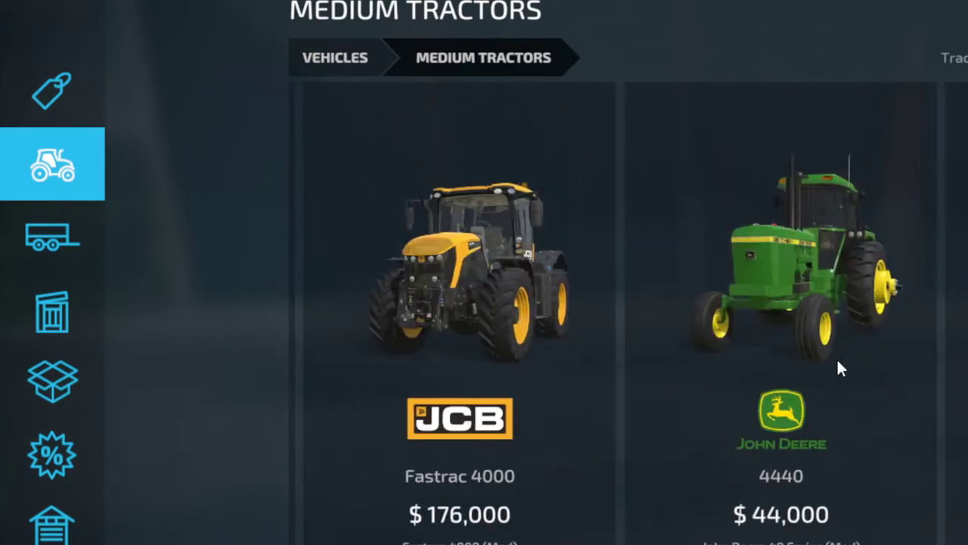
{"action": "scroll", "coordinate": [915, 371], "scroll_direction": "up", "scroll_amount": 8}
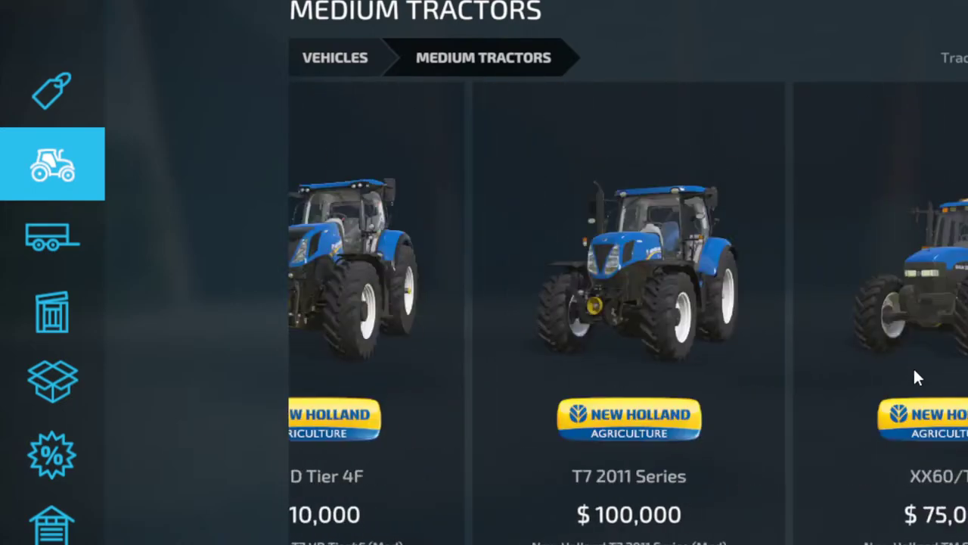
{"action": "scroll", "coordinate": [915, 370], "scroll_direction": "down", "scroll_amount": 6}
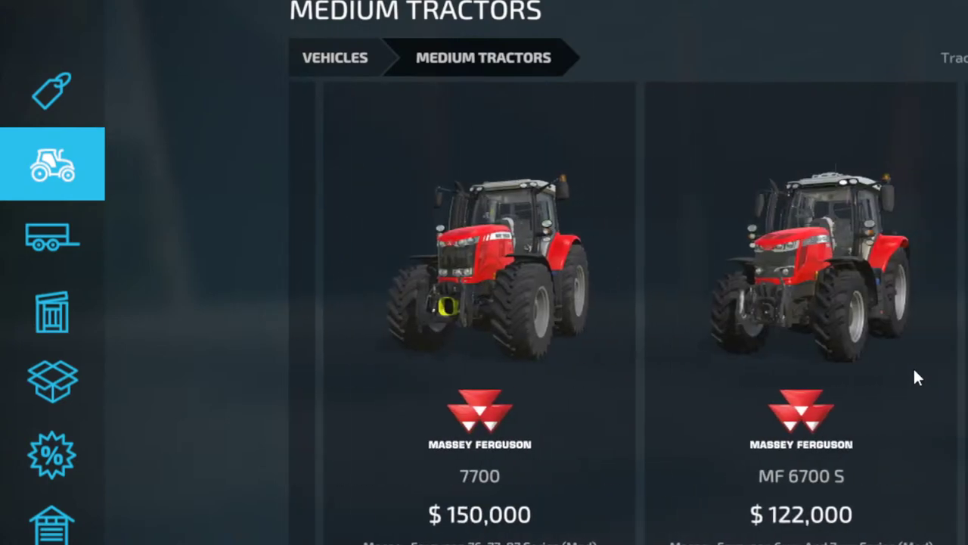
{"action": "scroll", "coordinate": [914, 375], "scroll_direction": "down", "scroll_amount": 2}
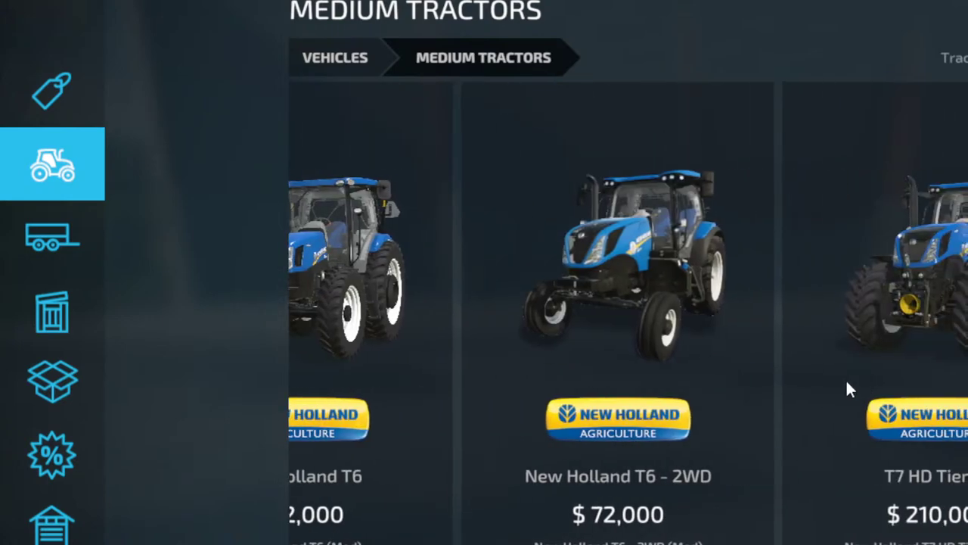
{"action": "scroll", "coordinate": [800, 346], "scroll_direction": "up", "scroll_amount": 1}
{"action": "left_click", "coordinate": [800, 346]}
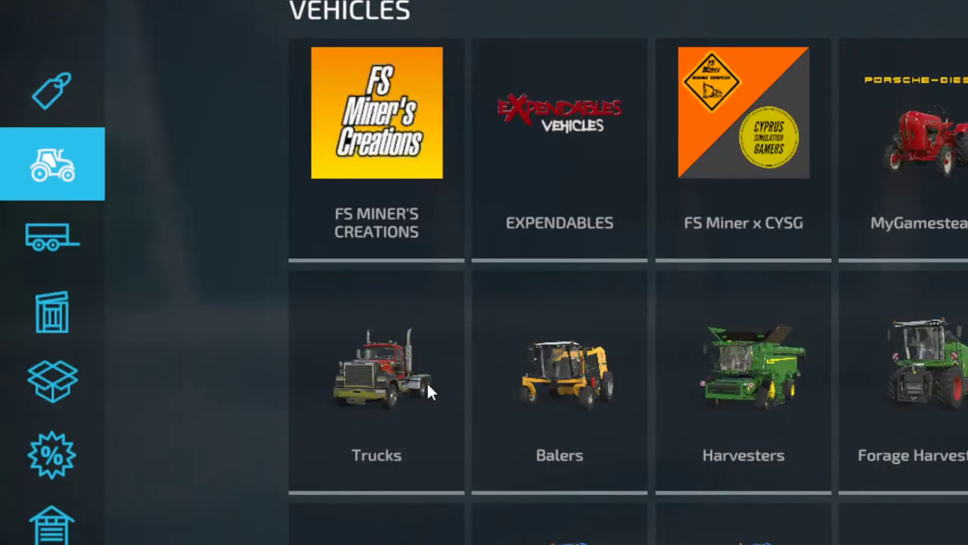
Buy the Mack RS700L Grain Truck from the Trucks category and leave the shop.
{"action": "left_click", "coordinate": [437, 386]}
{"action": "scroll", "coordinate": [955, 298], "scroll_direction": "down", "scroll_amount": 5}
{"action": "scroll", "coordinate": [955, 298], "scroll_direction": "up", "scroll_amount": 4}
{"action": "scroll", "coordinate": [940, 302], "scroll_direction": "down", "scroll_amount": 2}
{"action": "scroll", "coordinate": [925, 309], "scroll_direction": "up", "scroll_amount": 3}
{"action": "scroll", "coordinate": [922, 306], "scroll_direction": "down", "scroll_amount": 3}
{"action": "left_click", "coordinate": [965, 306]}
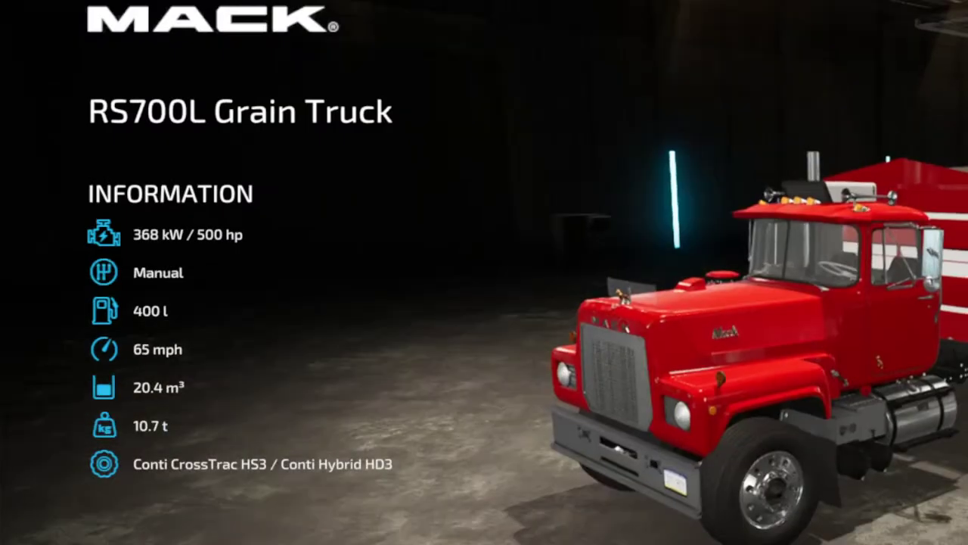
{"action": "left_click", "coordinate": [610, 543]}
{"action": "left_click", "coordinate": [610, 535]}
{"action": "left_click", "coordinate": [596, 522]}
{"action": "key", "text": "Escape"}
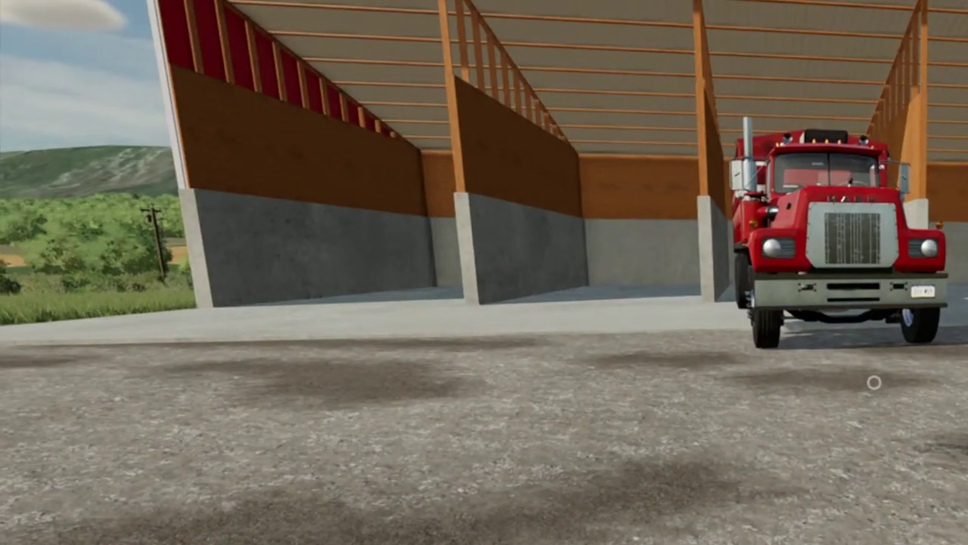